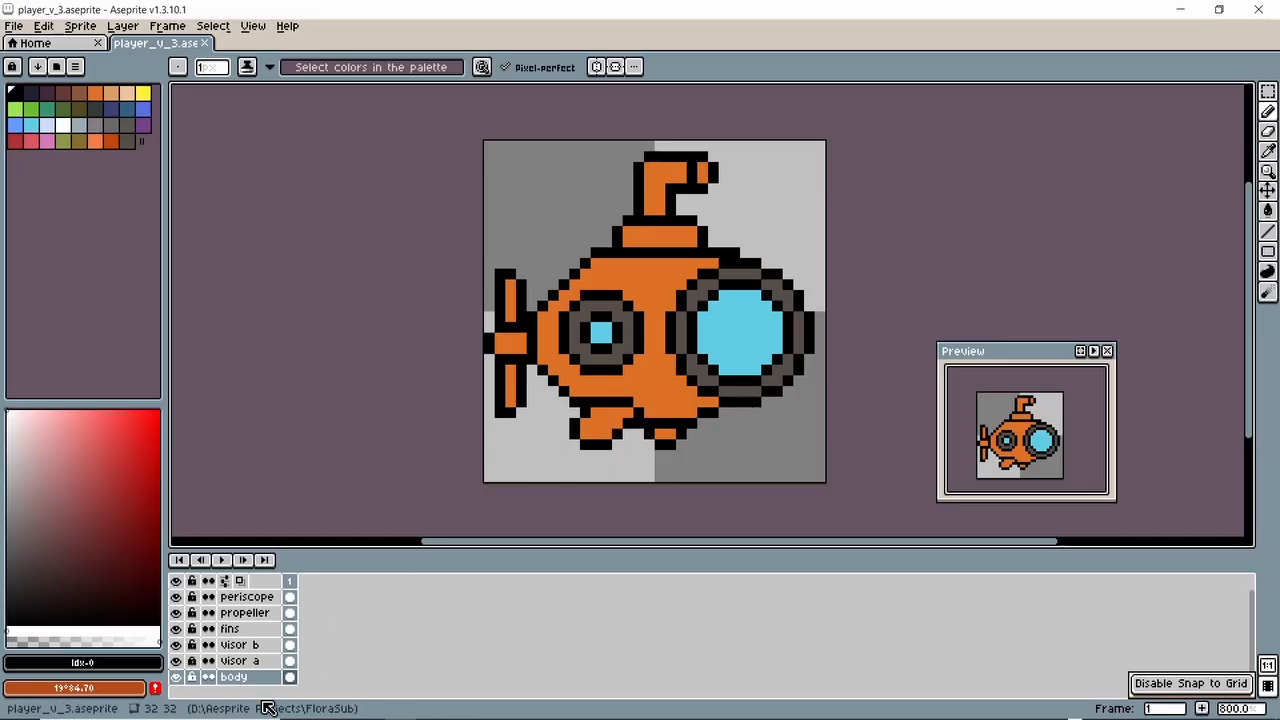
# - Isolate the body layer to examine its shape and make all layers visible again
pyautogui.click(233, 678)
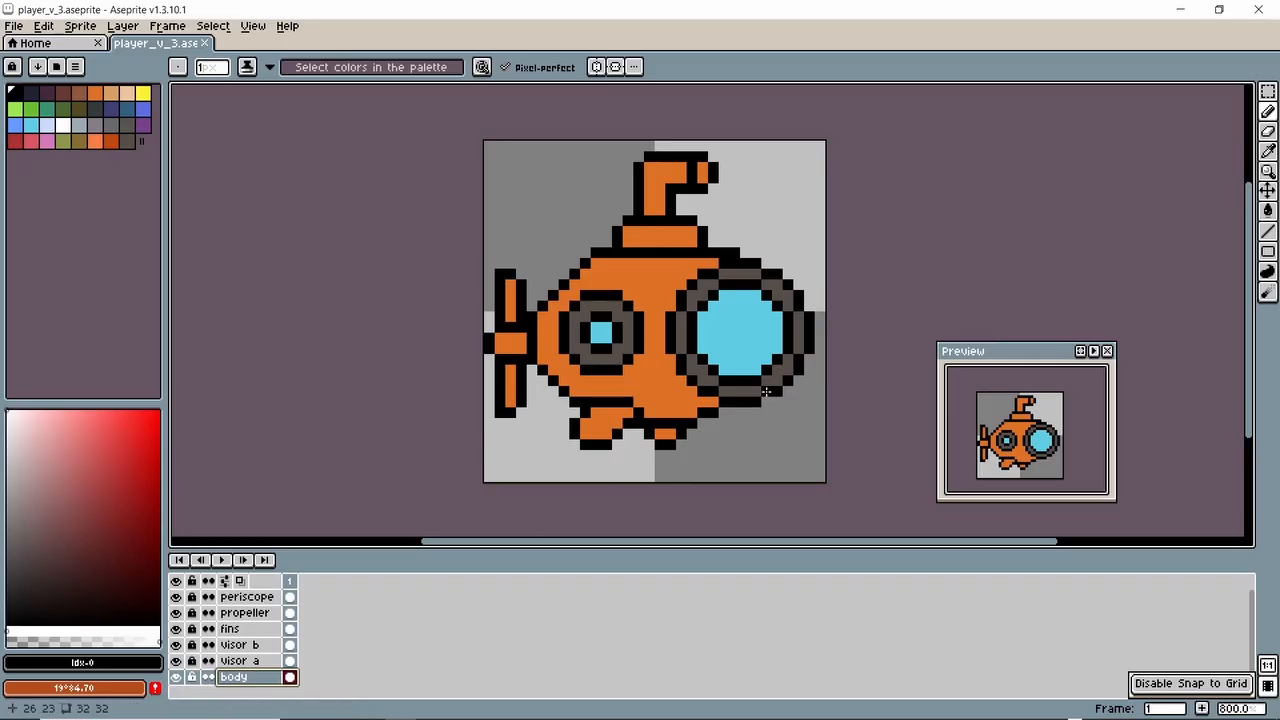
pyautogui.click(175, 583)
pyautogui.click(178, 661)
pyautogui.click(178, 661)
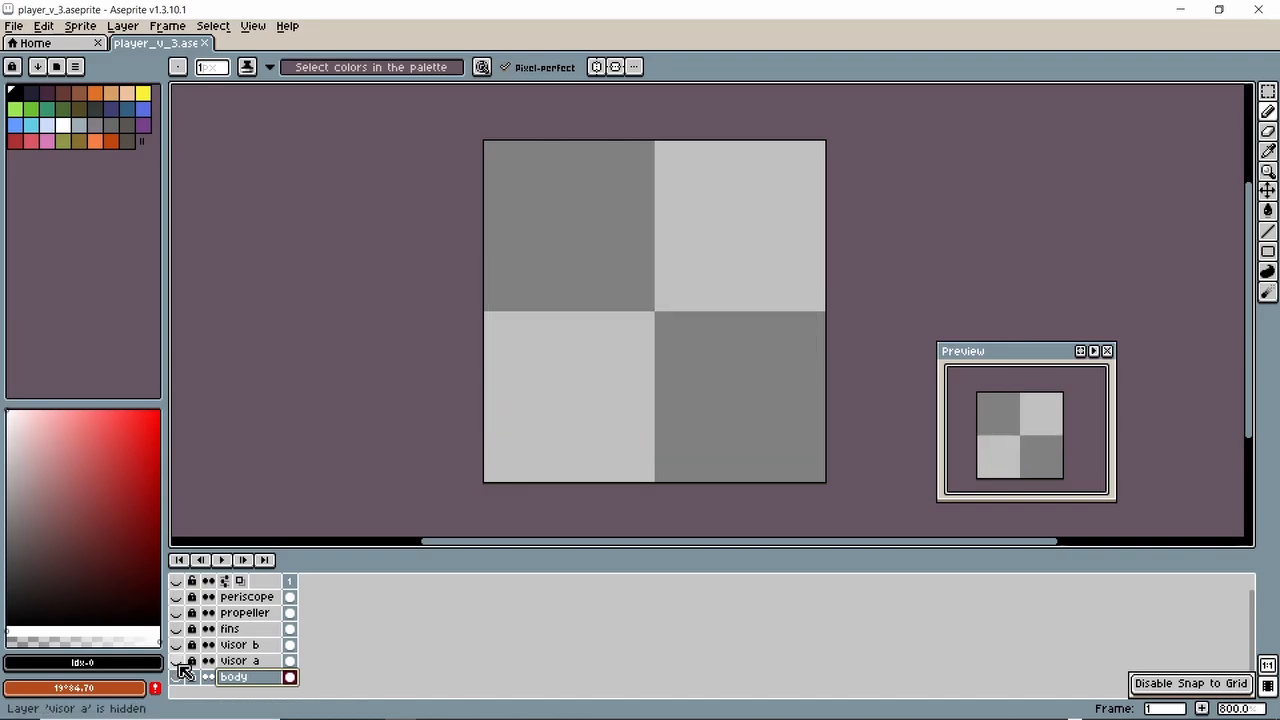
pyautogui.click(178, 677)
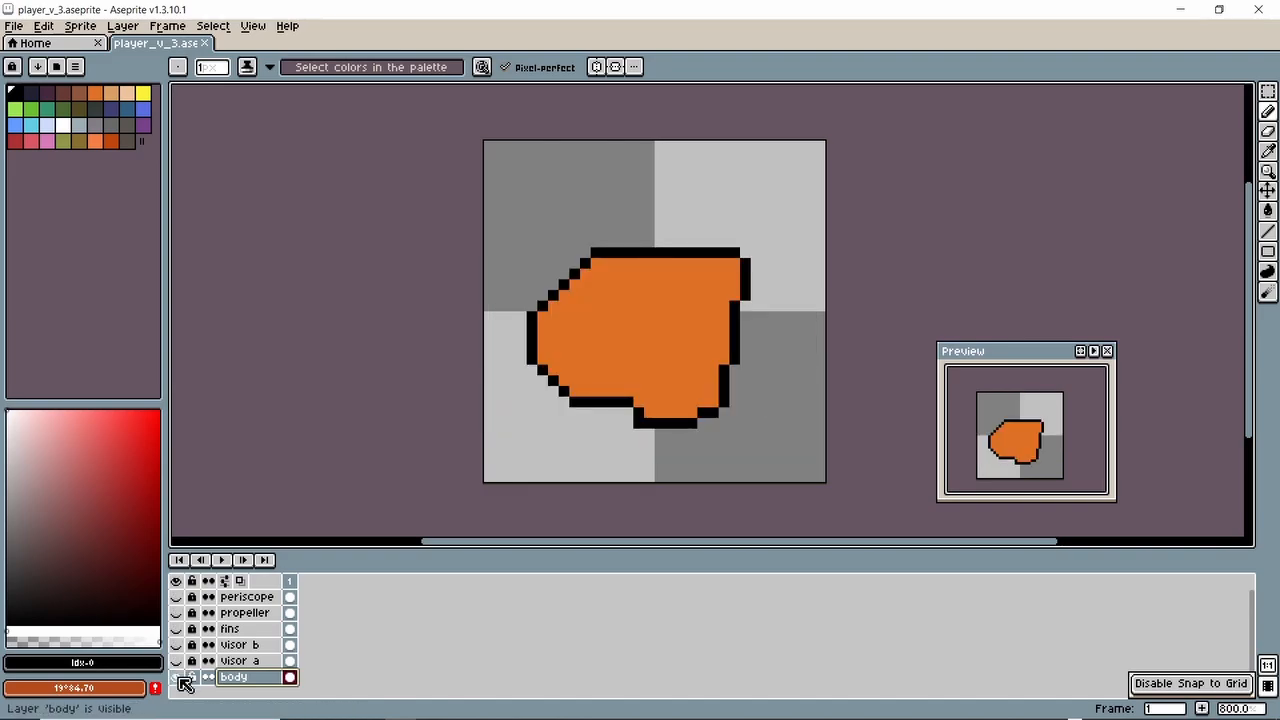
pyautogui.click(176, 597)
pyautogui.click(176, 582)
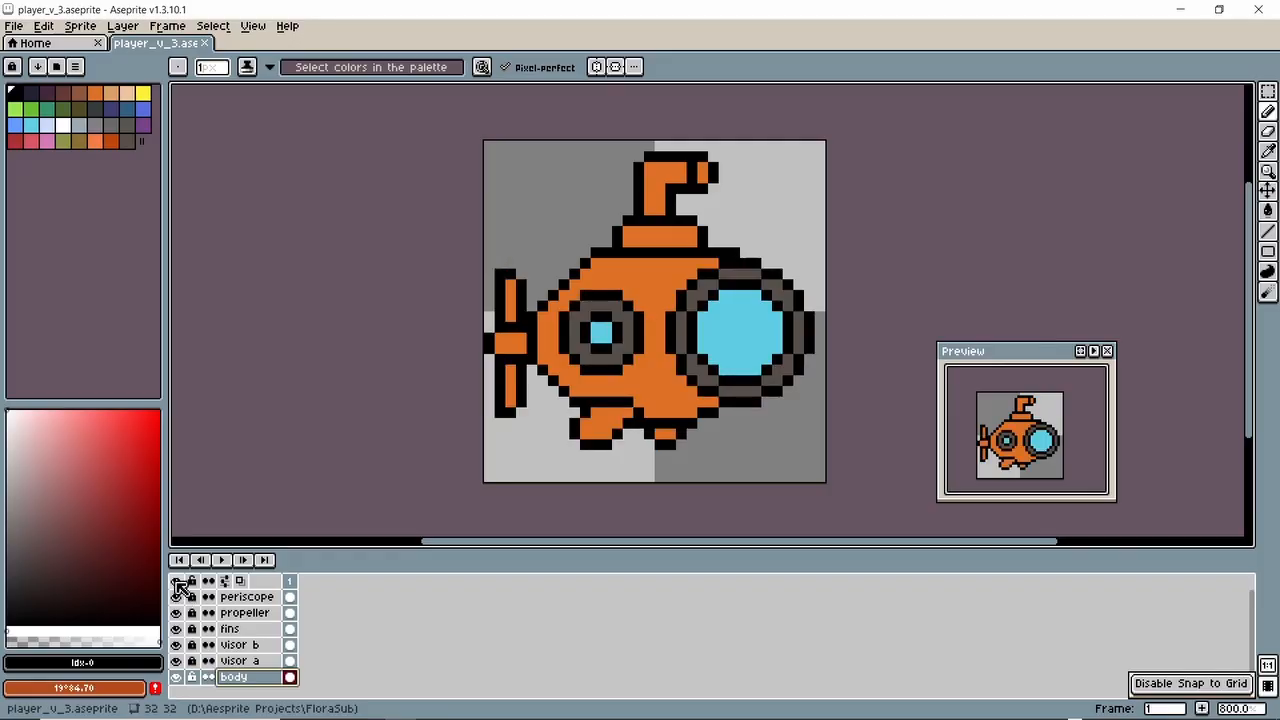
pyautogui.click(176, 582)
pyautogui.click(176, 582)
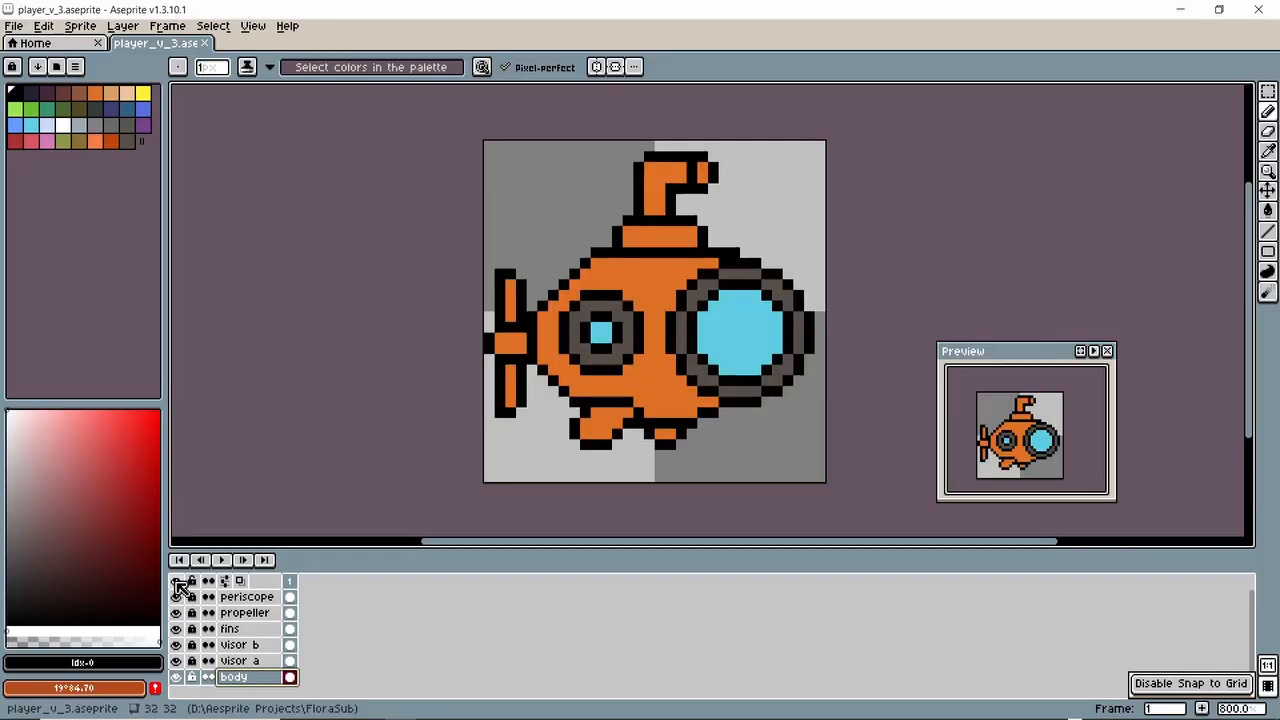
# - Select the body layer with black as the drawing colour and hide the periscope, propeller, fins, visor b and visor a layers
pyautogui.click(711, 427)
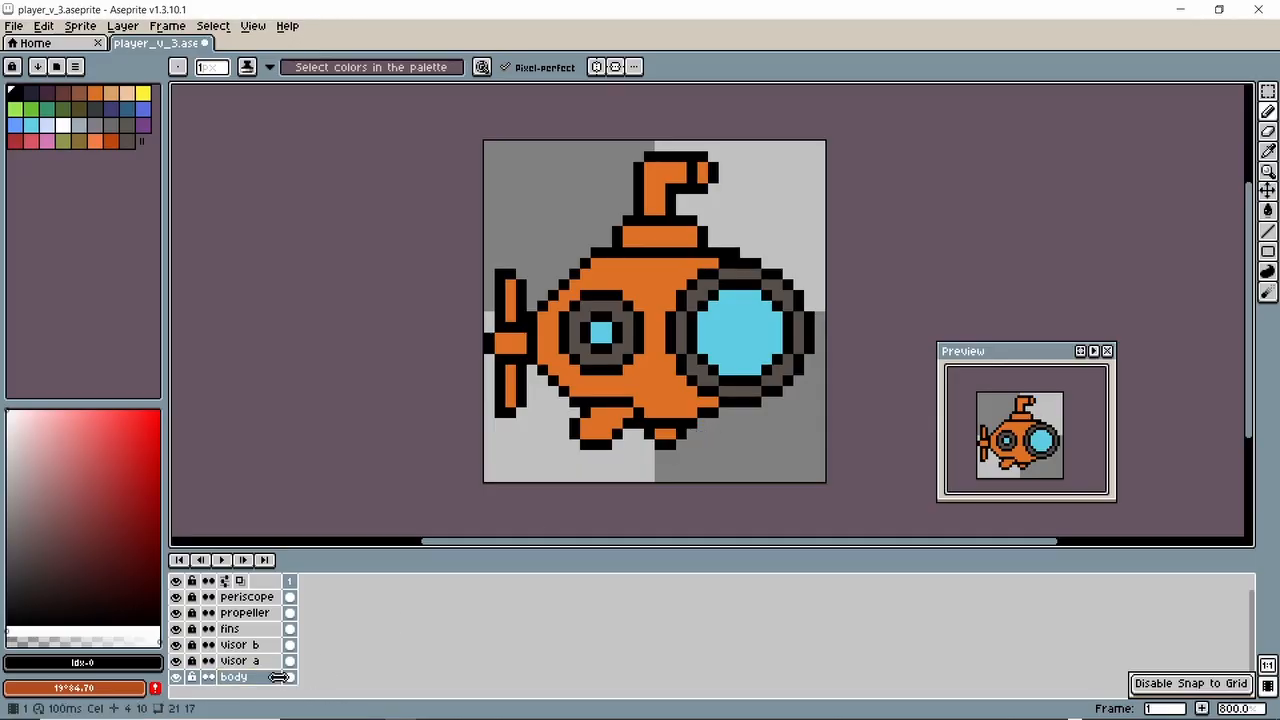
pyautogui.click(240, 677)
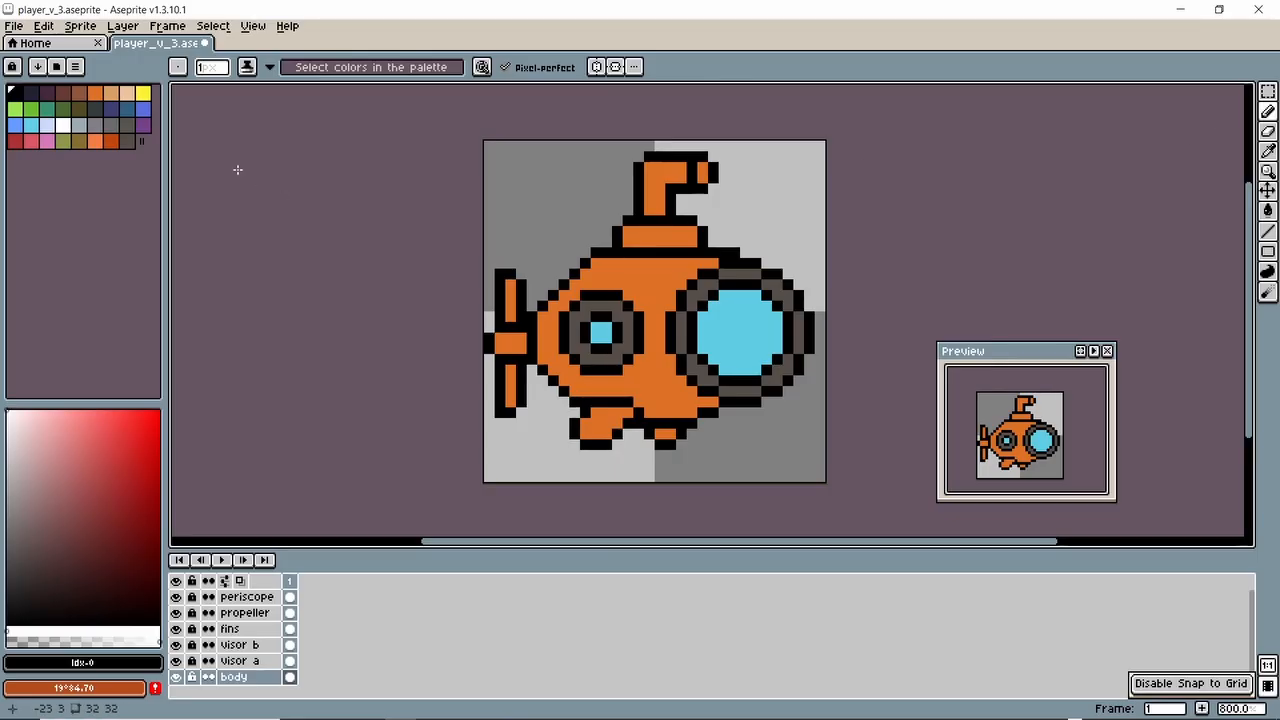
pyautogui.click(15, 93)
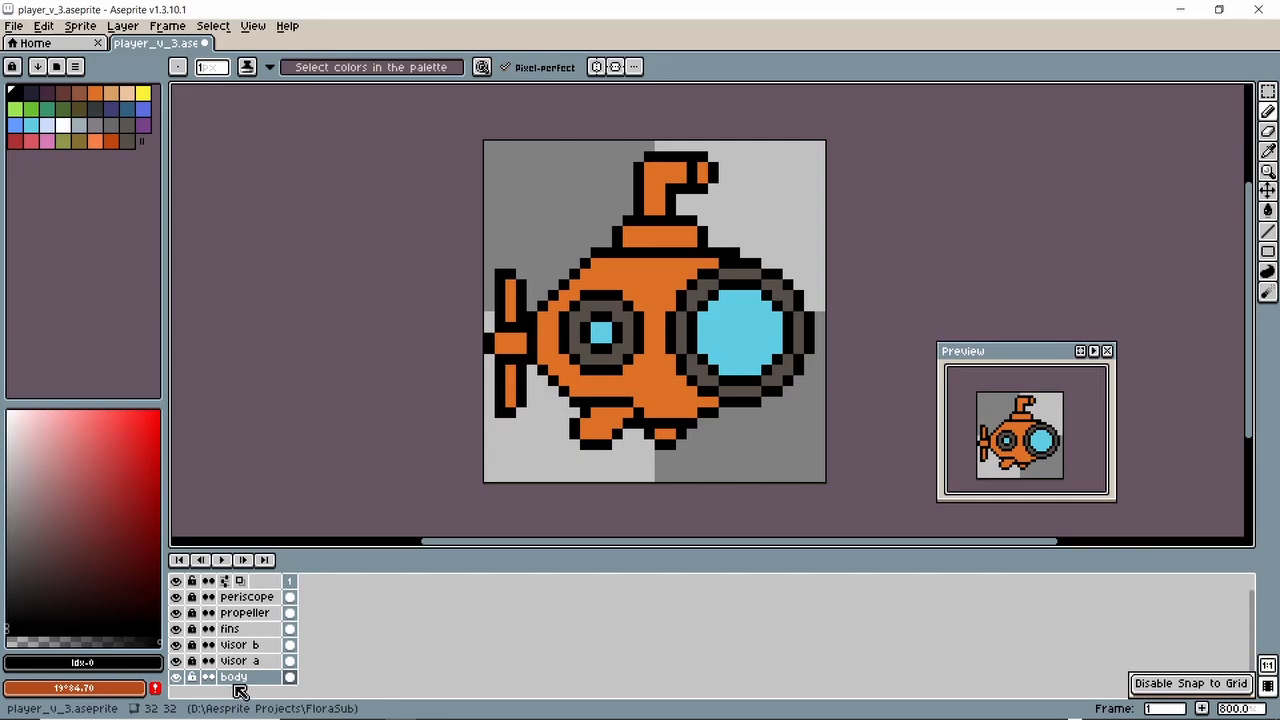
pyautogui.click(176, 597)
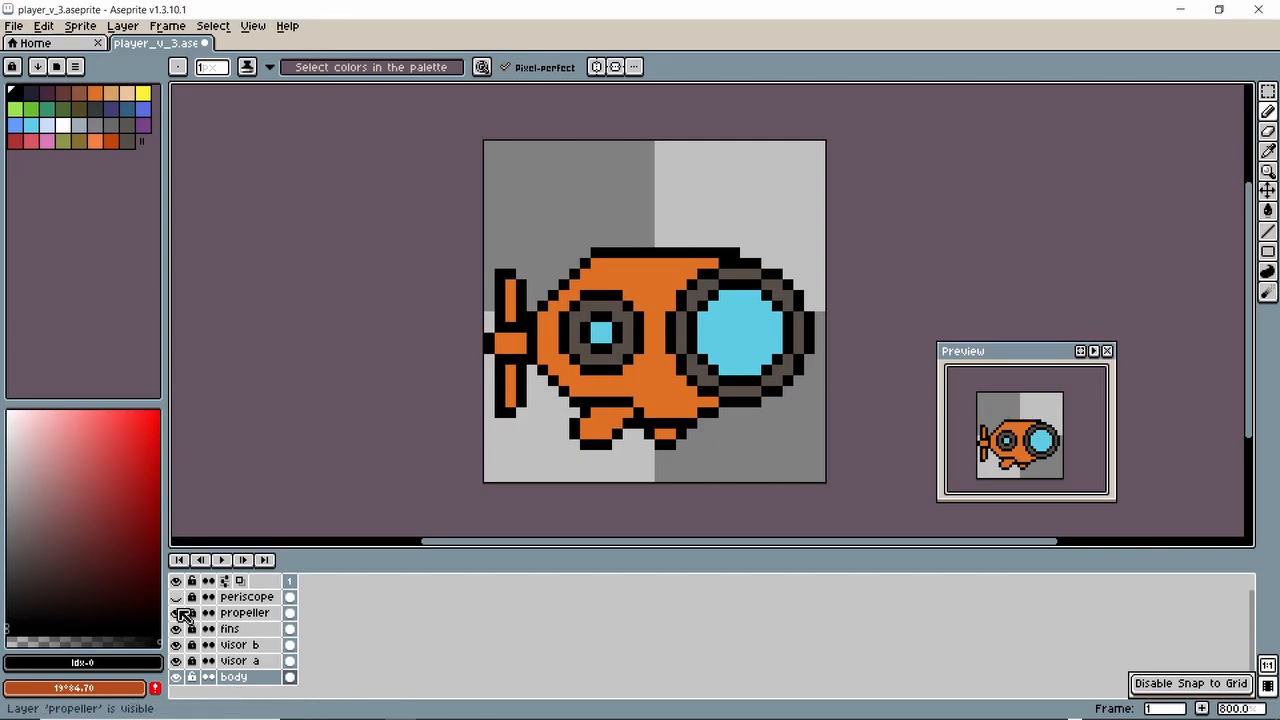
pyautogui.click(177, 613)
pyautogui.click(177, 629)
pyautogui.click(177, 645)
pyautogui.click(177, 661)
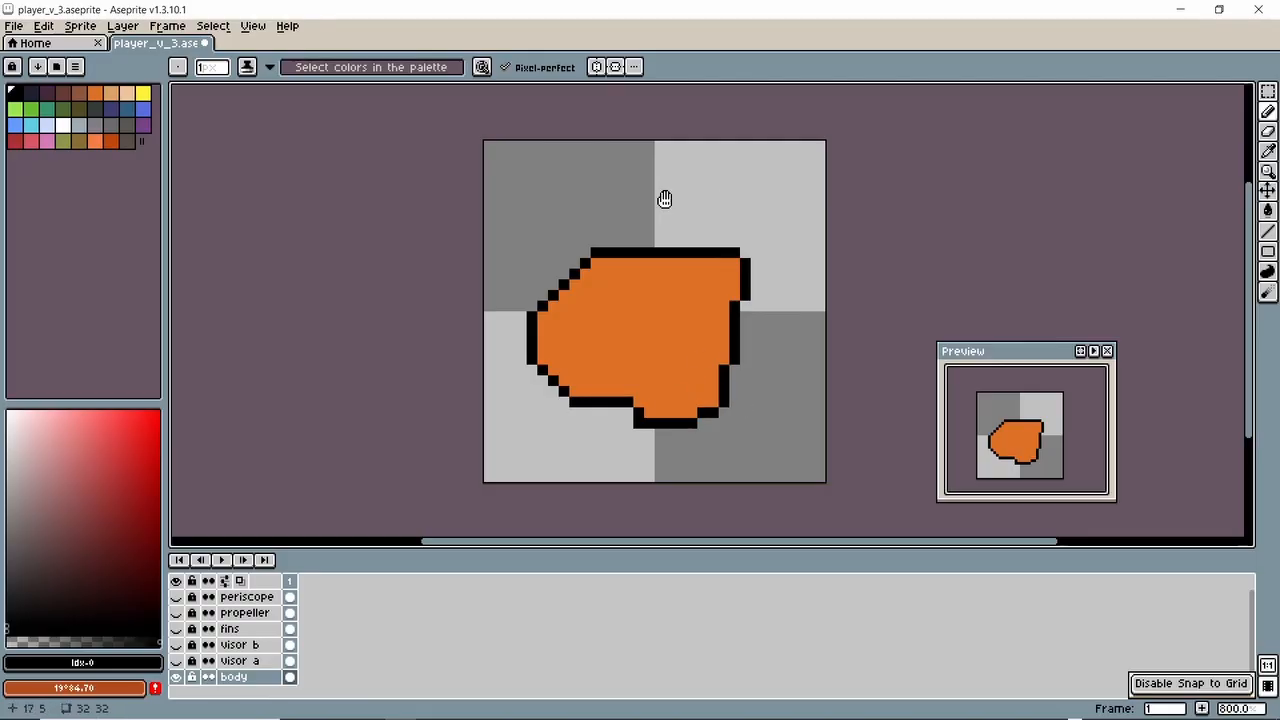
# - Try drawing black Pencil strokes in the empty area above the hull on the body layer, and undo them
pyautogui.moveTo(664, 199); pyautogui.dragTo(637, 196)
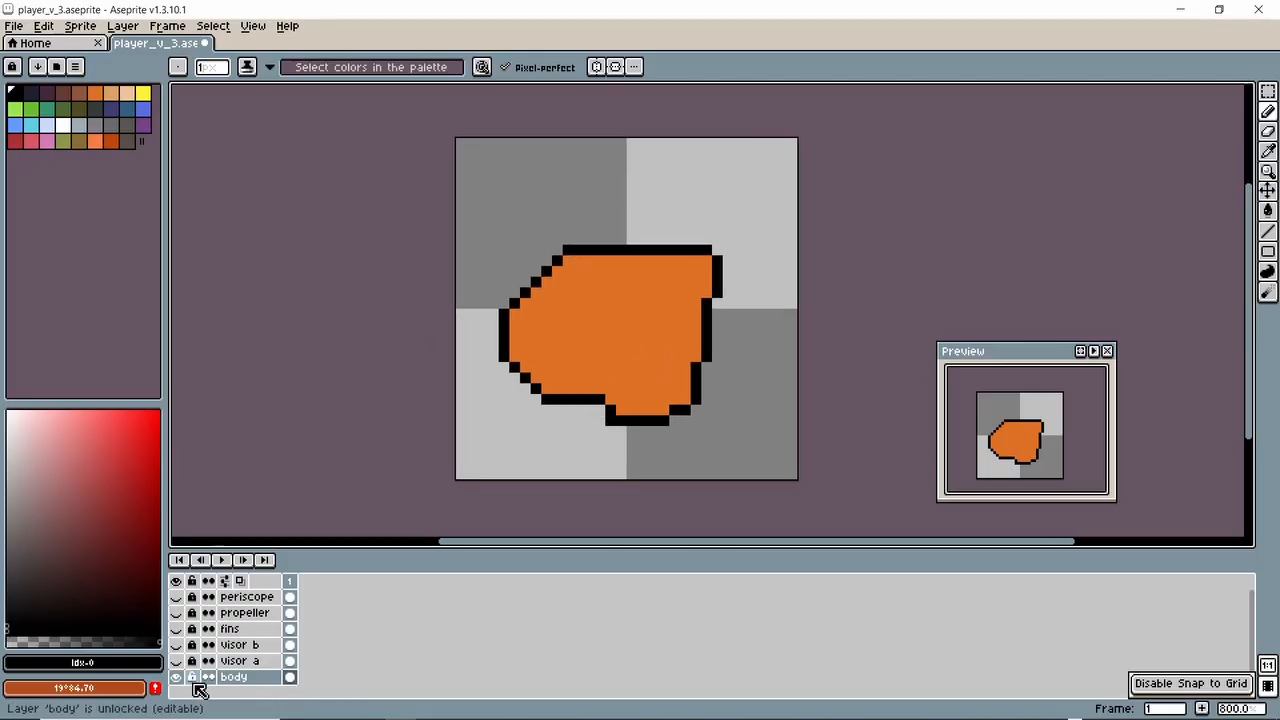
pyautogui.click(291, 677)
pyautogui.click(631, 143)
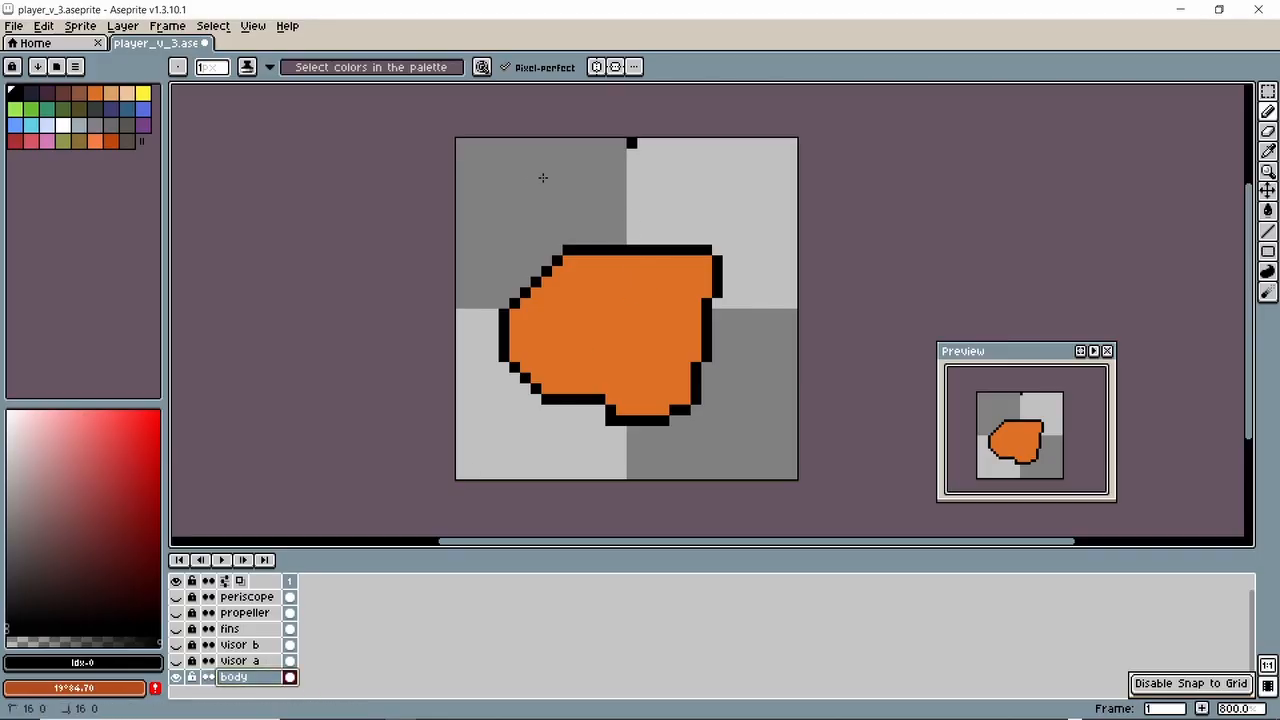
pyautogui.moveTo(543, 178); pyautogui.dragTo(535, 185)
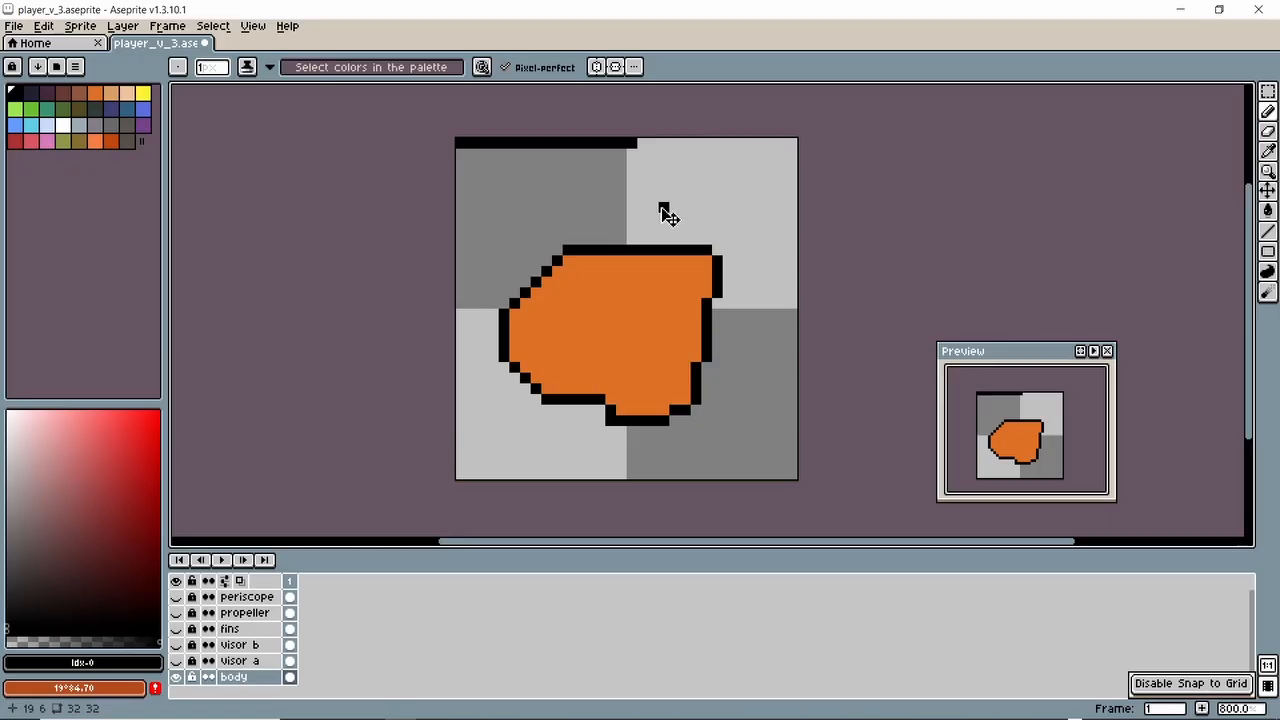
pyautogui.hotkey('ctrl', 'z')
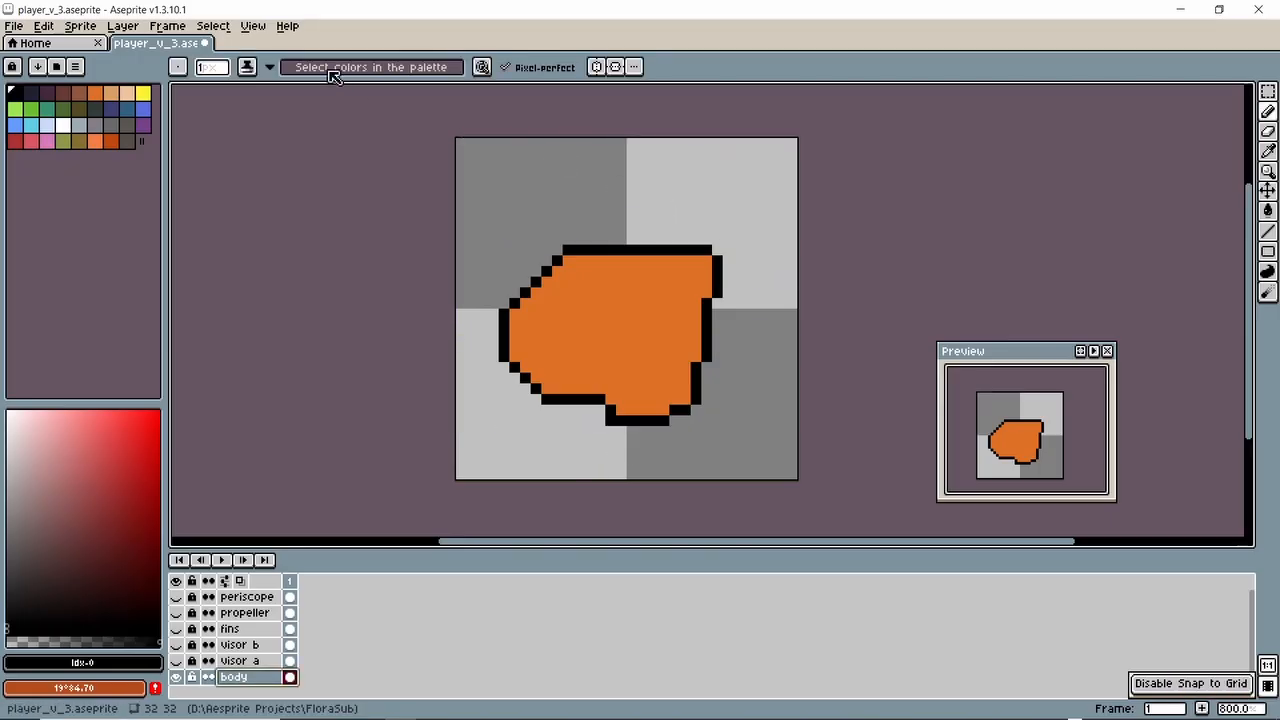
# - Test the Pencil again with single black pixels and a straight line above the hull, and undo the marks
pyautogui.moveTo(1272, 115)
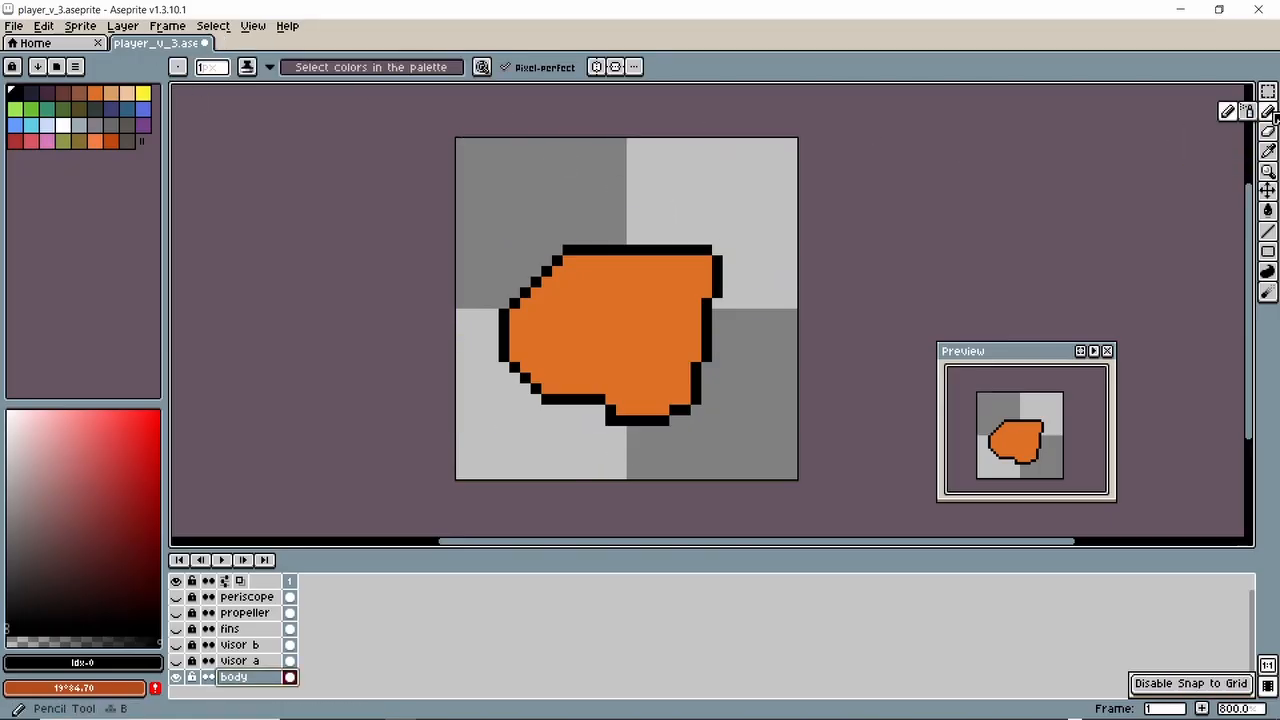
pyautogui.click(631, 143)
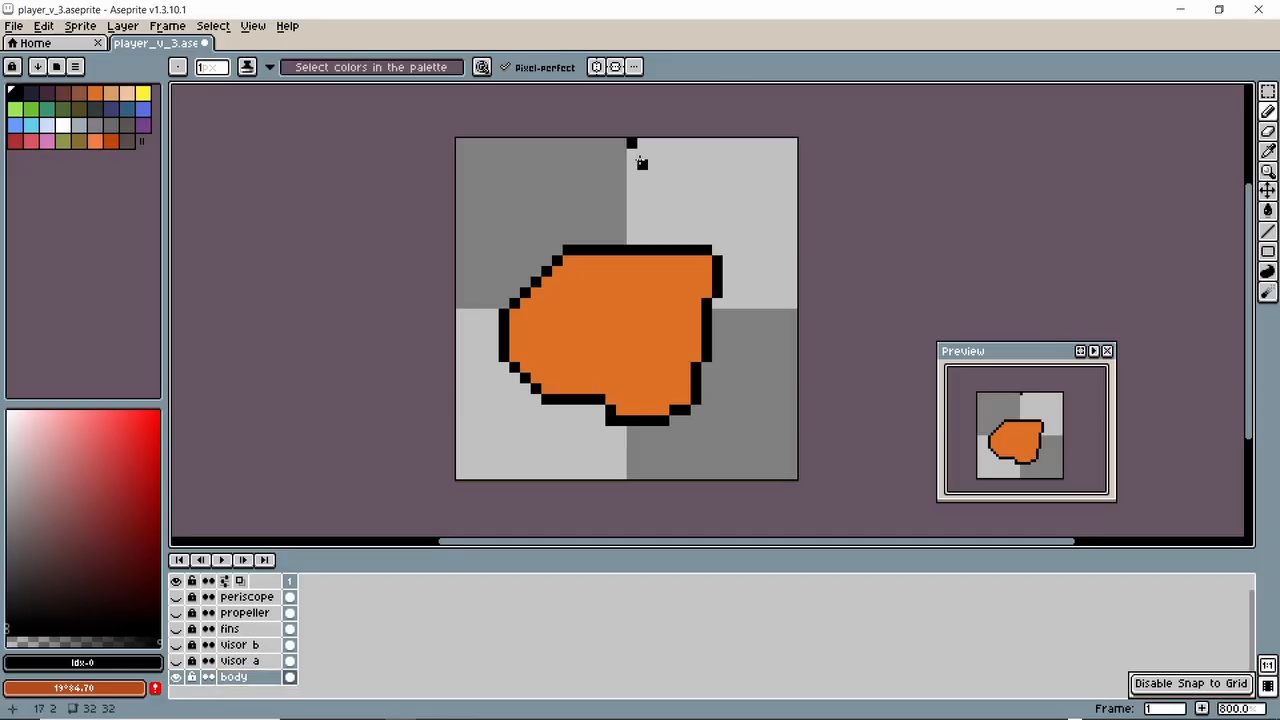
pyautogui.click(609, 176)
pyautogui.click(524, 176)
pyautogui.click(619, 173)
pyautogui.keyDown('shift'); pyautogui.click(749, 231); pyautogui.keyUp('shift')
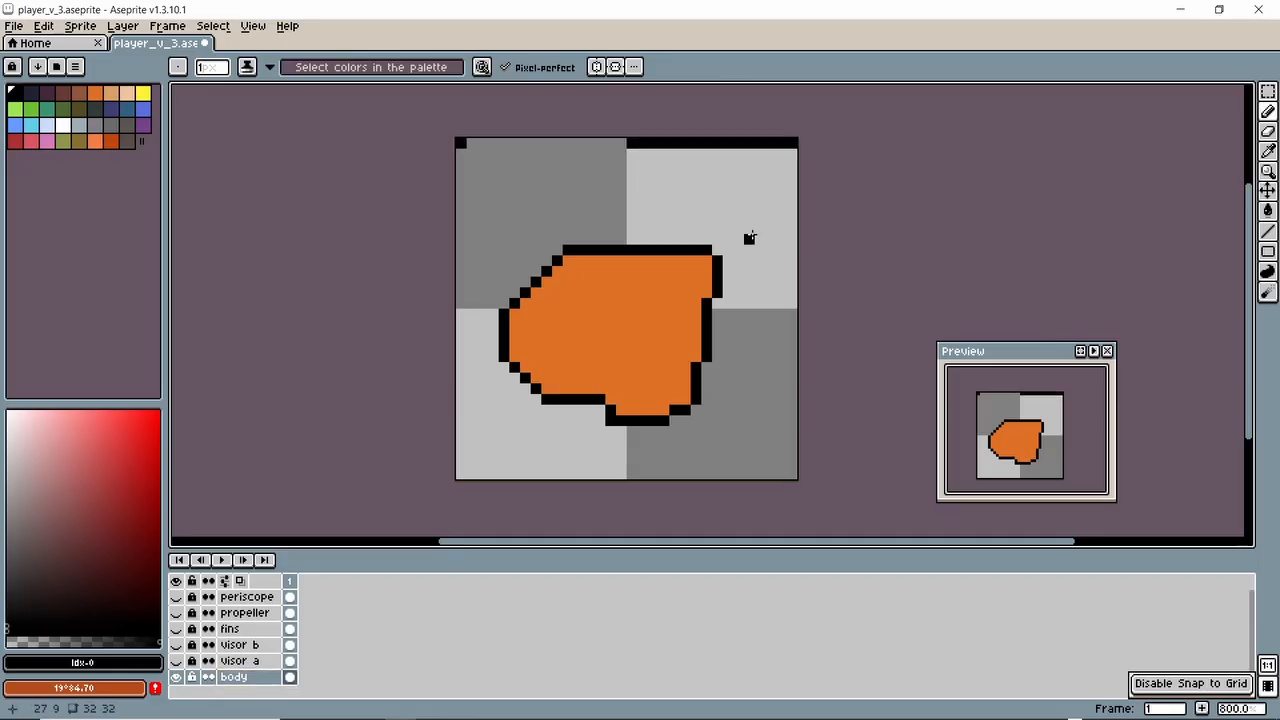
pyautogui.hotkey('ctrl', 'z')
pyautogui.hotkey('ctrl', 'z')
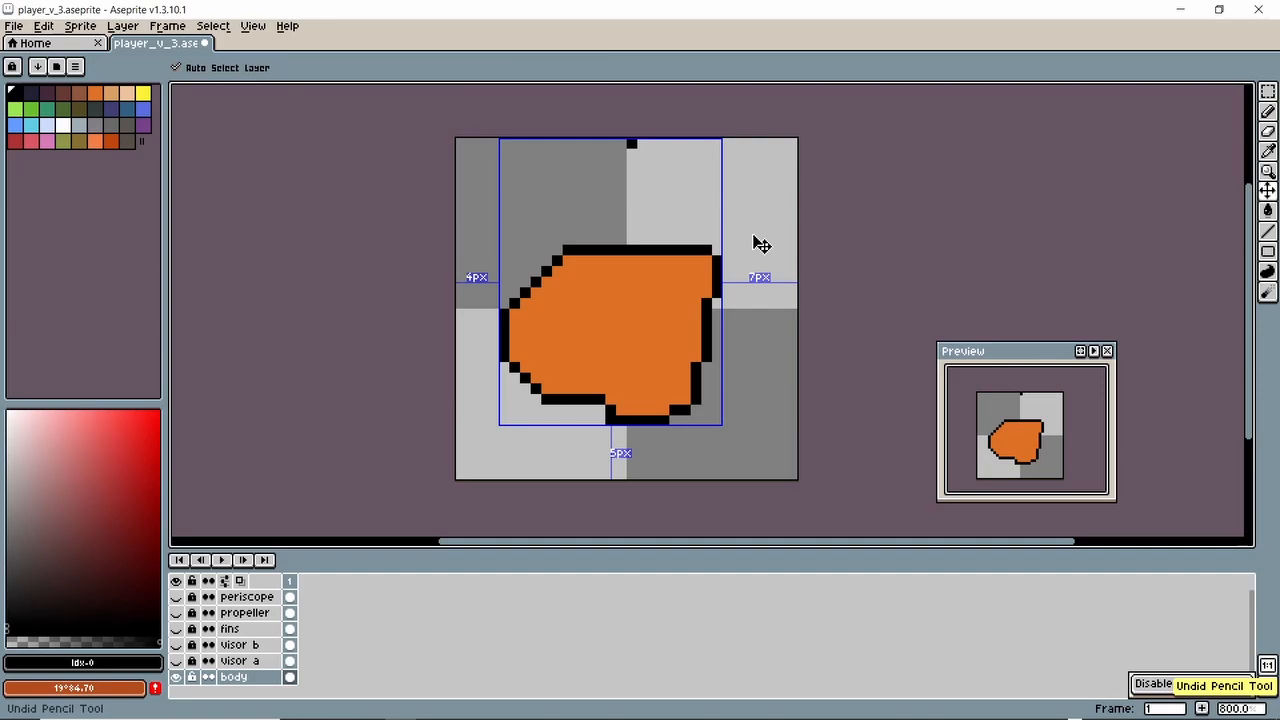
pyautogui.hotkey('ctrl', 'z')
# - Show the pixel grid over the canvas
pyautogui.click(181, 67)
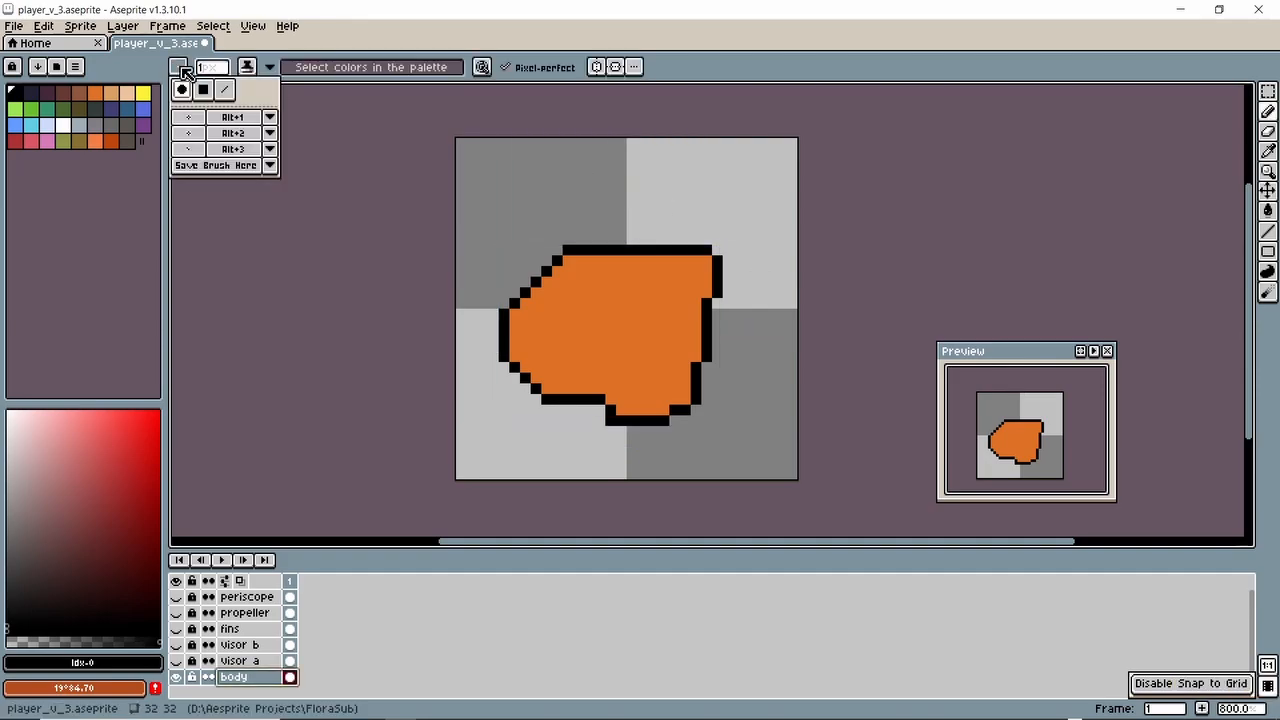
pyautogui.click(834, 82)
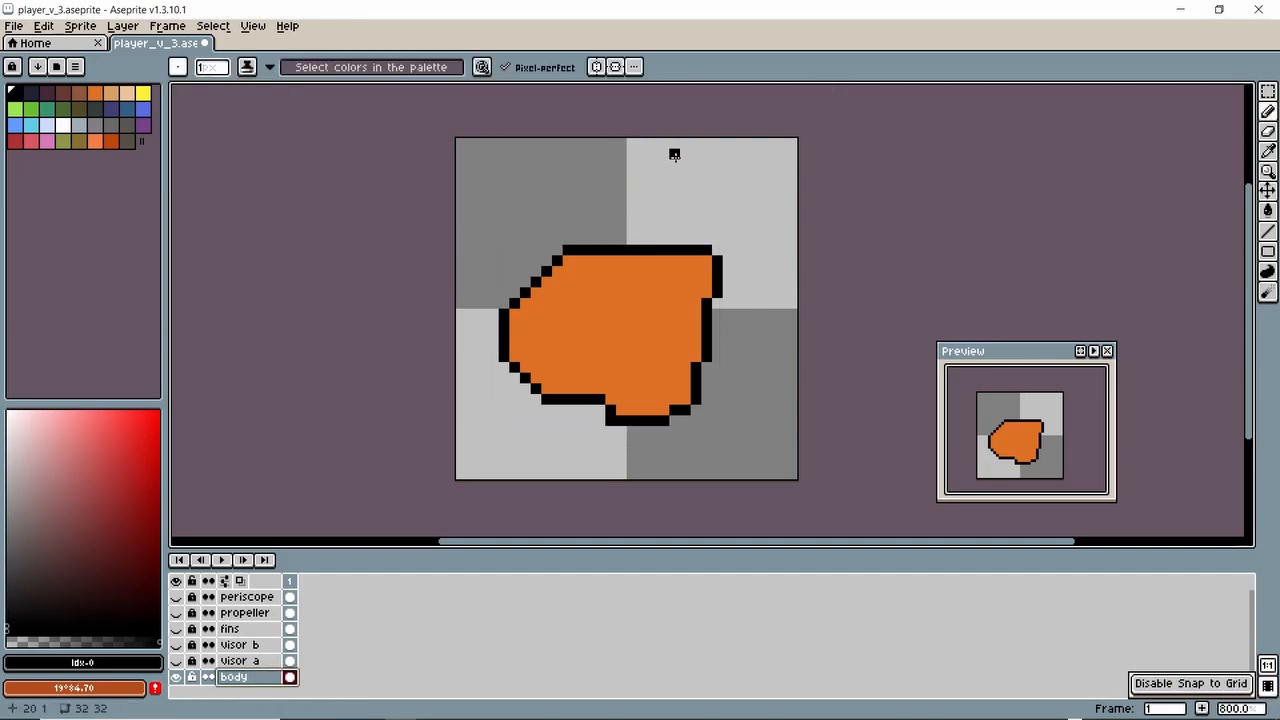
pyautogui.click(212, 26)
pyautogui.moveTo(253, 26)
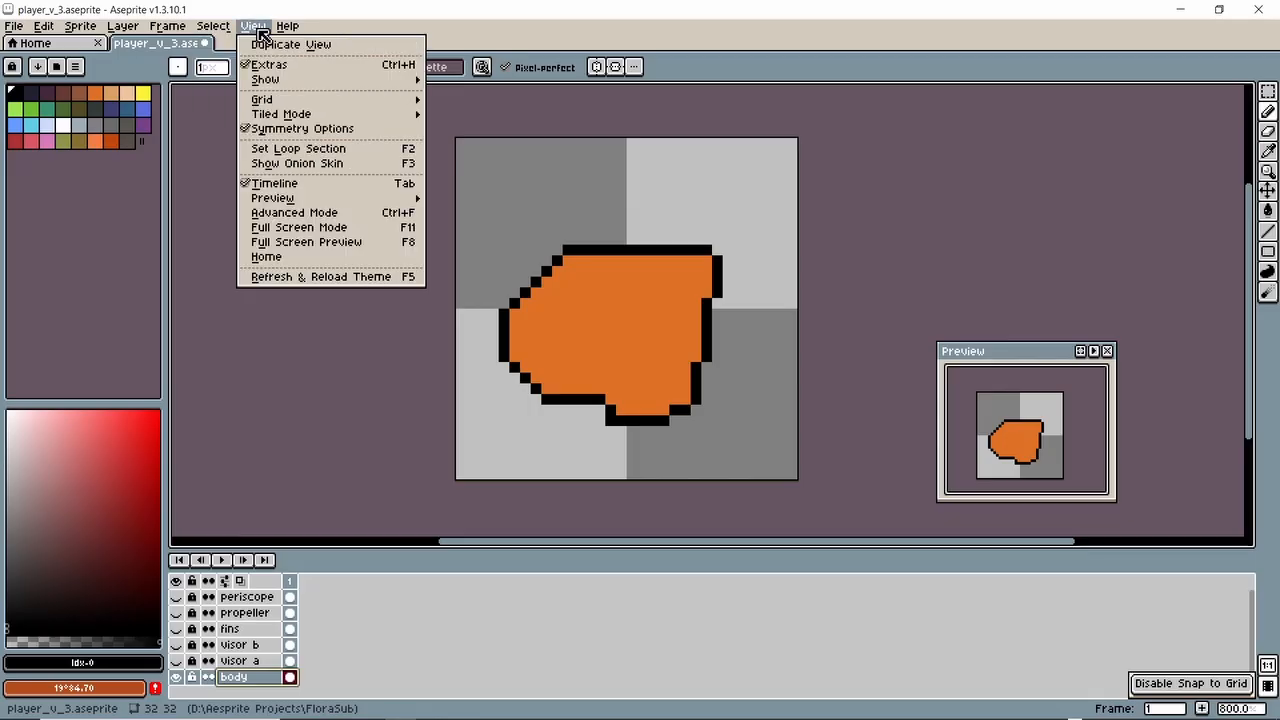
pyautogui.moveTo(286, 80)
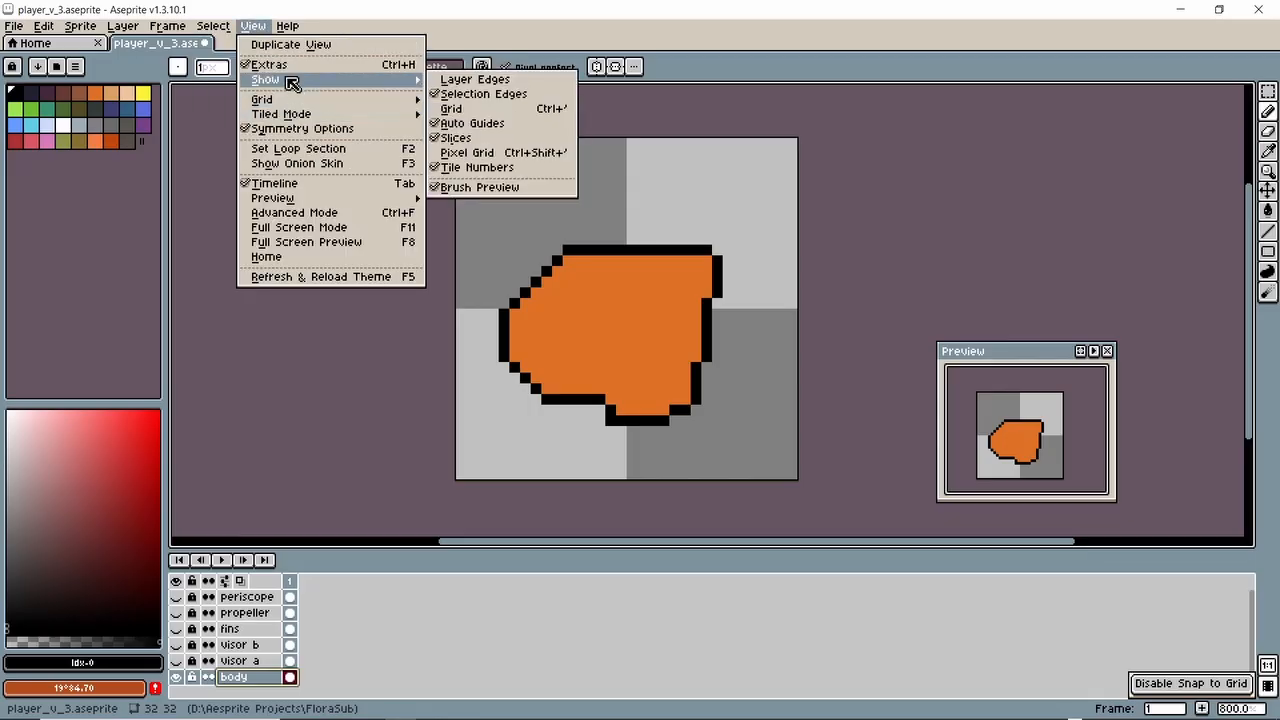
pyautogui.click(470, 152)
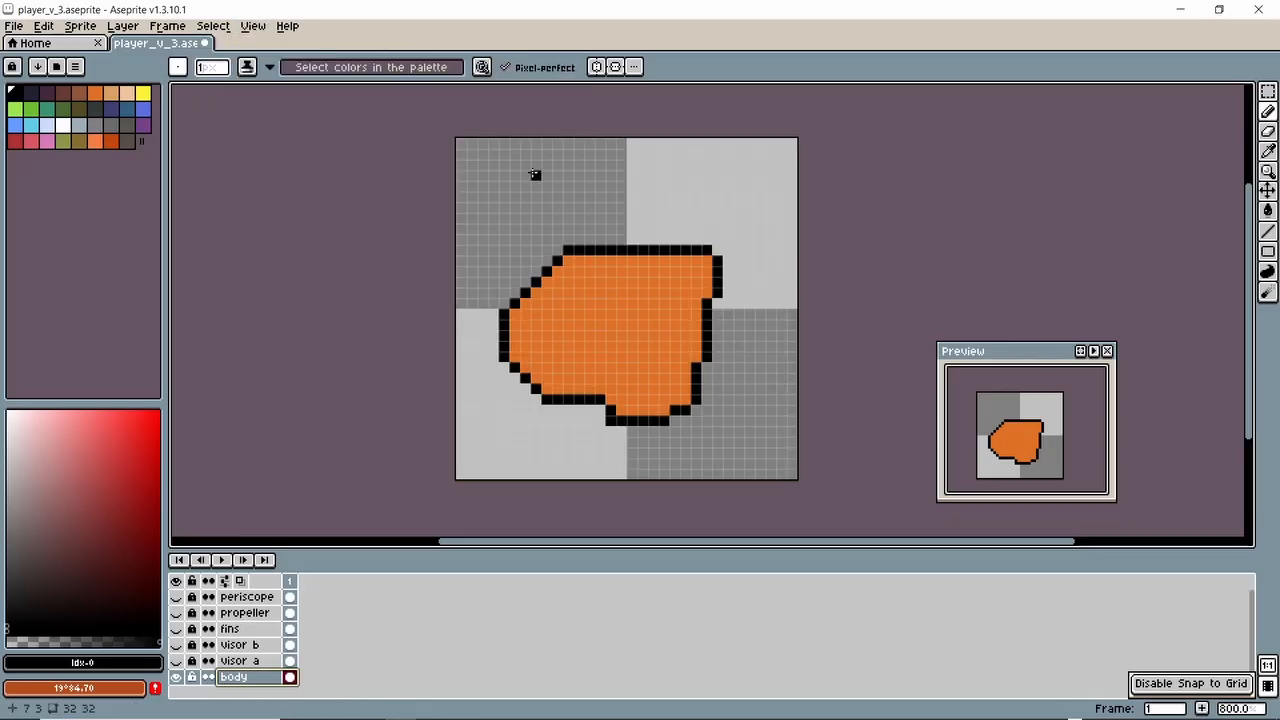
# - Test black Pencil marks above the hull with snap to grid on and after disabling it, and undo the marks
pyautogui.click(632, 143)
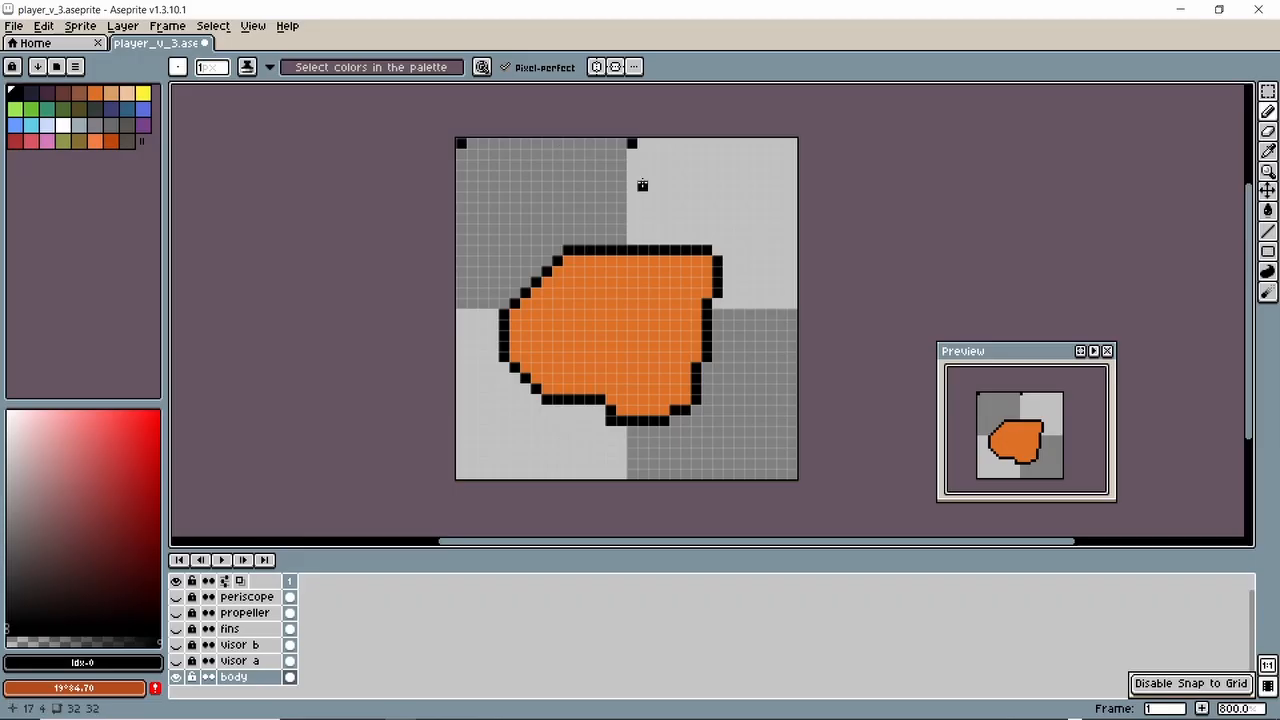
pyautogui.click(632, 474)
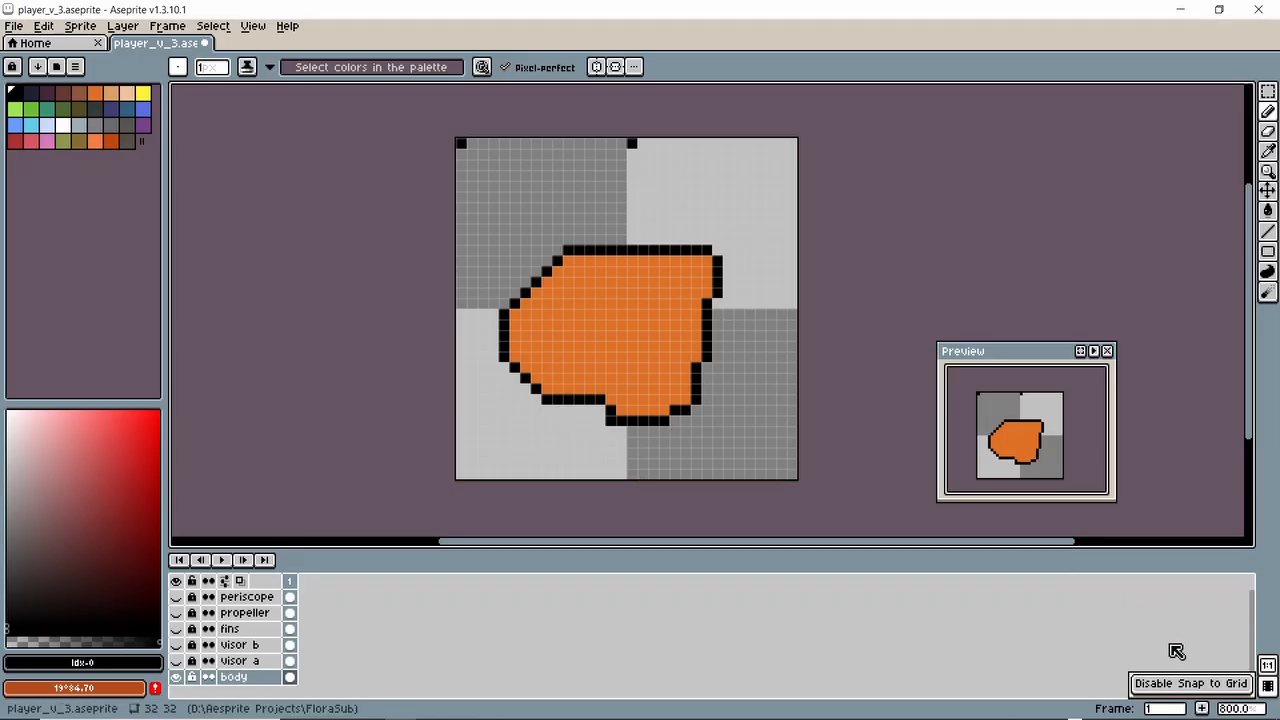
pyautogui.click(1176, 684)
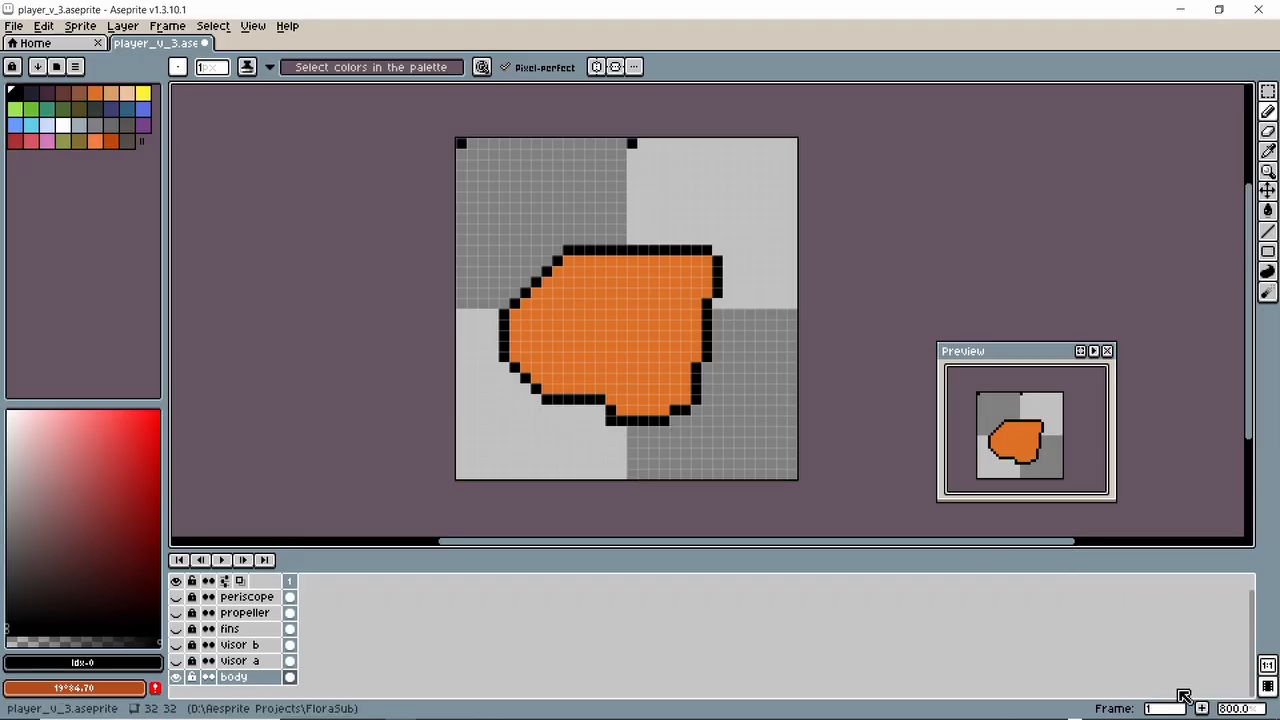
pyautogui.click(578, 196)
pyautogui.moveTo(551, 185); pyautogui.dragTo(501, 185)
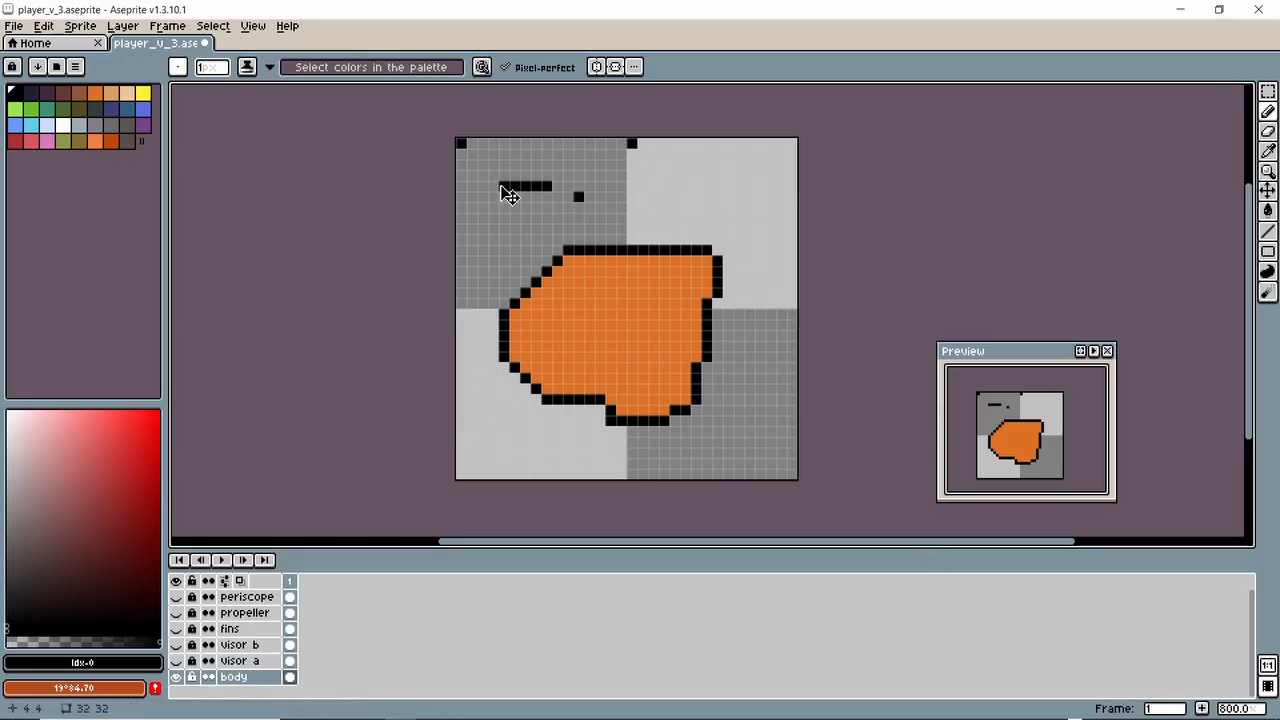
pyautogui.hotkey('ctrl', 'z')
pyautogui.hotkey('ctrl', 'z')
pyautogui.hotkey('ctrl', 'z')
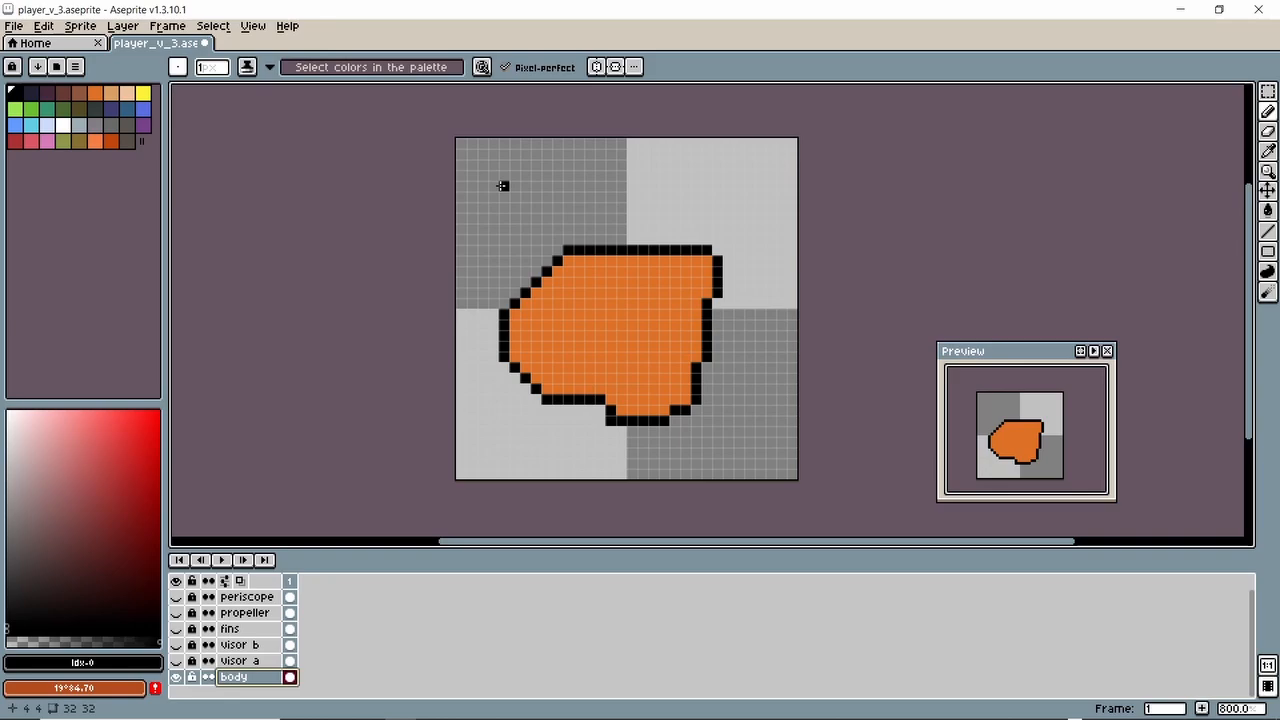
# - Toggle snap to grid on and off again, and make all the submarine's layers visible
pyautogui.hotkey('shift', 's')
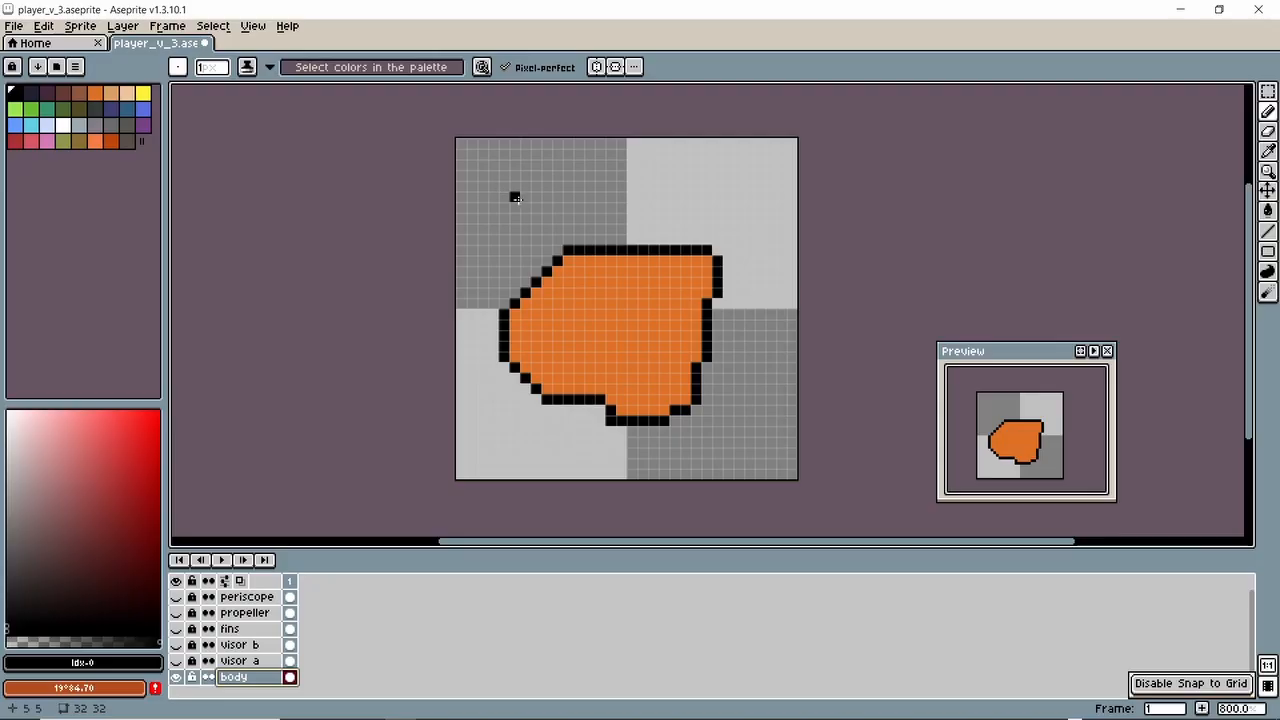
pyautogui.click(1157, 683)
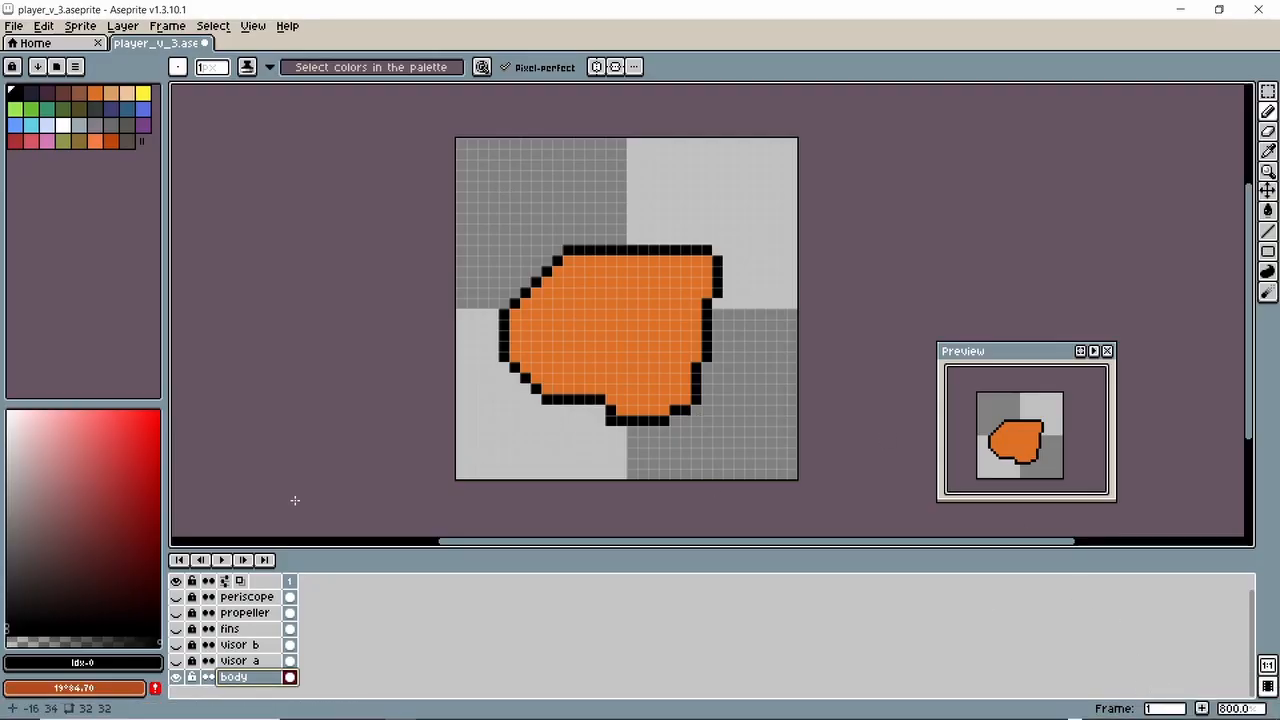
pyautogui.click(176, 581)
pyautogui.click(176, 581)
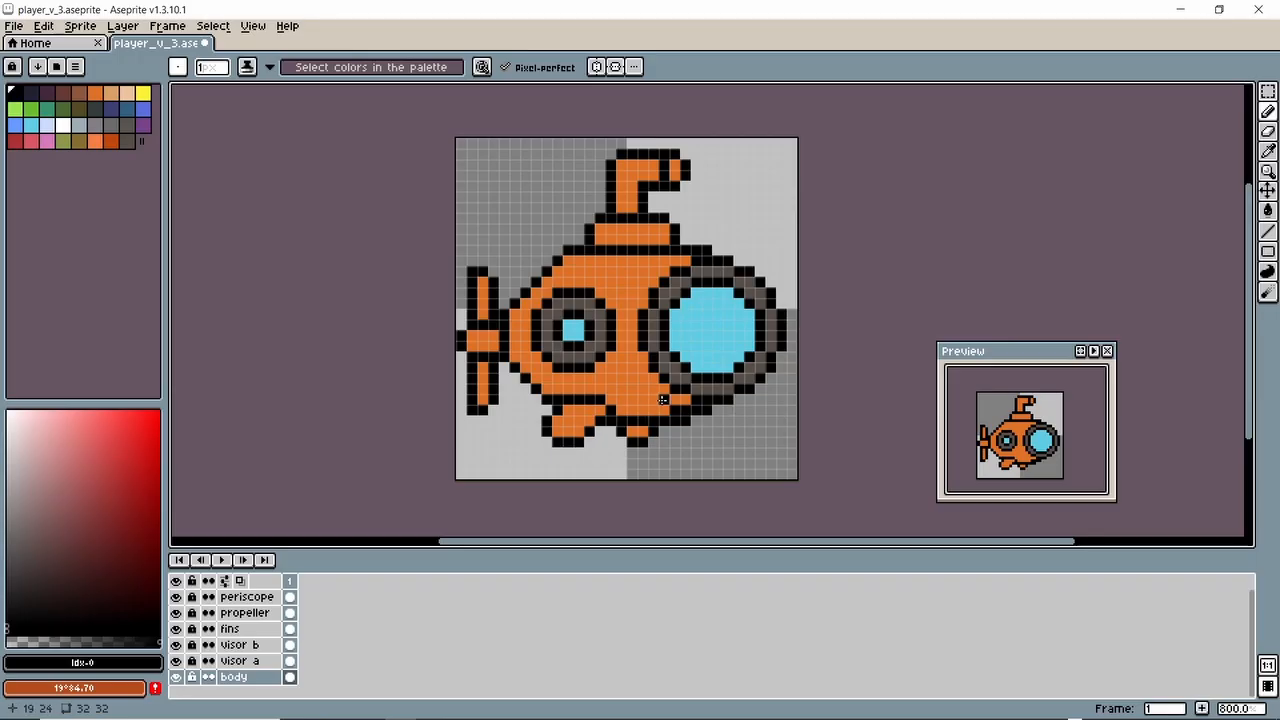
# - Sample the hull's orange #df7126 and pencil over the inner black pixels at the hull's lower edge below the large visor
pyautogui.press('i')
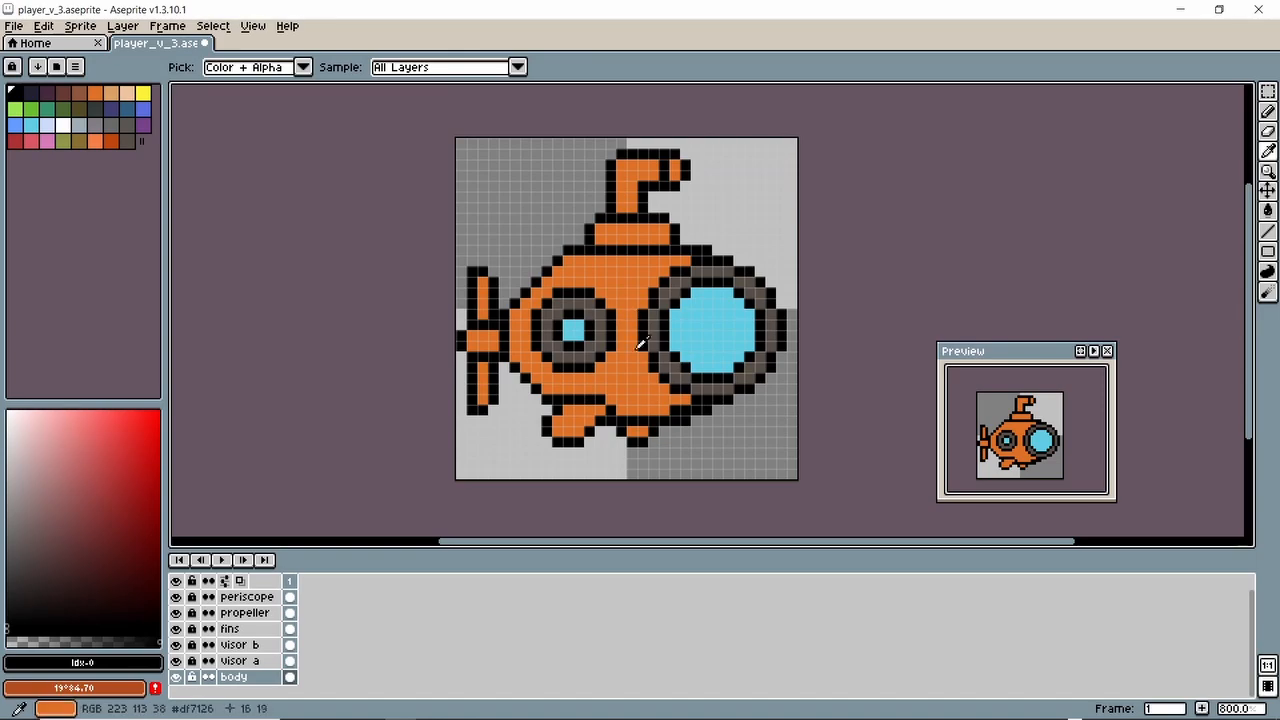
pyautogui.click(651, 373)
pyautogui.press('b')
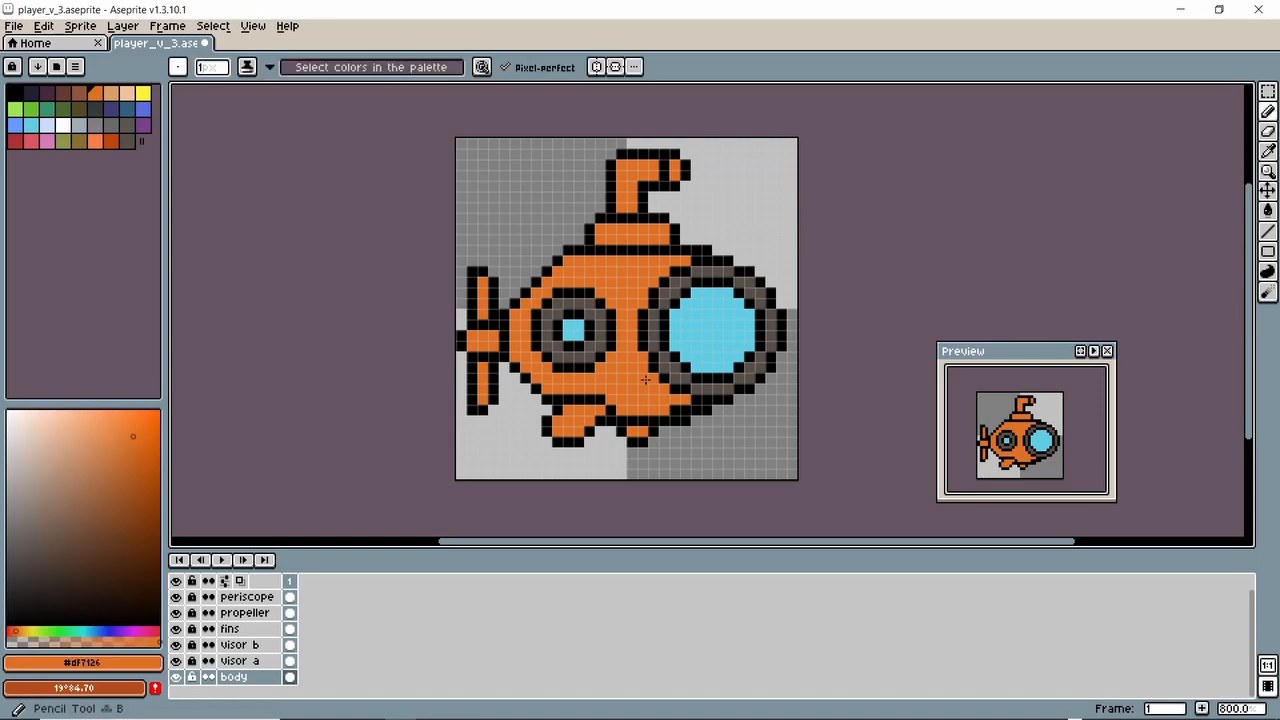
pyautogui.moveTo(679, 409); pyautogui.dragTo(697, 409)
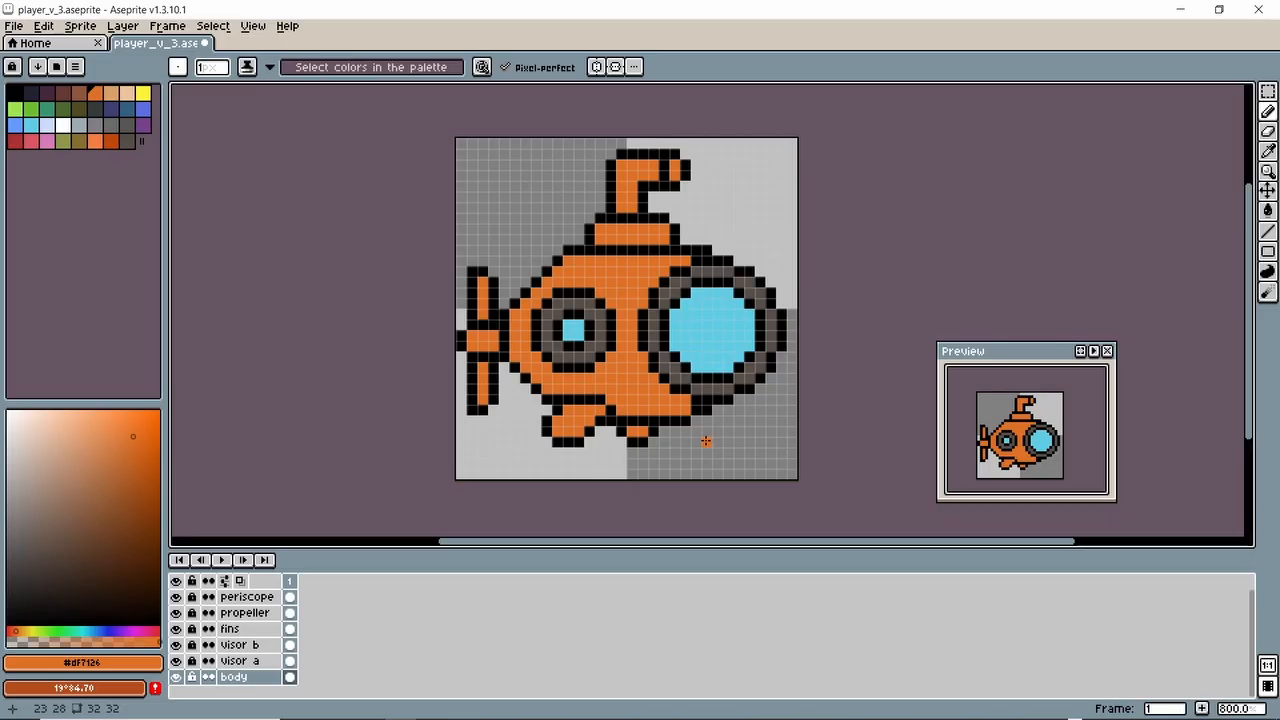
# - Erase the protruding black outline pixels at the hull's lower edge below the large visor
pyautogui.press('e')
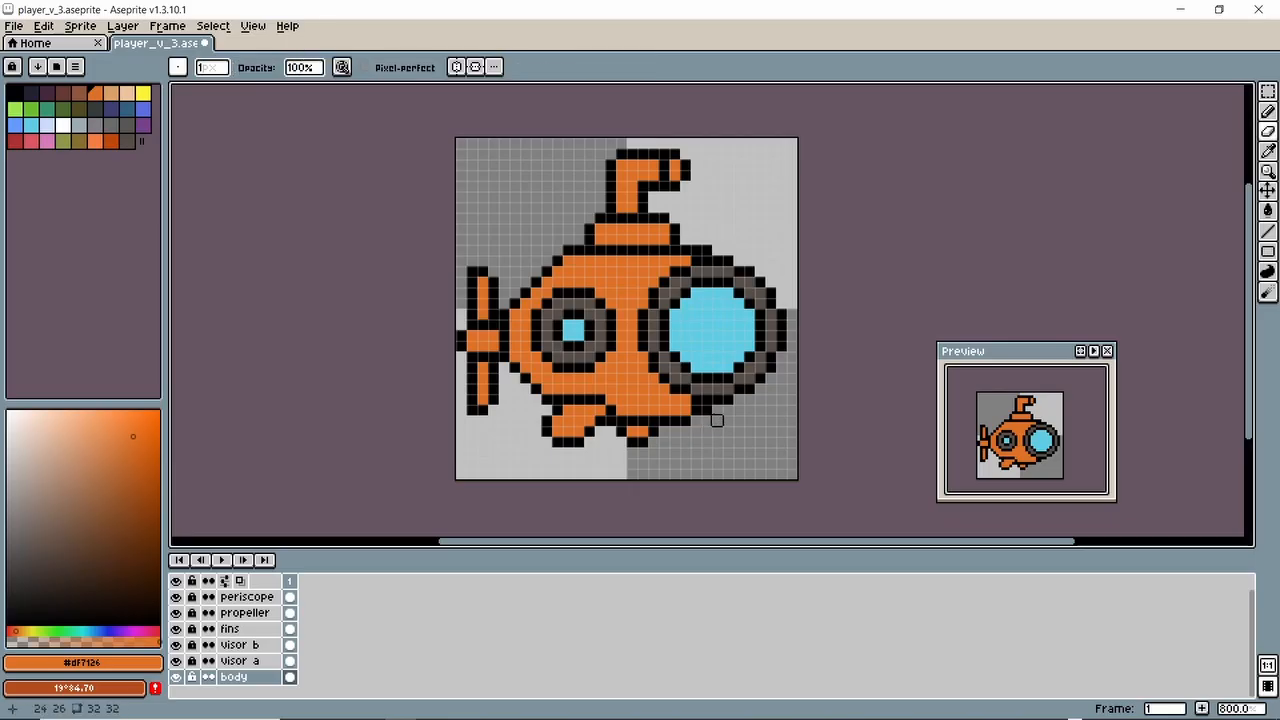
pyautogui.click(706, 409)
pyautogui.scroll(-2, 714, 449)
pyautogui.scroll(2, 716, 452)
pyautogui.press('b')
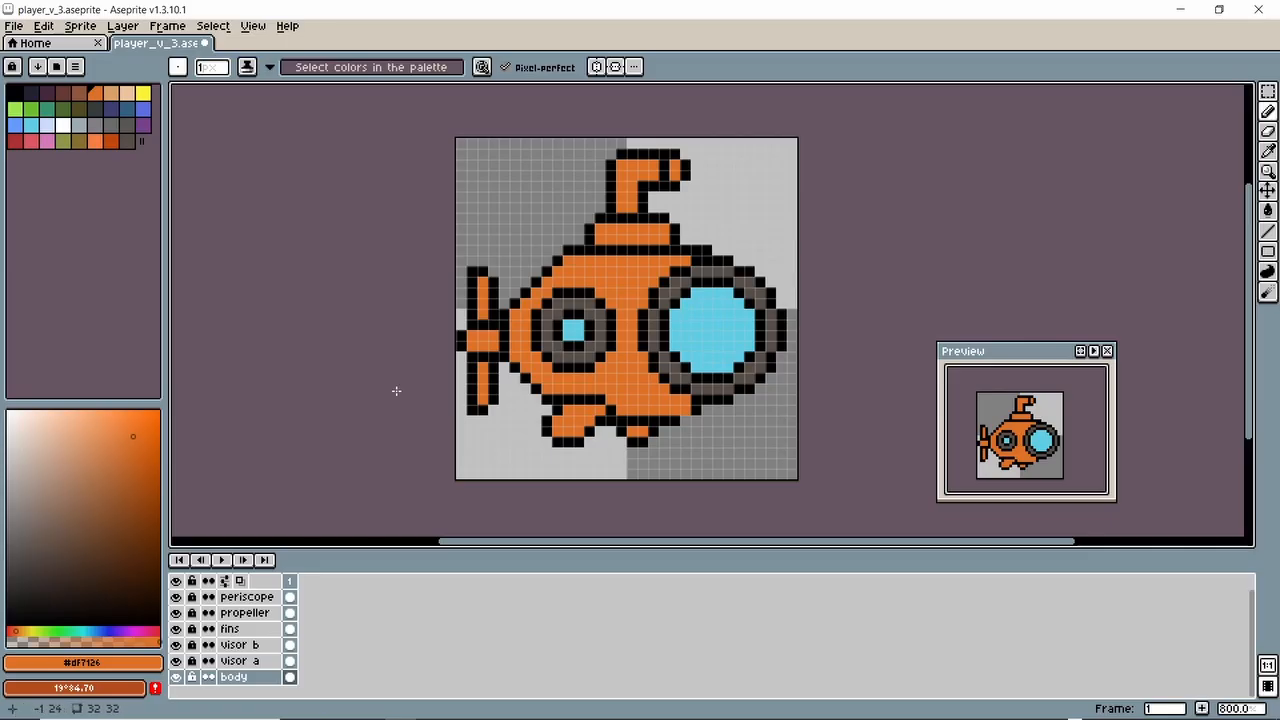
# - Sample black and touch up the hull's lower outline with the Pencil where it meets the large visor
pyautogui.keyDown('alt'); pyautogui.click(535, 348); pyautogui.keyUp('alt')
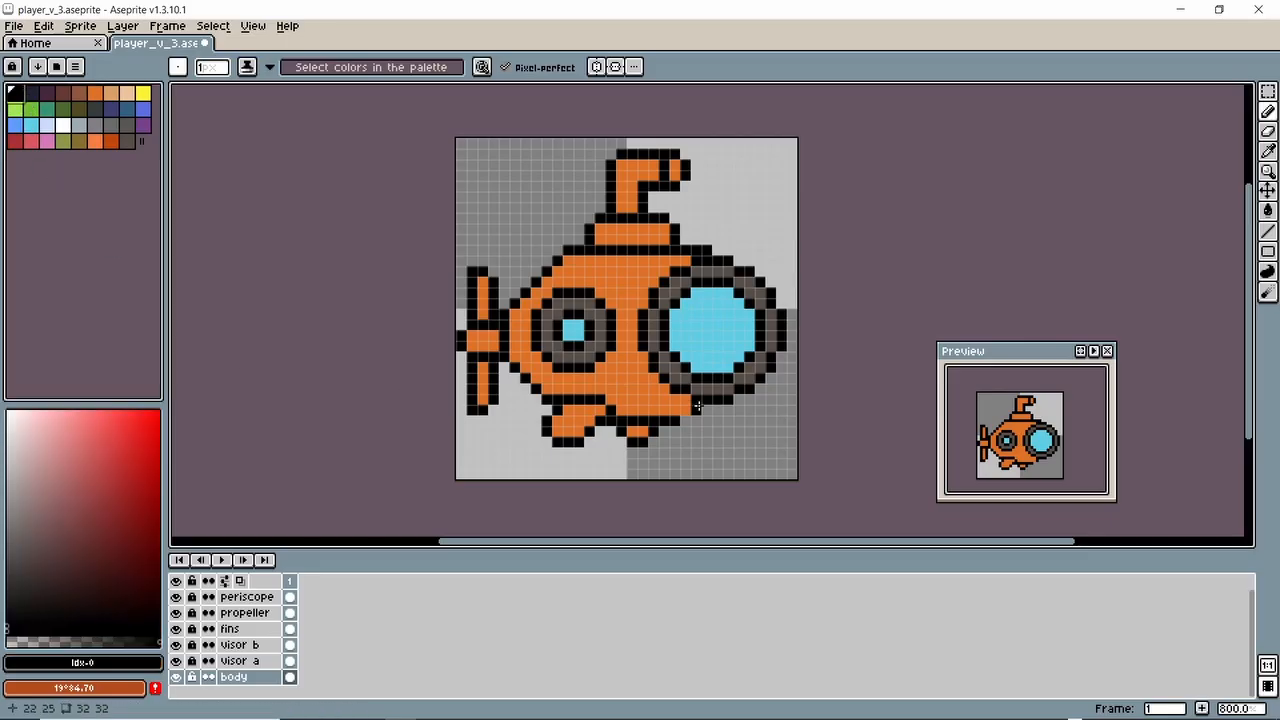
pyautogui.scroll(-3, 717, 437)
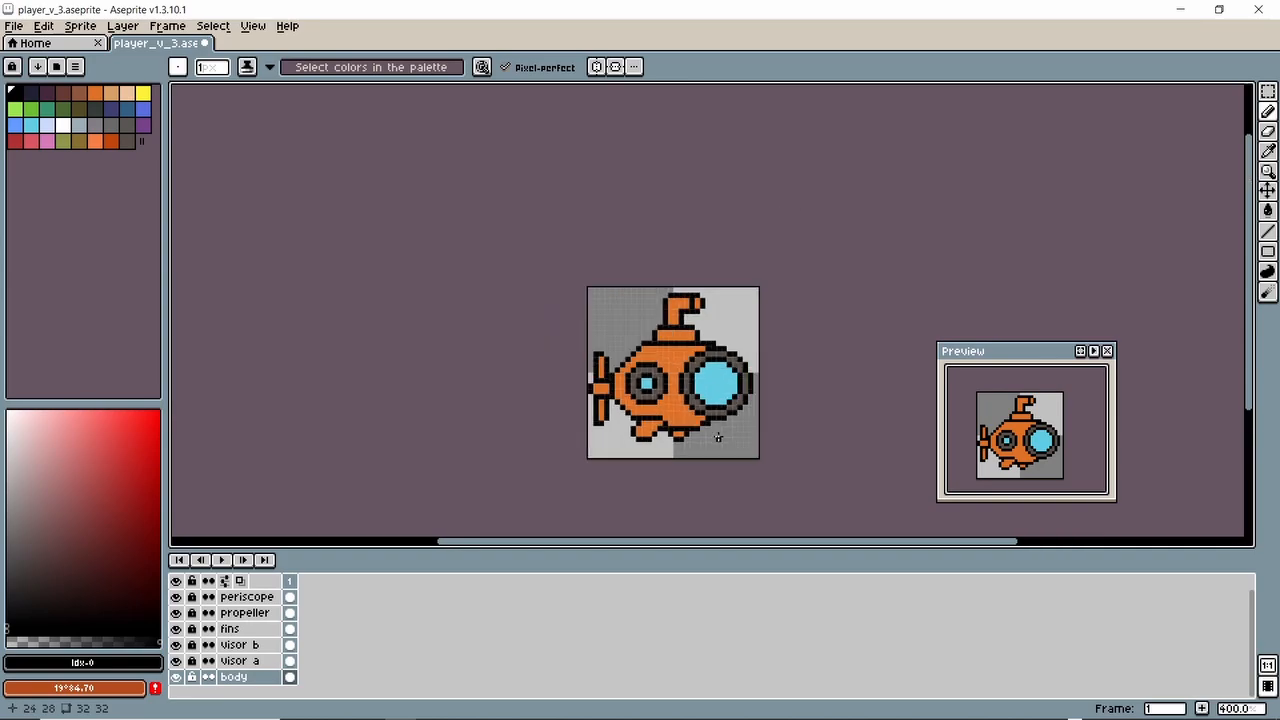
pyautogui.scroll(3, 717, 437)
pyautogui.scroll(-1, 717, 437)
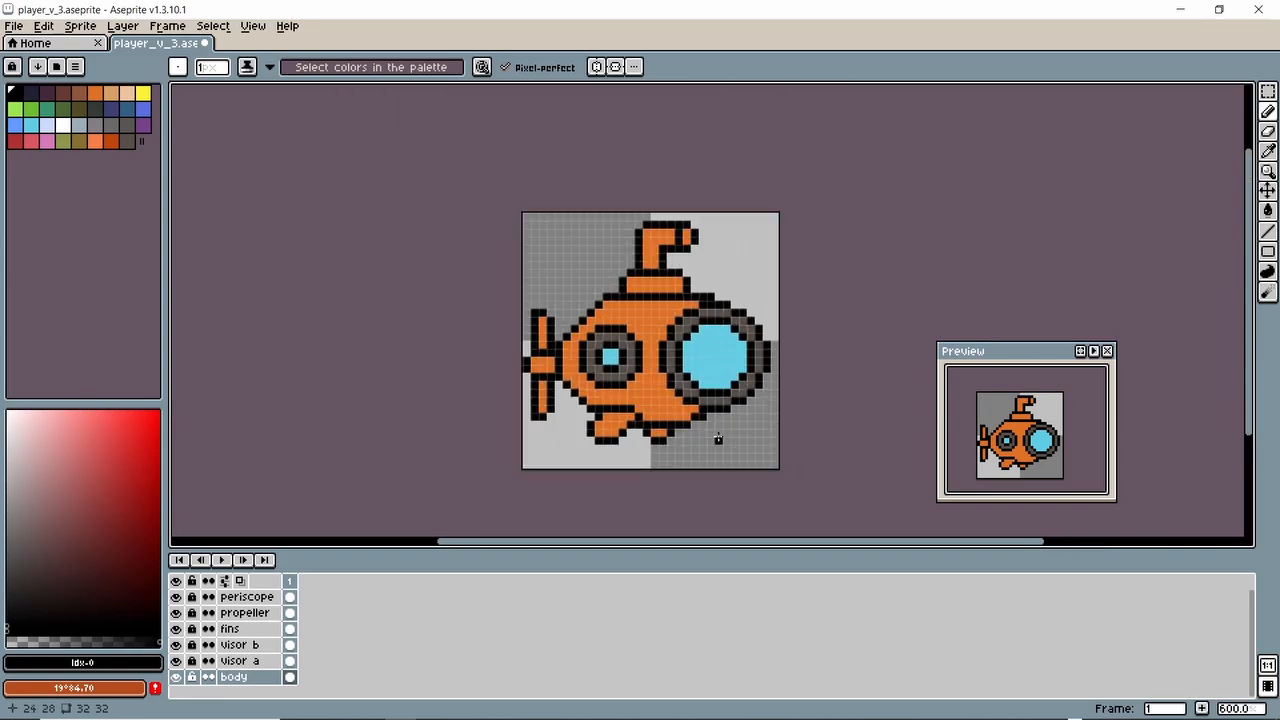
pyautogui.scroll(1, 710, 294)
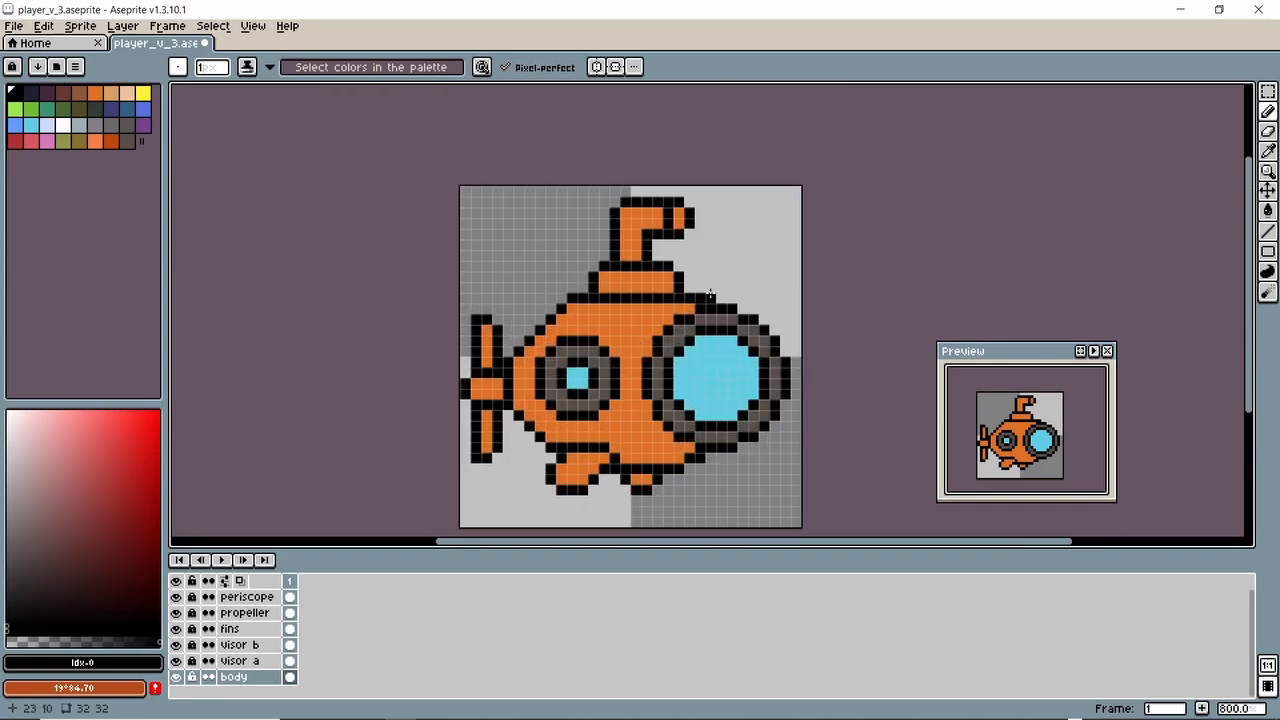
# - Erase the surplus black pixel from the hull outline above the large visor, undoing one extra erasure
pyautogui.press('b')
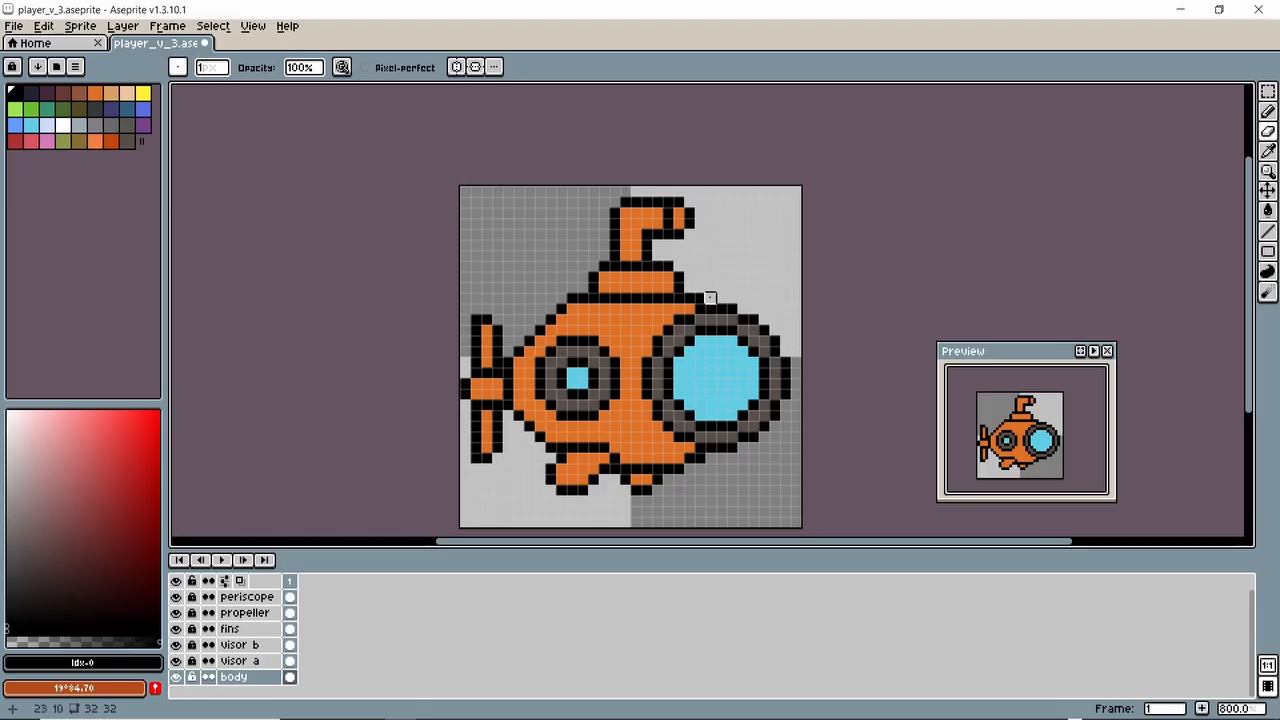
pyautogui.scroll(-2, 742, 266)
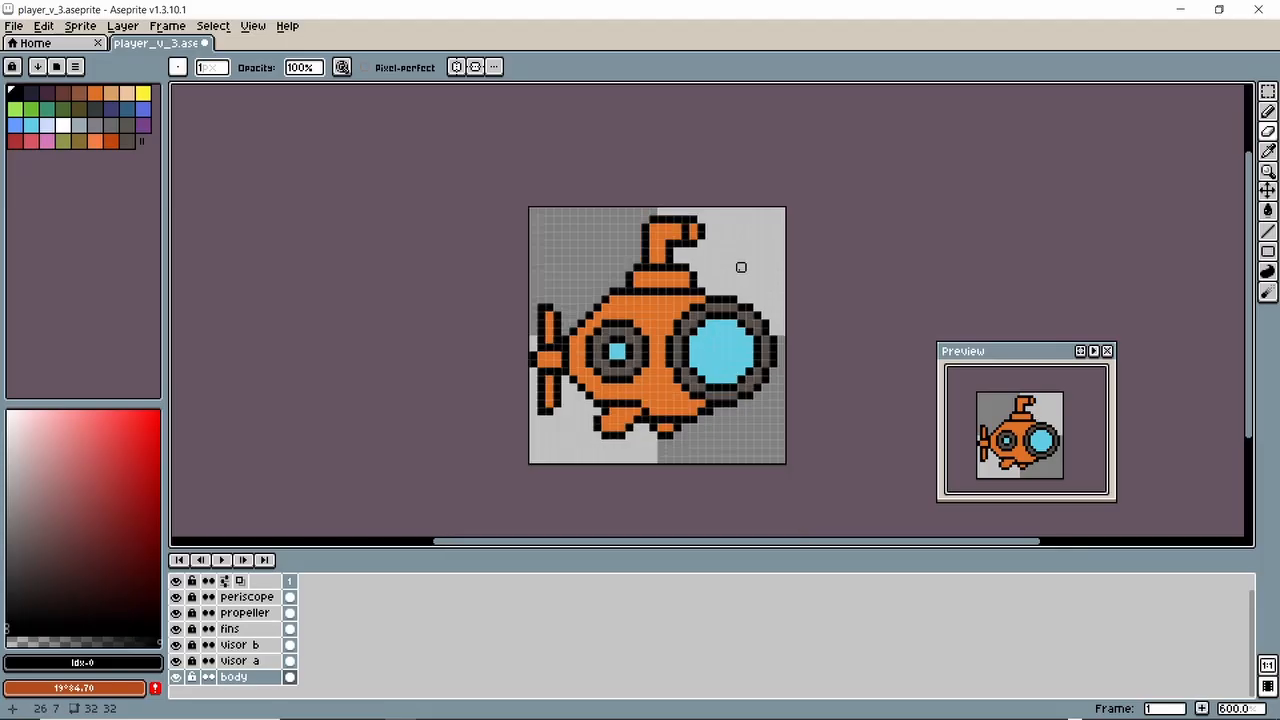
pyautogui.scroll(1, 740, 267)
pyautogui.hotkey('ctrl', 'z')
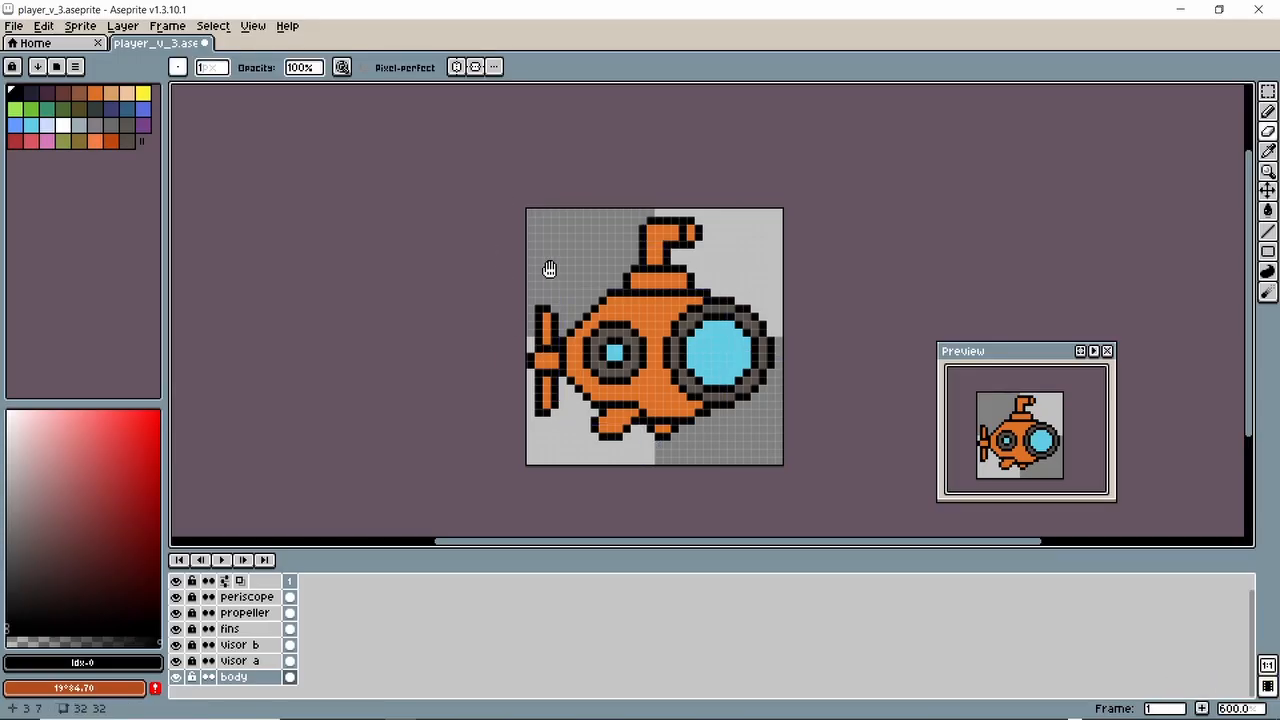
# - Hide the pixel grid over the canvas
pyautogui.scroll(1, 545, 270)
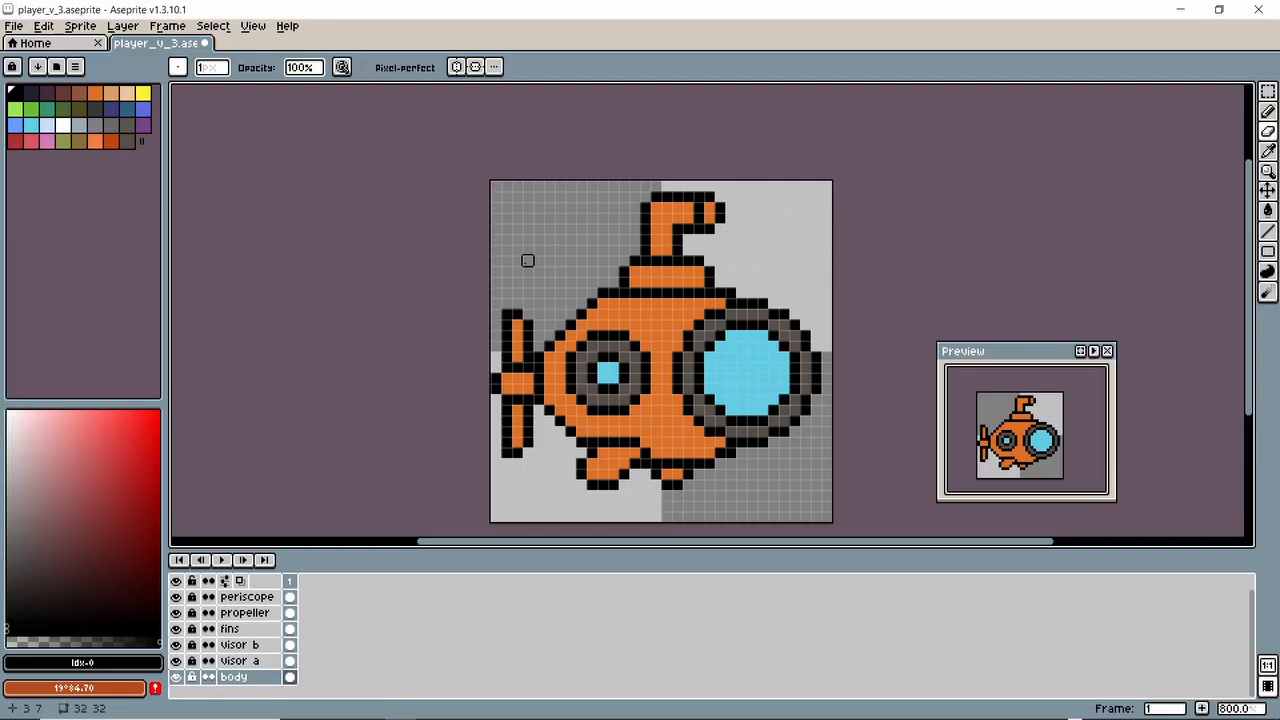
pyautogui.moveTo(570, 260)
pyautogui.mouseDown()
pyautogui.moveTo(543, 237)
pyautogui.moveTo(550, 246)
pyautogui.mouseUp()
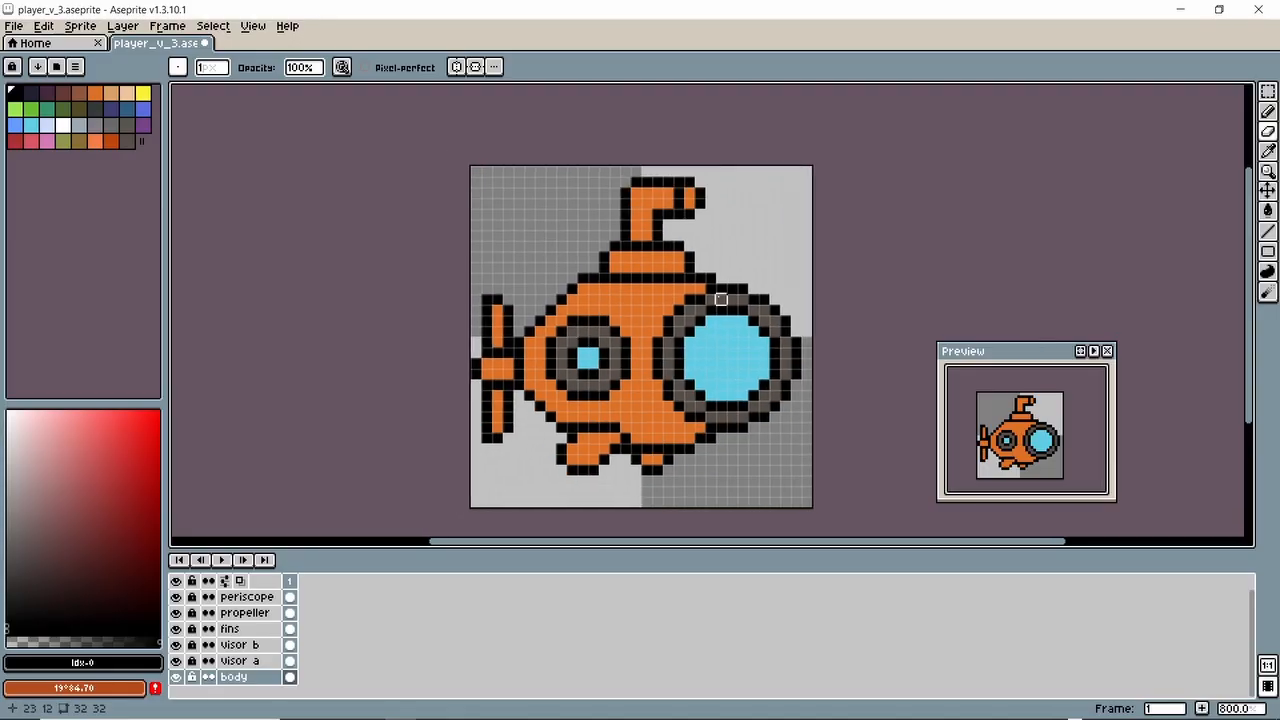
pyautogui.click(256, 27)
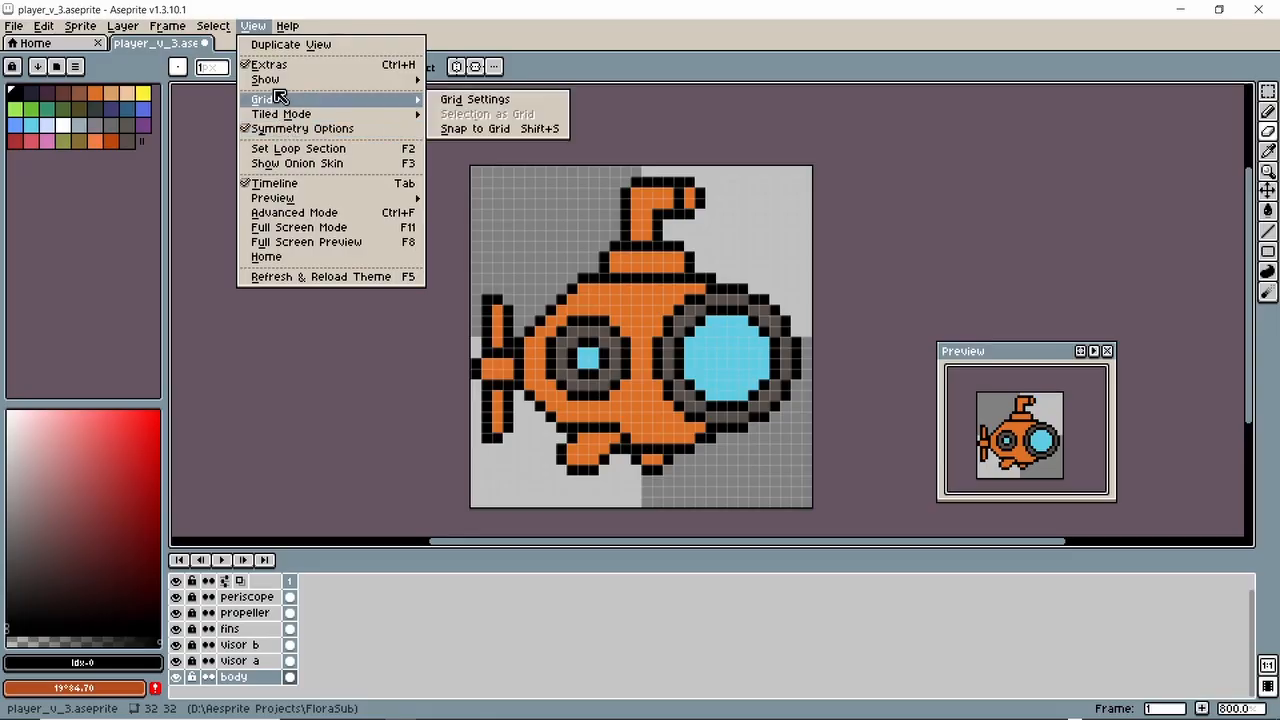
pyautogui.moveTo(276, 84)
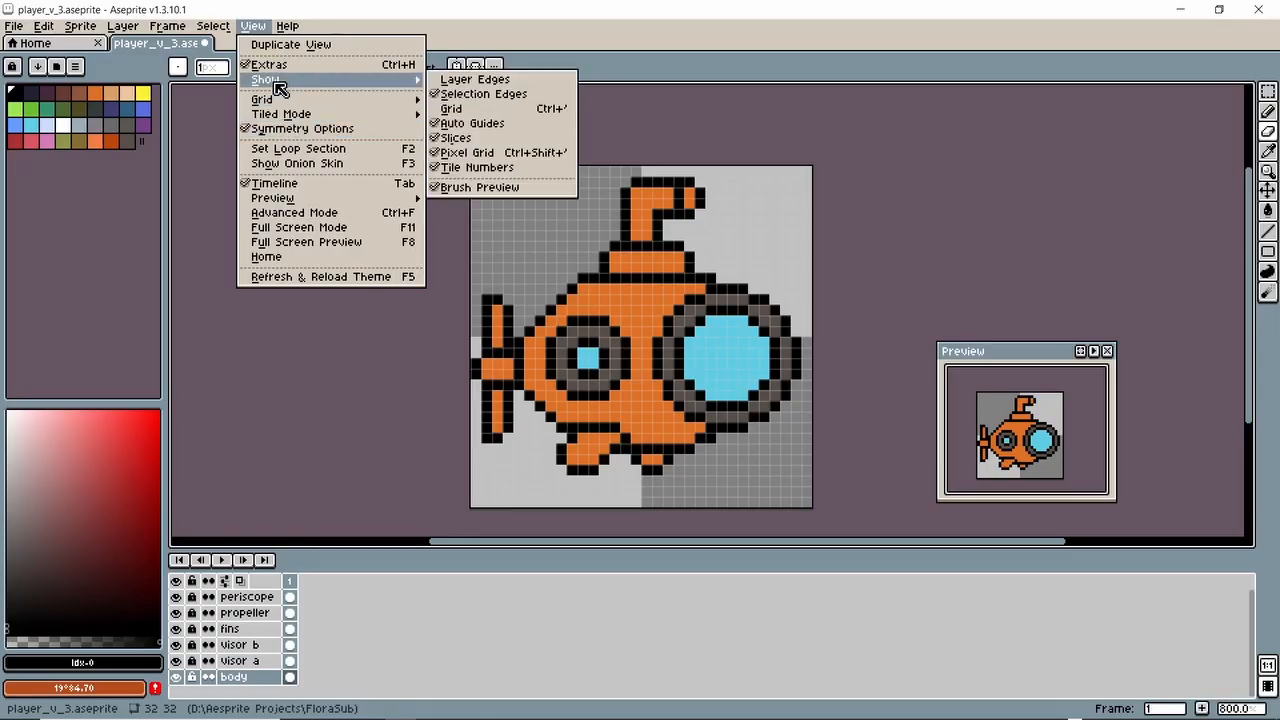
pyautogui.click(452, 153)
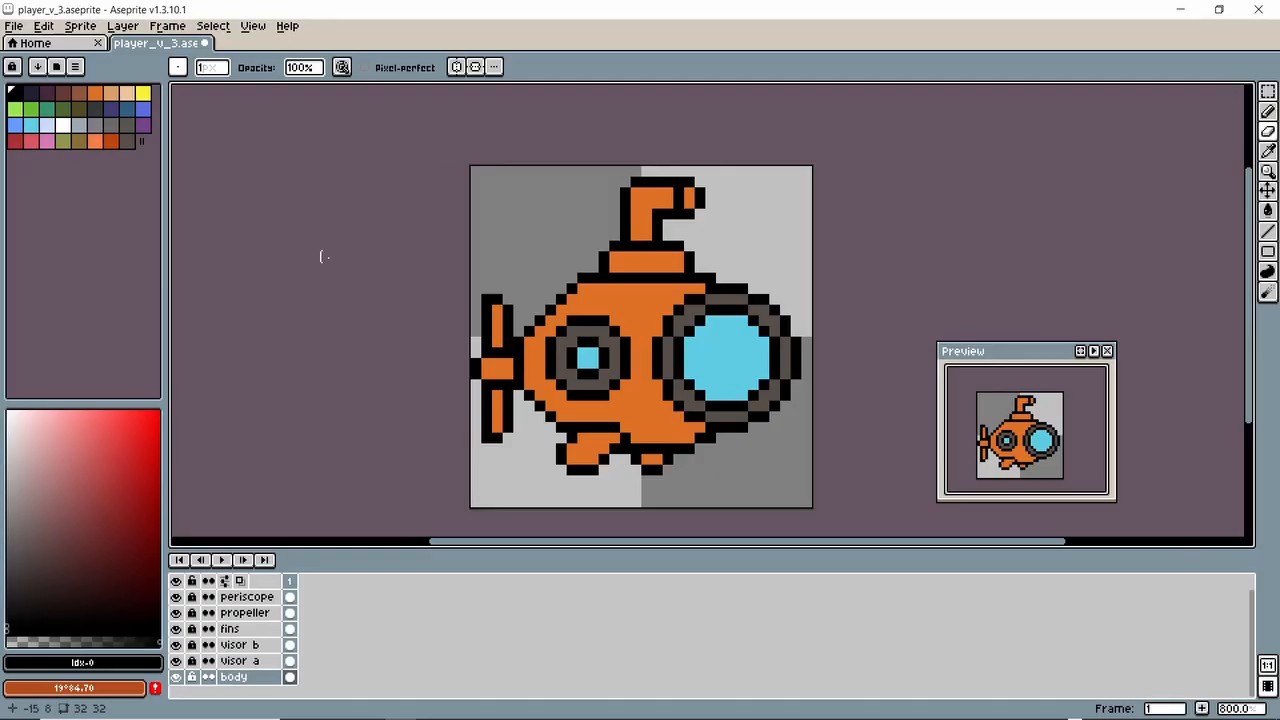
# - Sample the hull's orange, compare it with the darker palette orange #be470d, and select the base orange #df7126 again
pyautogui.press('i')
pyautogui.click(636, 298)
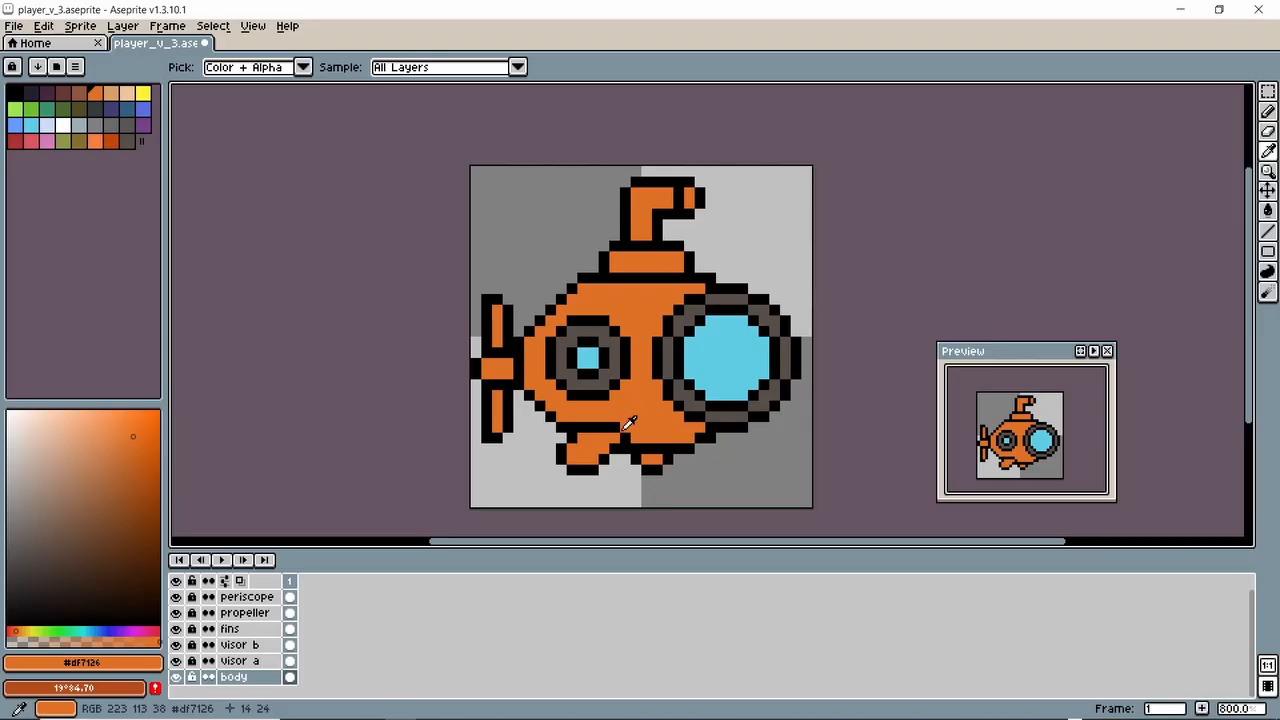
pyautogui.click(112, 142)
pyautogui.click(95, 92)
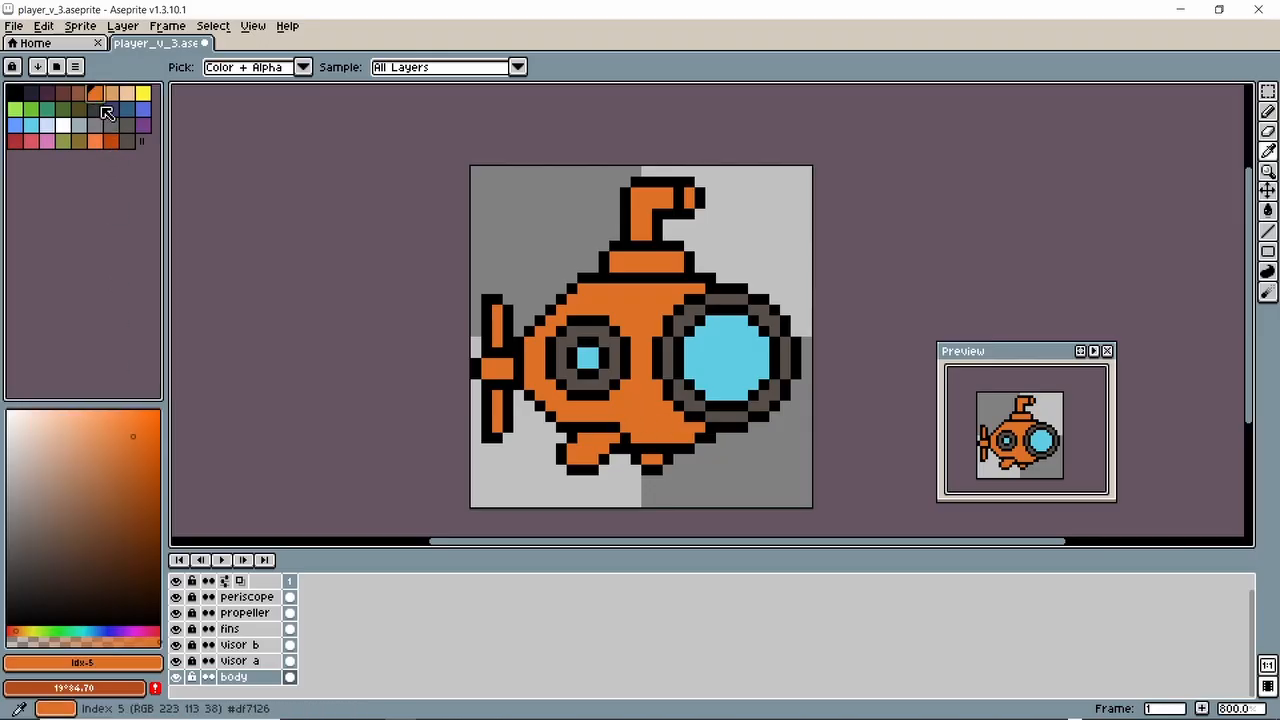
pyautogui.click(114, 140)
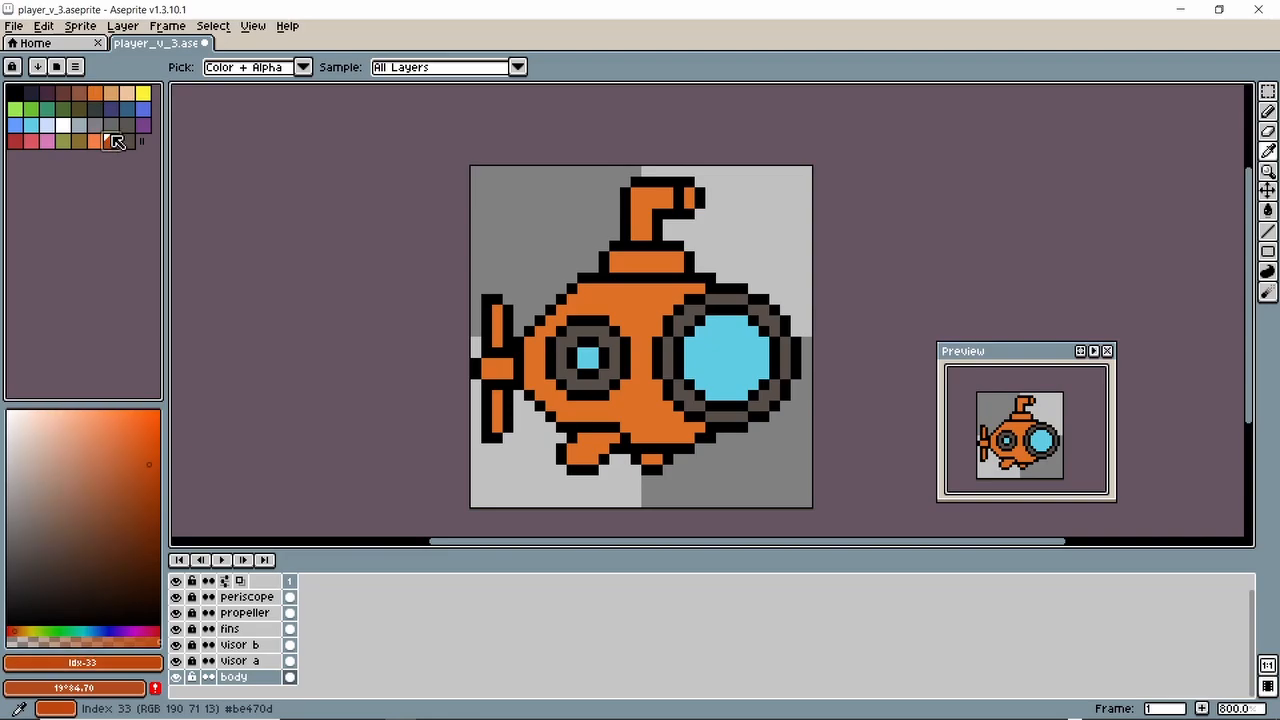
pyautogui.click(95, 92)
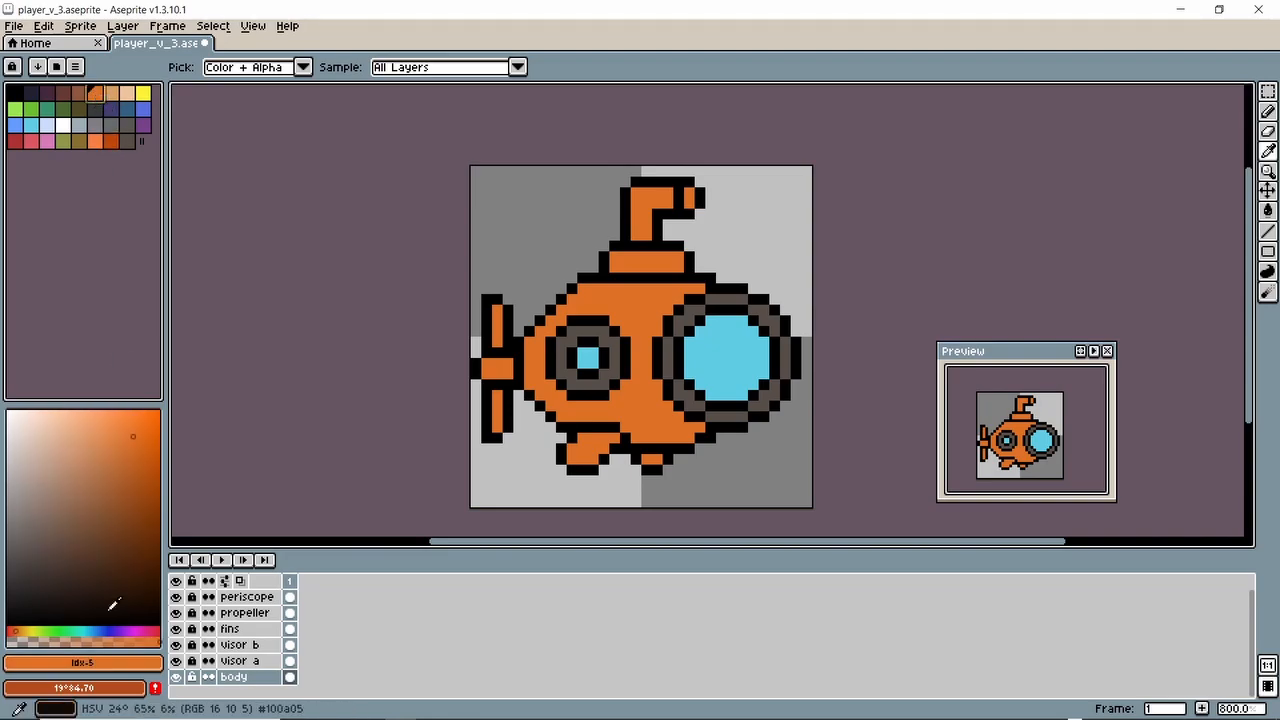
# - Mix a darker shade from the base orange in HSV with hue 17, saturation 86 and value 73
pyautogui.click(82, 662)
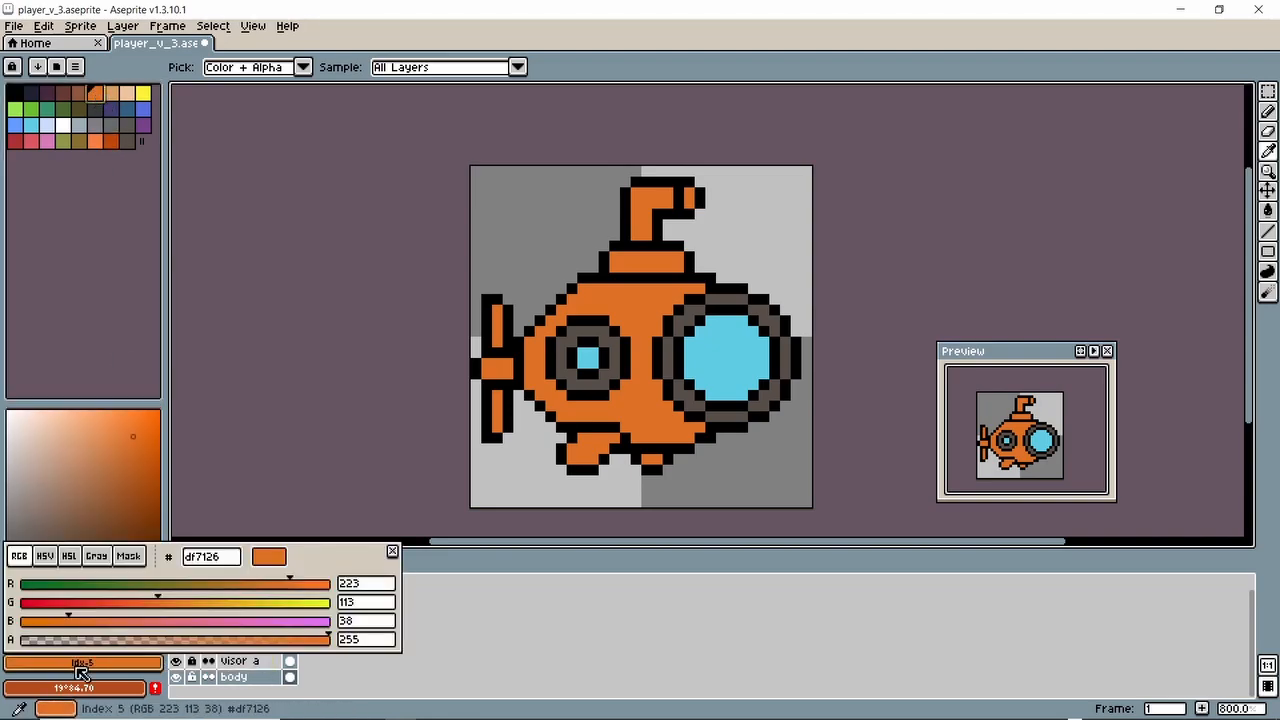
pyautogui.click(45, 556)
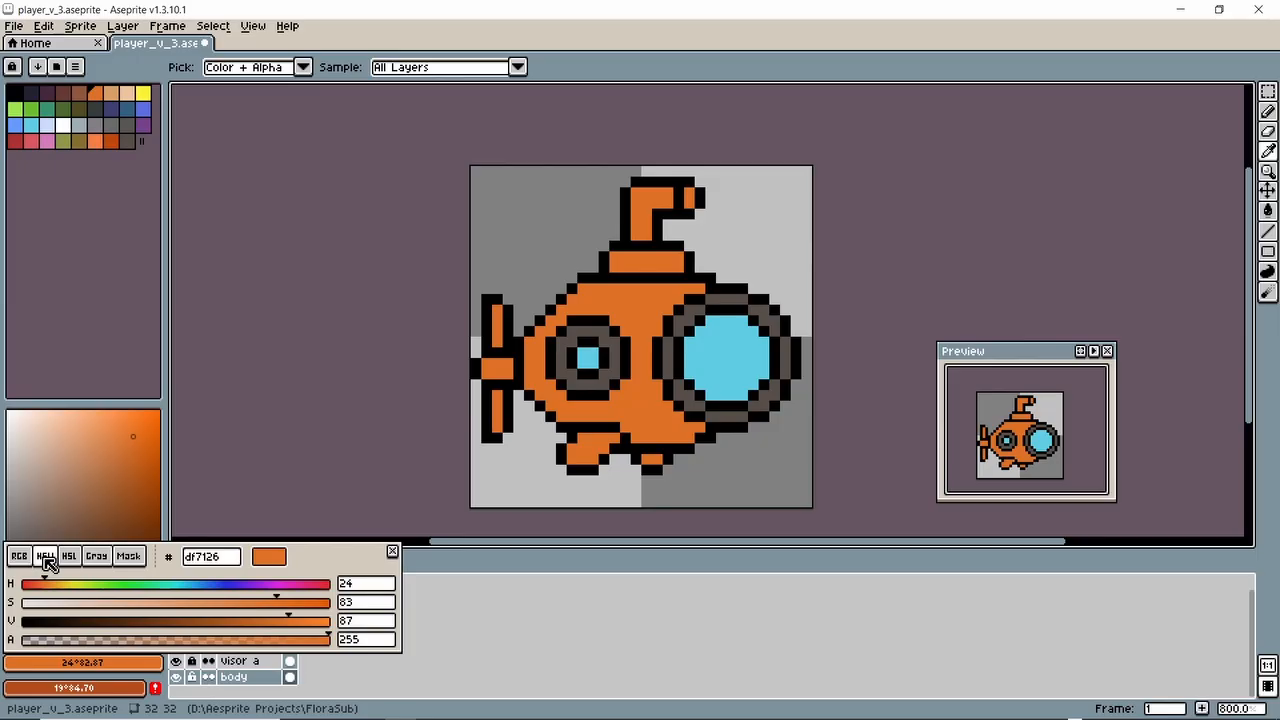
pyautogui.moveTo(294, 626); pyautogui.dragTo(246, 626)
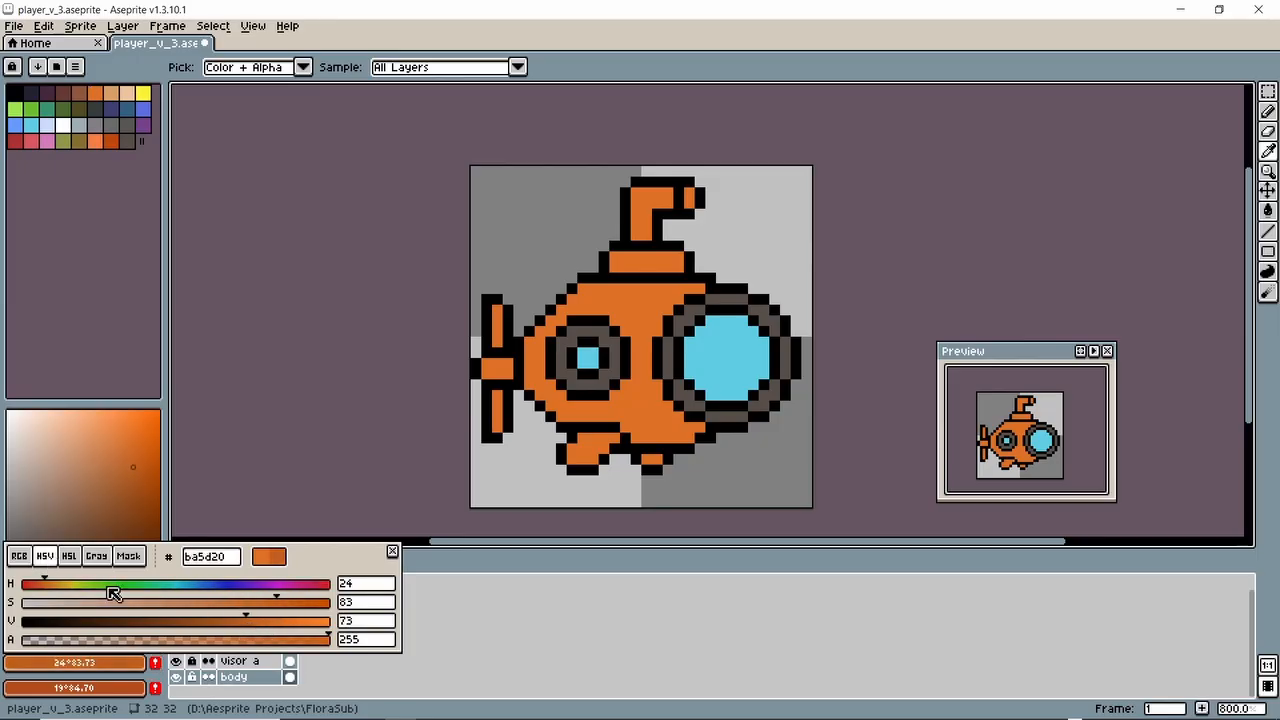
pyautogui.click(38, 585)
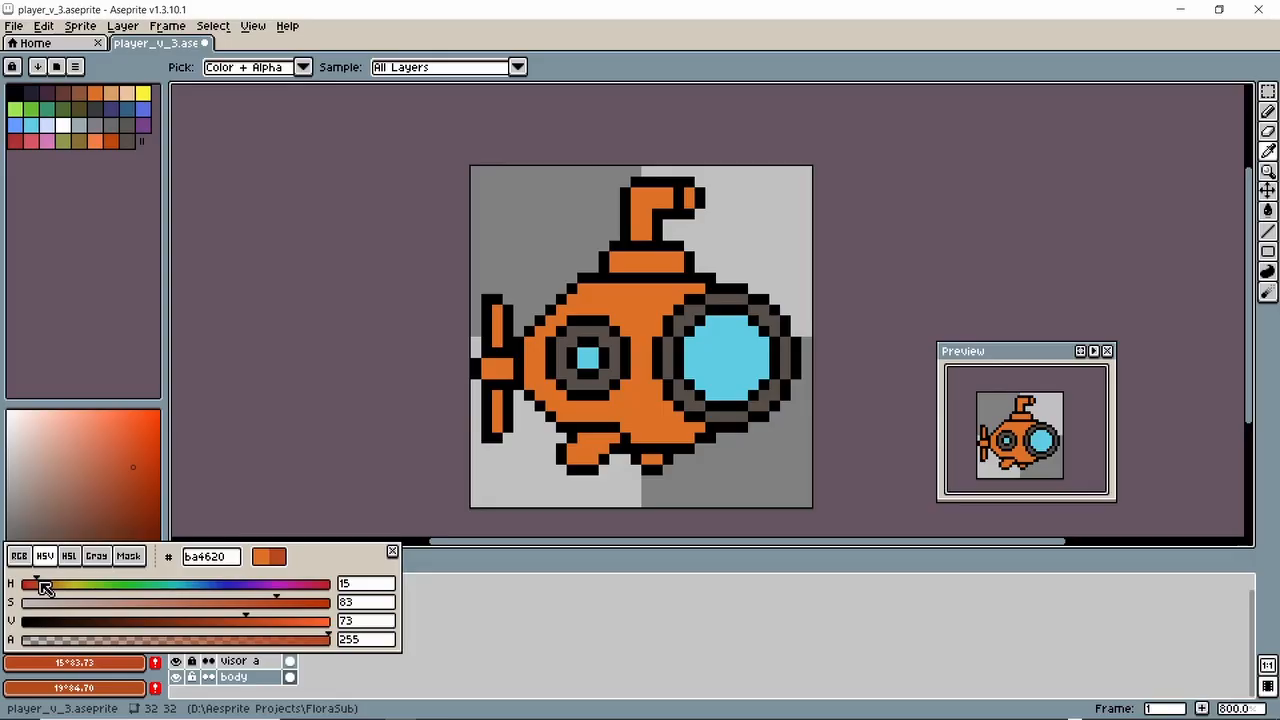
pyautogui.click(284, 604)
pyautogui.moveTo(287, 608); pyautogui.dragTo(293, 610)
pyautogui.click(285, 605)
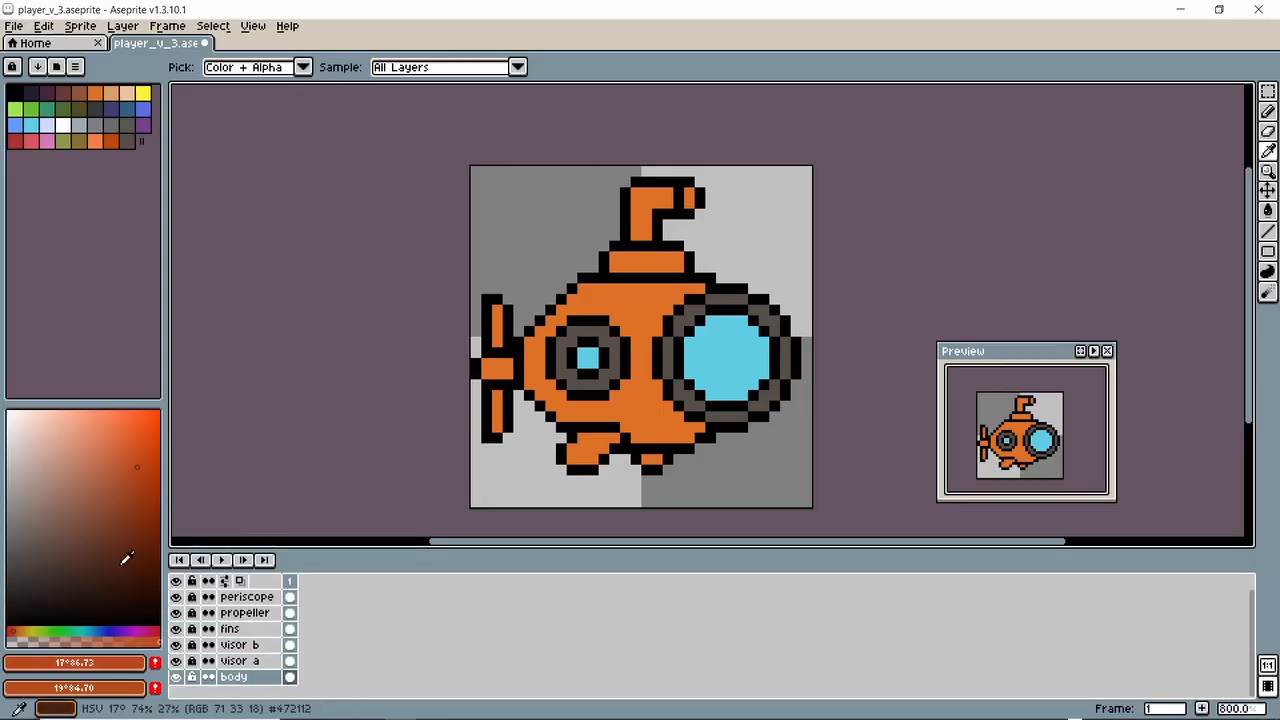
# - Add the mixed dark orange to the palette and pencil it as shading along the hull's bottom edge
pyautogui.click(155, 665)
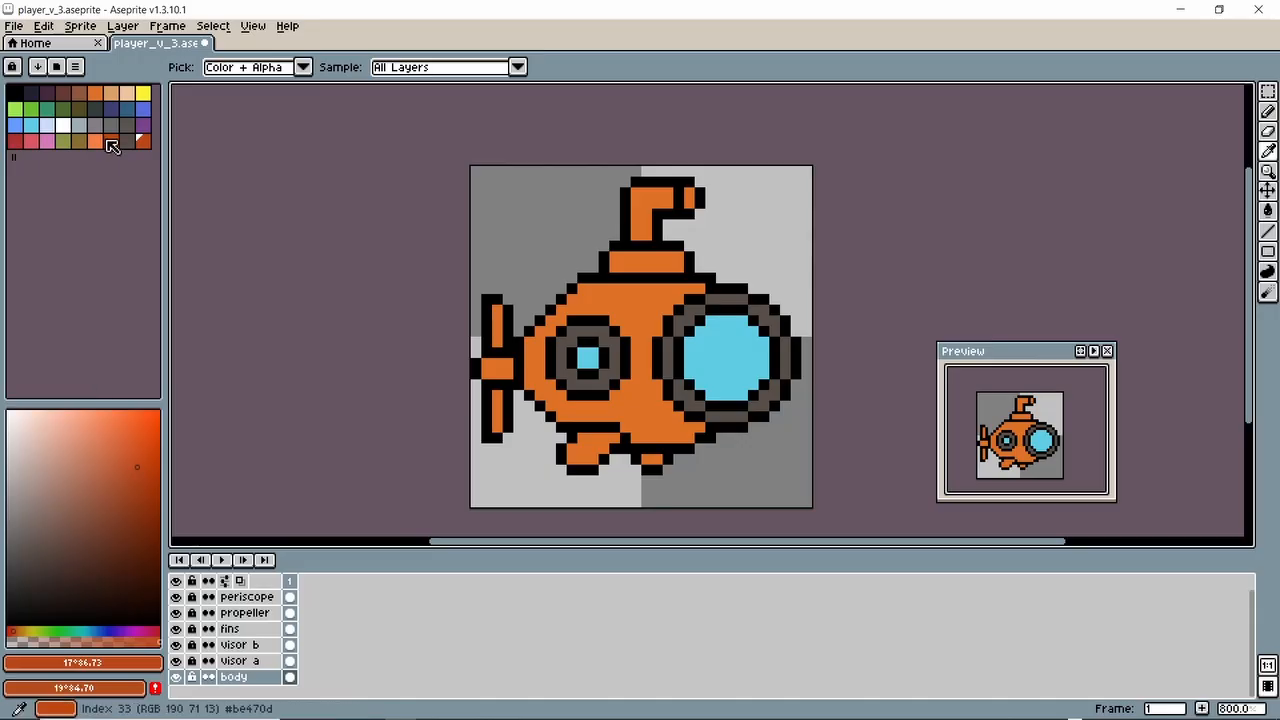
pyautogui.click(146, 144)
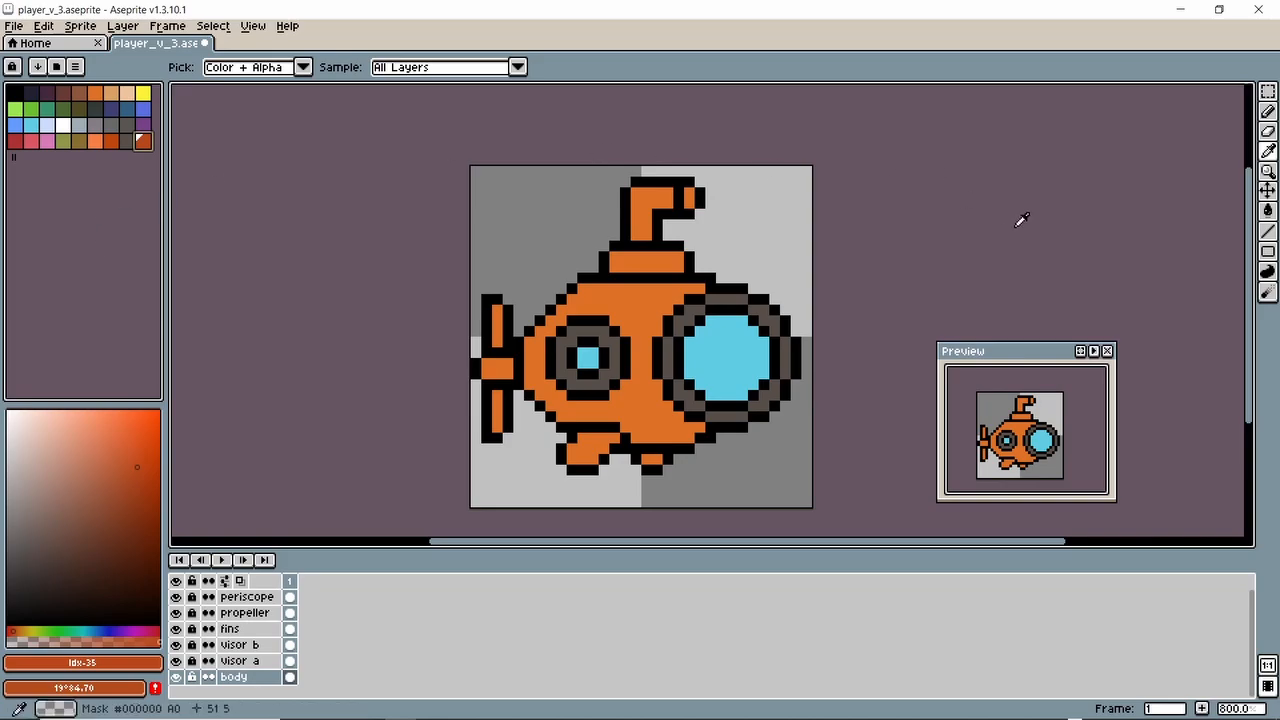
pyautogui.click(1272, 117)
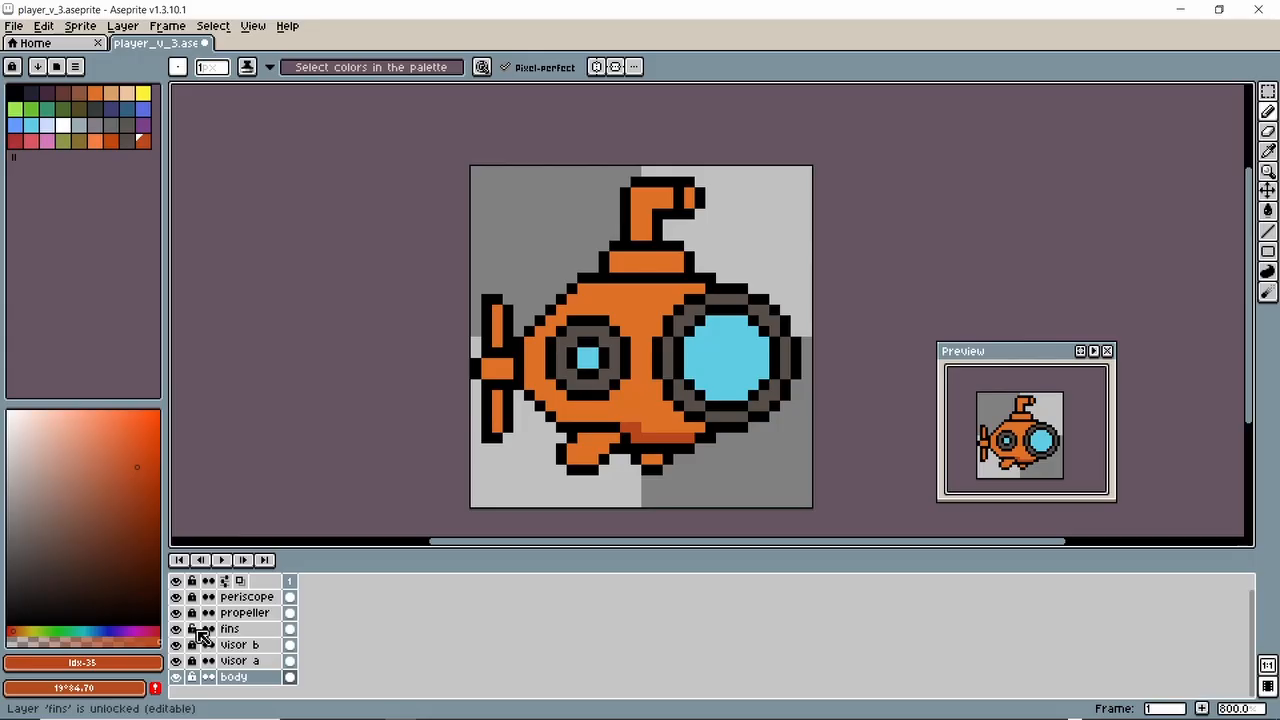
# - Unlock the fins layer, make it active, and toggle its visibility off and on to check what it contains
pyautogui.click(232, 629)
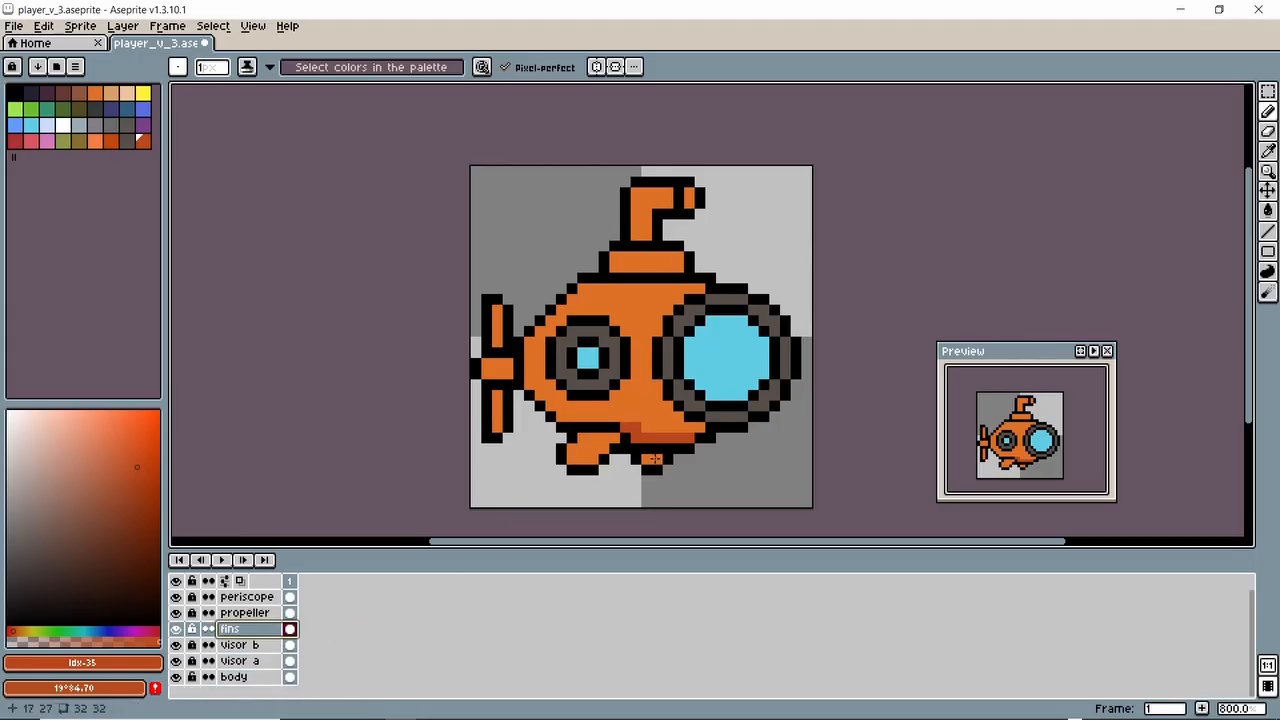
pyautogui.click(176, 631)
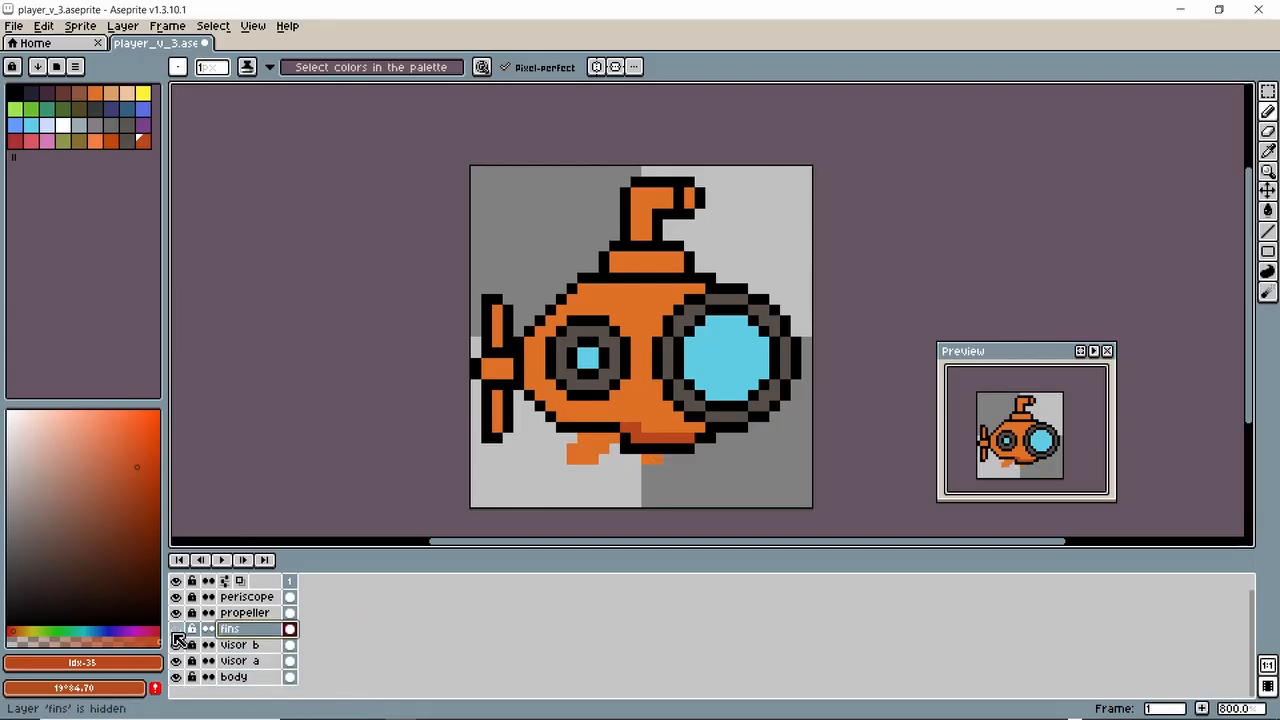
pyautogui.click(177, 631)
pyautogui.click(177, 631)
pyautogui.click(176, 631)
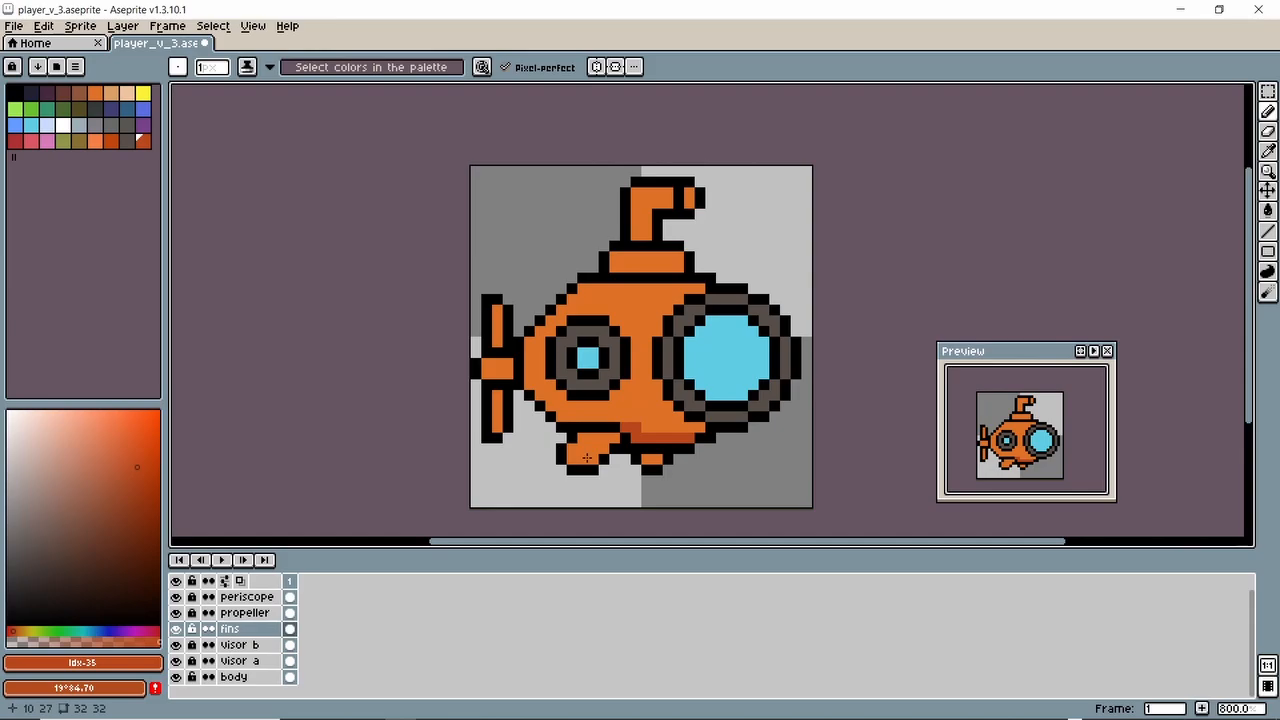
# - Test a vertical dark orange Pencil line about five pixels long above the propeller on the fins layer, and undo it
pyautogui.moveTo(538, 201); pyautogui.dragTo(538, 236)
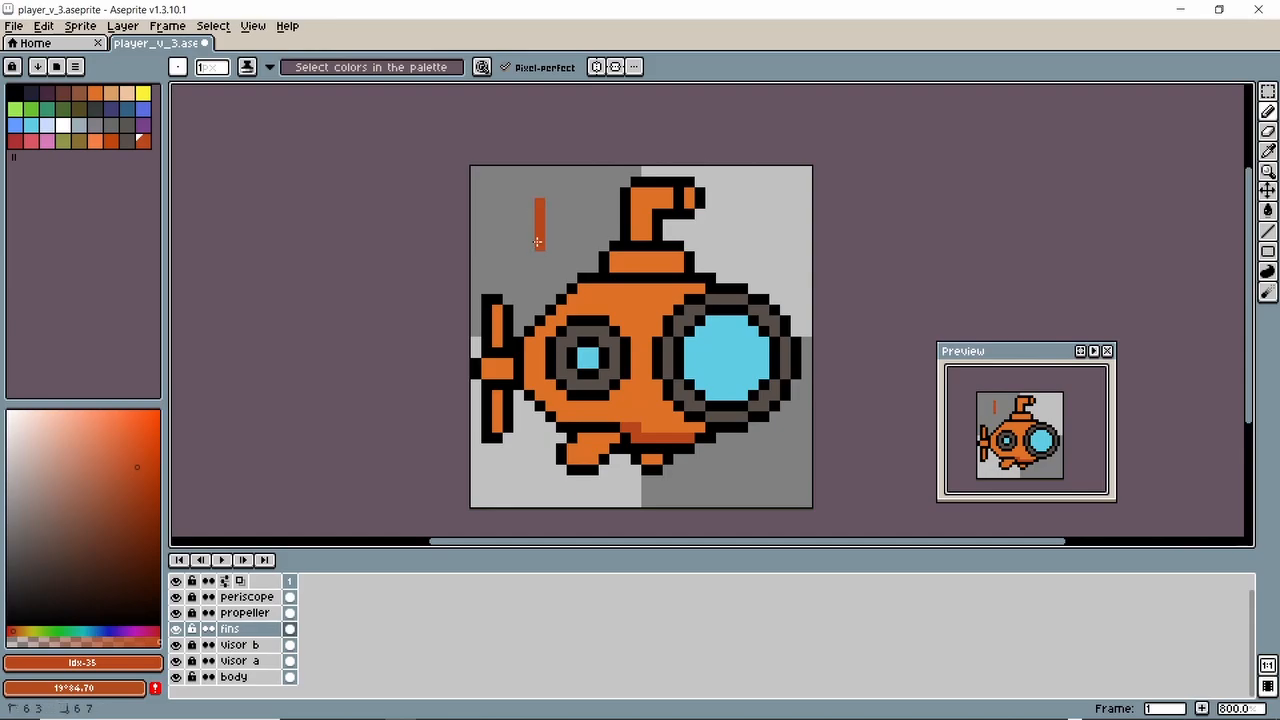
pyautogui.hotkey('ctrl', 'z')
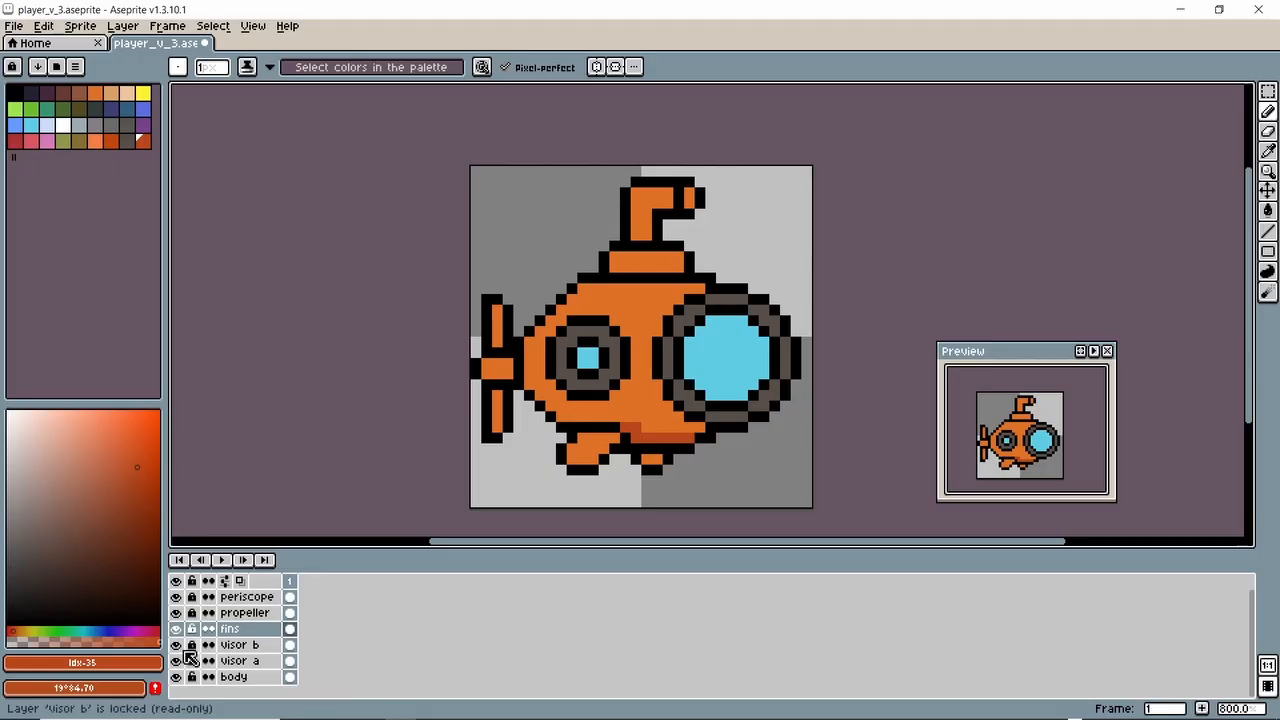
# - Isolate the fins layer by hiding all others, and toggle the body layer to compare which pixels each holds
pyautogui.click(177, 584)
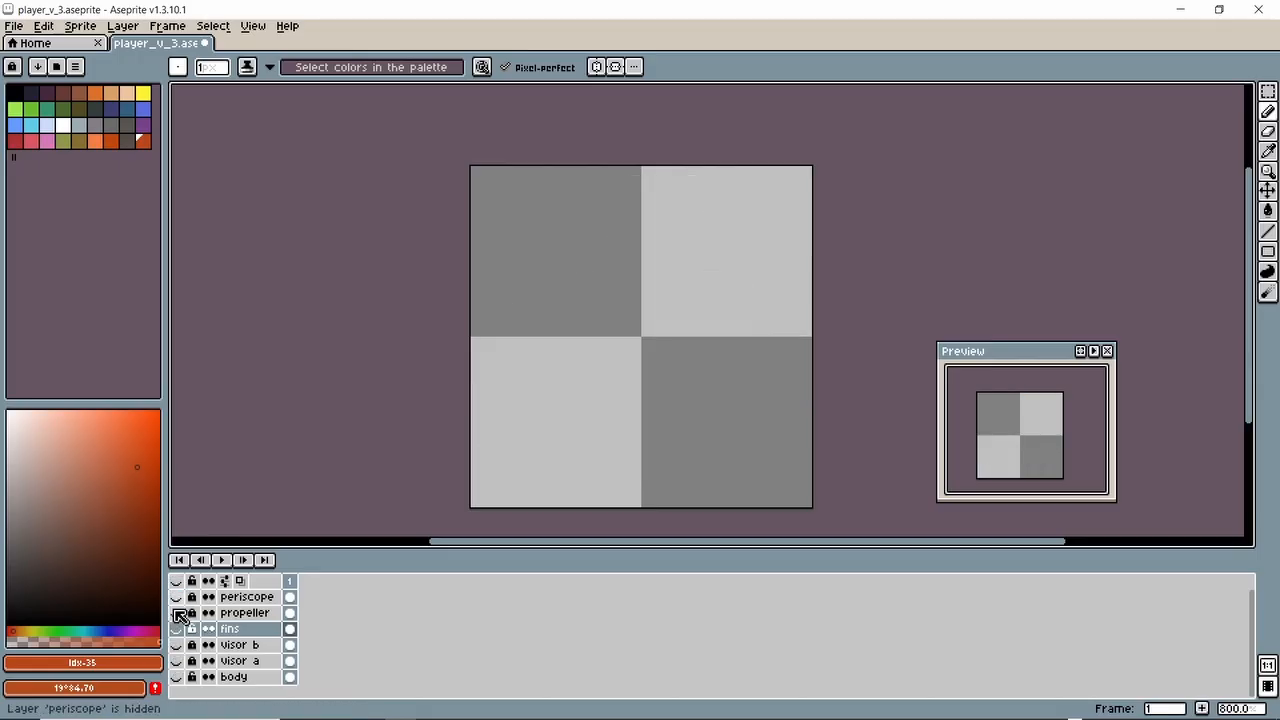
pyautogui.click(177, 630)
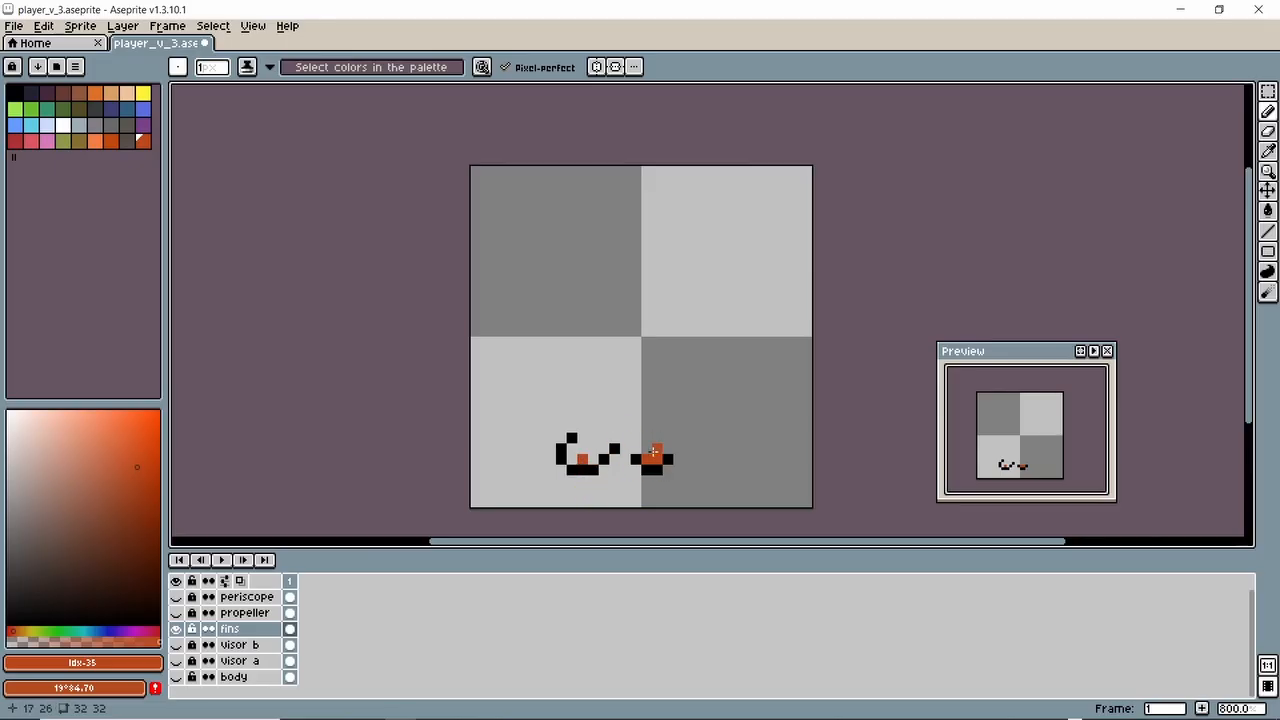
pyautogui.click(180, 680)
pyautogui.click(180, 680)
pyautogui.doubleClick(180, 680)
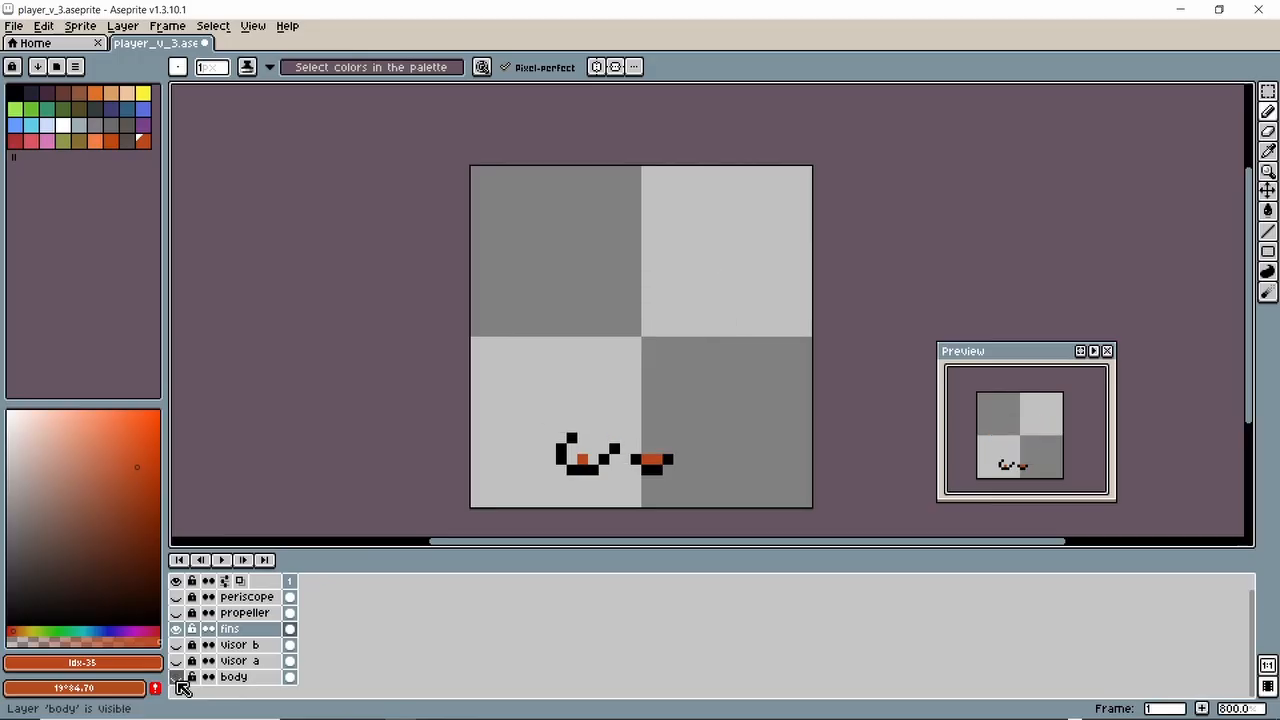
# - Hide the fins layer, show the body layer alone, and toggle its visibility to check for misplaced fin pixels
pyautogui.click(177, 629)
pyautogui.click(179, 678)
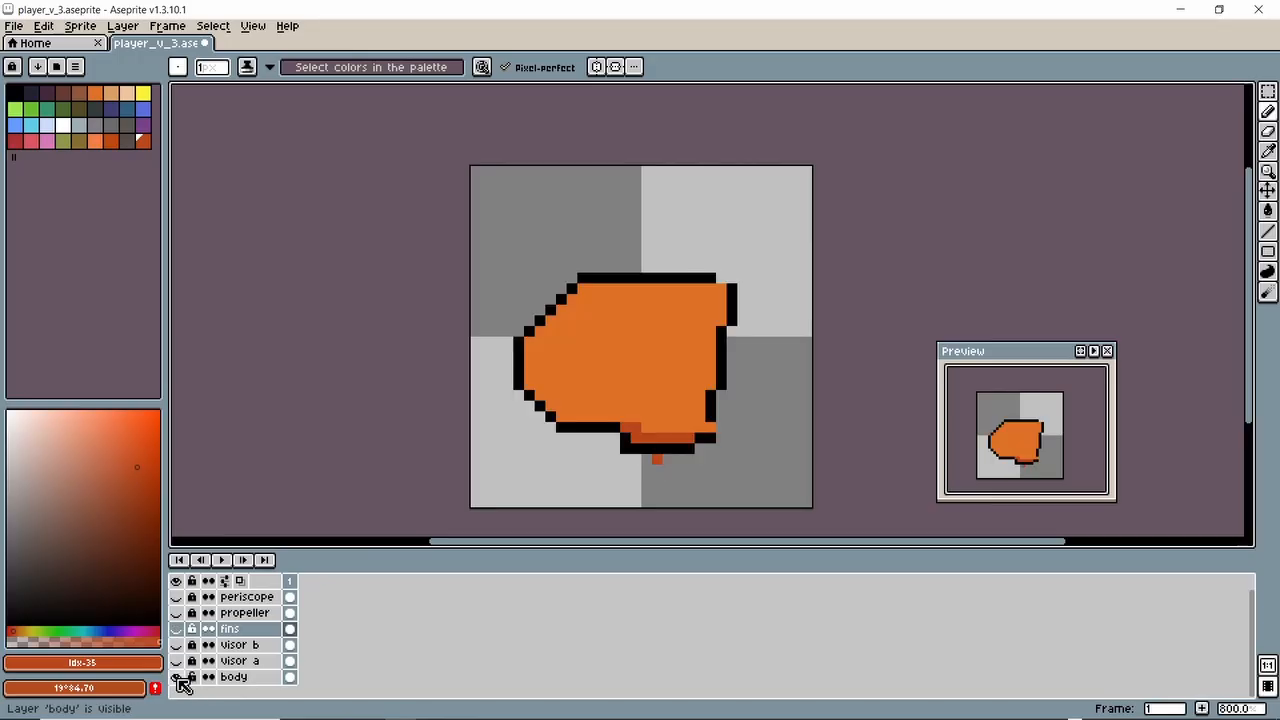
pyautogui.click(180, 680)
pyautogui.click(180, 680)
pyautogui.click(180, 680)
pyautogui.click(180, 680)
pyautogui.click(180, 680)
pyautogui.click(180, 680)
pyautogui.click(180, 680)
pyautogui.click(180, 680)
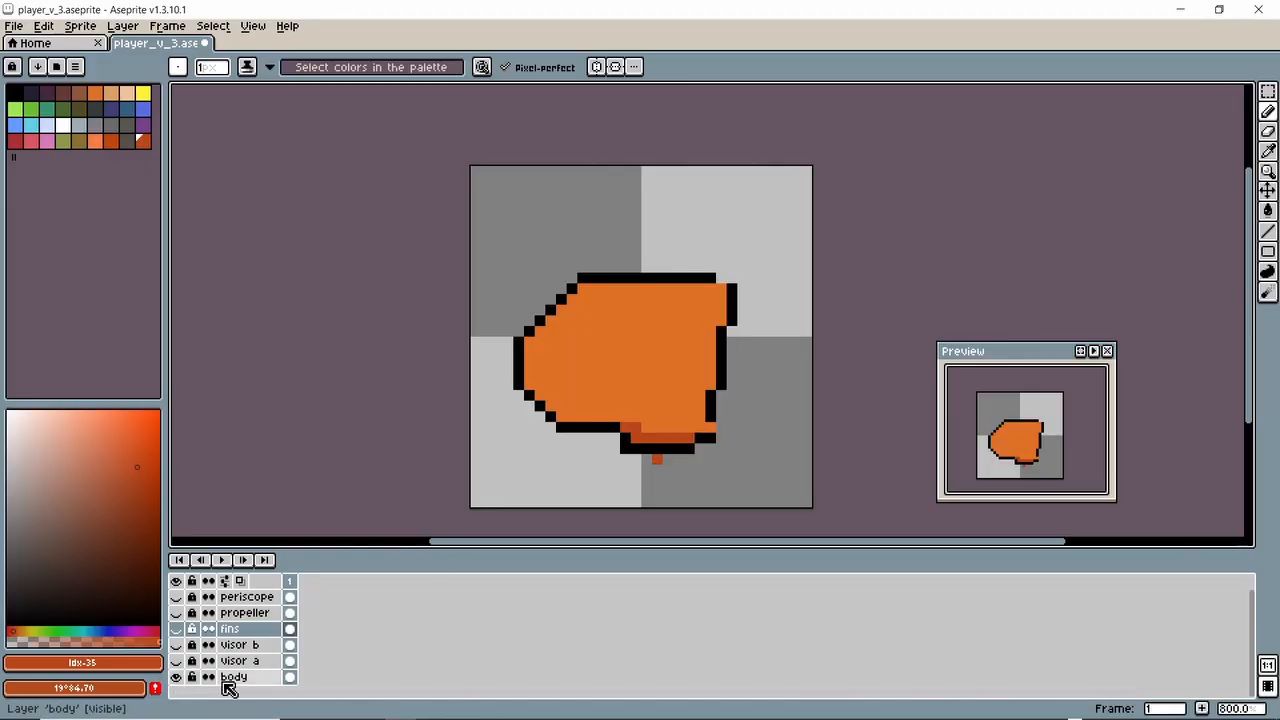
# - Make the body layer active and erase the stray dark orange pixel below the hull's outline
pyautogui.click(230, 680)
pyautogui.click(1269, 132)
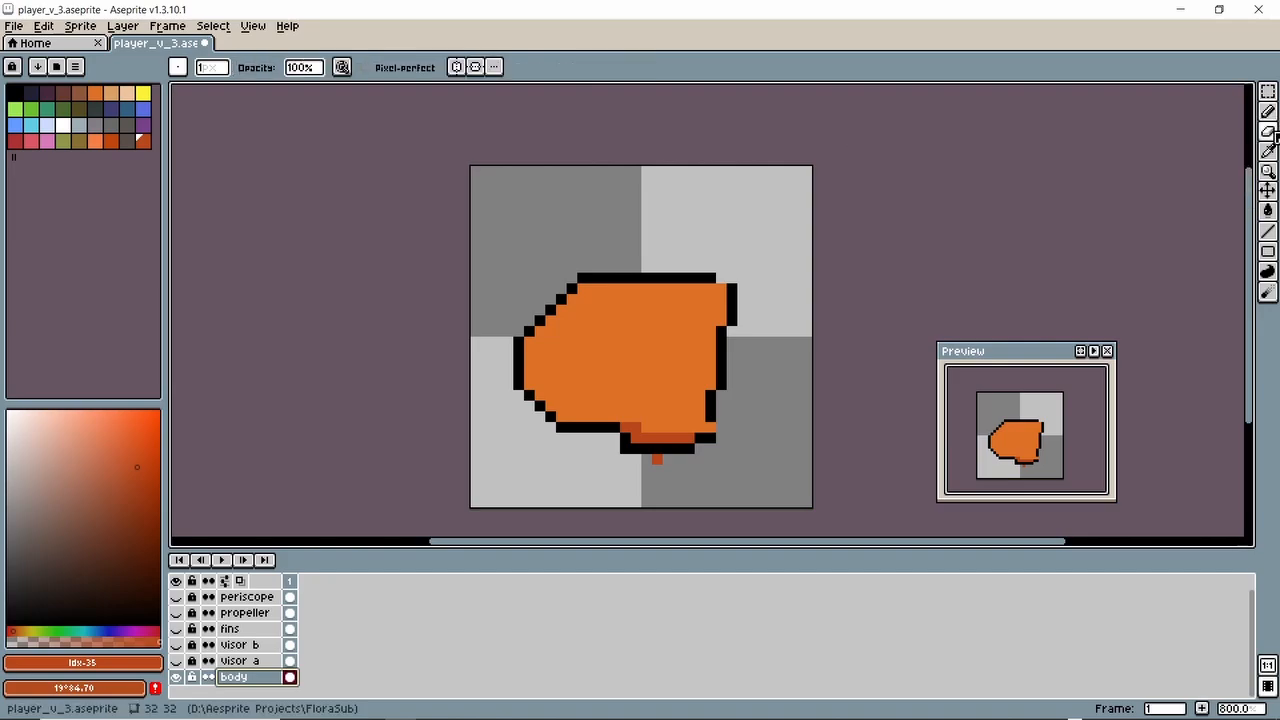
pyautogui.click(656, 459)
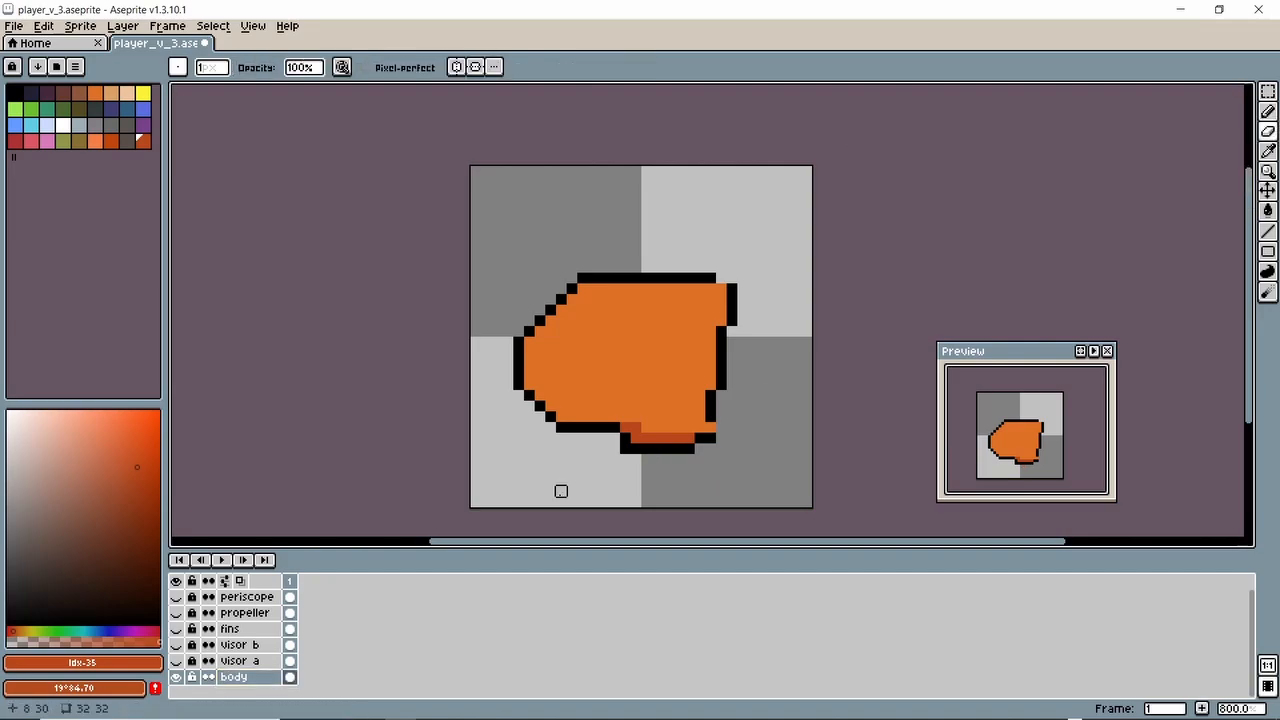
# - Toggle the fins layer over the body to examine its pixels, and turn all layers visible again
pyautogui.click(176, 629)
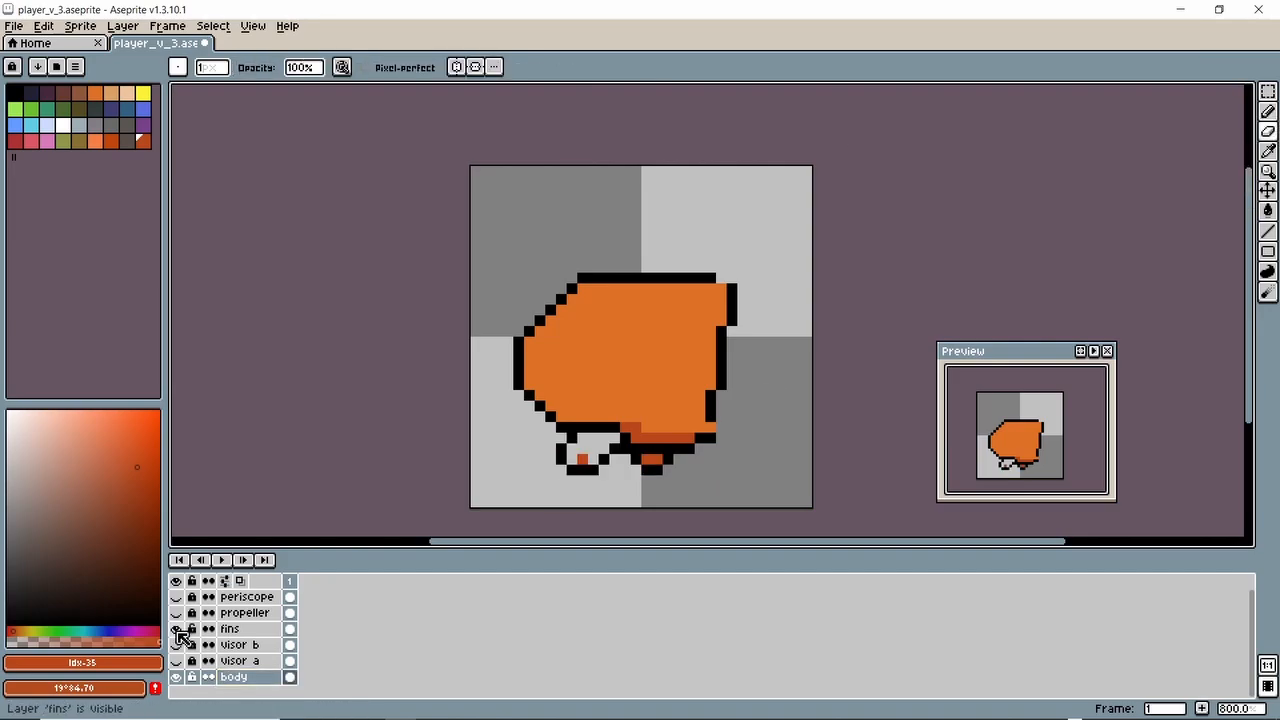
pyautogui.click(176, 629)
pyautogui.click(176, 629)
pyautogui.click(176, 581)
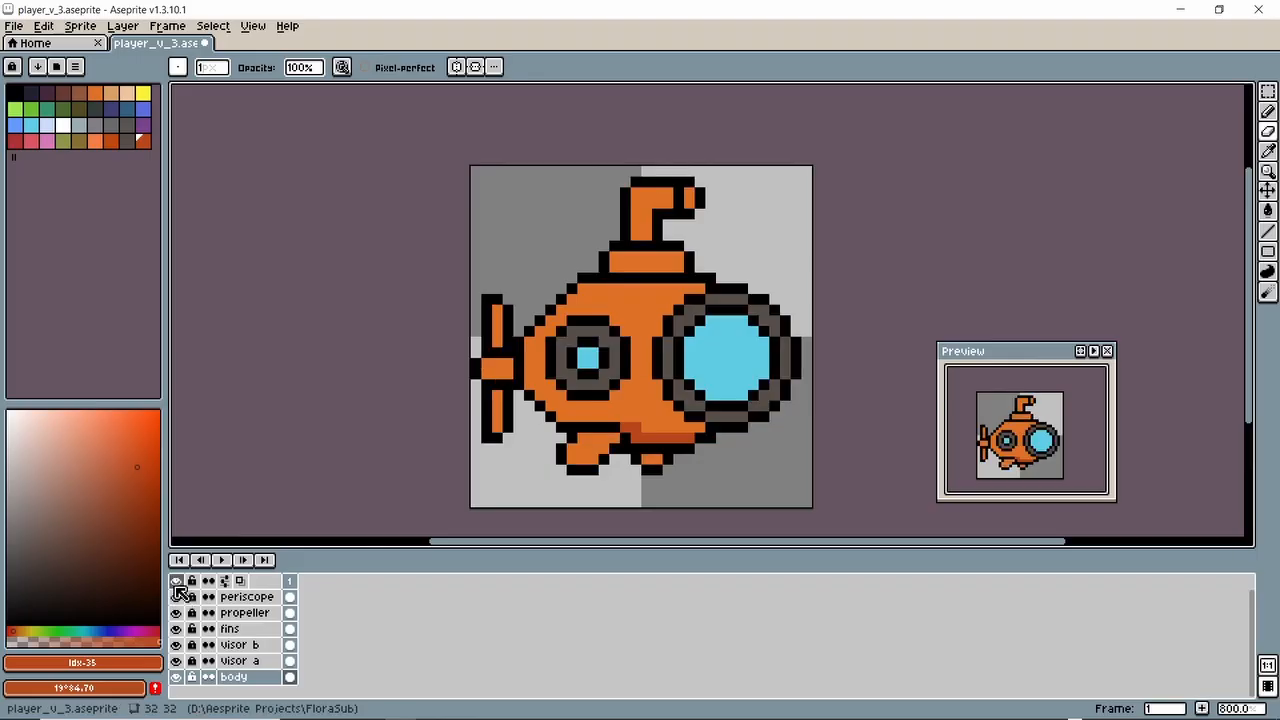
pyautogui.click(177, 584)
pyautogui.click(177, 584)
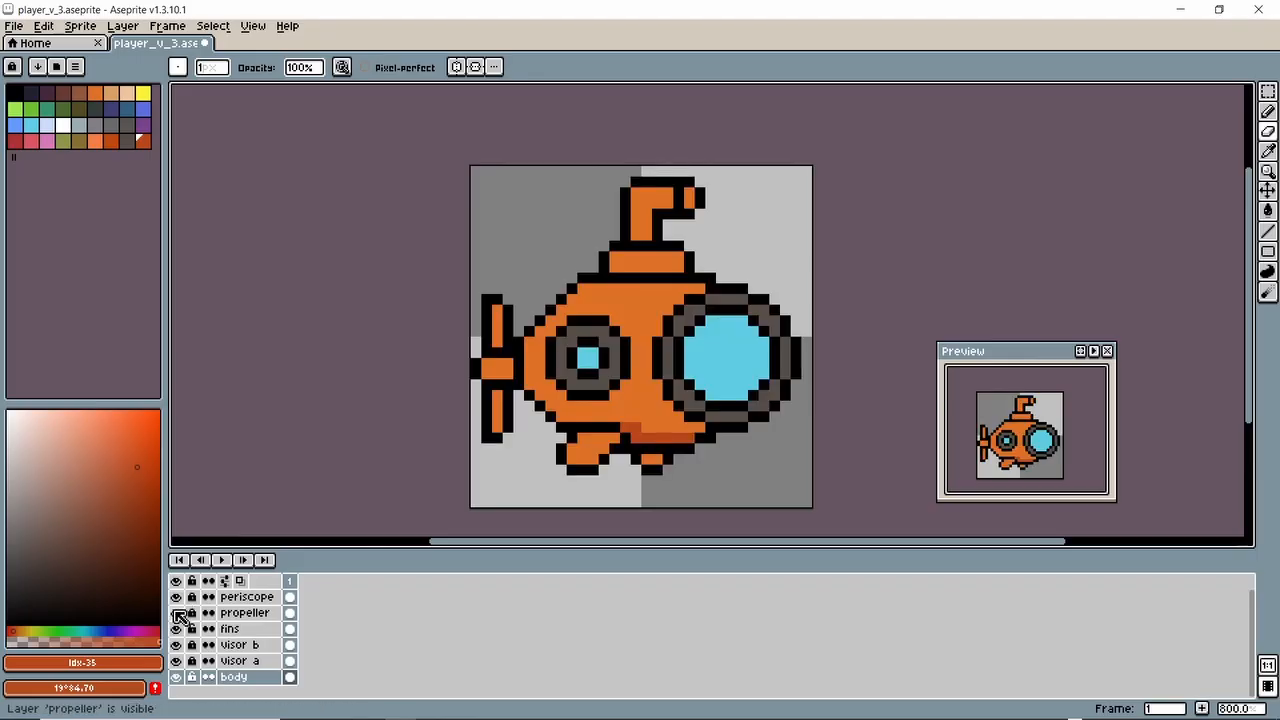
# - Toggle the fins and body layers in the full sprite to check where the fins' orange fill sits, leaving the body hidden
pyautogui.click(176, 629)
pyautogui.click(177, 630)
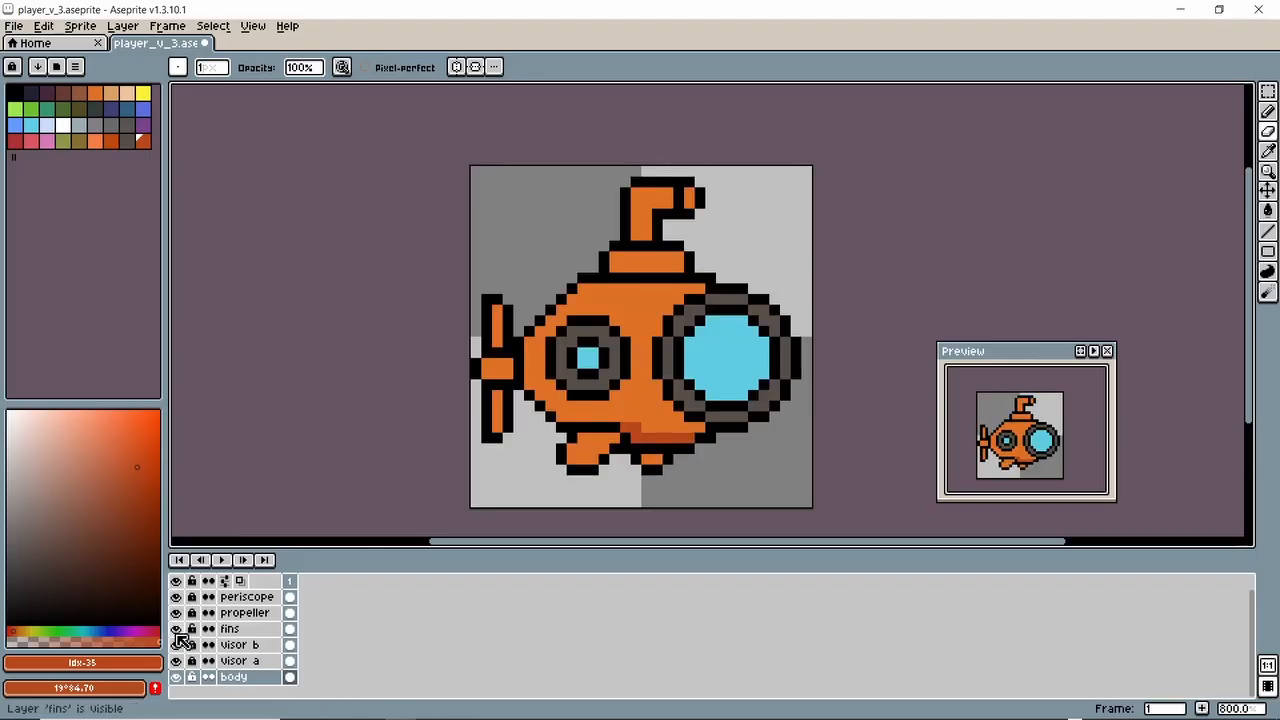
pyautogui.click(177, 630)
pyautogui.click(177, 630)
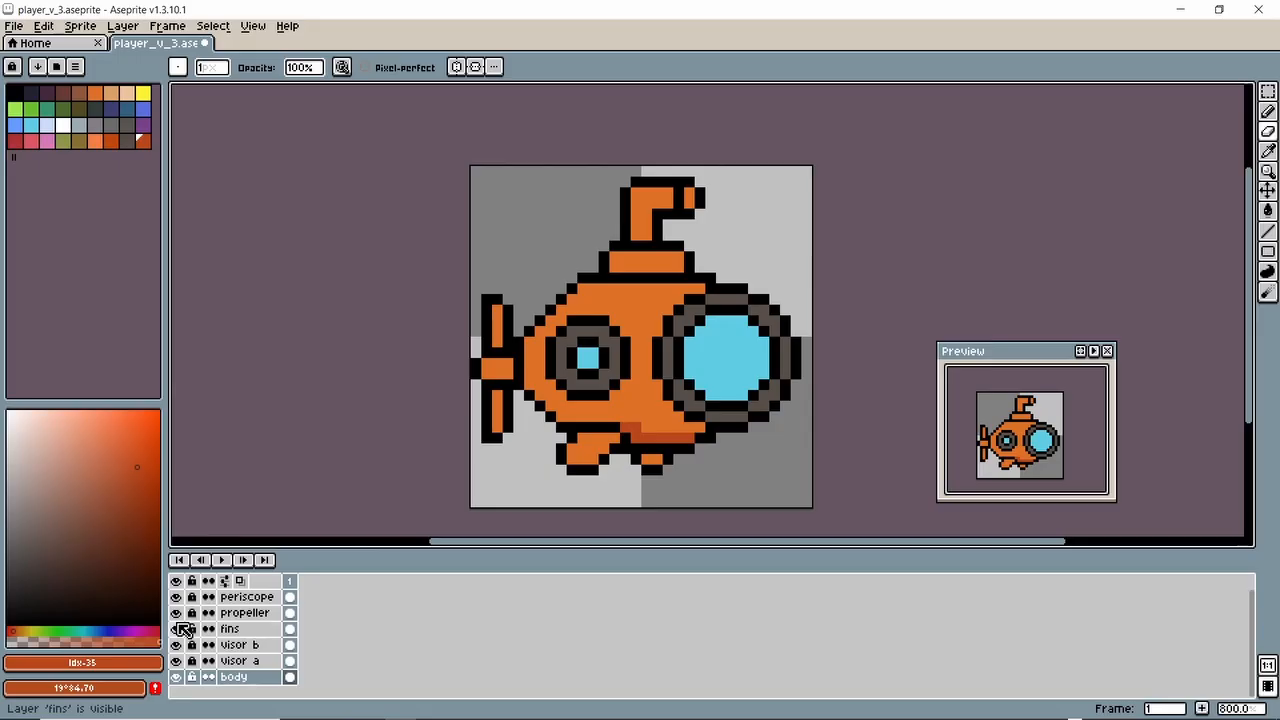
pyautogui.click(177, 677)
pyautogui.click(177, 680)
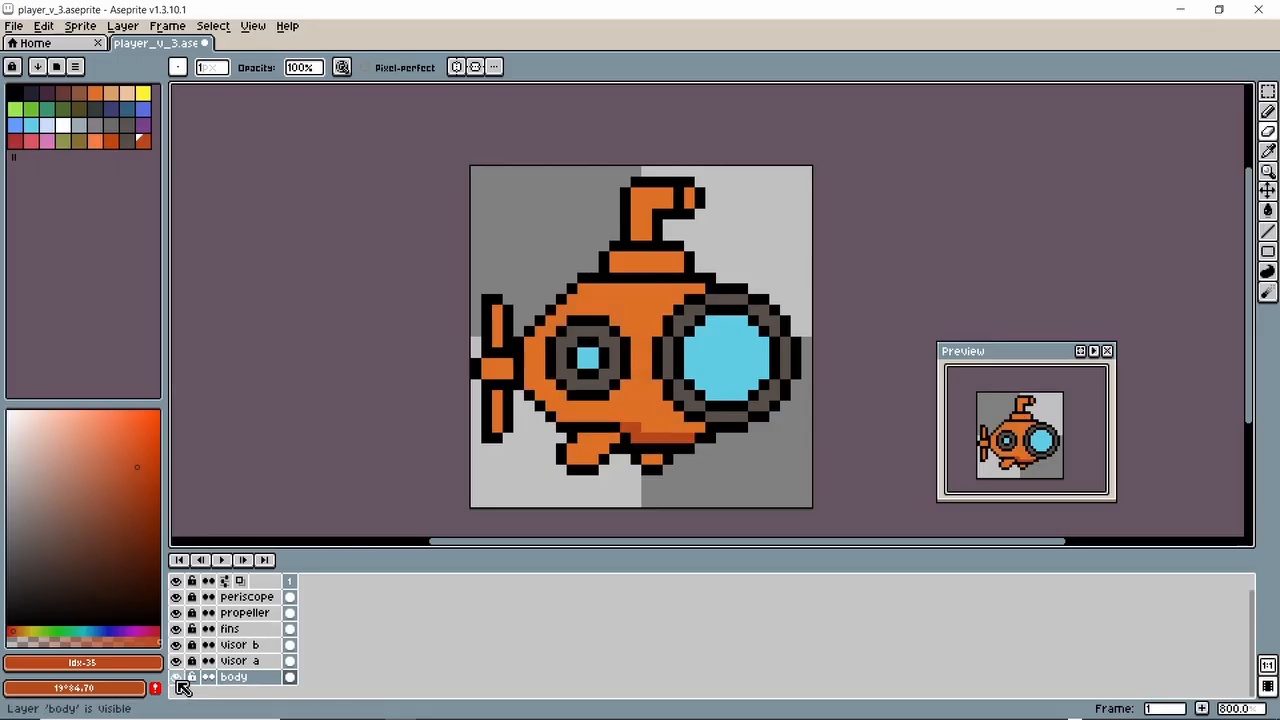
pyautogui.click(177, 680)
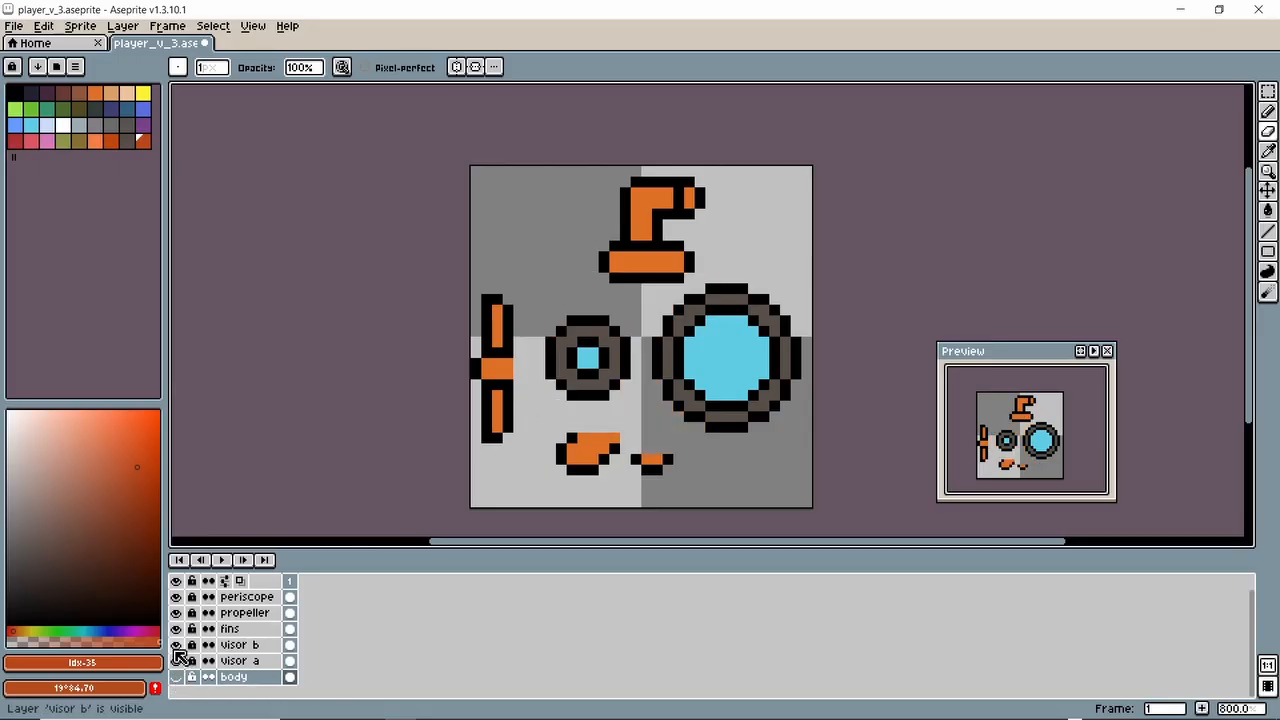
# - Make the fins layer active, try dark orange Pencil pixels at the top of the small front fin, and undo them
pyautogui.click(215, 632)
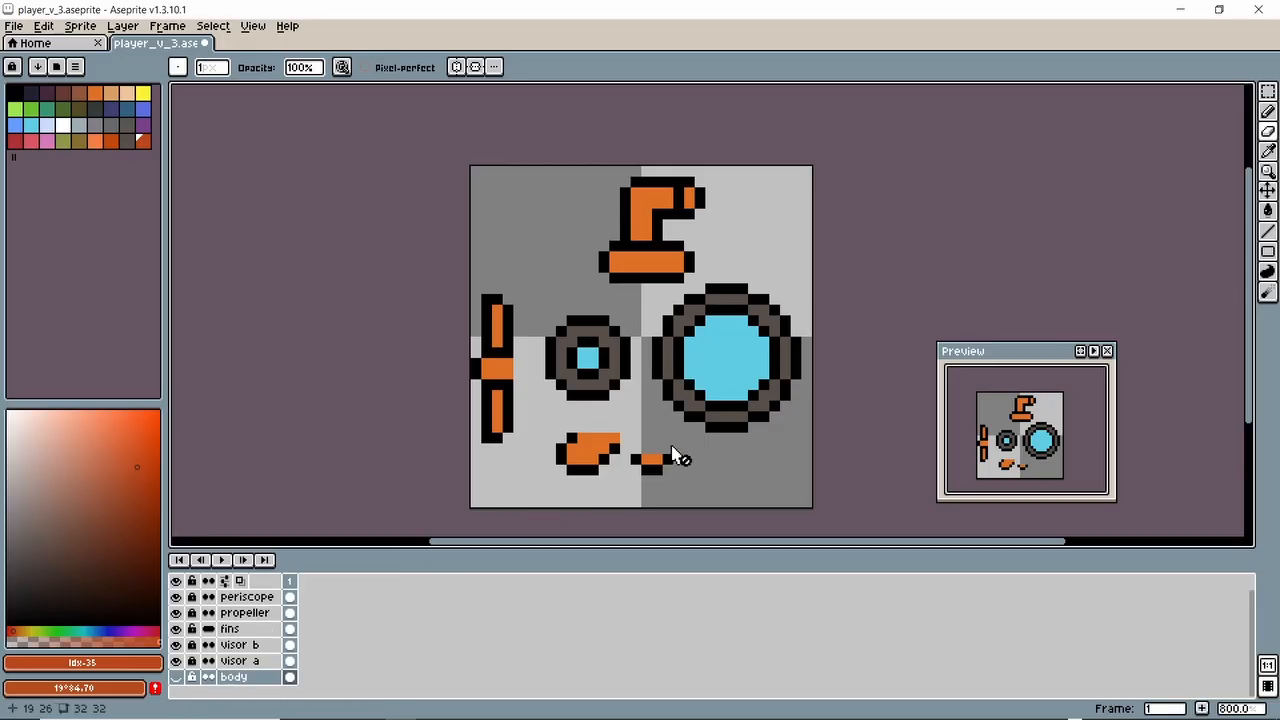
pyautogui.click(1270, 112)
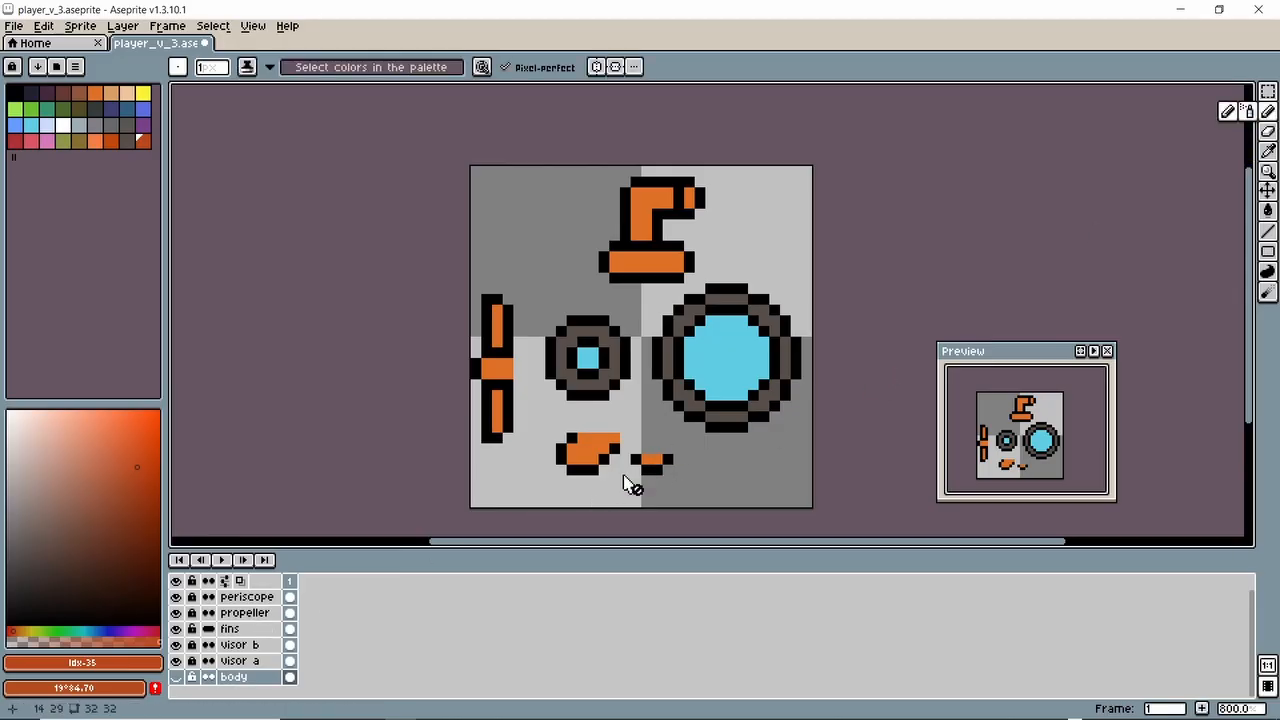
pyautogui.click(240, 630)
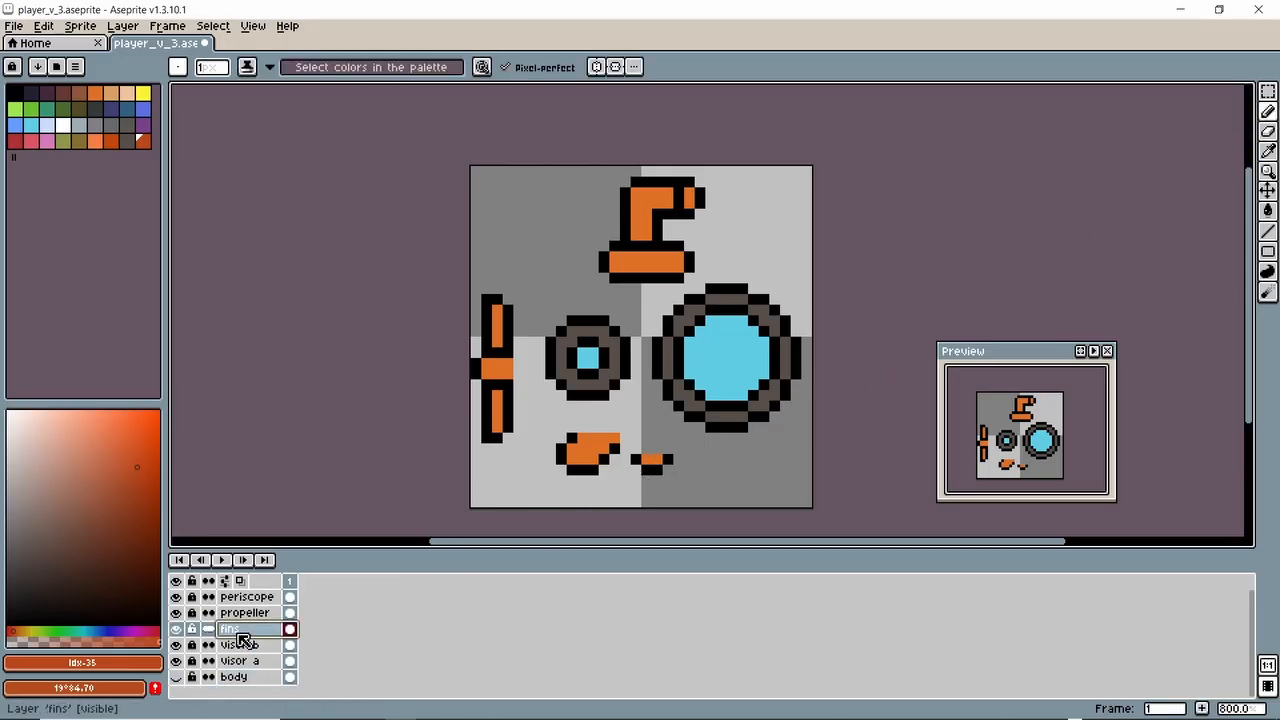
pyautogui.click(647, 447)
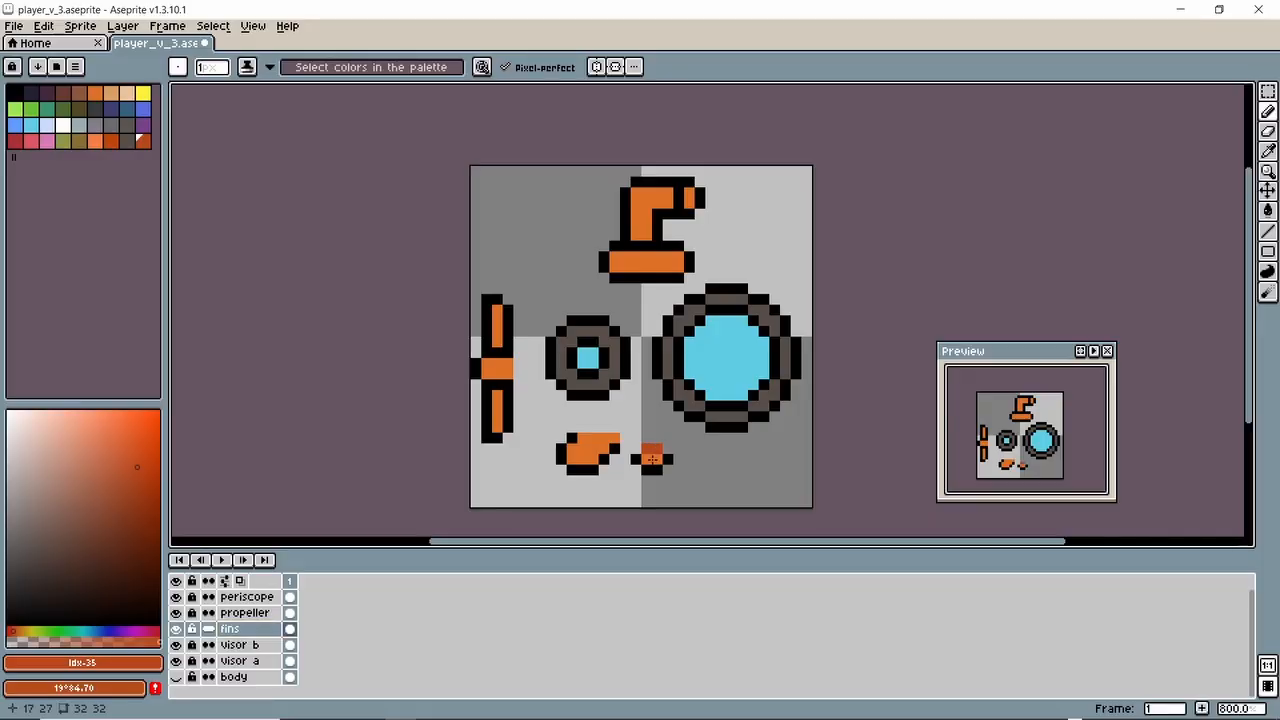
pyautogui.hotkey('ctrl', 'z')
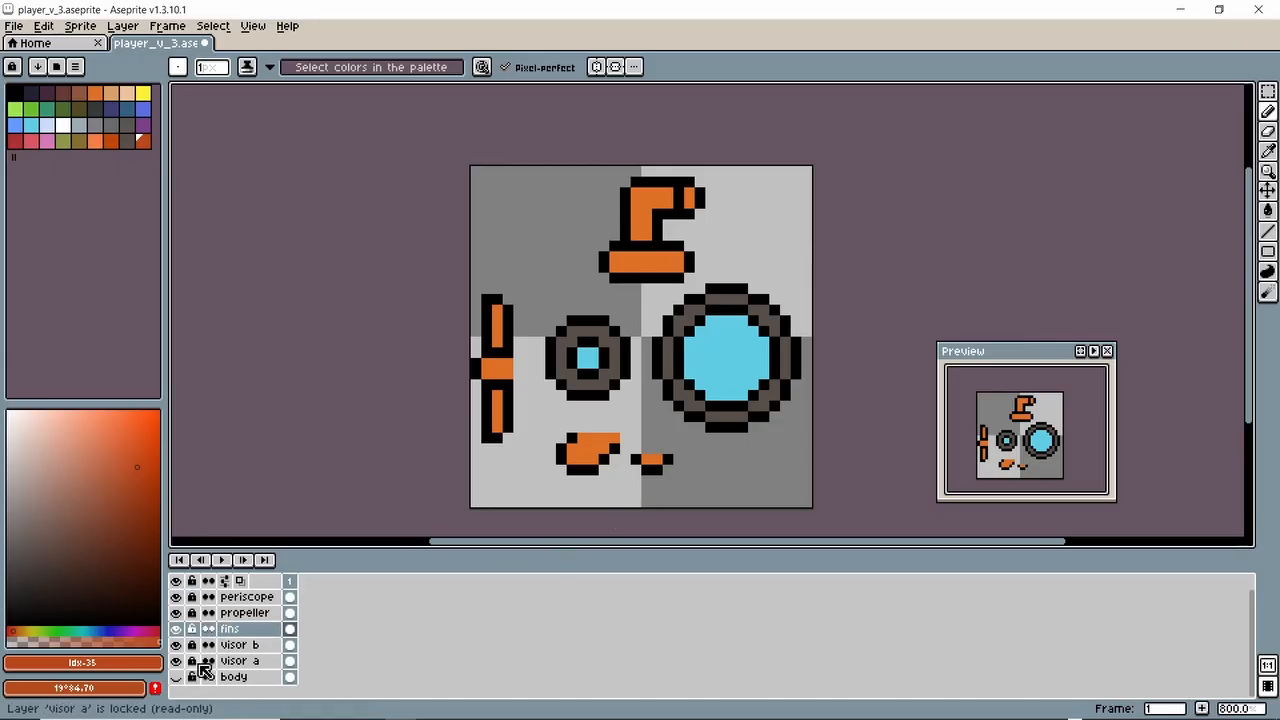
# - Hide every layer except fins and erase the dark orange pixels inside both fin outlines
pyautogui.click(176, 613)
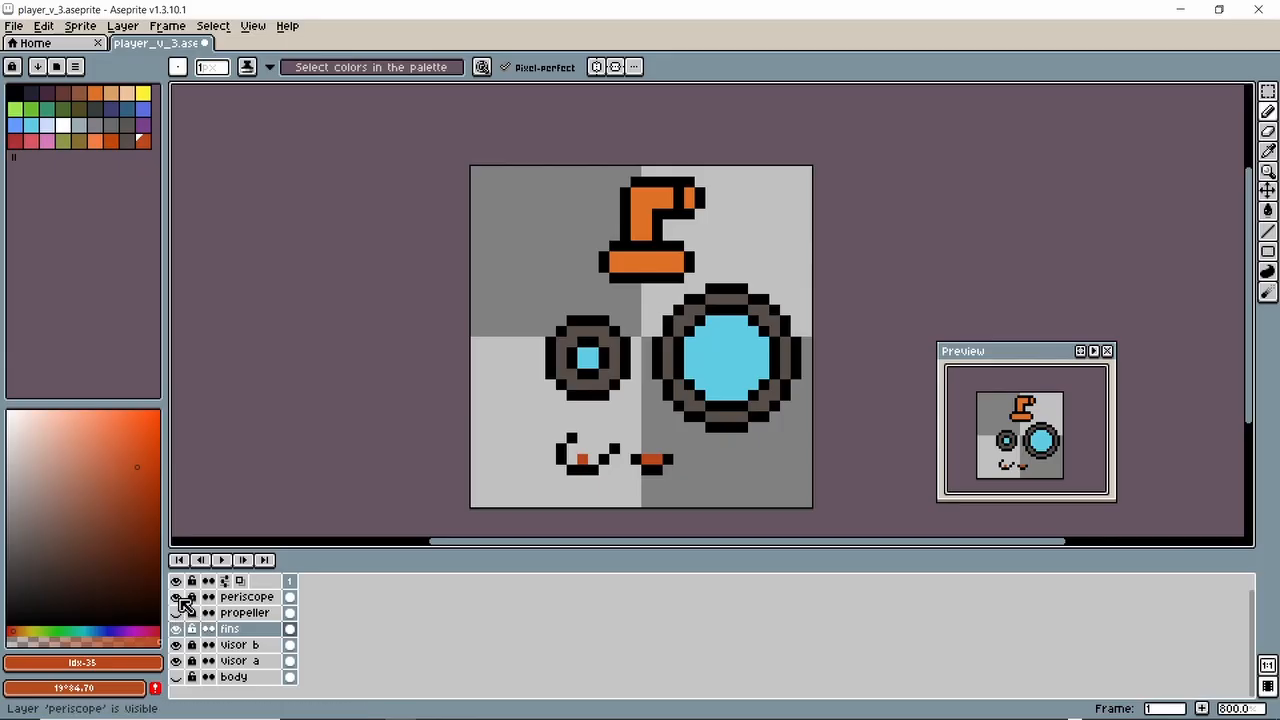
pyautogui.click(178, 598)
pyautogui.click(176, 645)
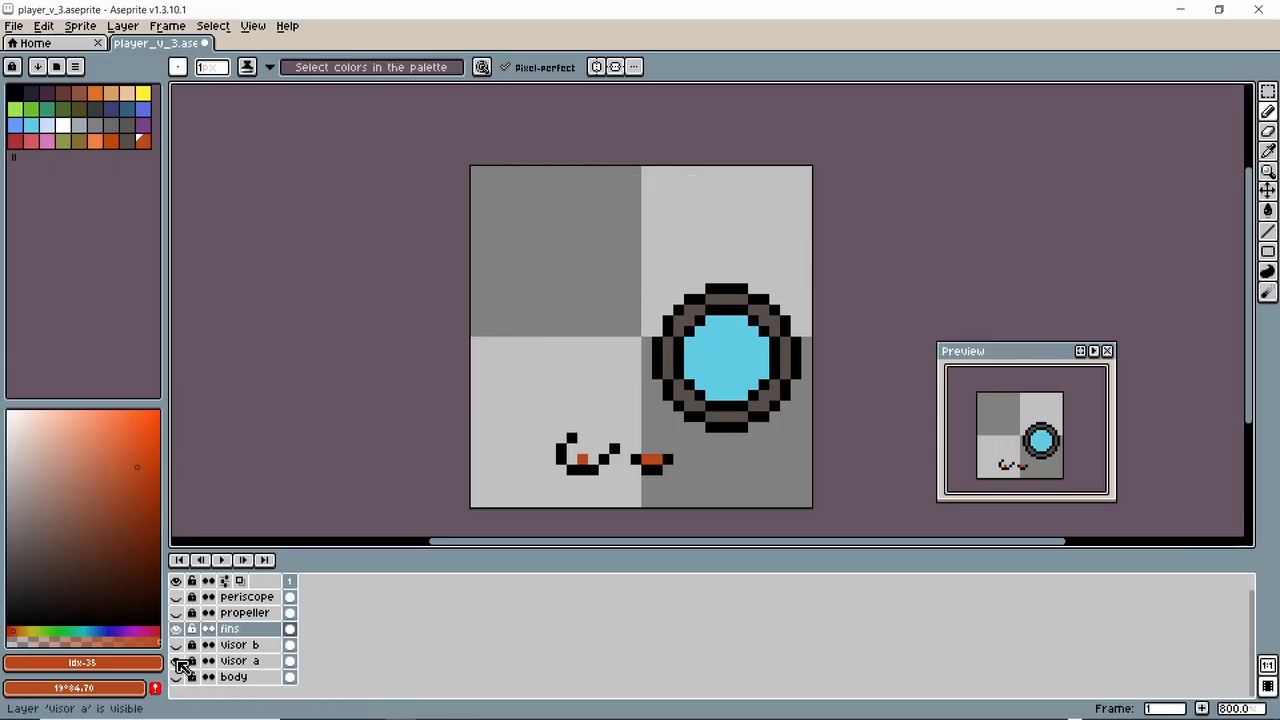
pyautogui.click(176, 661)
pyautogui.click(177, 677)
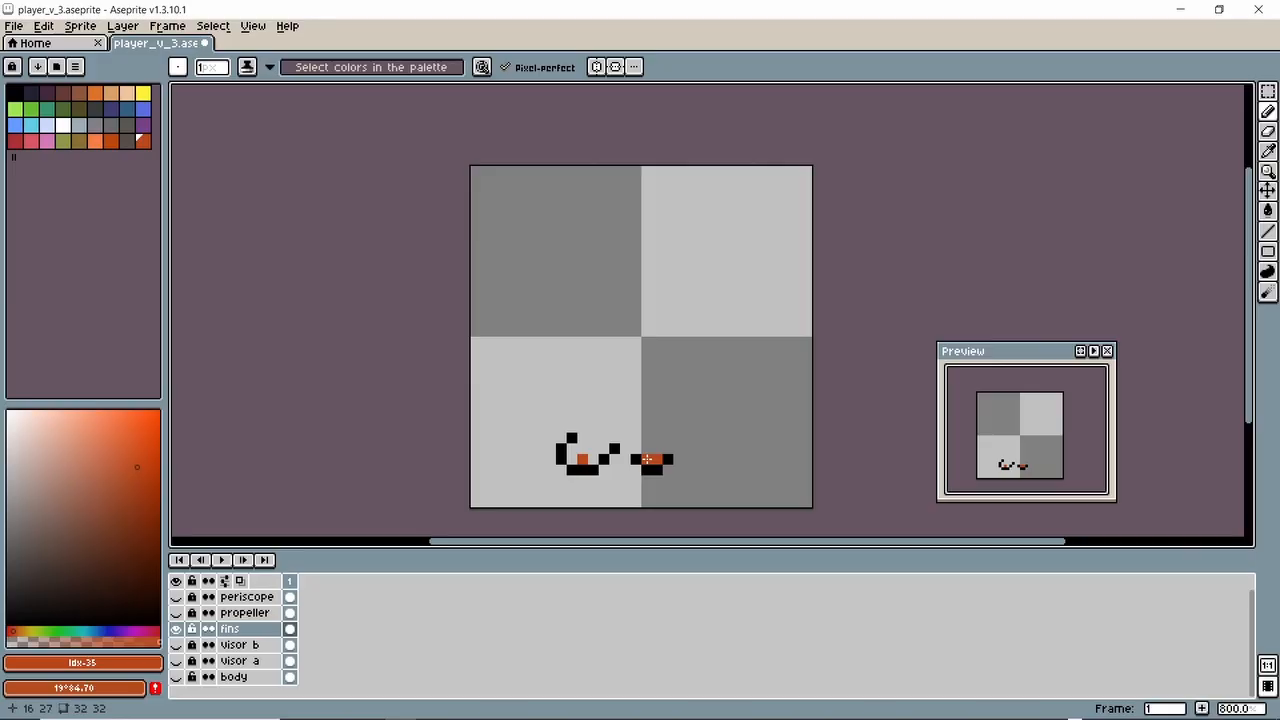
pyautogui.press('e')
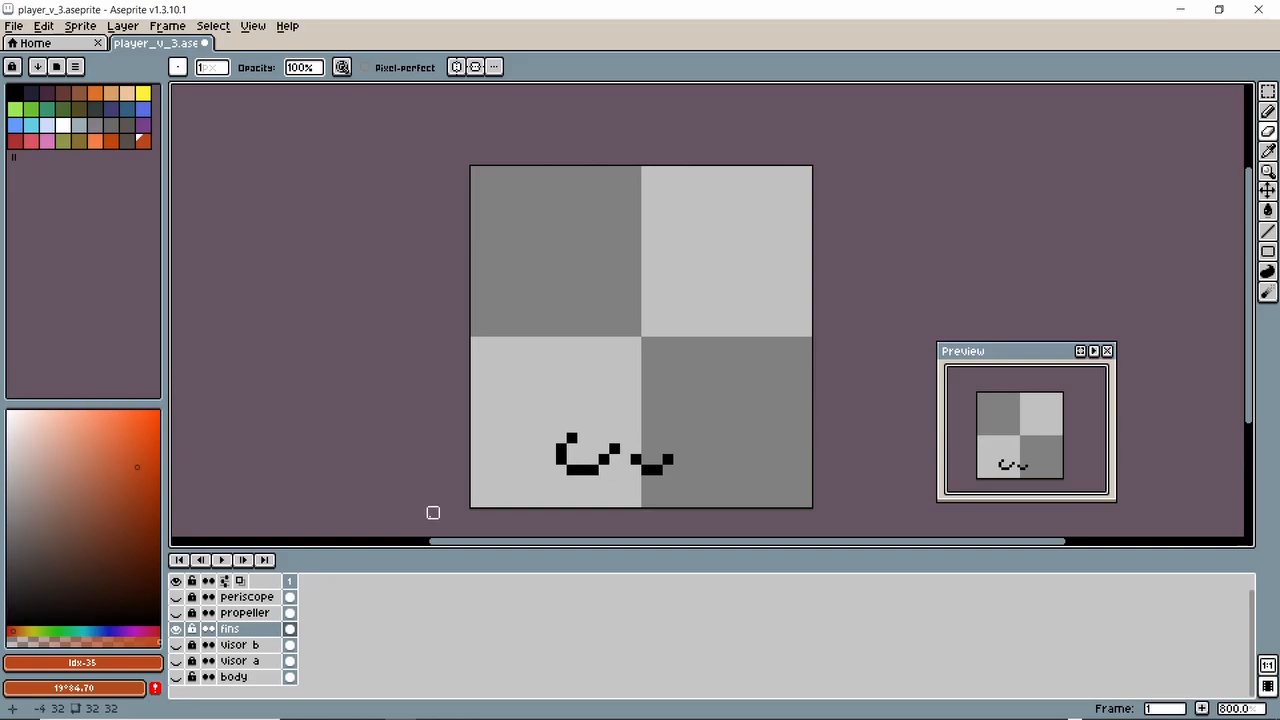
# - Toggle the propeller layer against the fins outlines to check whether it contains the fins' orange fill
pyautogui.click(177, 613)
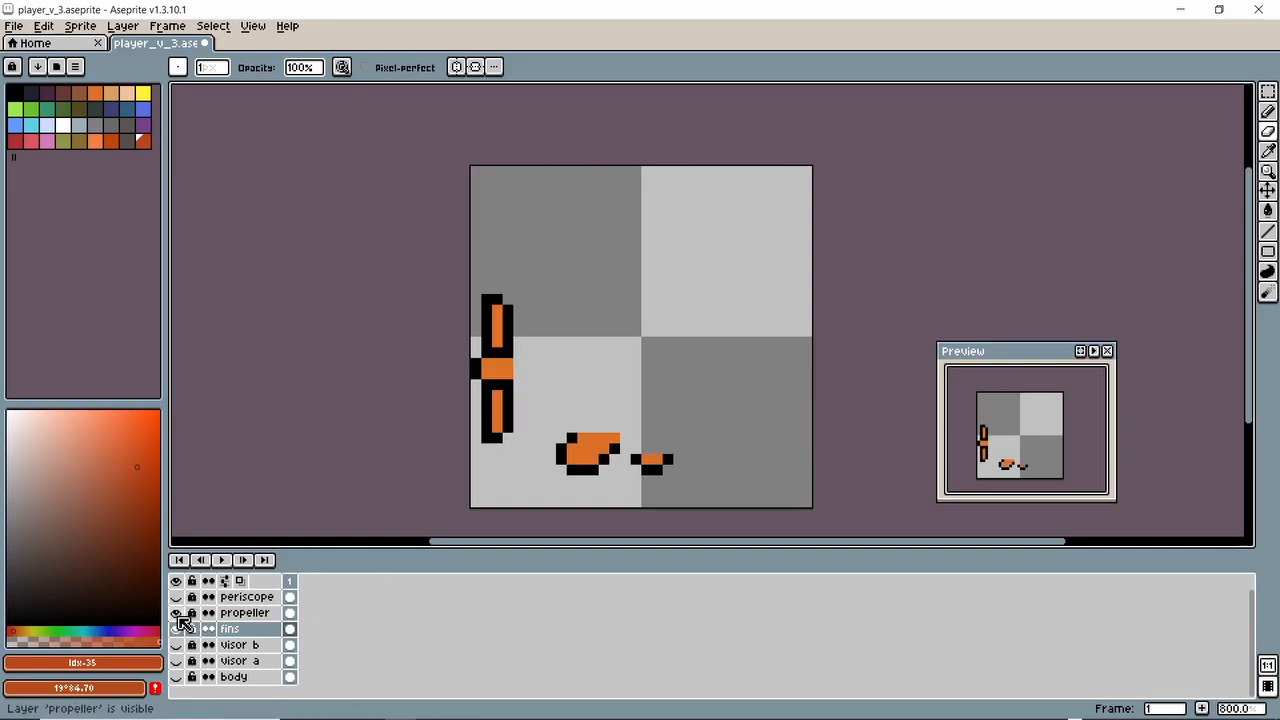
pyautogui.click(177, 613)
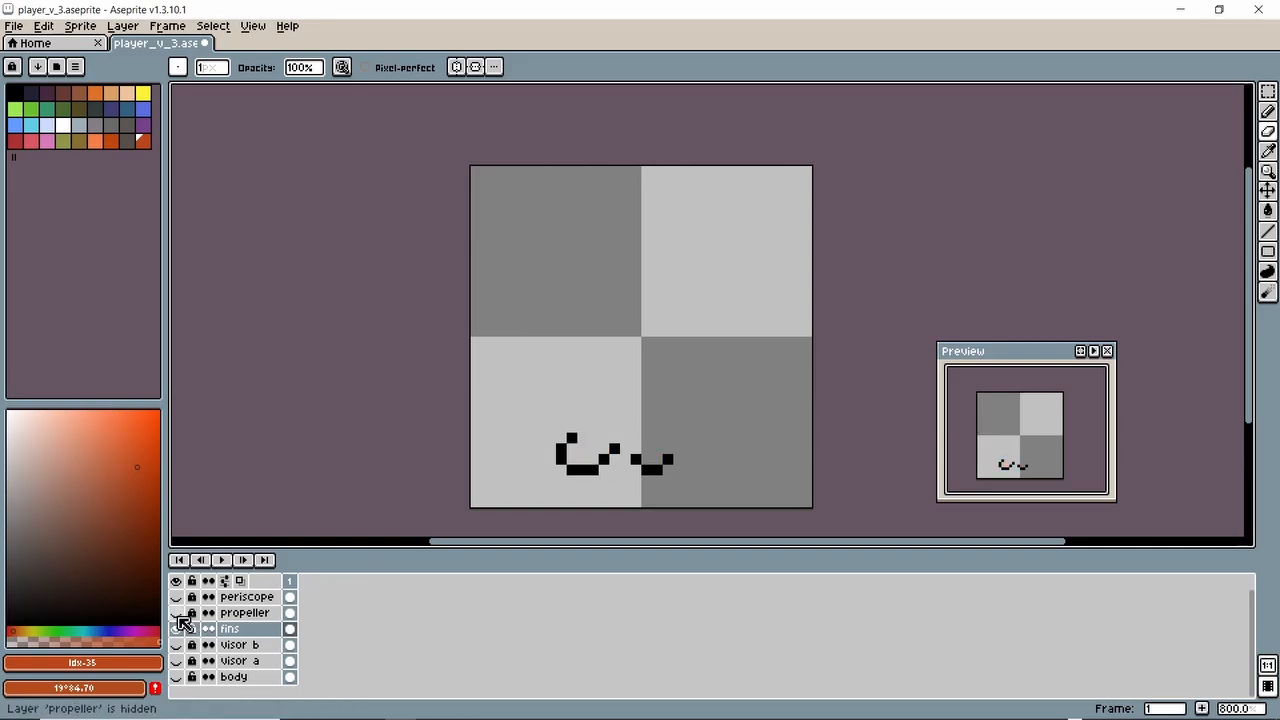
pyautogui.click(179, 616)
pyautogui.click(179, 616)
pyautogui.click(179, 616)
pyautogui.click(179, 616)
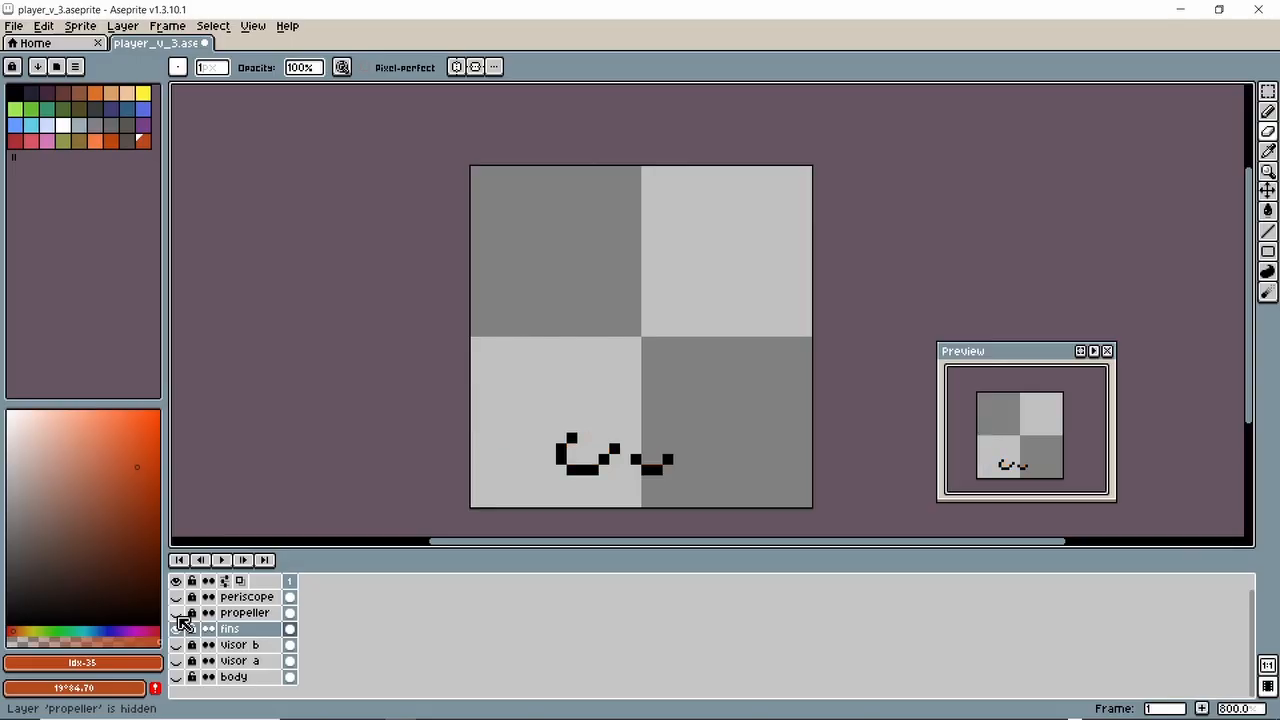
# - Unlock the propeller layer, make it active, and show it together with only the fins layer
pyautogui.click(229, 617)
pyautogui.click(177, 629)
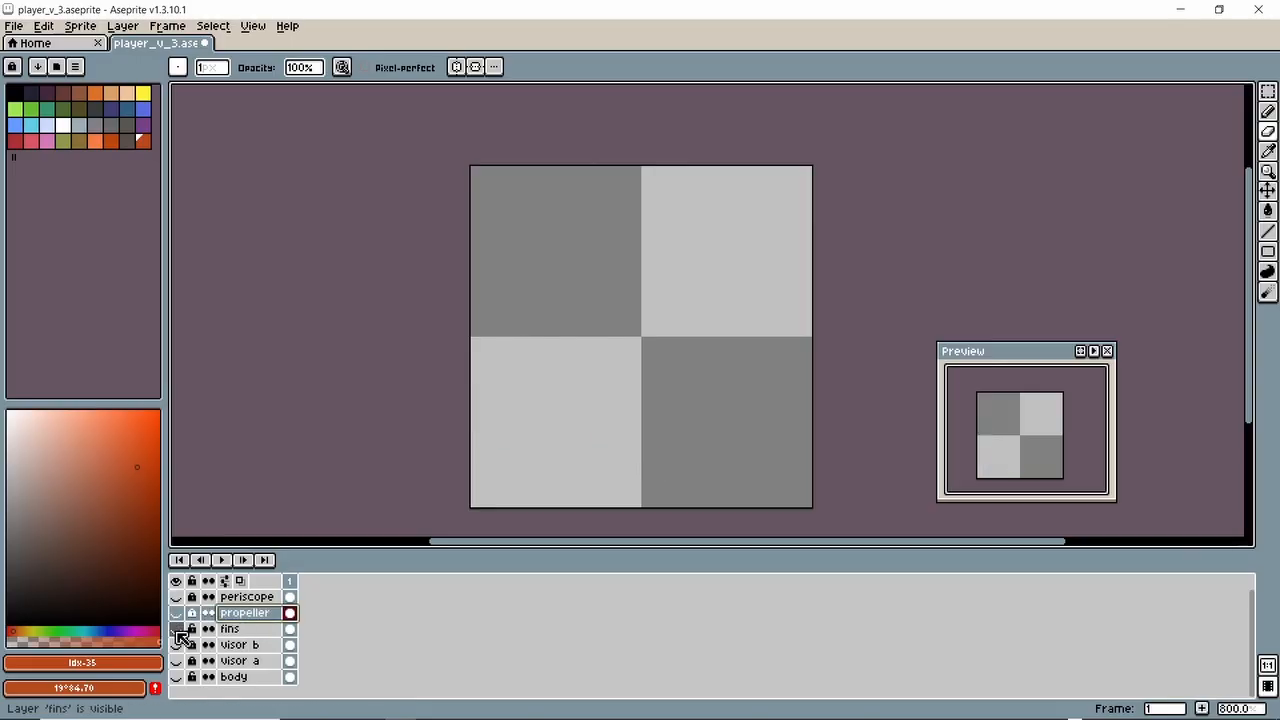
pyautogui.click(177, 598)
pyautogui.click(177, 598)
pyautogui.click(177, 630)
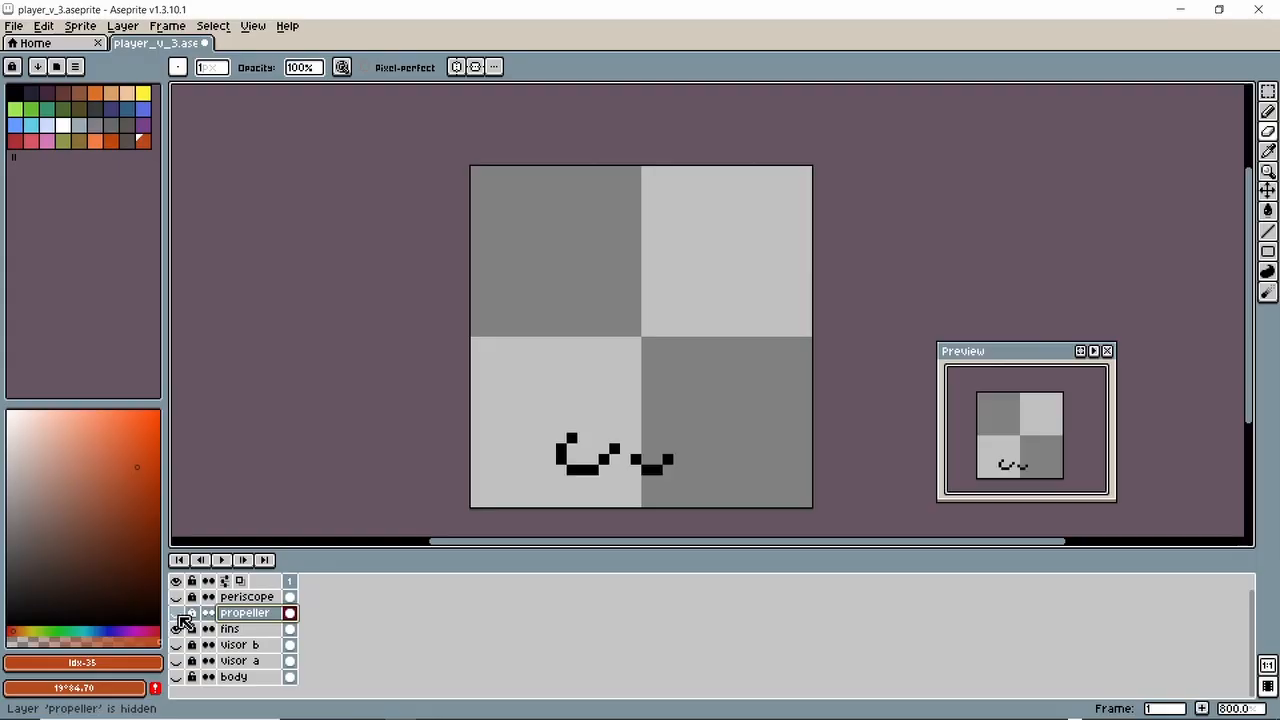
pyautogui.click(178, 613)
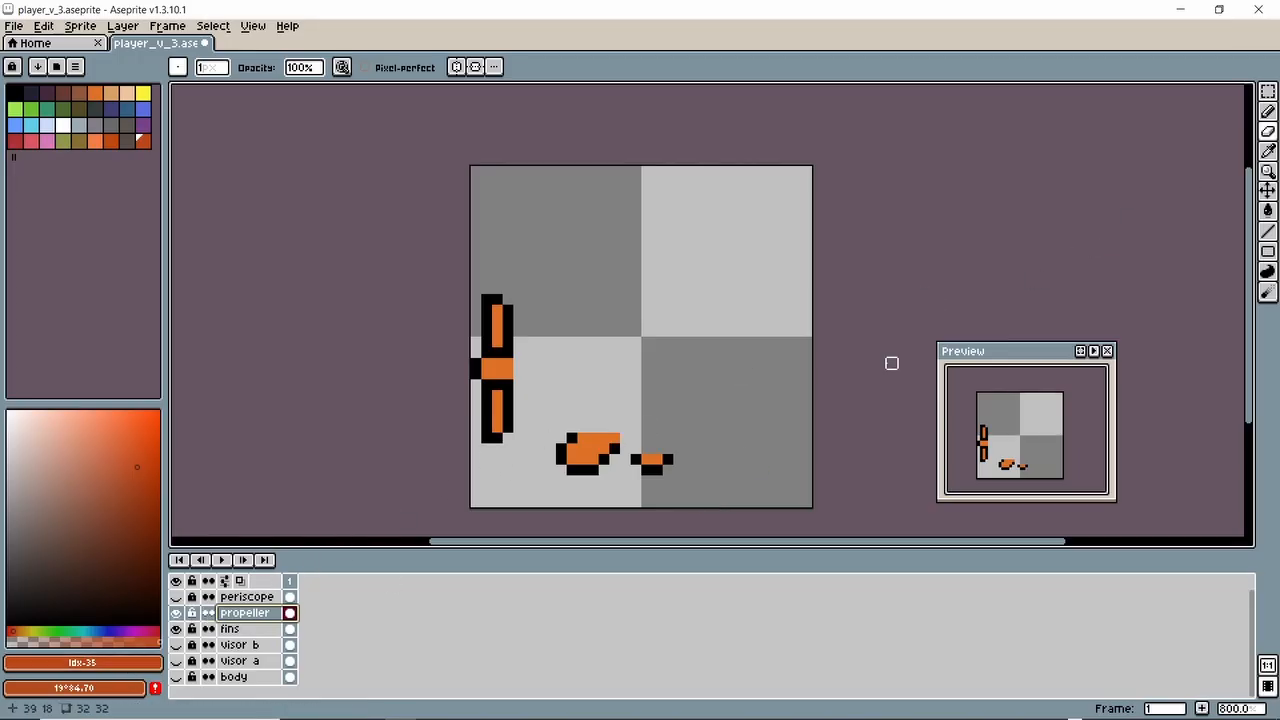
# - Erase the orange fill of both fins from the propeller layer, and toggle the layer's visibility to check the cleanup
pyautogui.click(1270, 134)
pyautogui.moveTo(616, 438)
pyautogui.mouseDown()
pyautogui.moveTo(581, 438)
pyautogui.moveTo(604, 448)
pyautogui.moveTo(595, 458)
pyautogui.moveTo(571, 447)
pyautogui.moveTo(582, 459)
pyautogui.moveTo(657, 459)
pyautogui.mouseUp()
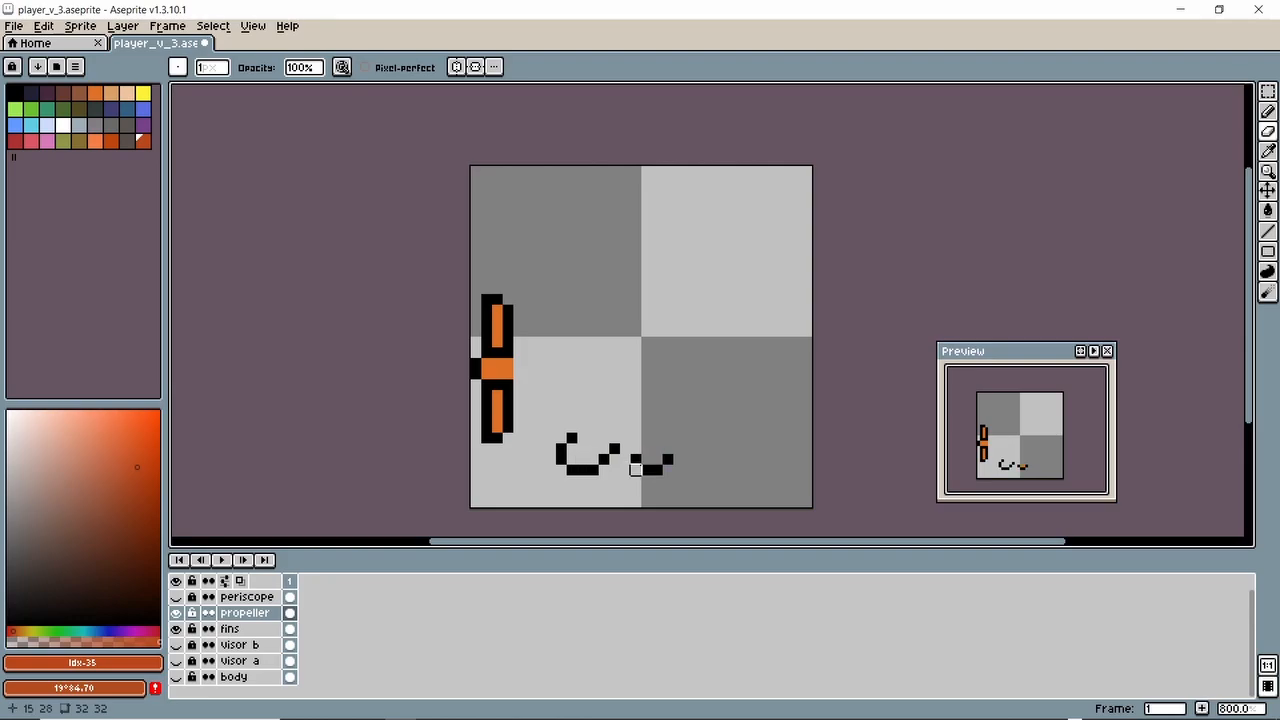
pyautogui.click(176, 614)
pyautogui.click(177, 615)
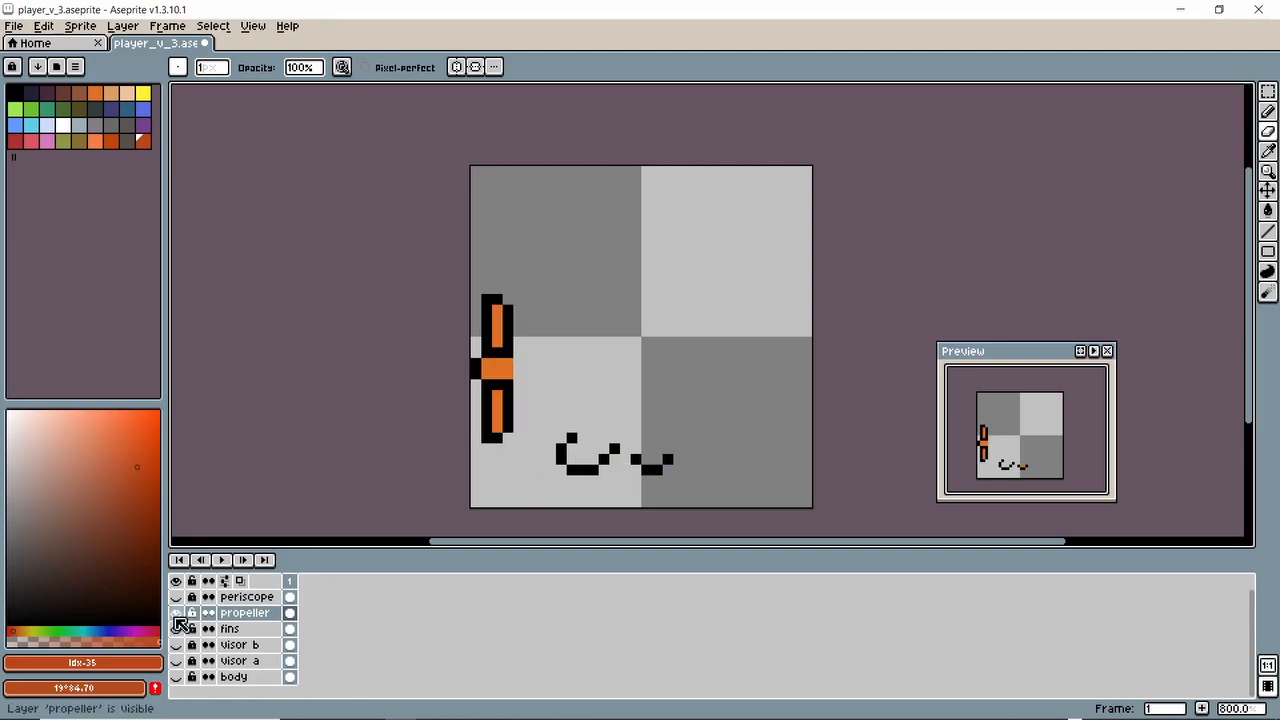
pyautogui.click(177, 615)
pyautogui.click(177, 615)
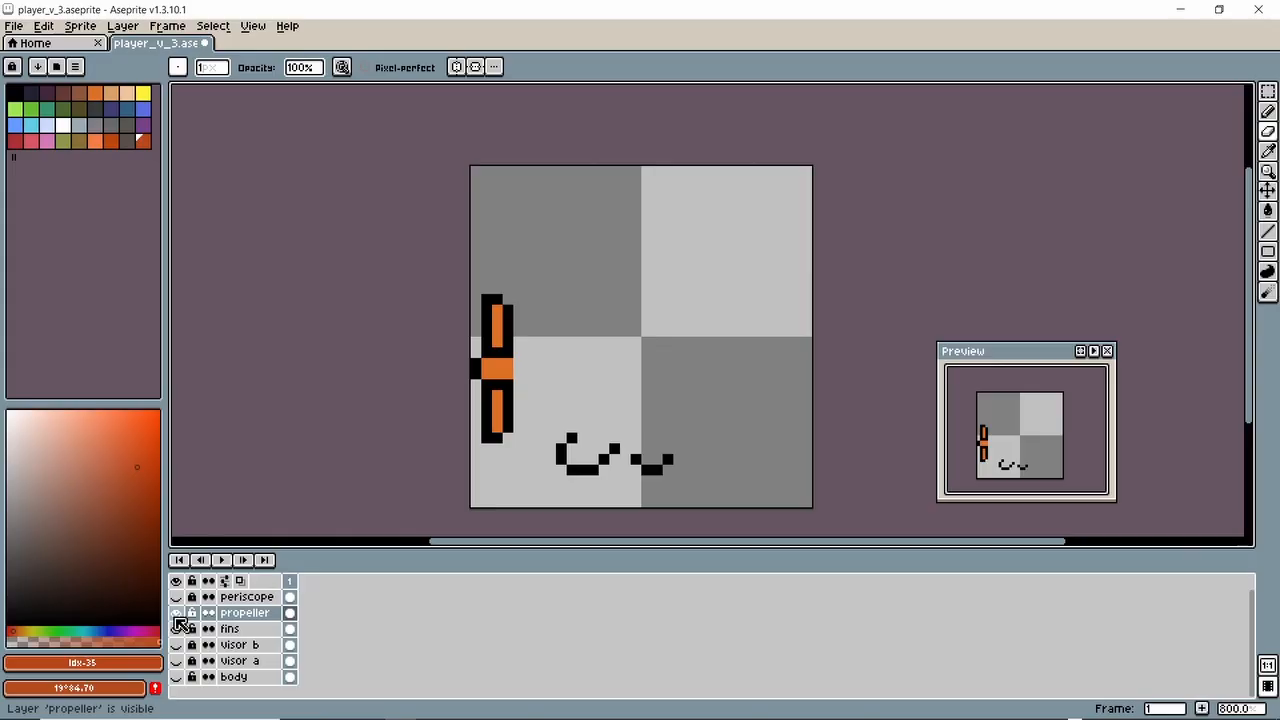
# - Show the body layer, sample the hull's orange, and fill both fins with it on the fins layer
pyautogui.click(228, 630)
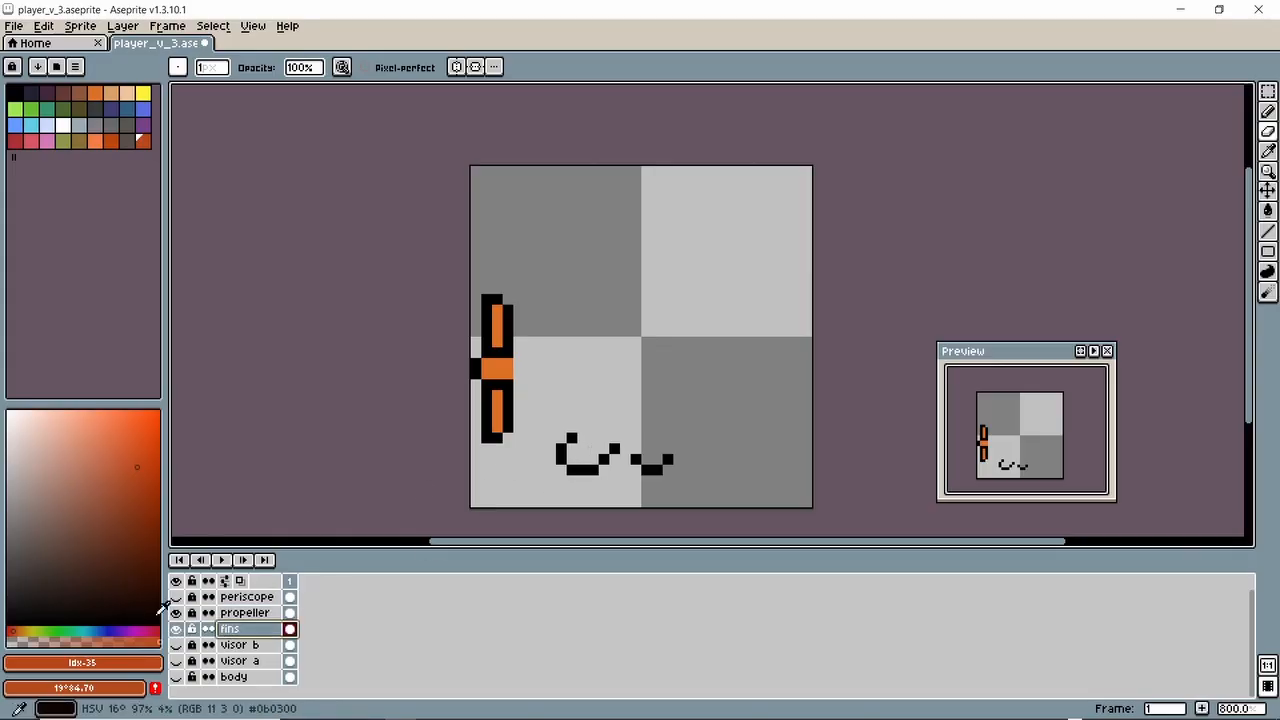
pyautogui.click(177, 677)
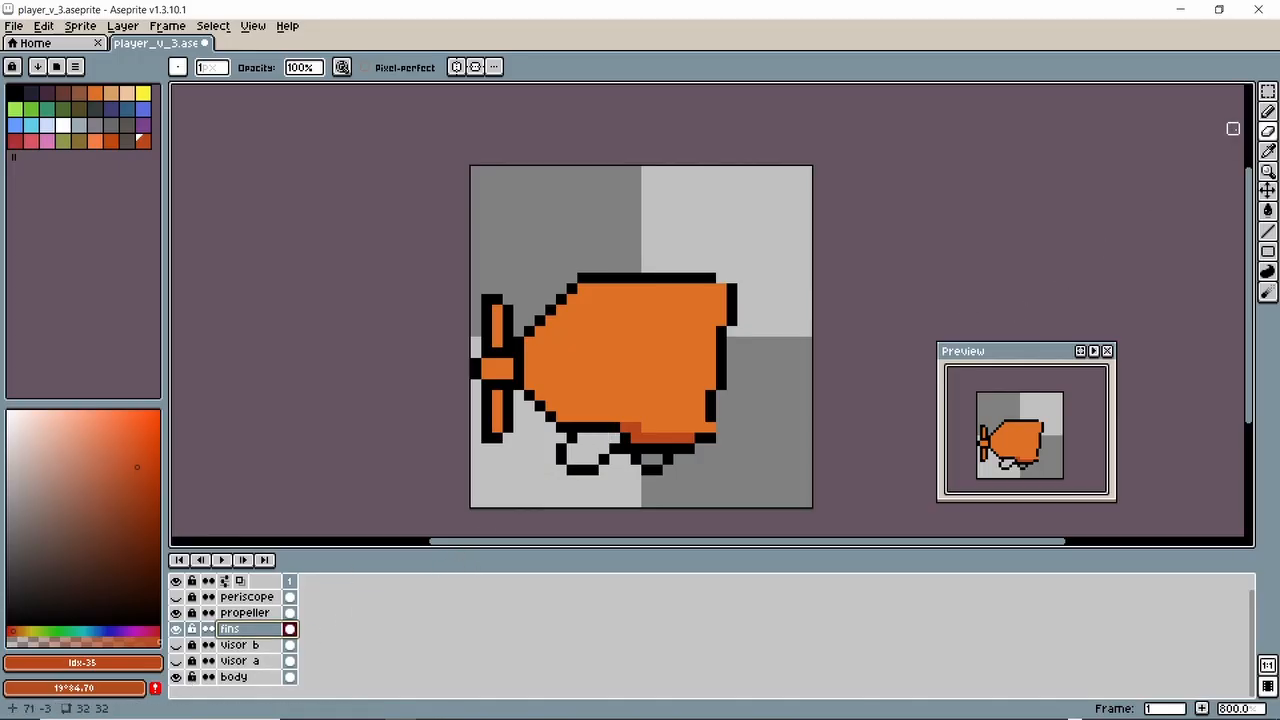
pyautogui.click(1268, 112)
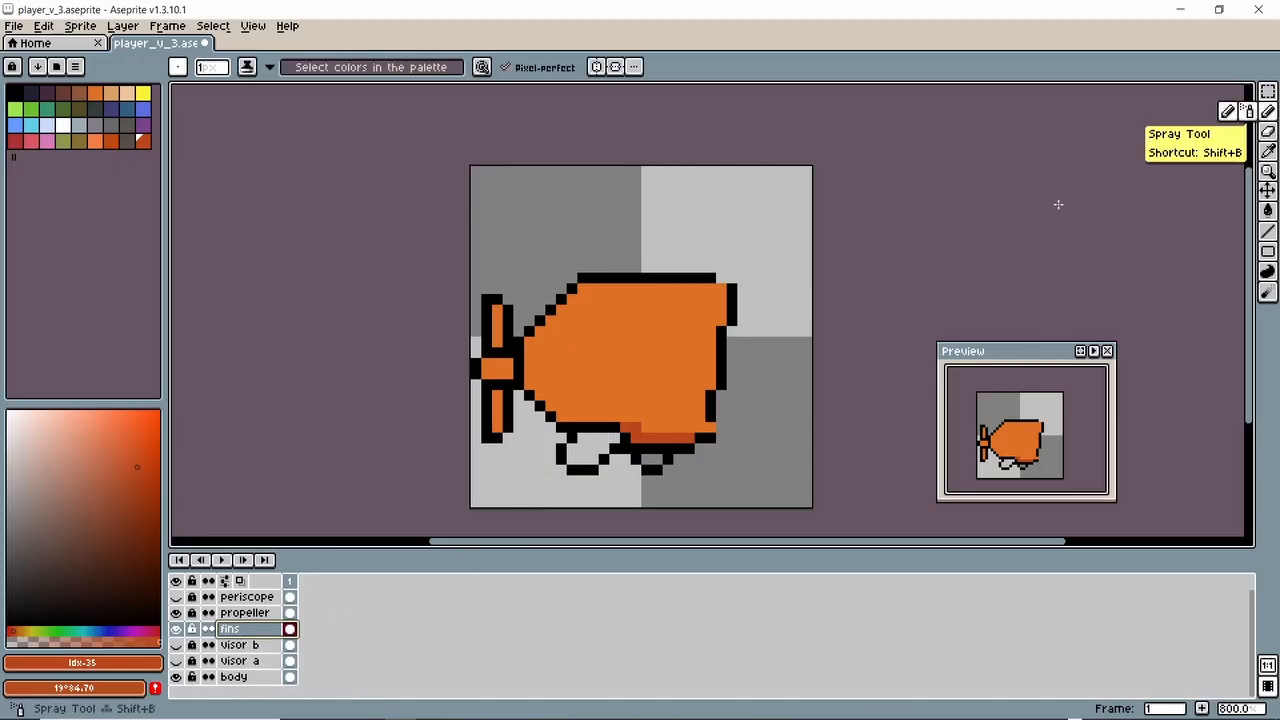
pyautogui.keyDown('alt'); pyautogui.click(645, 384); pyautogui.keyUp('alt')
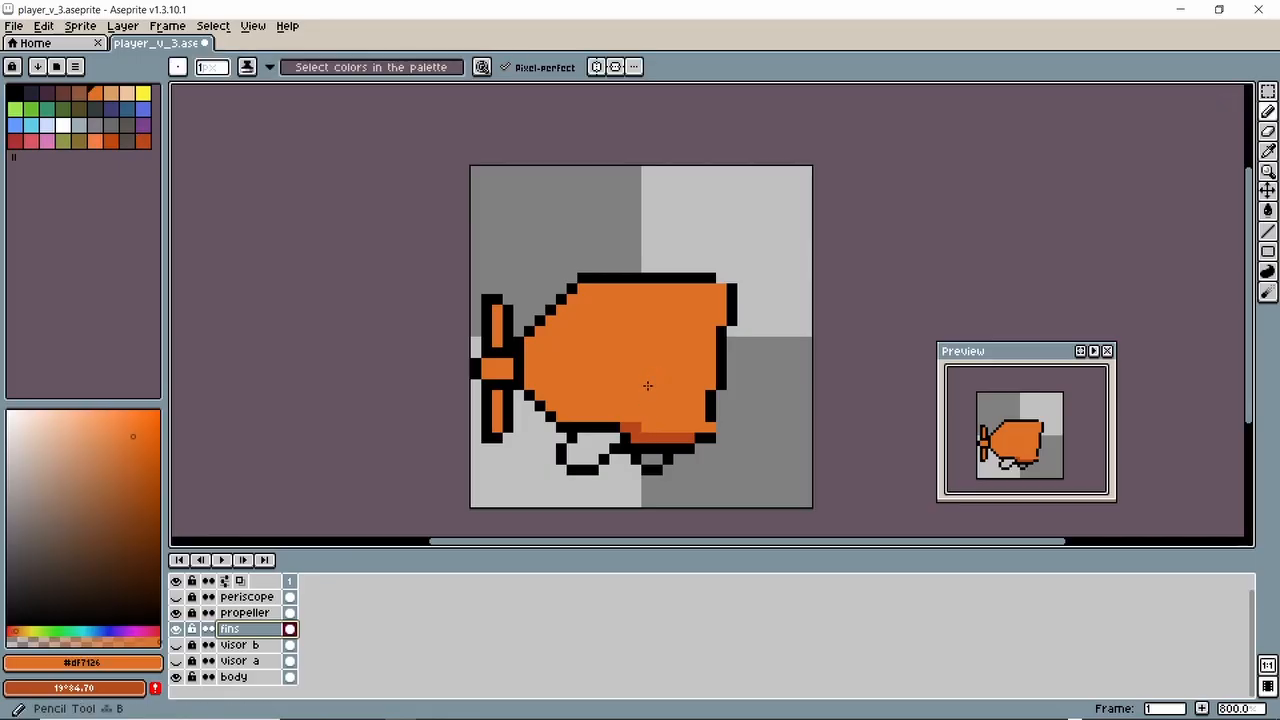
pyautogui.moveTo(604, 438)
pyautogui.mouseDown()
pyautogui.moveTo(568, 448)
pyautogui.moveTo(572, 462)
pyautogui.moveTo(592, 459)
pyautogui.mouseUp()
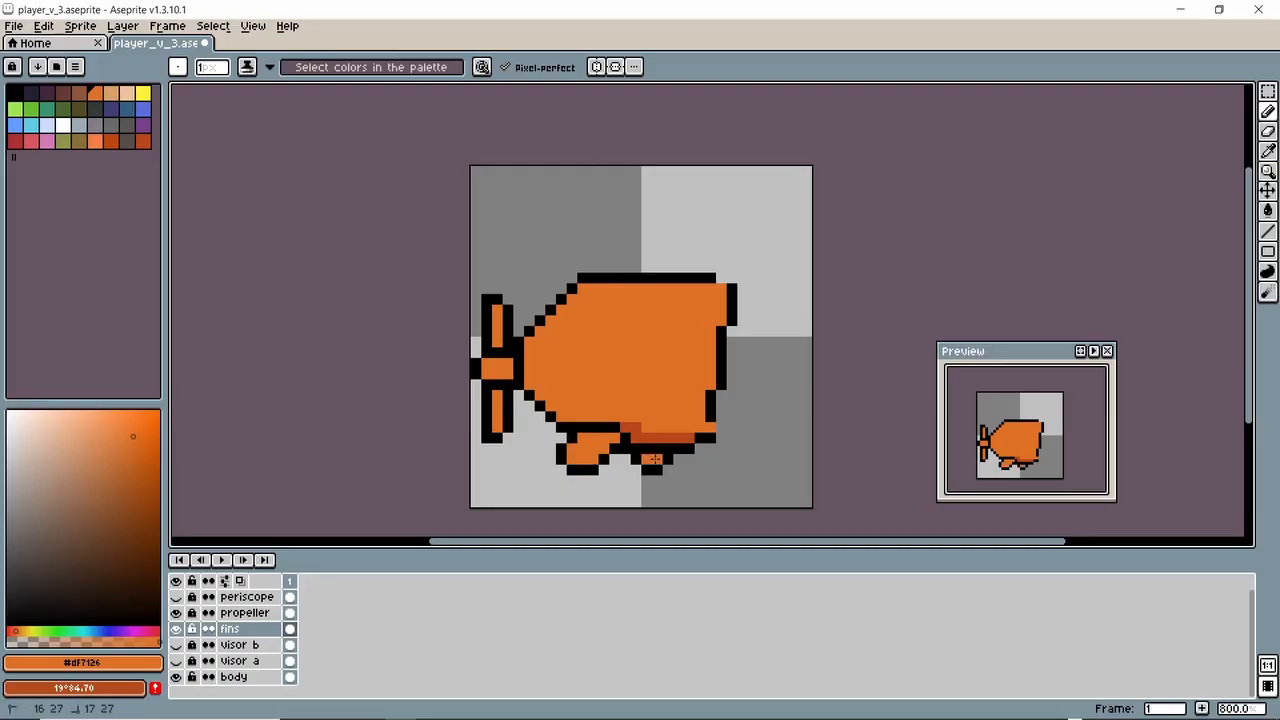
pyautogui.click(656, 459)
pyautogui.click(661, 461)
# - Shade the front fin and the upper edge of the rear fin with the hull's dark orange, #ba471a
pyautogui.press('i')
pyautogui.click(647, 436)
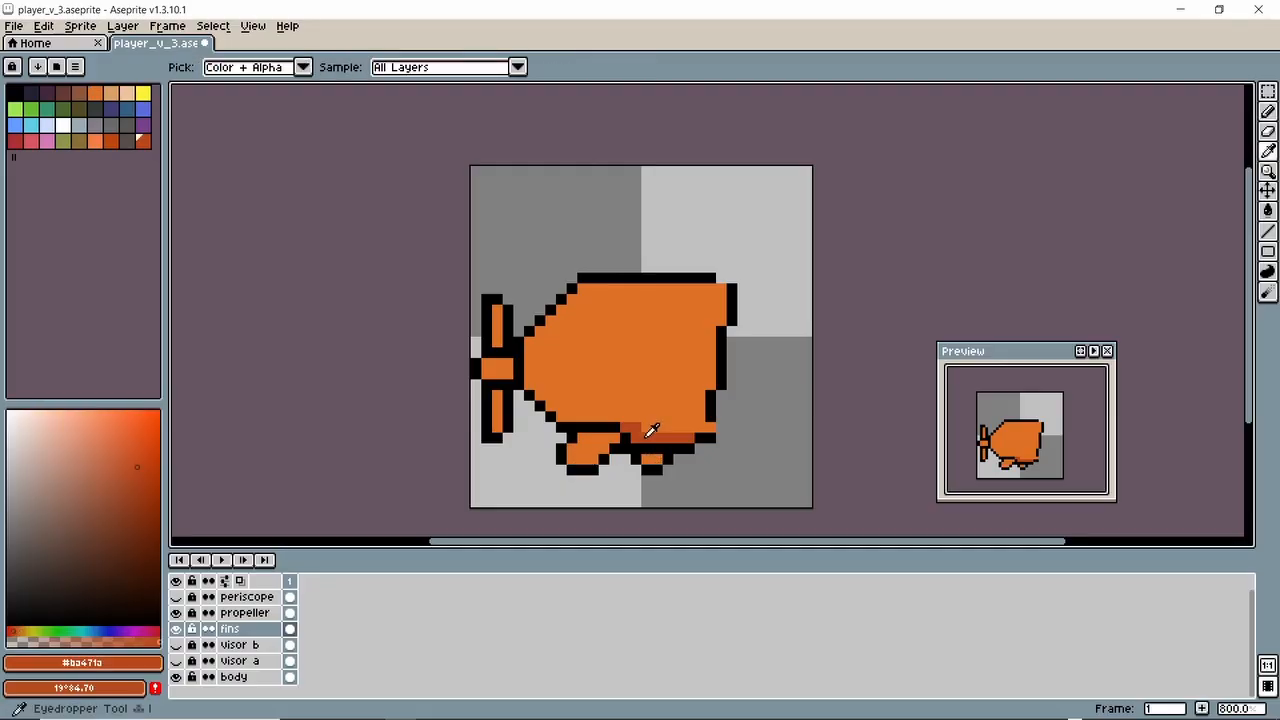
pyautogui.press('b')
pyautogui.click(654, 457)
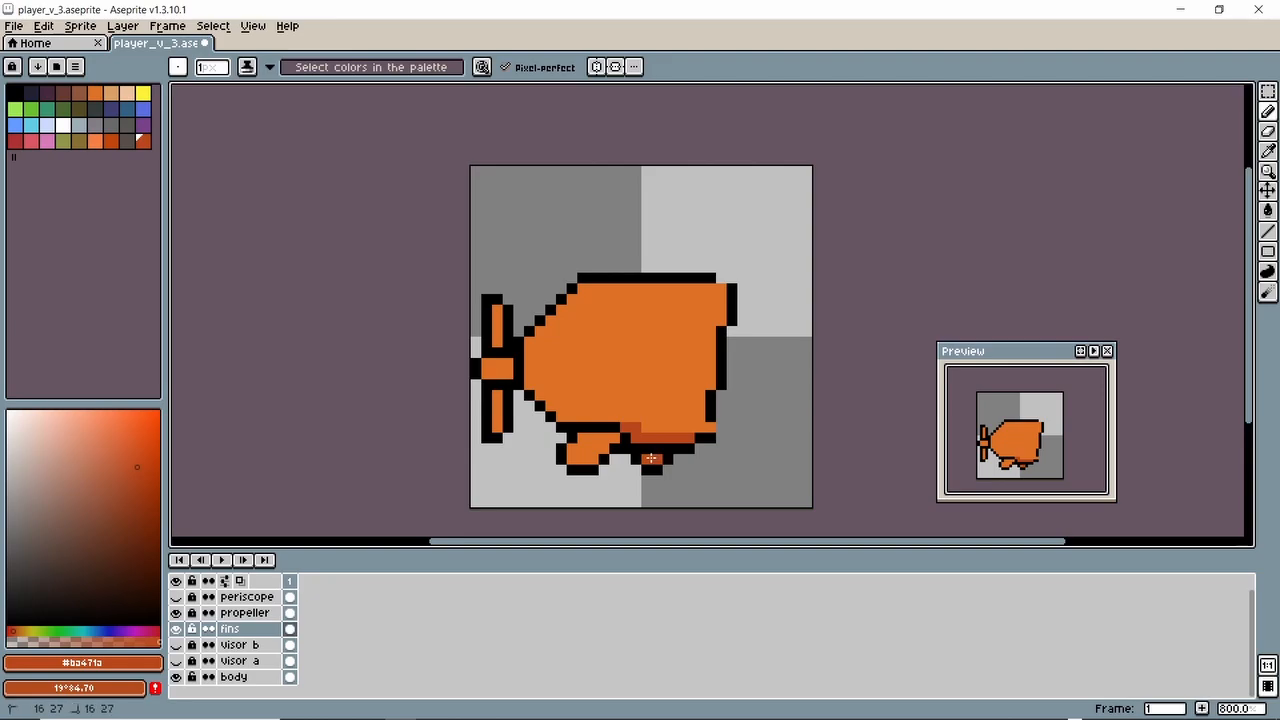
pyautogui.click(591, 450)
pyautogui.moveTo(609, 440)
pyautogui.mouseDown()
pyautogui.moveTo(580, 438)
pyautogui.moveTo(581, 449)
pyautogui.mouseUp()
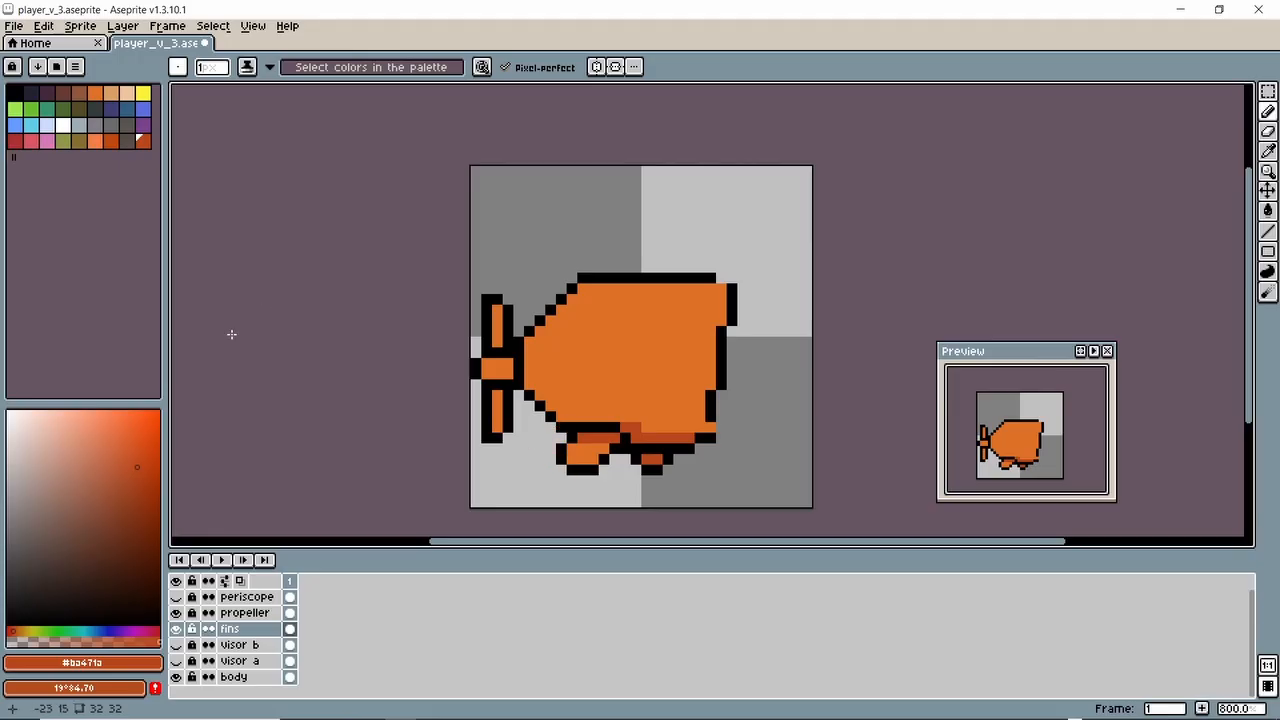
# - Mix a slightly yellower orange with a hue of 28° and paint it inside the rear fin
pyautogui.click(112, 141)
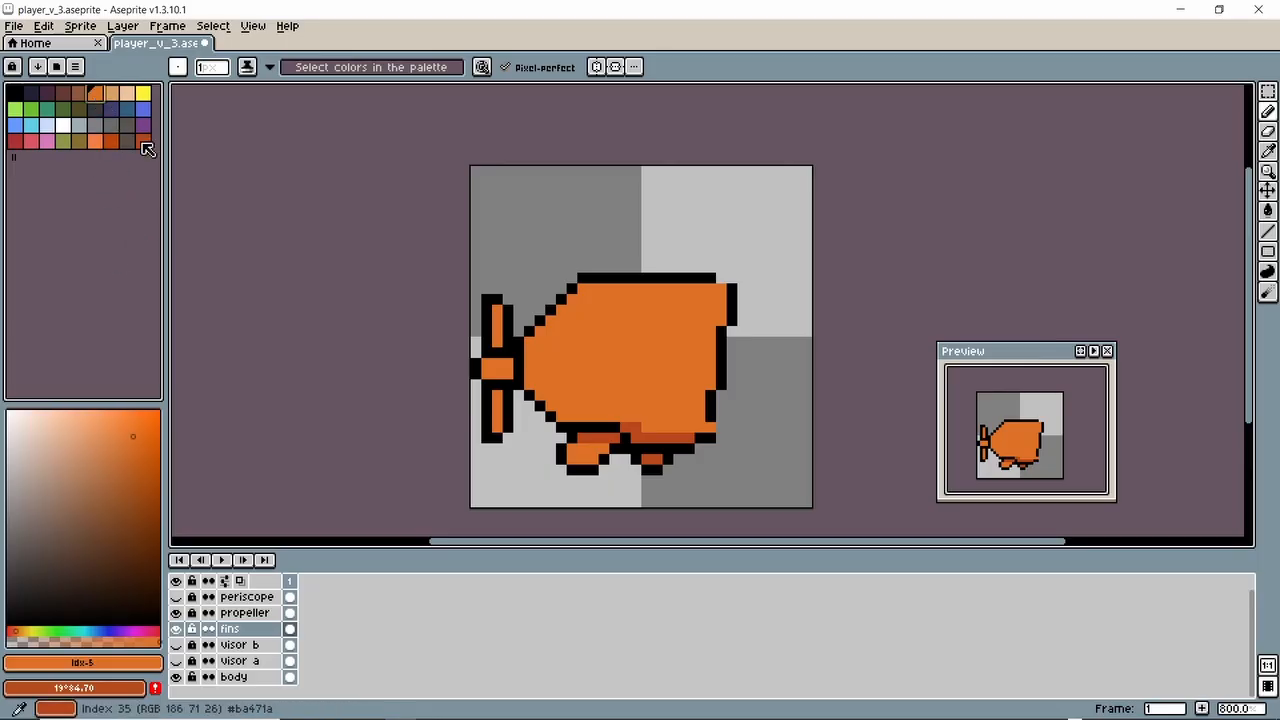
pyautogui.click(143, 143)
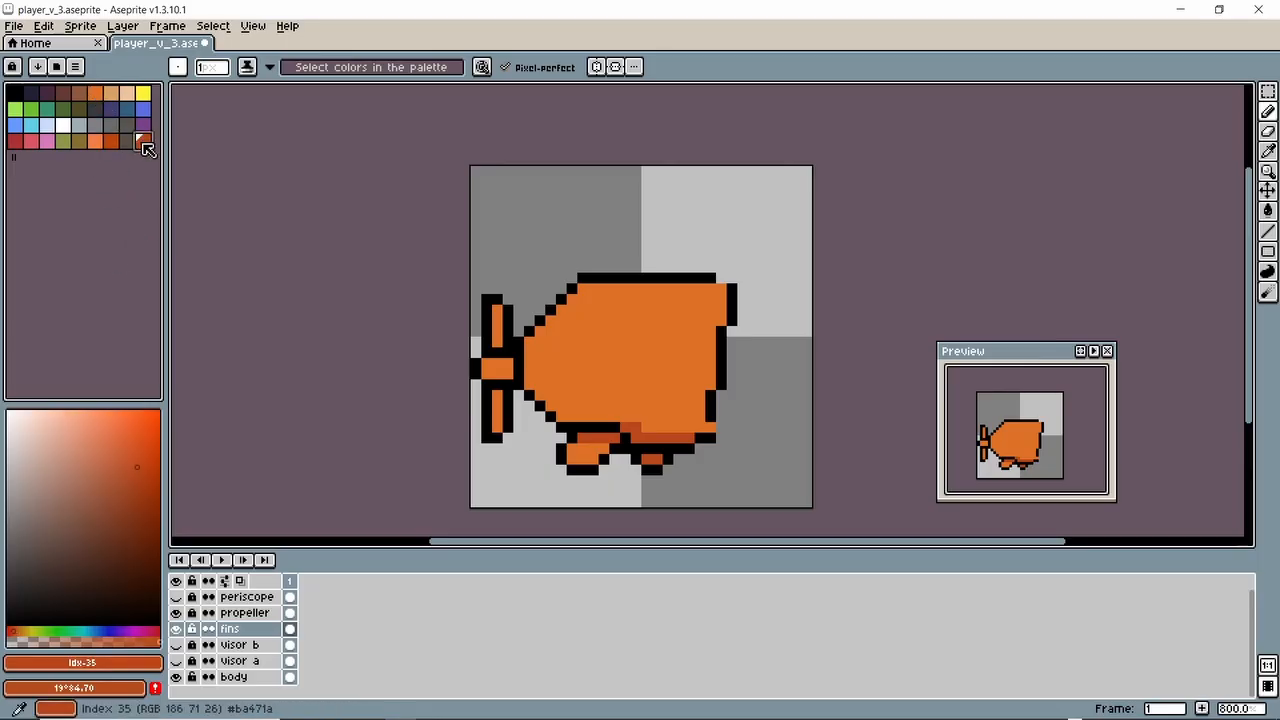
pyautogui.click(140, 430)
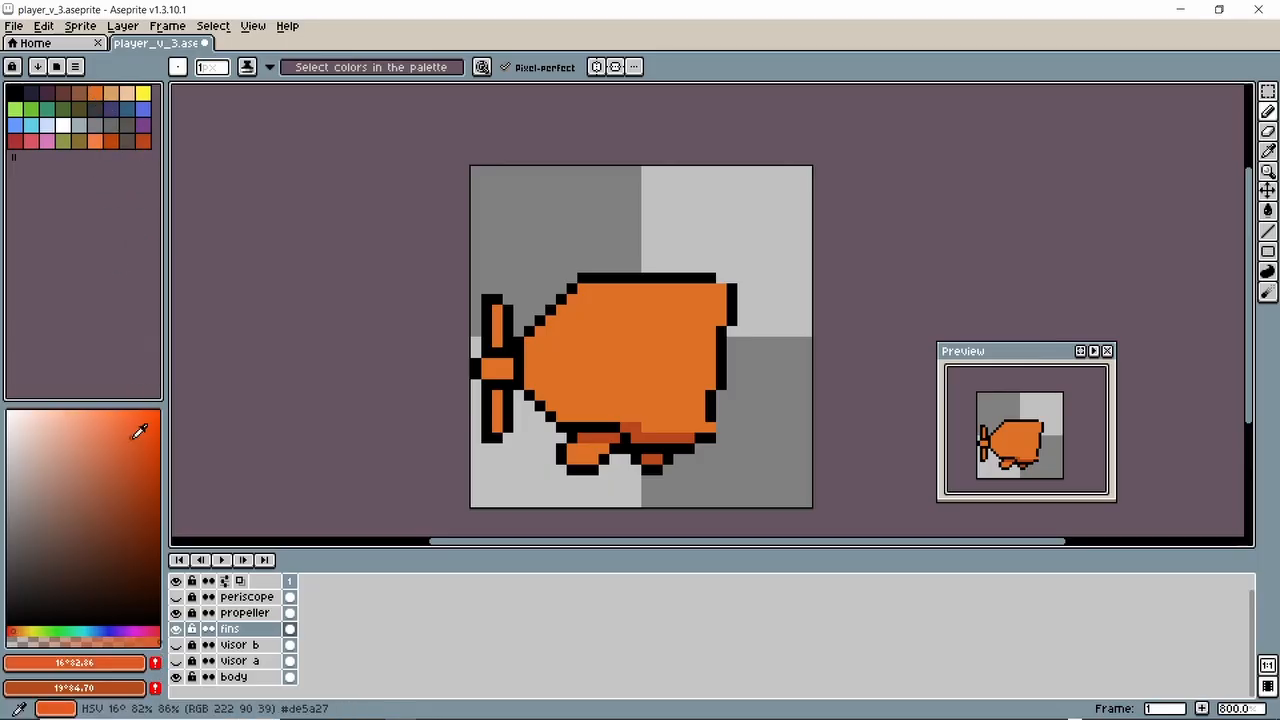
pyautogui.click(21, 631)
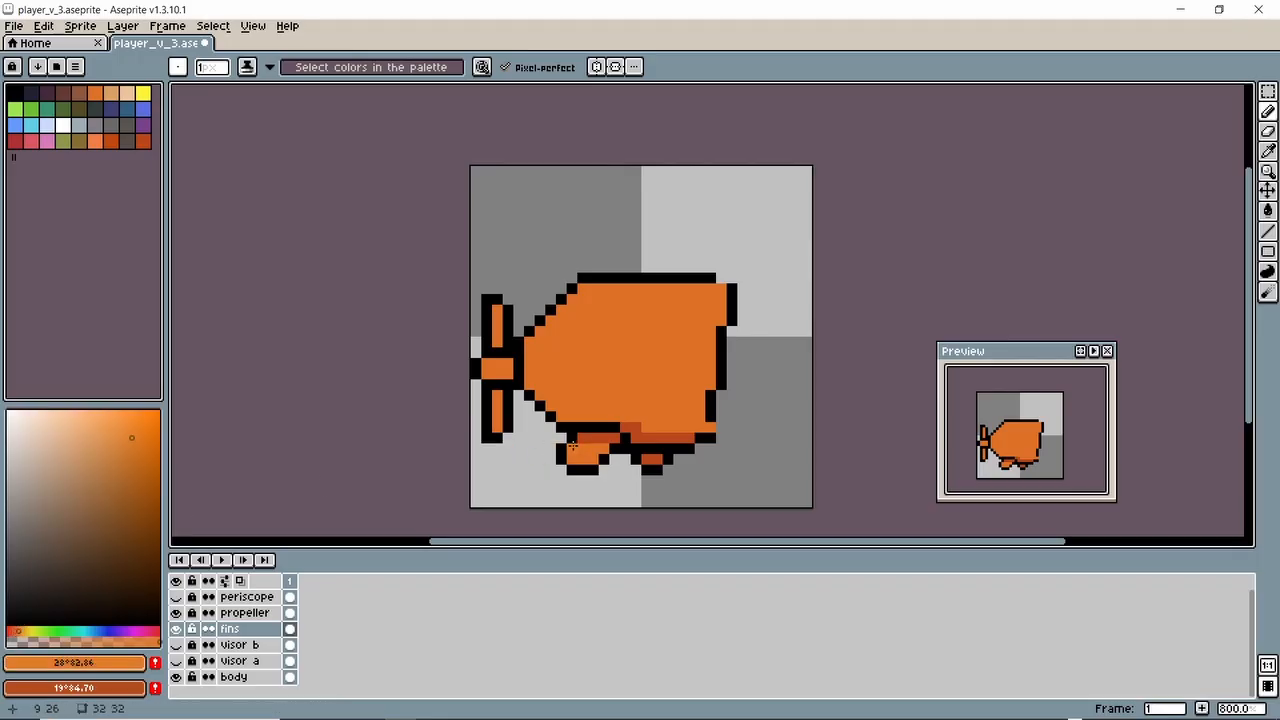
pyautogui.moveTo(572, 447); pyautogui.dragTo(664, 440)
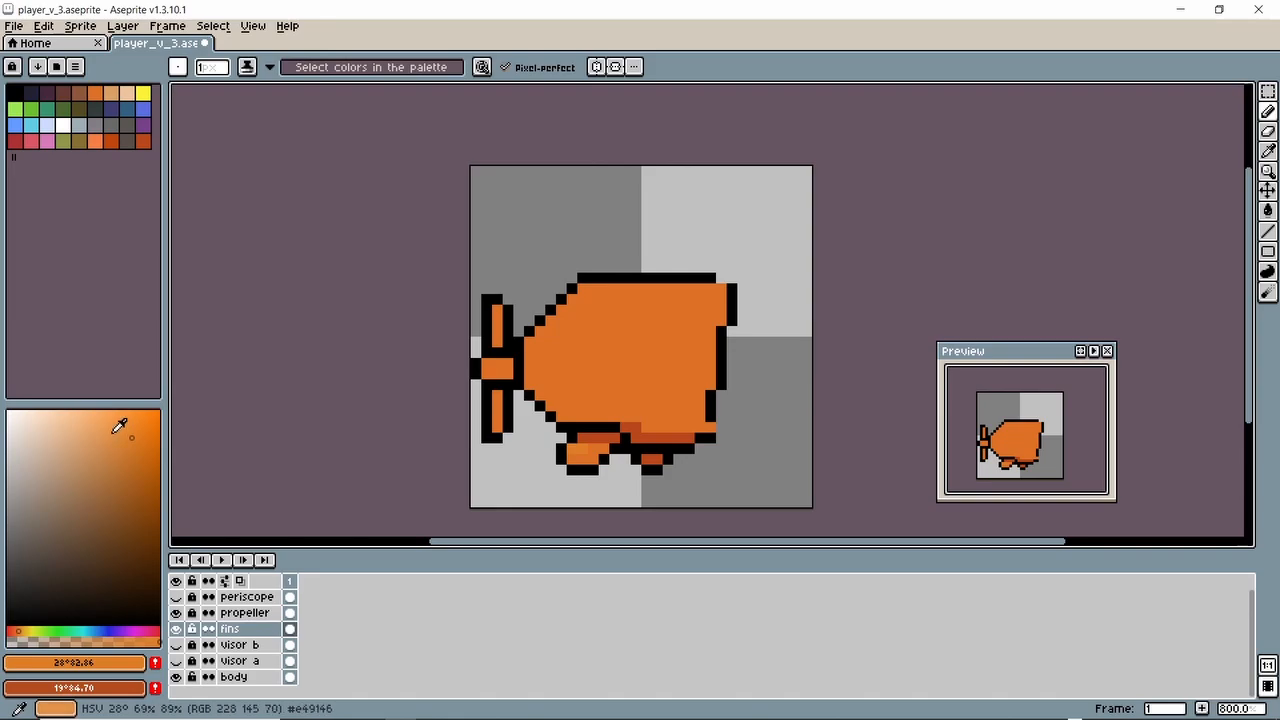
# - Mix the light orange #e4a246, add it to the palette, and paint a highlight at the front of the rear fin
pyautogui.click(113, 432)
pyautogui.click(22, 631)
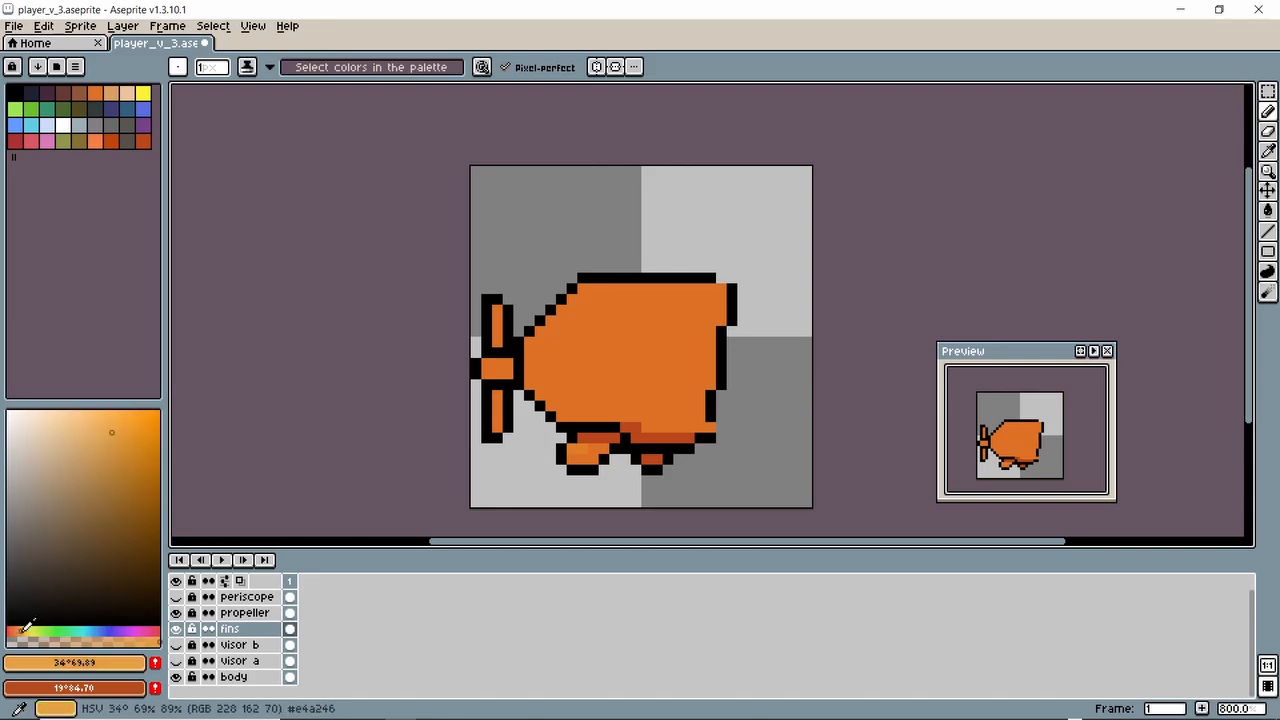
pyautogui.click(155, 663)
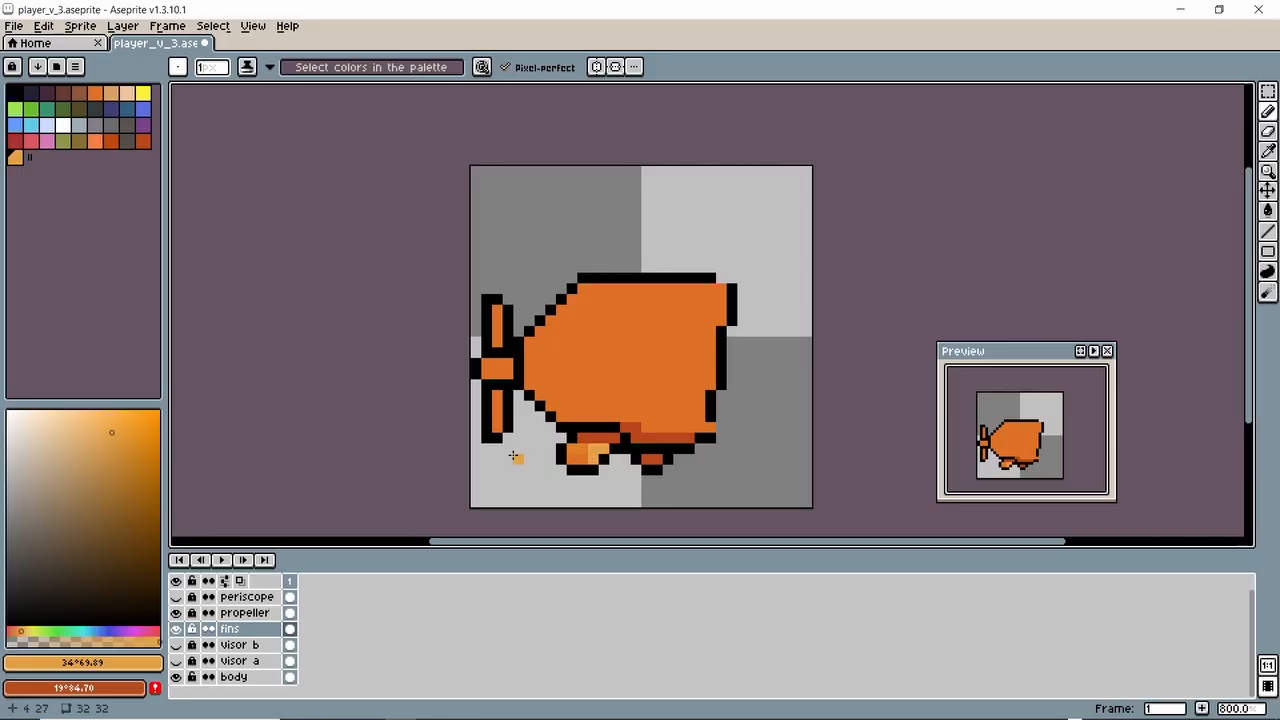
pyautogui.scroll(1, 1008, 454)
pyautogui.moveTo(1006, 451); pyautogui.dragTo(1025, 418)
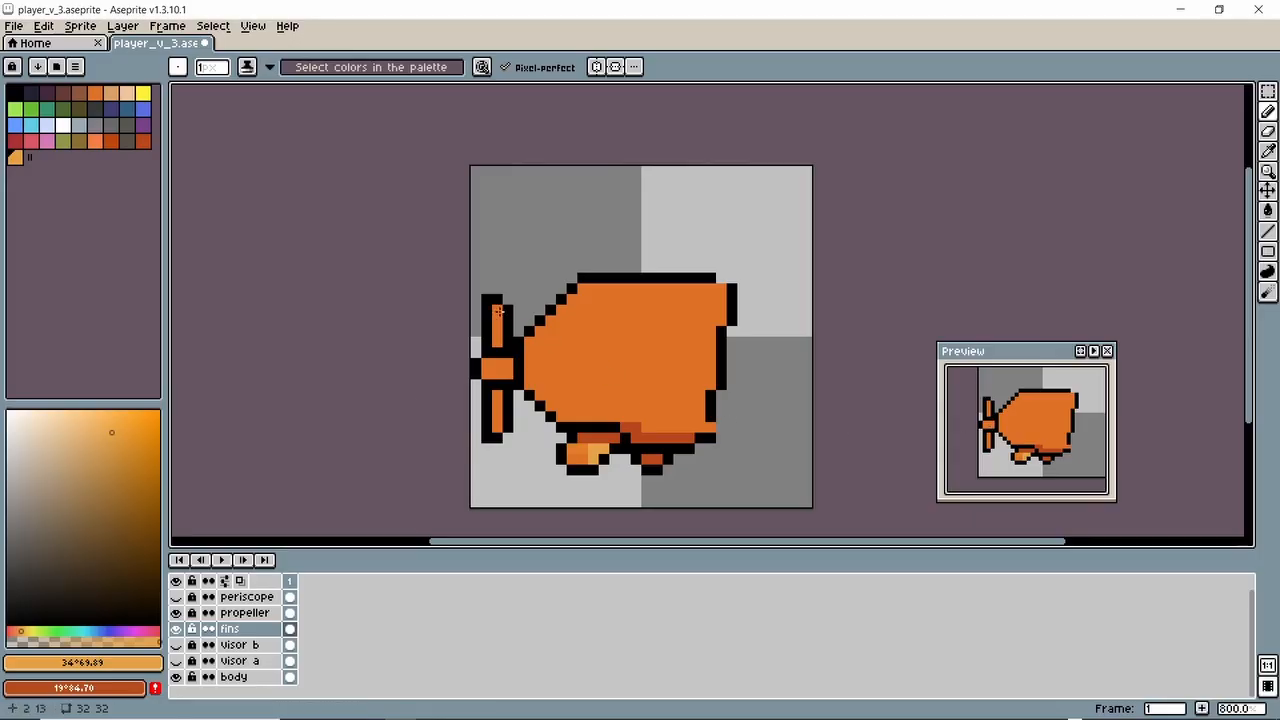
# - On the propeller layer, highlight the upper blade's tip in light orange and shade the lower blade's tip in dark orange
pyautogui.click(229, 613)
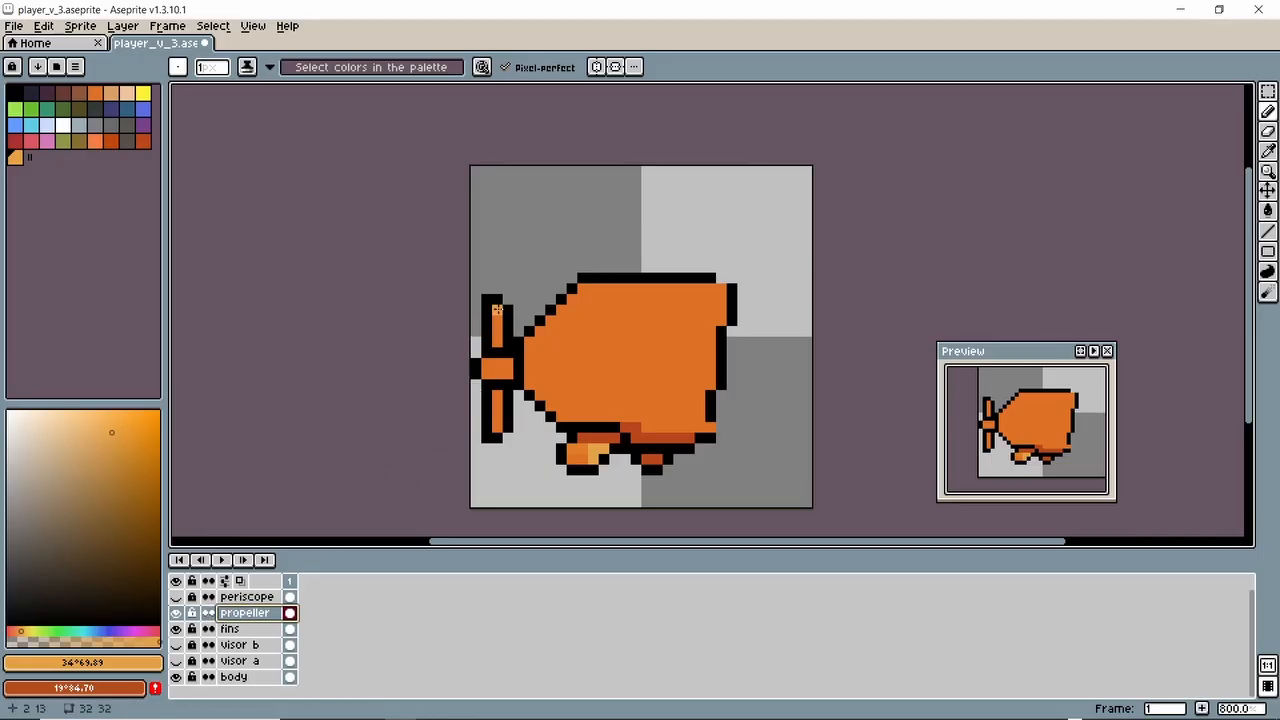
pyautogui.moveTo(497, 310); pyautogui.dragTo(497, 323)
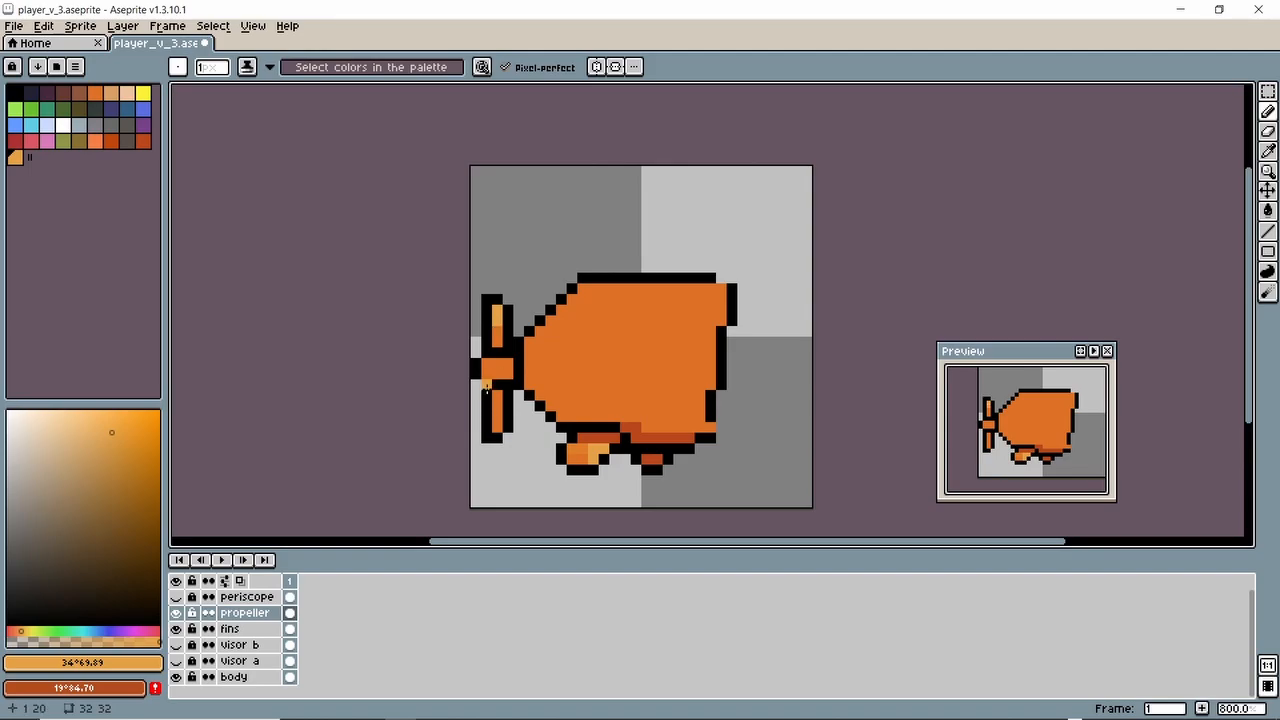
pyautogui.click(143, 141)
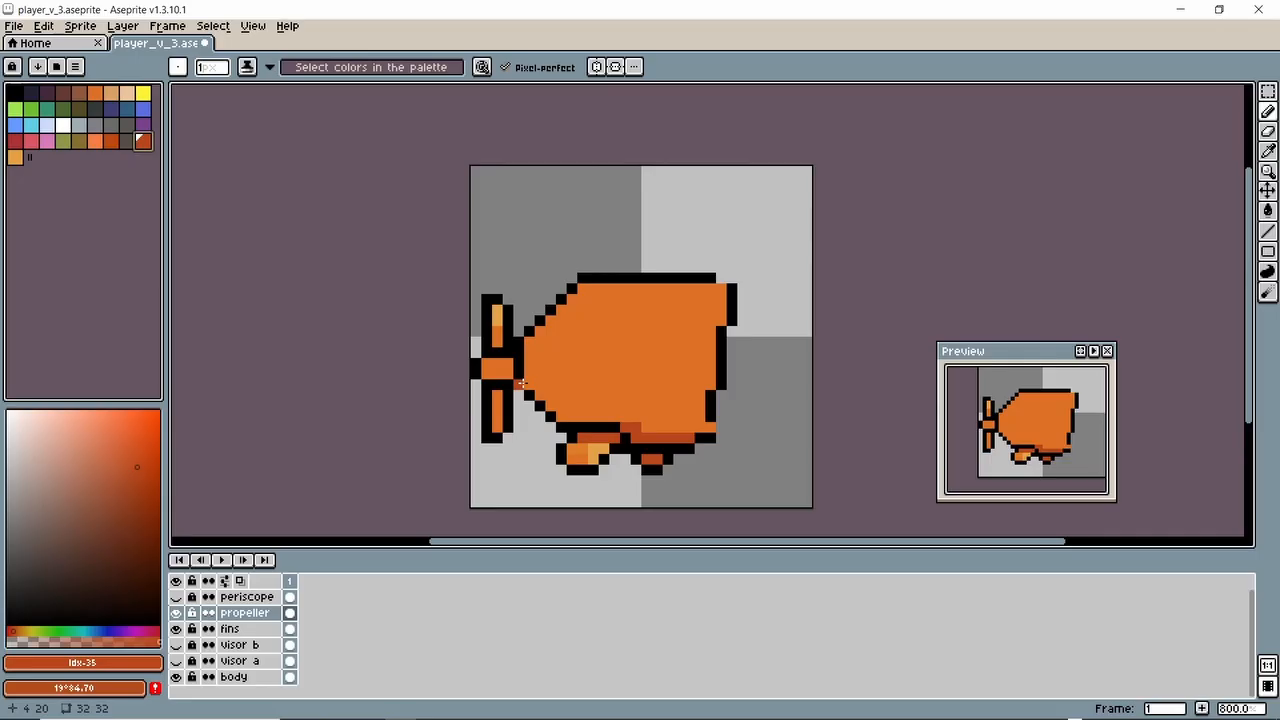
pyautogui.click(493, 427)
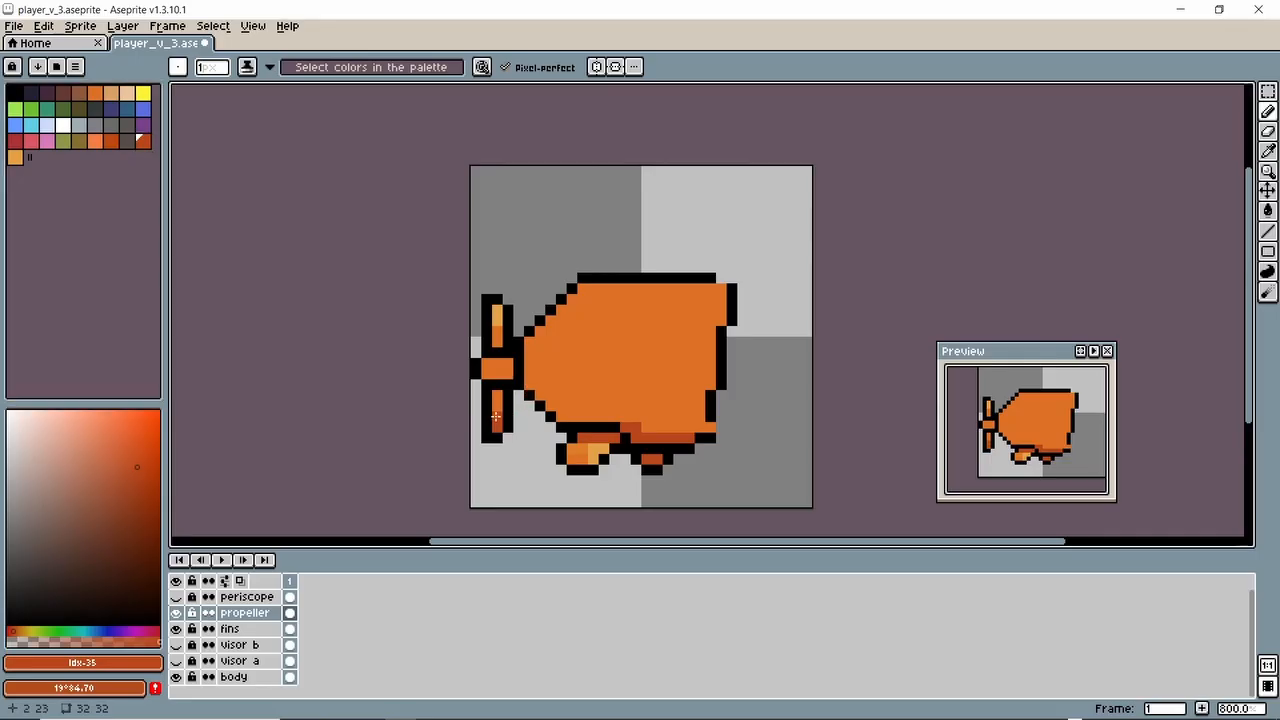
# - Shade the propeller hub with the medium, light and dark oranges sampled from the rear fin
pyautogui.keyDown('alt'); pyautogui.click(585, 441); pyautogui.keyUp('alt')
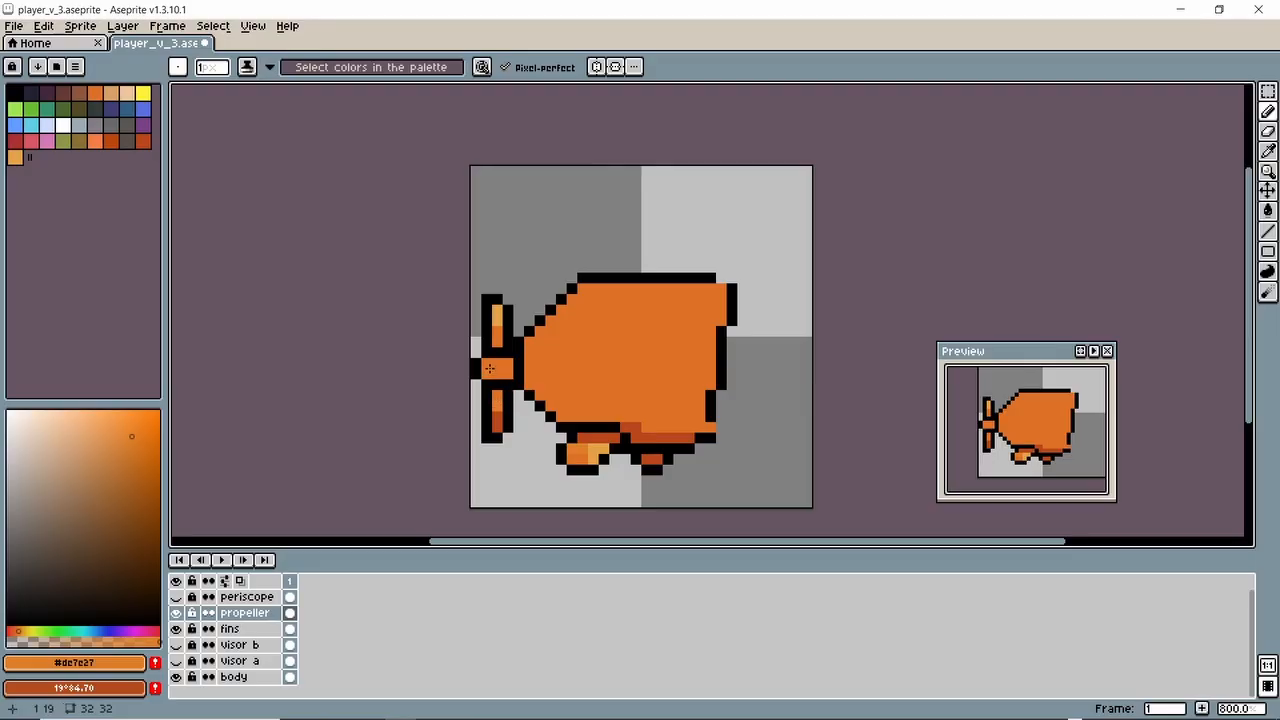
pyautogui.moveTo(587, 438); pyautogui.dragTo(595, 446)
pyautogui.keyDown('alt'); pyautogui.click(598, 449); pyautogui.keyUp('alt')
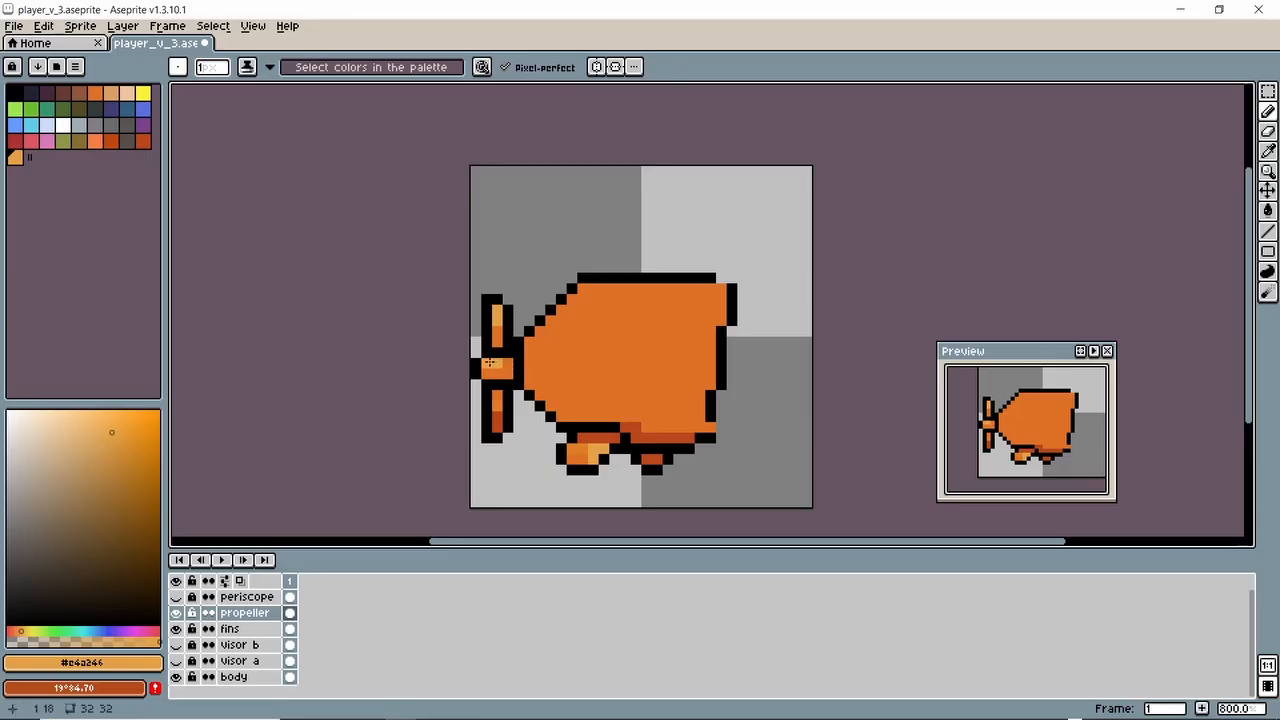
pyautogui.keyDown('alt'); pyautogui.click(576, 441); pyautogui.keyUp('alt')
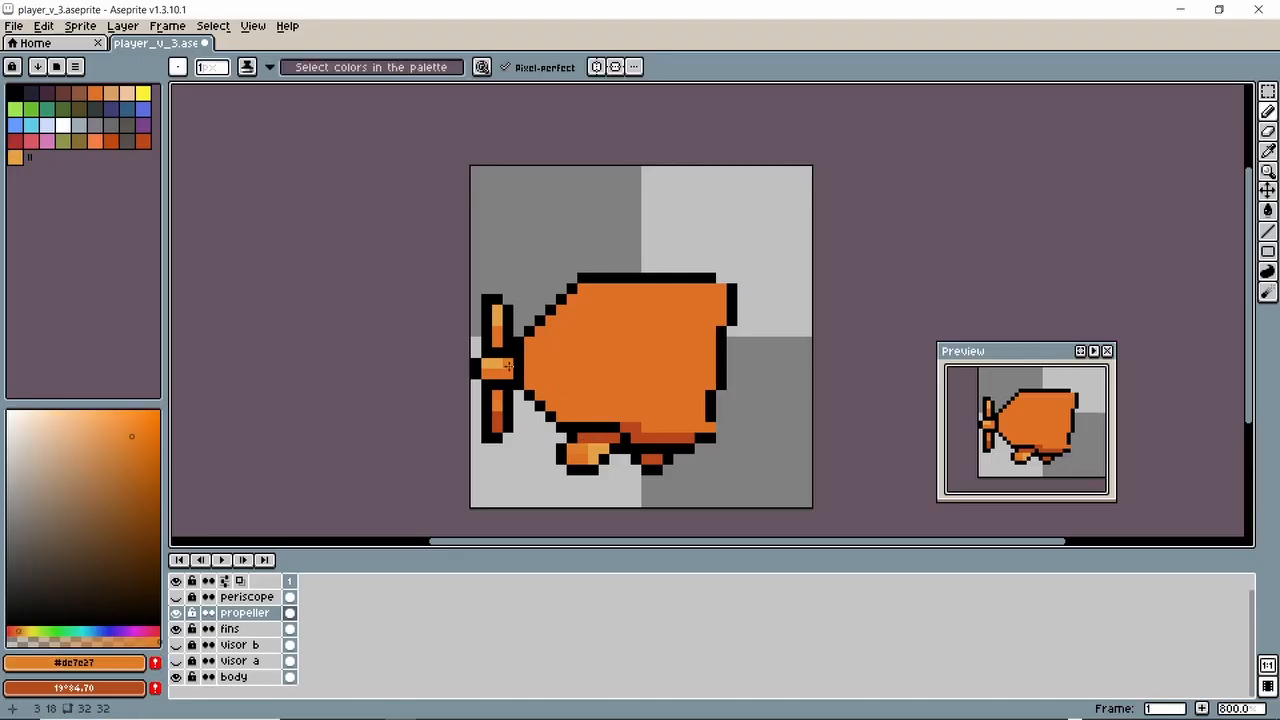
pyautogui.keyDown('alt'); pyautogui.click(603, 437); pyautogui.keyUp('alt')
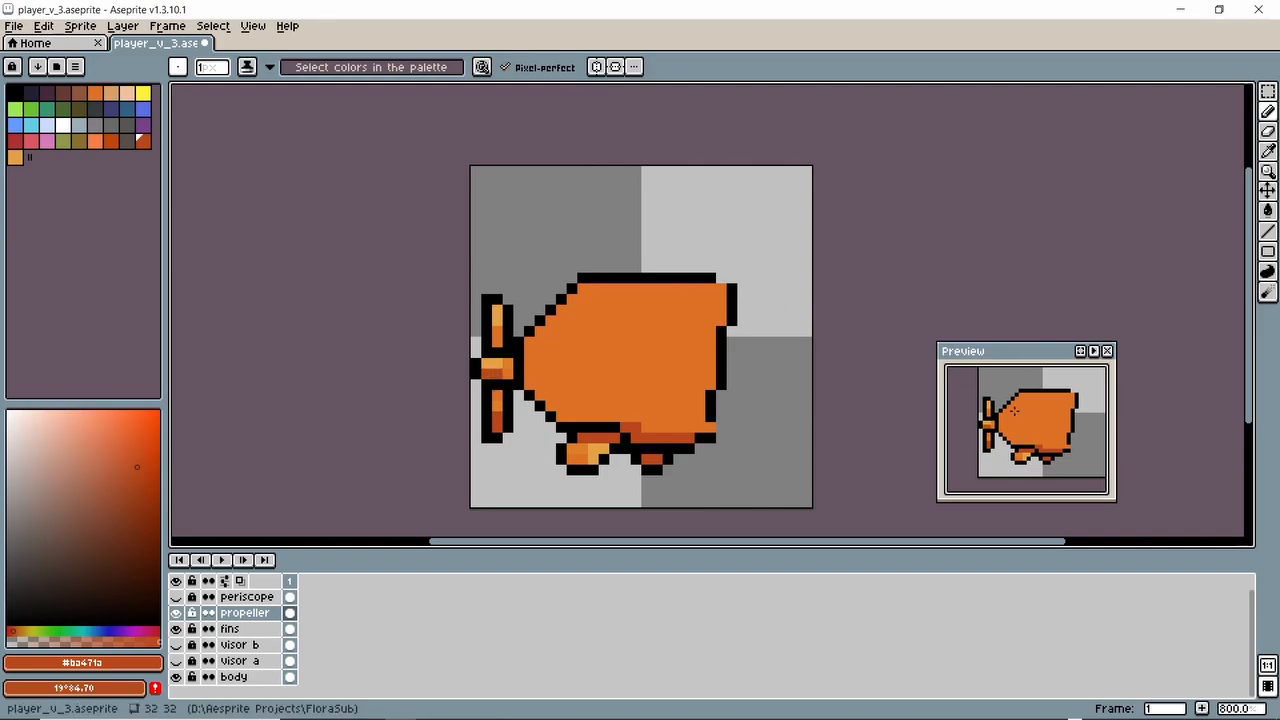
pyautogui.scroll(1, 1014, 410)
pyautogui.scroll(-1, 1014, 410)
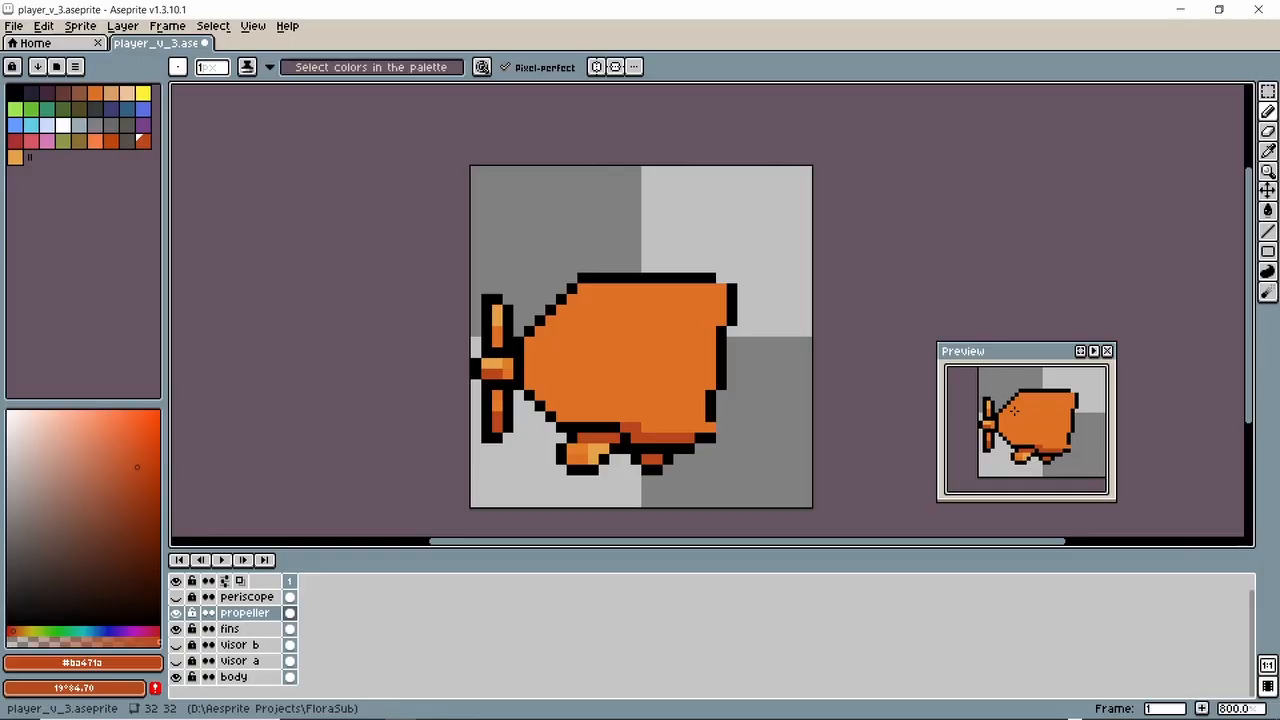
# - Make the visor a, visor b and periscope layers visible
pyautogui.click(177, 661)
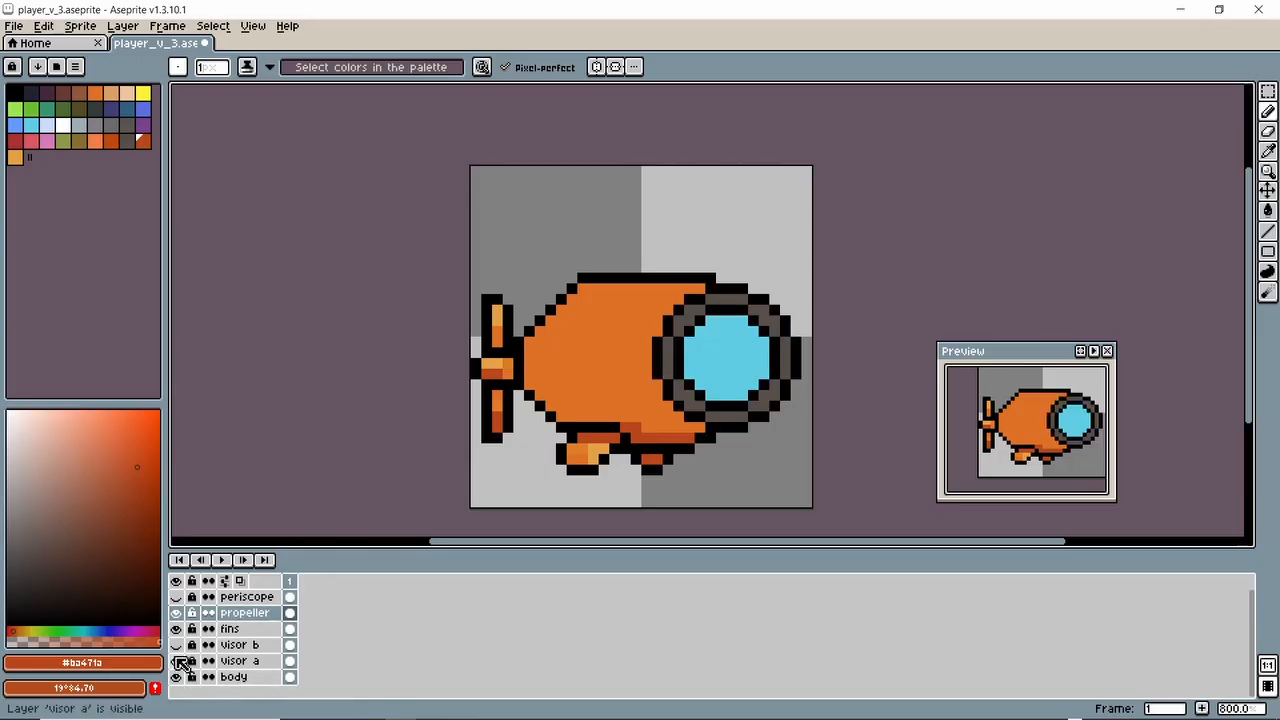
pyautogui.click(178, 645)
pyautogui.click(176, 597)
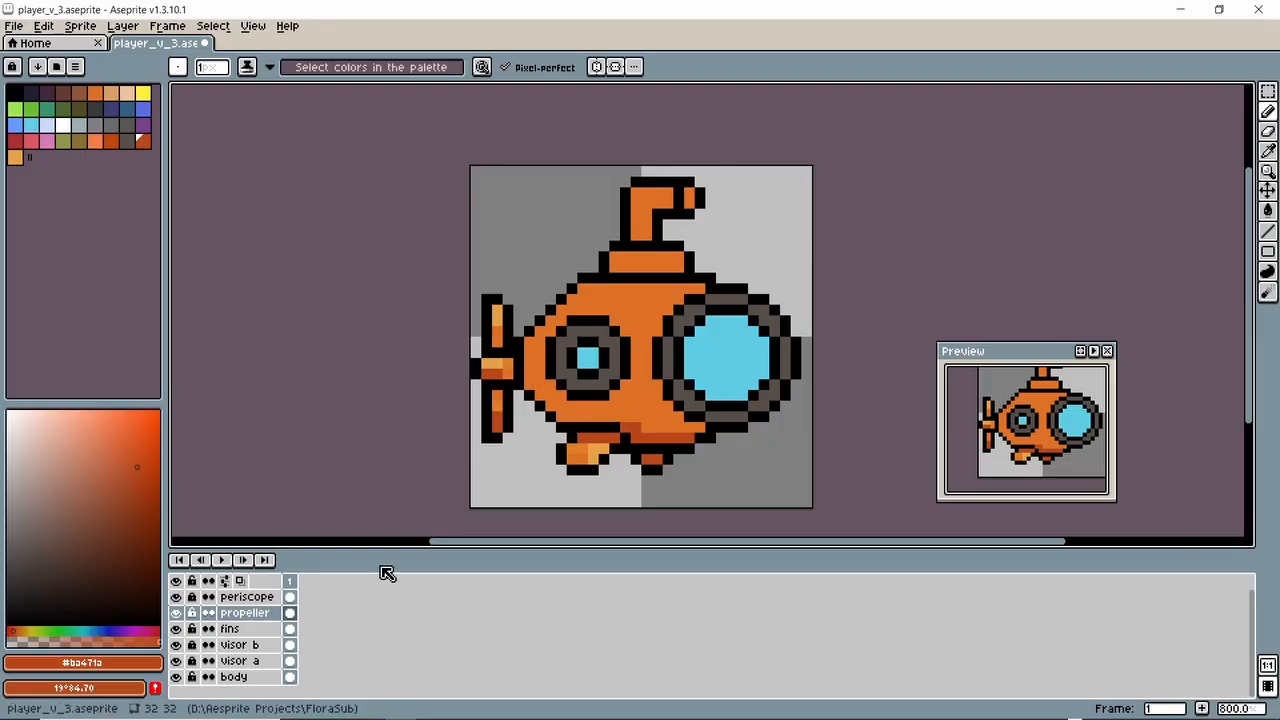
# - Make the body layer active and shade the hull's rear edges with dark orange #ba471a
pyautogui.doubleClick(236, 677)
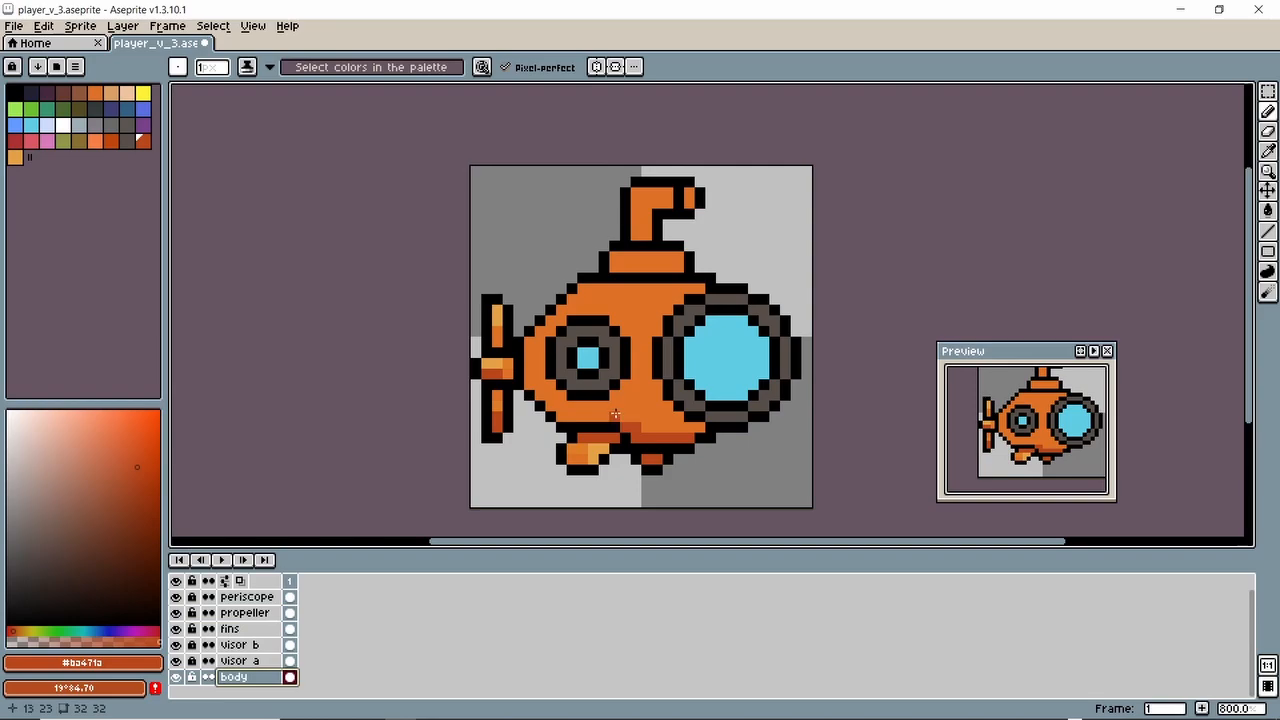
pyautogui.press('Return')
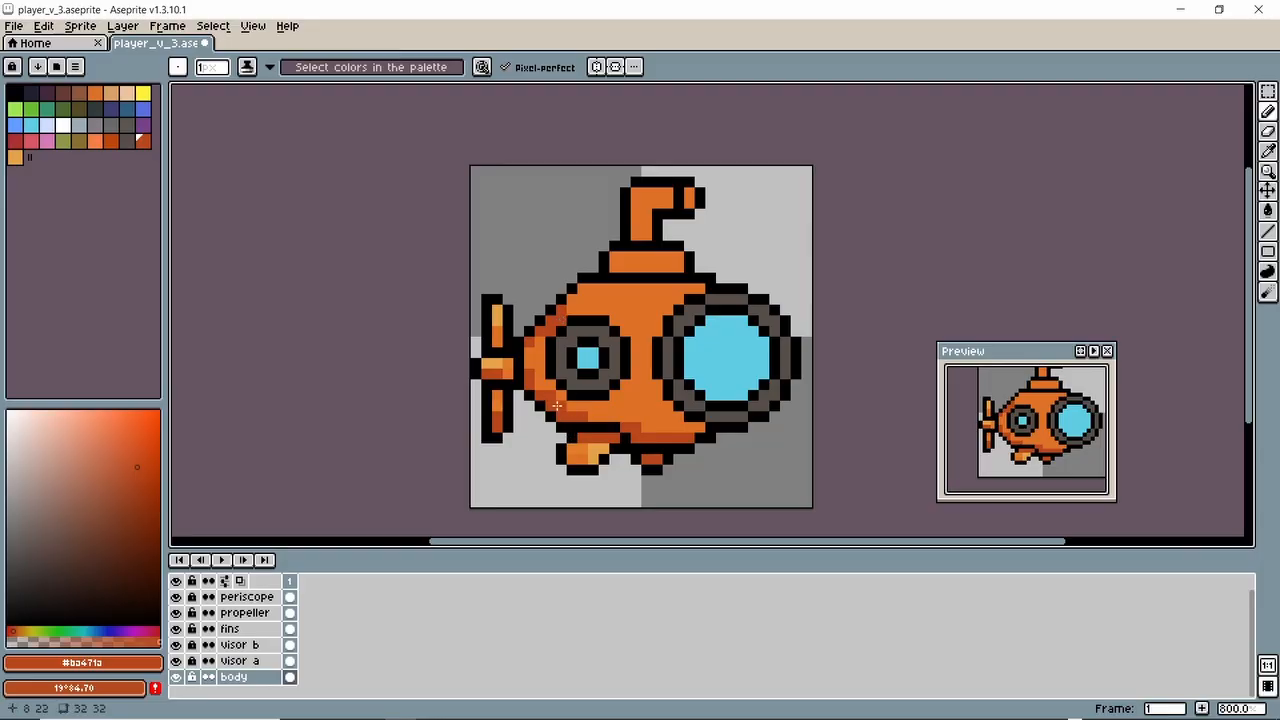
# - Sample the medium orange from the rear fin and paint it on the hull's tail behind the small porthole
pyautogui.press('i')
pyautogui.click(590, 452)
pyautogui.press('b')
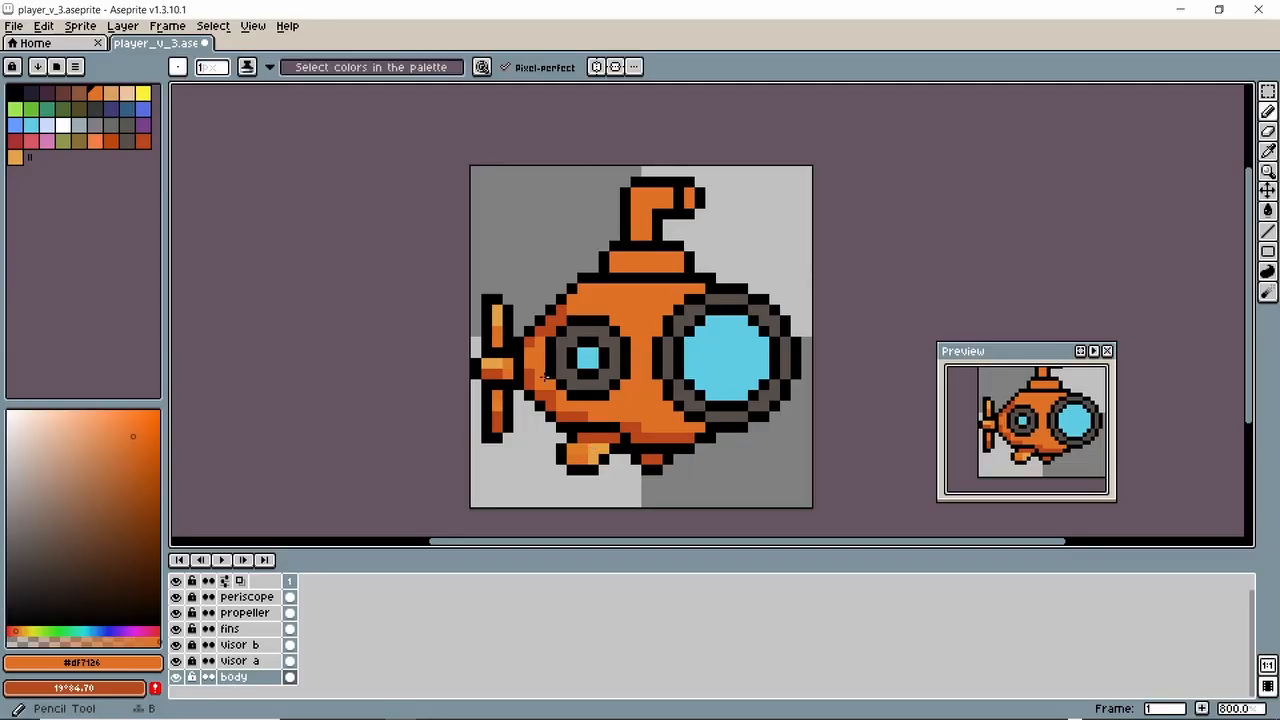
pyautogui.press('i')
pyautogui.click(588, 445)
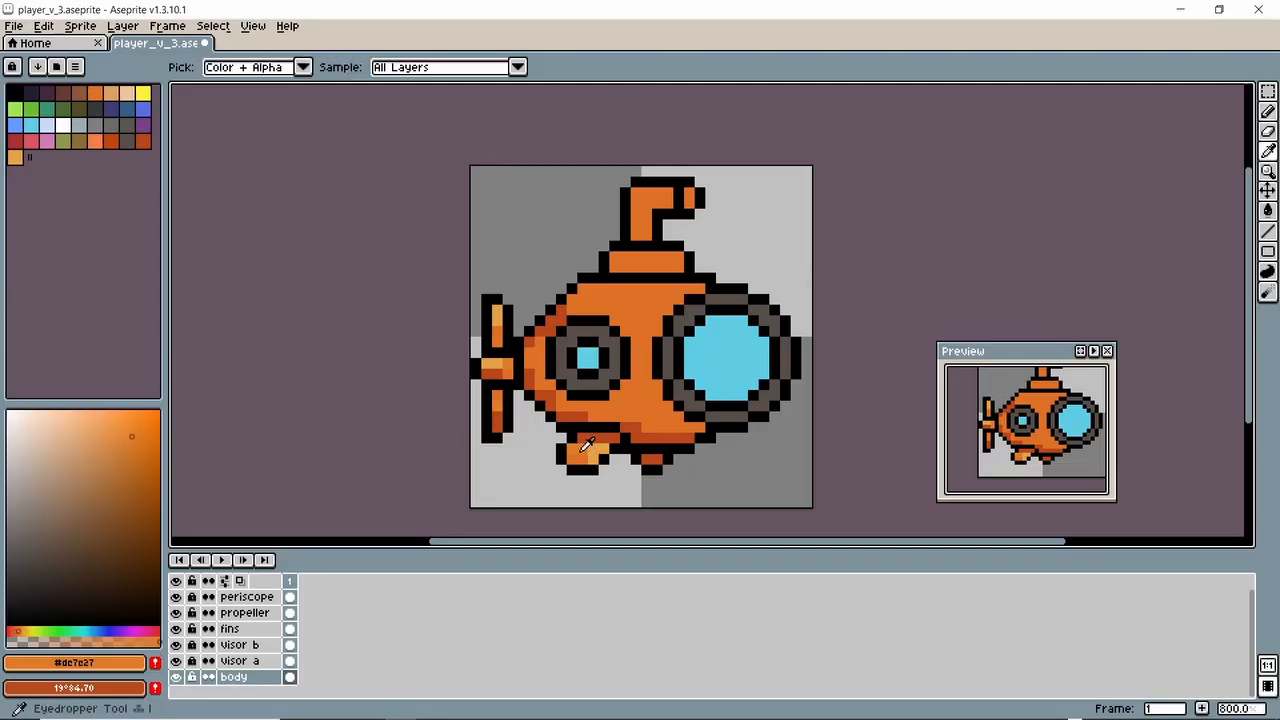
pyautogui.press('b')
pyautogui.click(531, 363)
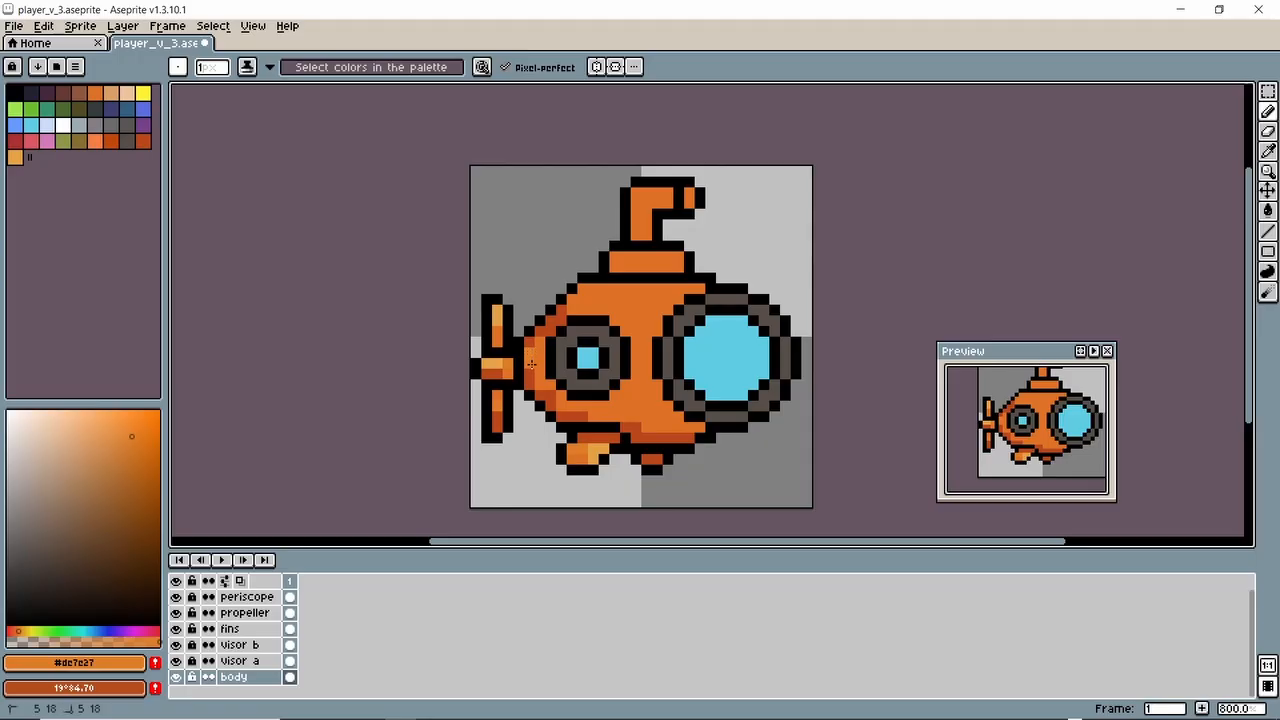
pyautogui.click(538, 366)
pyautogui.click(538, 376)
pyautogui.click(541, 384)
# - Sample the hull's dark orange and add shadow pixels along the lower edges of both portholes
pyautogui.press('i')
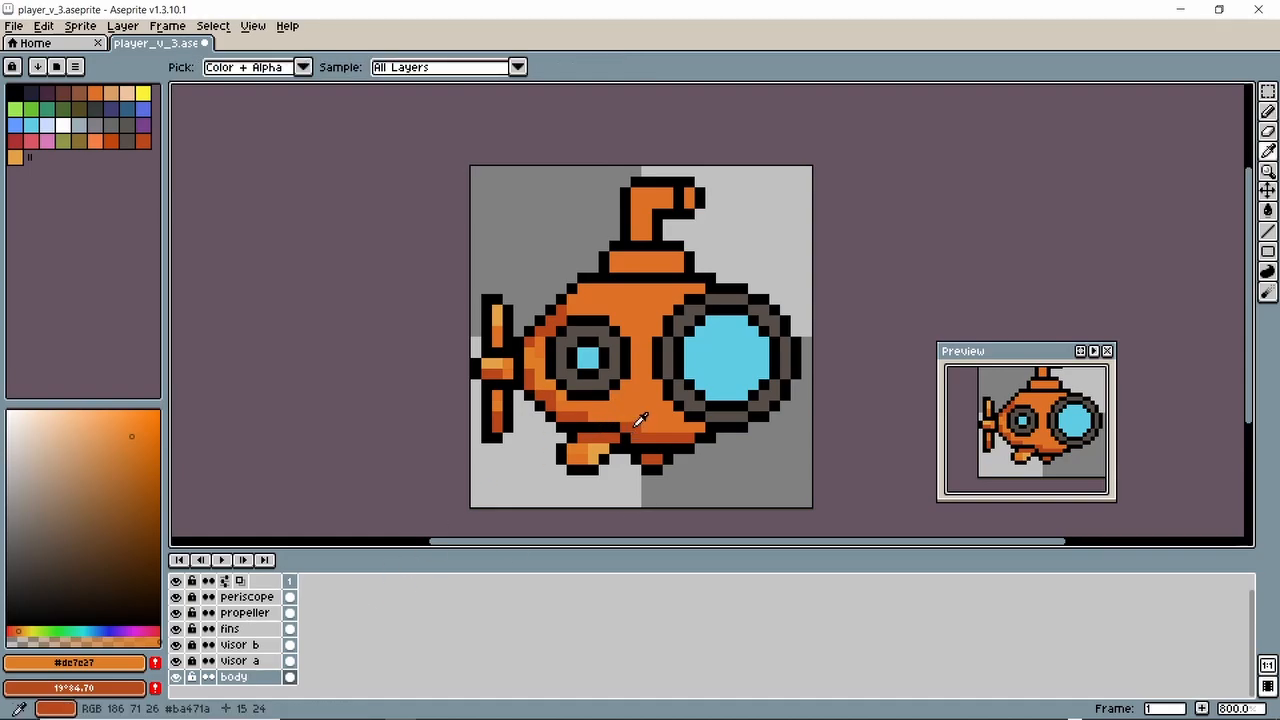
pyautogui.click(640, 420)
pyautogui.press('b')
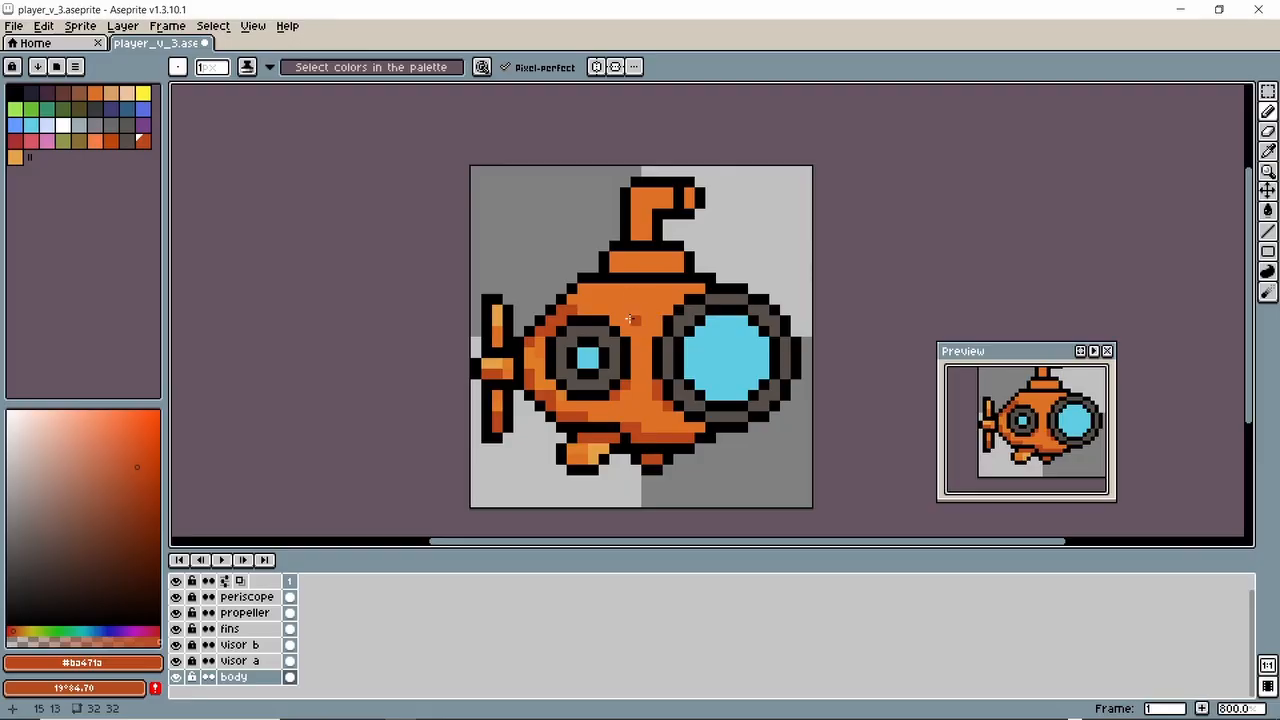
# - Highlight the hull's upper edge with light orange #e4a246 sampled from the propeller, and add brighter accents there in yellow #e4c346
pyautogui.keyDown('alt'); pyautogui.click(496, 312); pyautogui.keyUp('alt')
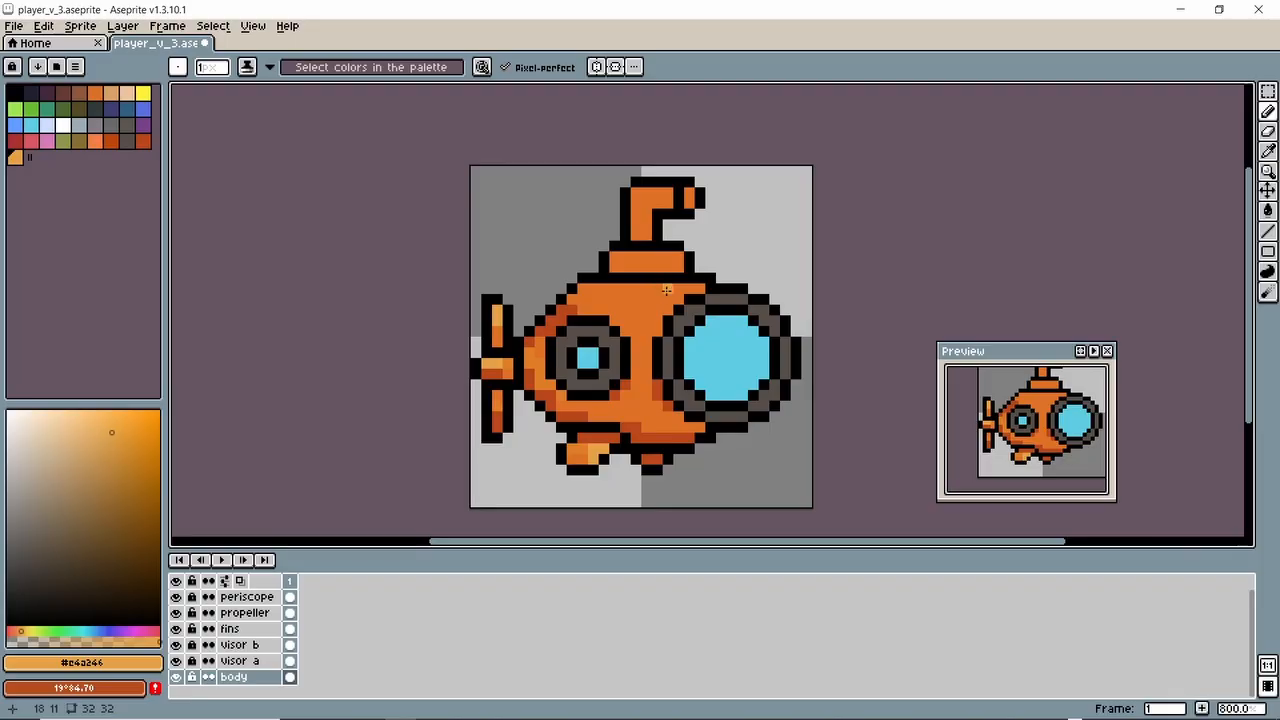
pyautogui.moveTo(697, 289)
pyautogui.mouseDown()
pyautogui.moveTo(642, 290)
pyautogui.moveTo(672, 300)
pyautogui.moveTo(583, 291)
pyautogui.mouseUp()
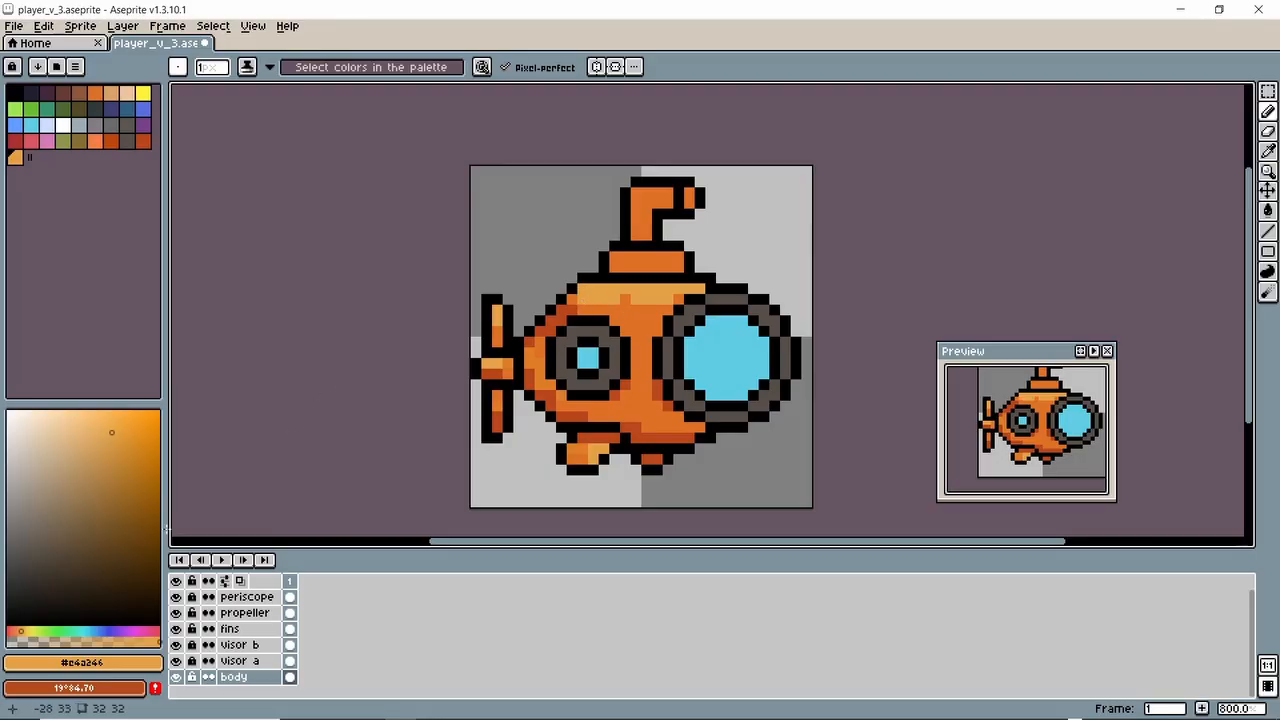
pyautogui.click(29, 630)
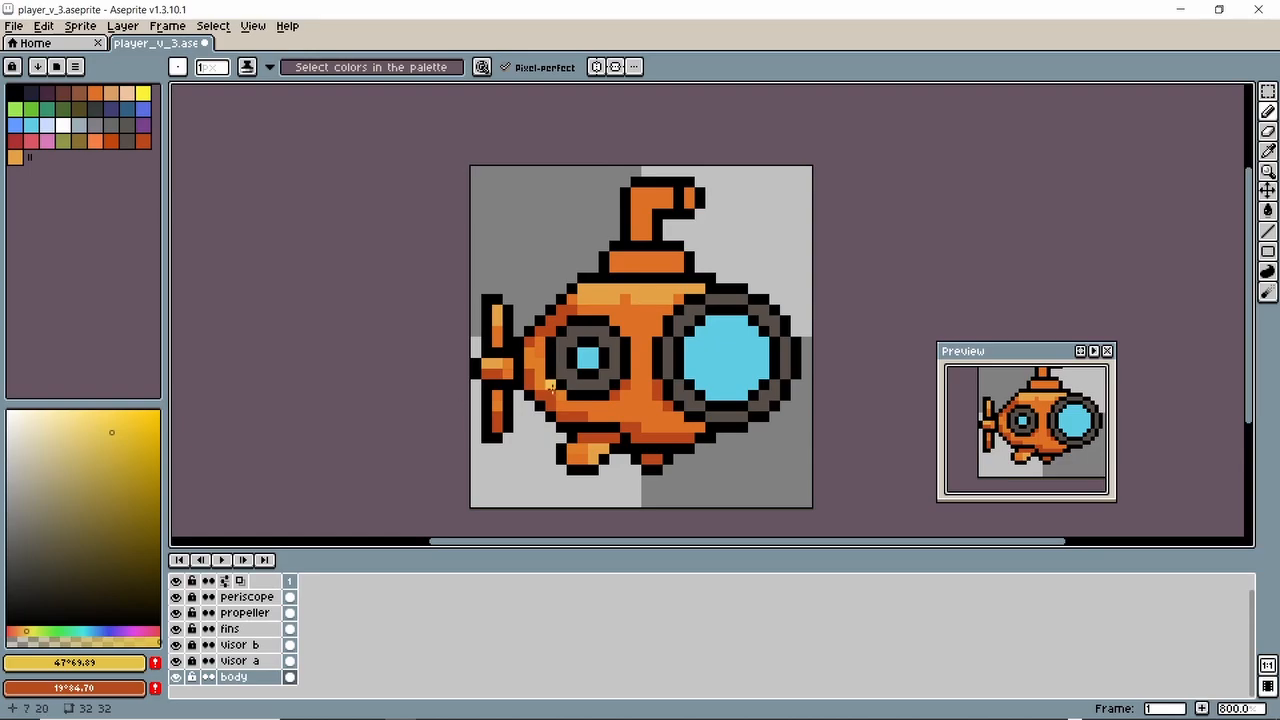
pyautogui.moveTo(666, 310); pyautogui.dragTo(648, 310)
pyautogui.click(668, 298)
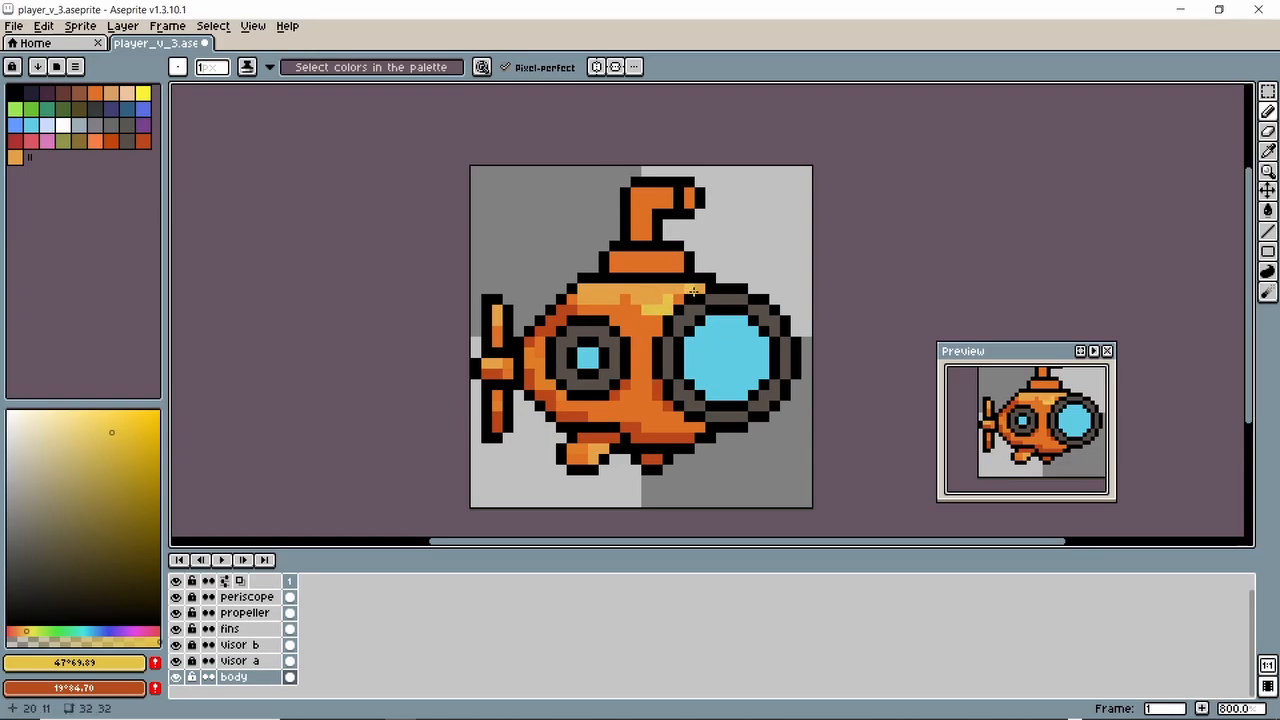
pyautogui.moveTo(699, 290)
pyautogui.mouseDown()
pyautogui.moveTo(639, 297)
pyautogui.moveTo(652, 293)
pyautogui.mouseUp()
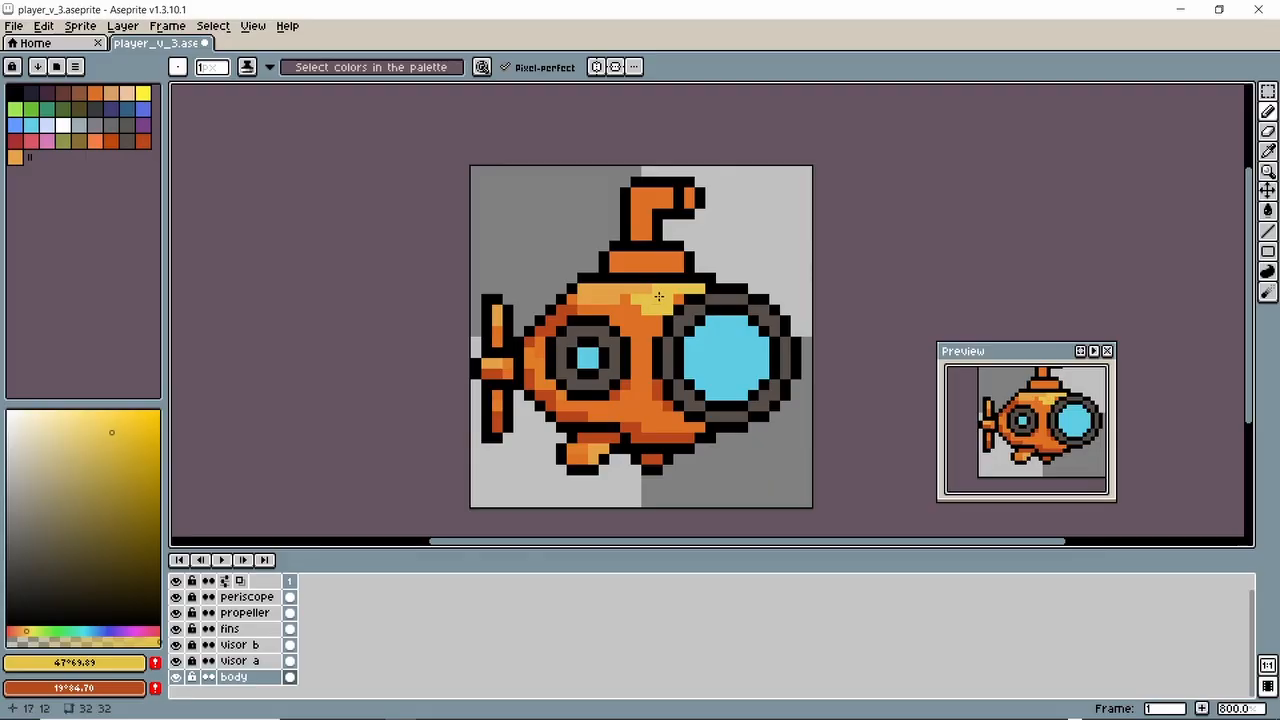
pyautogui.click(589, 290)
pyautogui.click(602, 290)
# - Add yellow #e4c346 highlight pixels to the propeller and the rear fin, each on its own layer
pyautogui.scroll(-4, 491, 343)
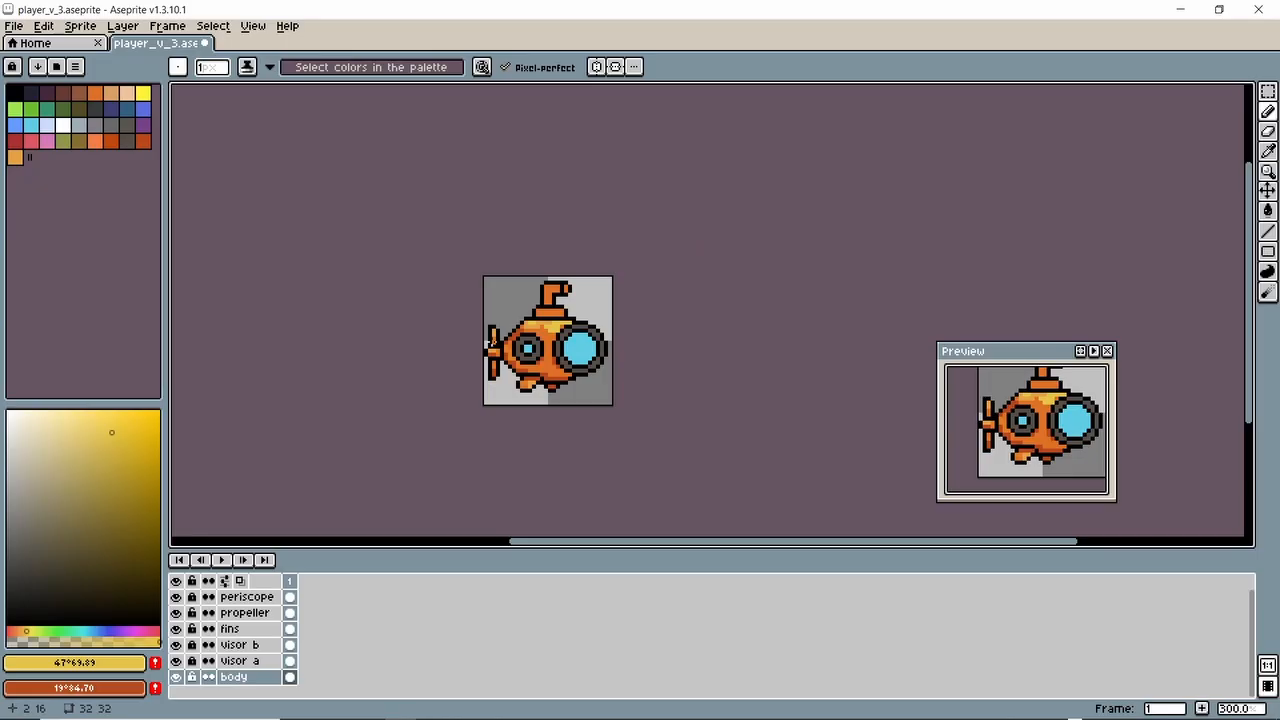
pyautogui.scroll(3, 491, 343)
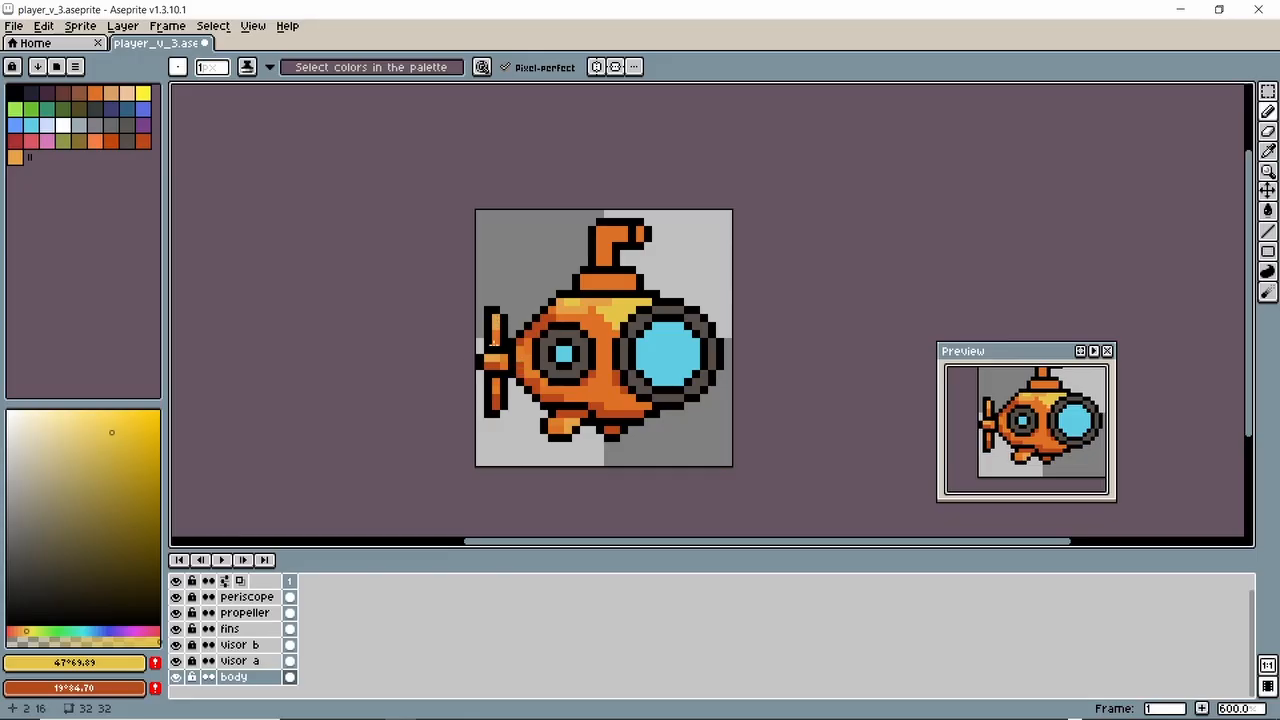
pyautogui.click(242, 613)
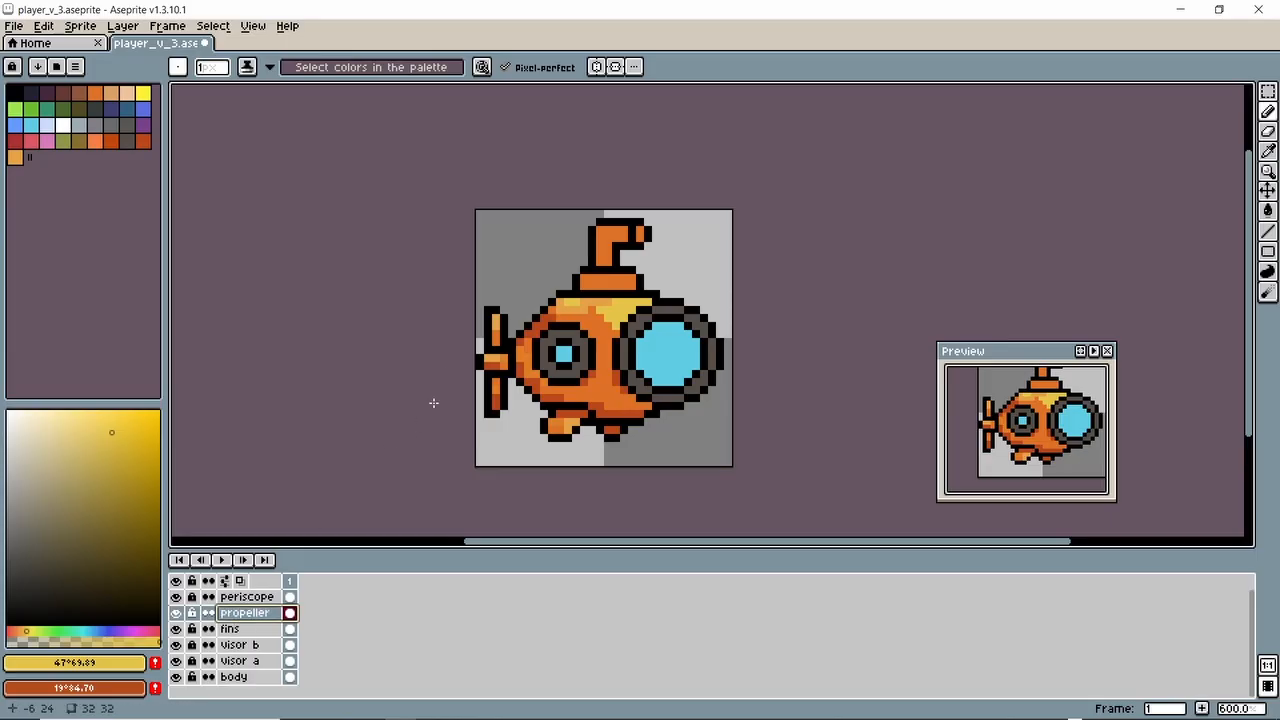
pyautogui.click(495, 319)
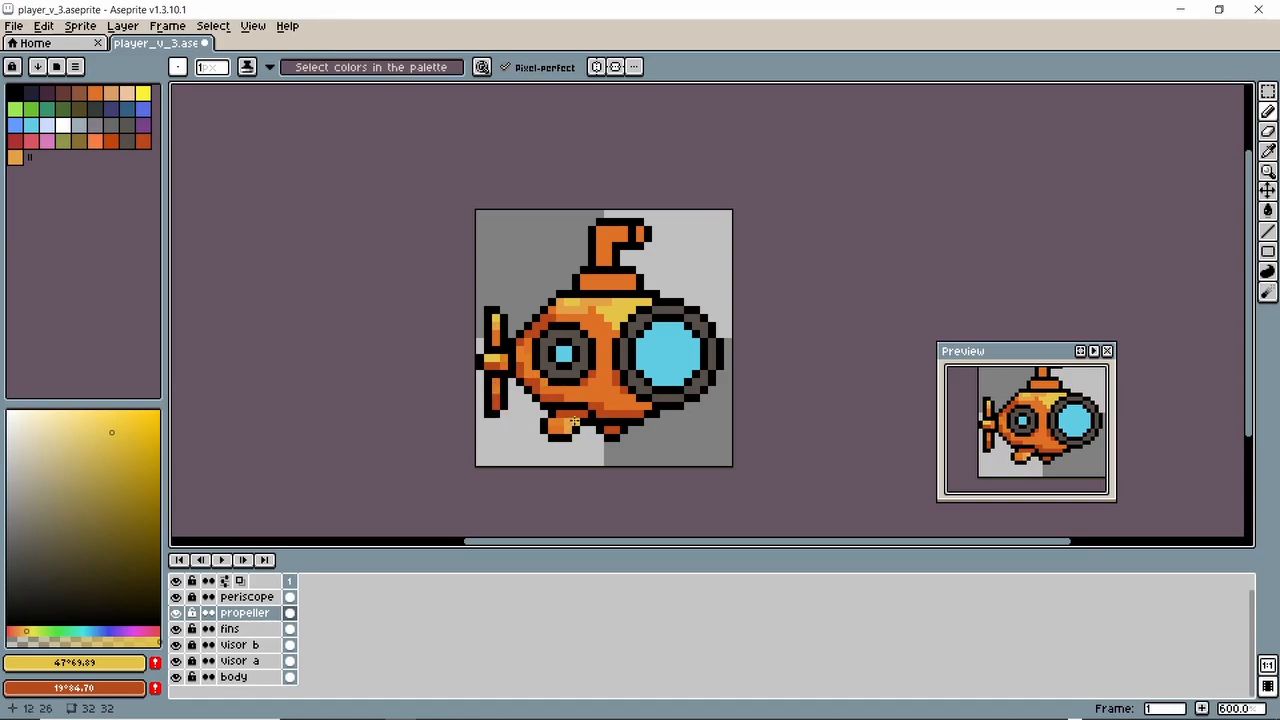
pyautogui.click(236, 630)
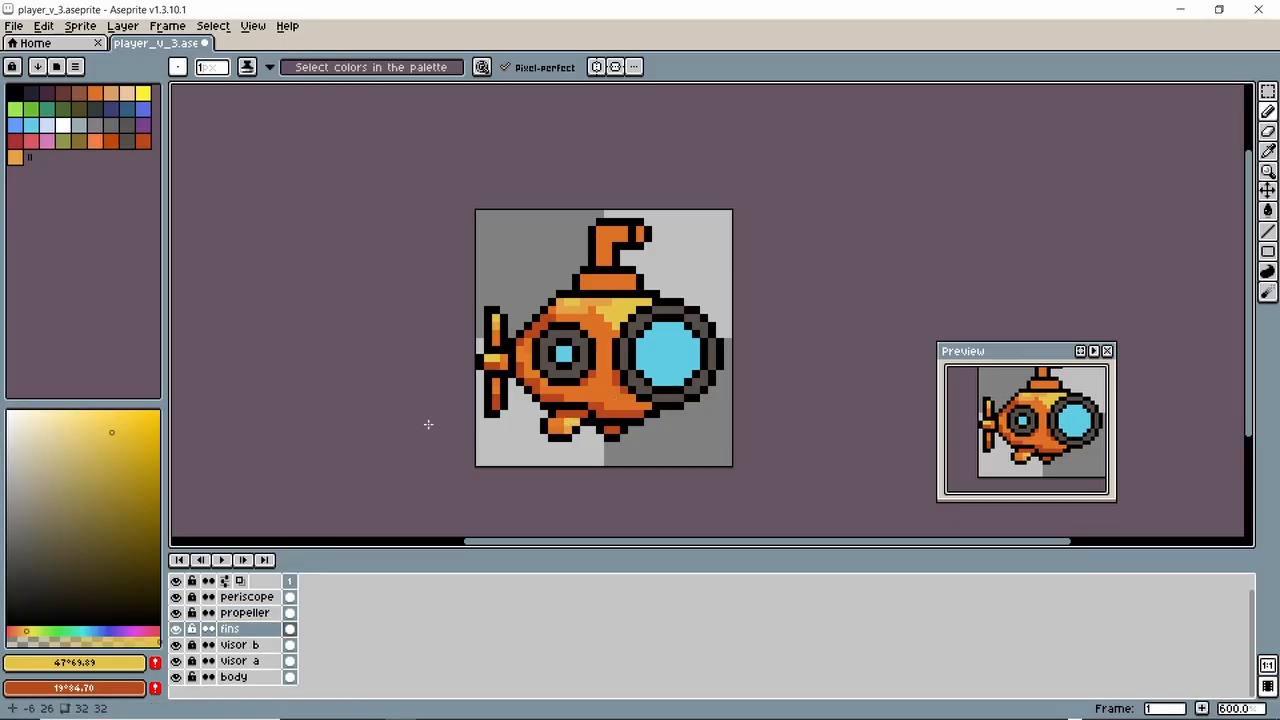
# - On the unlocked periscope layer, shade the base's rear end with dark orange #ba471a and highlight the base and tube with yellow #e4c346
pyautogui.click(240, 597)
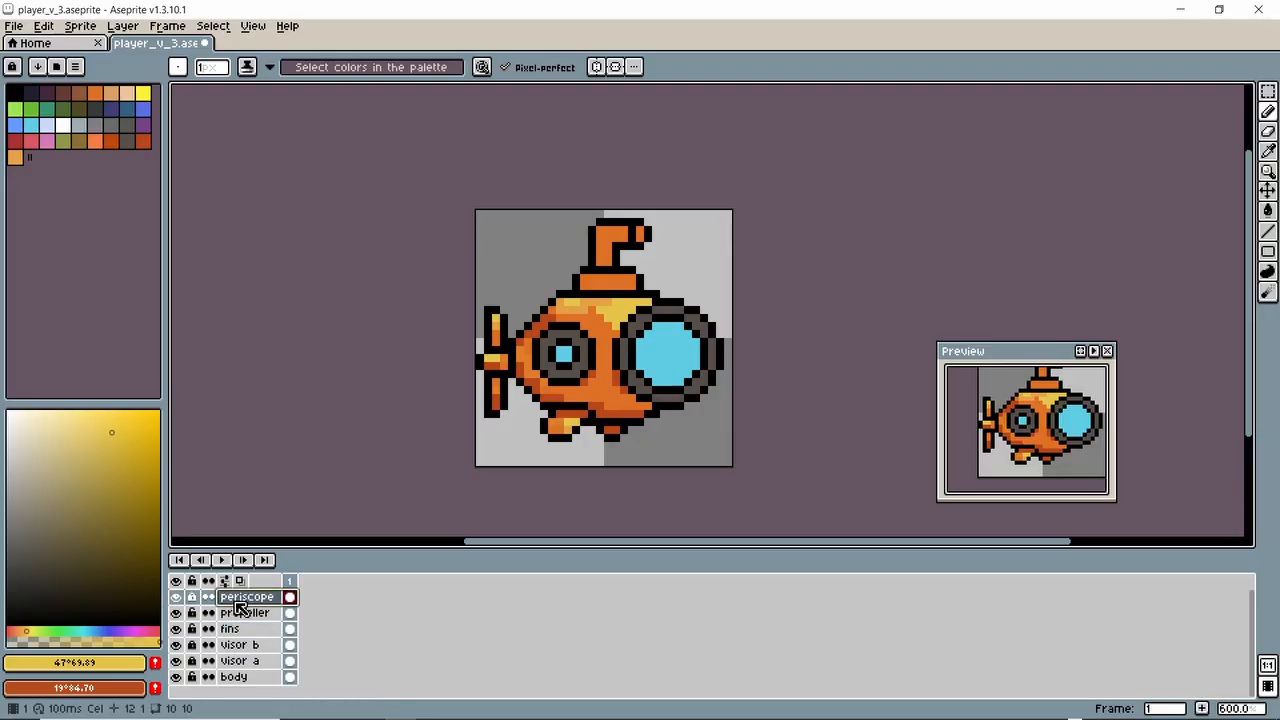
pyautogui.moveTo(586, 257); pyautogui.dragTo(580, 281)
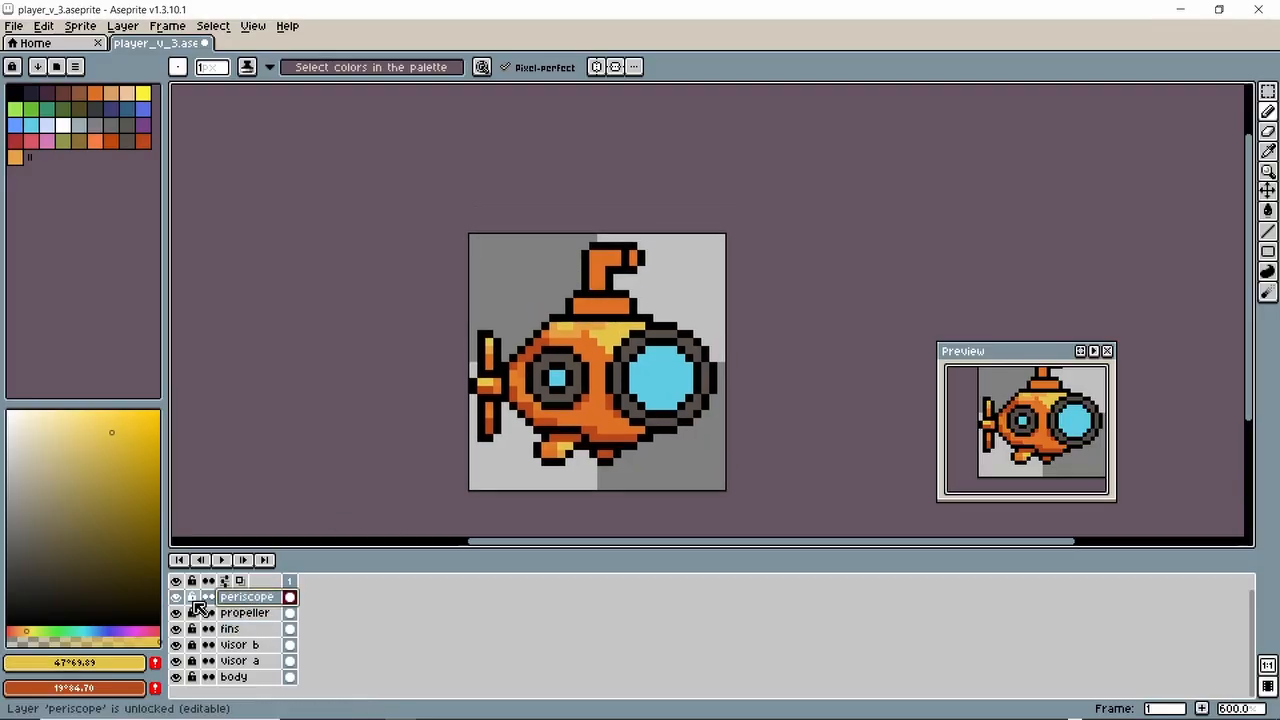
pyautogui.keyDown('alt'); pyautogui.click(618, 398); pyautogui.keyUp('alt')
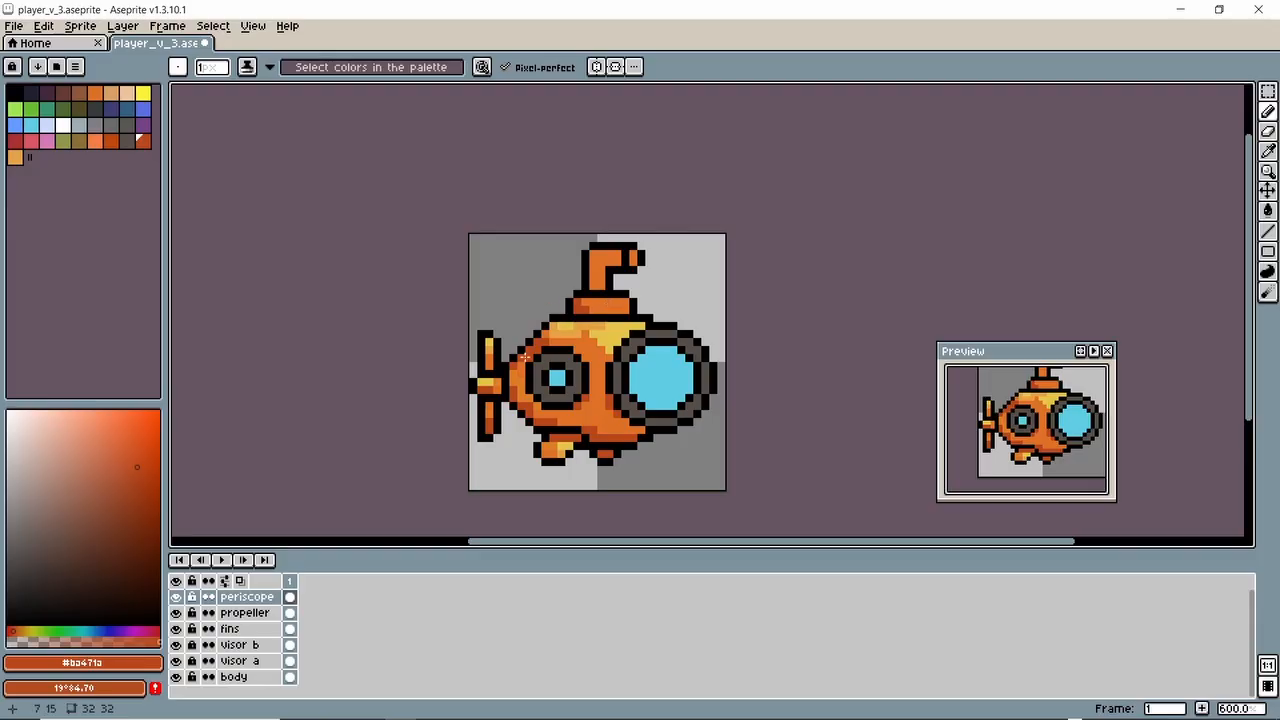
pyautogui.keyDown('alt'); pyautogui.click(614, 334); pyautogui.keyUp('alt')
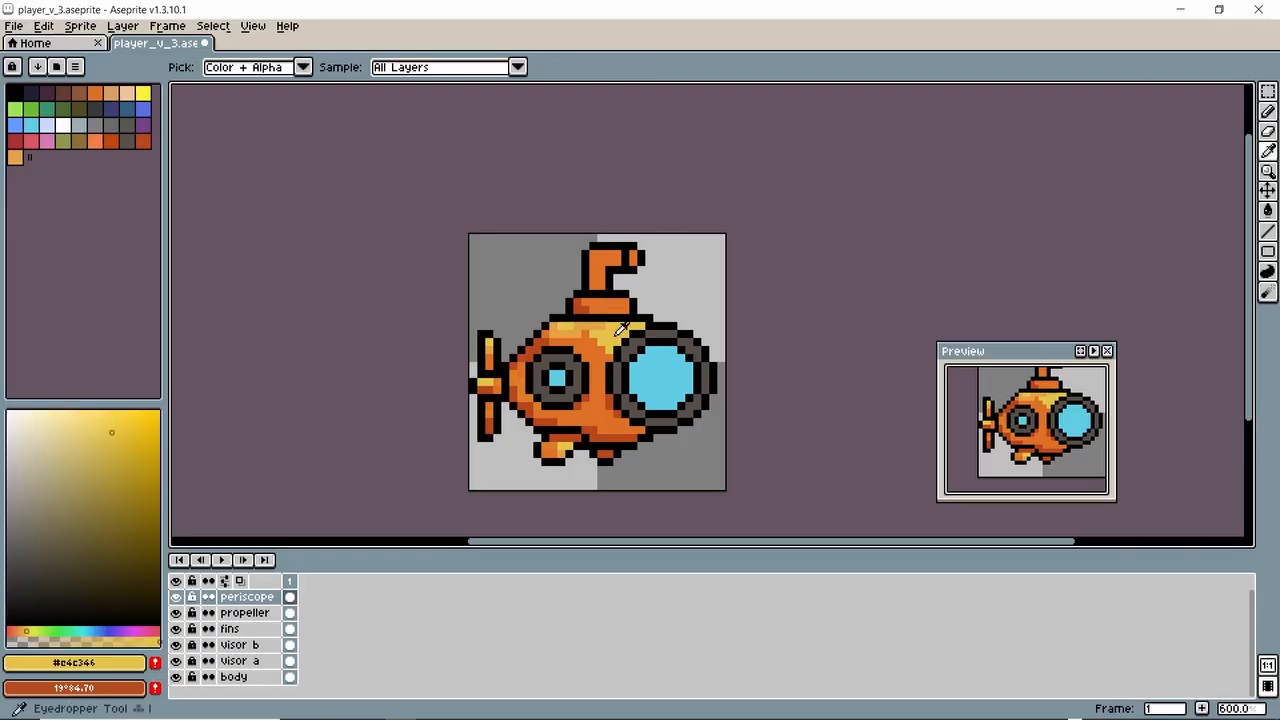
pyautogui.moveTo(624, 302); pyautogui.dragTo(589, 302)
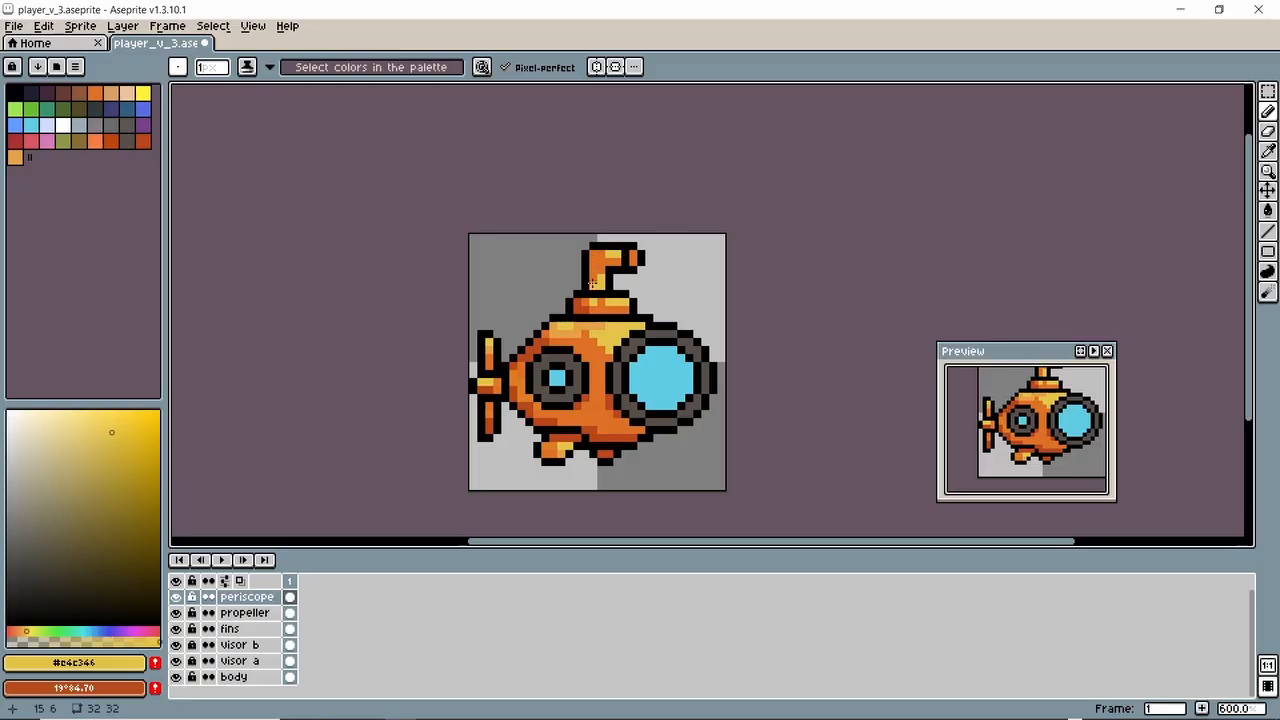
# - Sample dark orange #ba471a from the hull and shade the rear edge of the periscope tube
pyautogui.press('i')
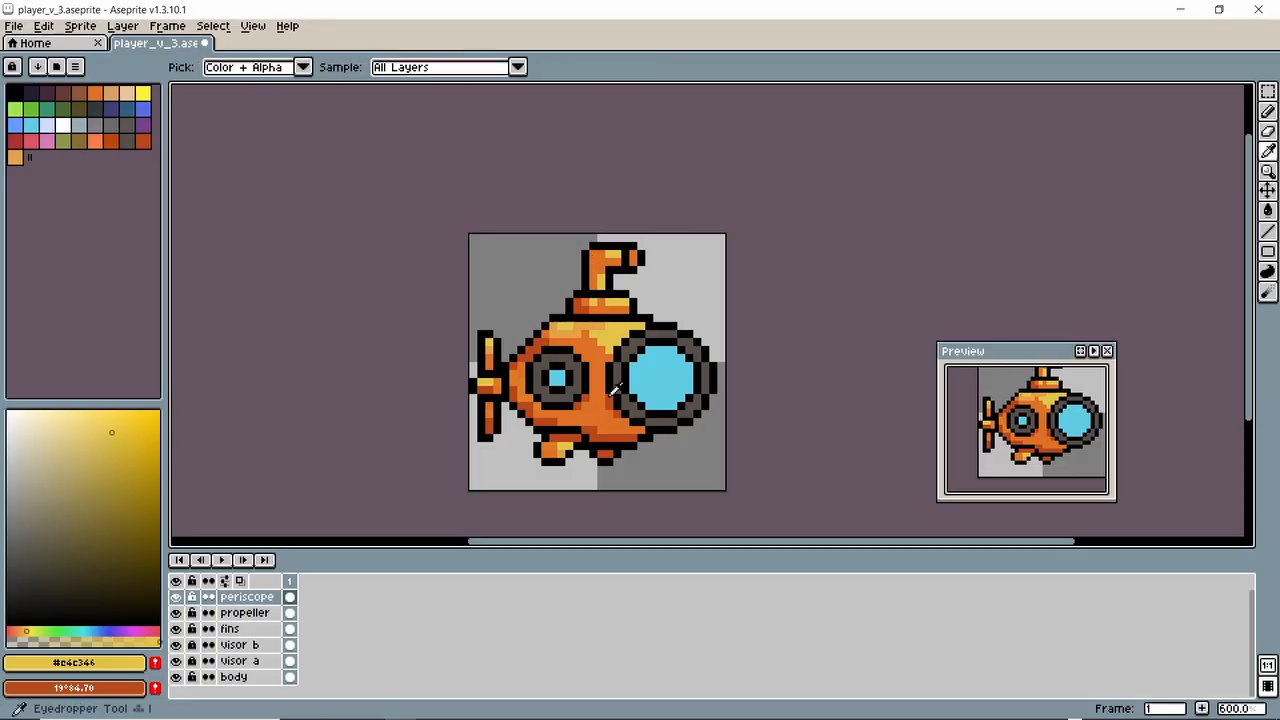
pyautogui.click(614, 389)
pyautogui.press('b')
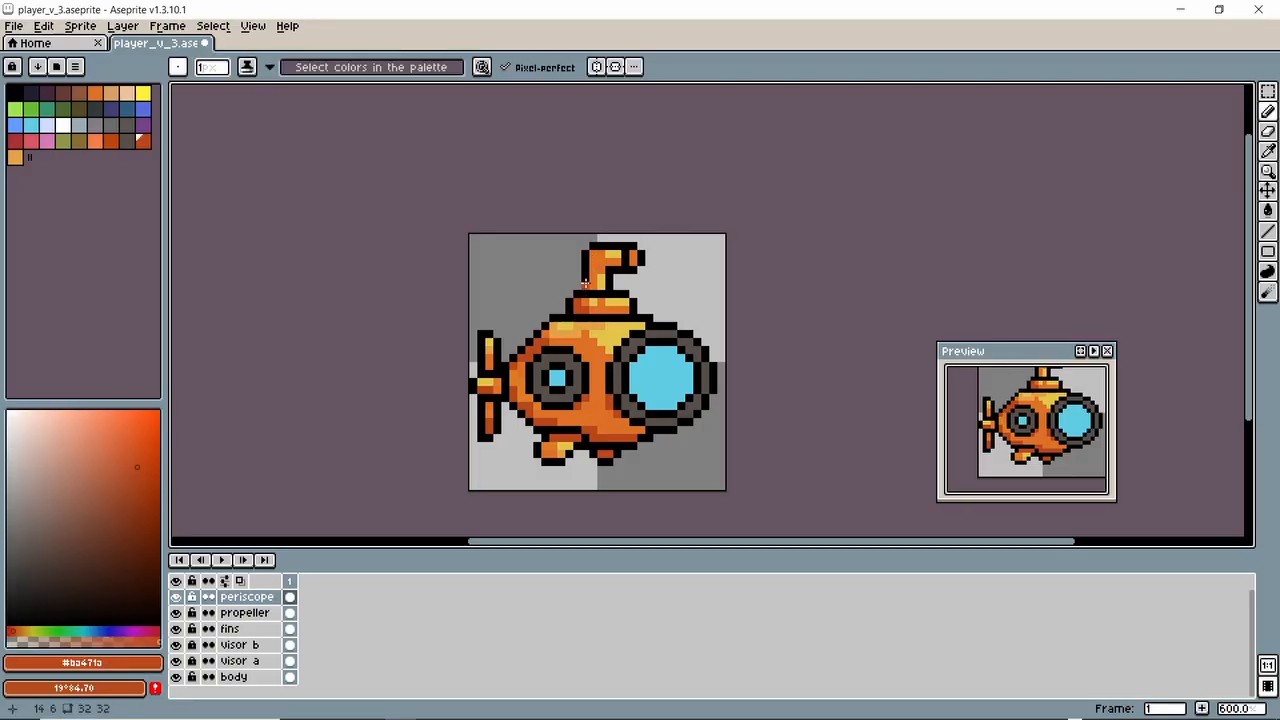
pyautogui.moveTo(593, 256); pyautogui.dragTo(595, 275)
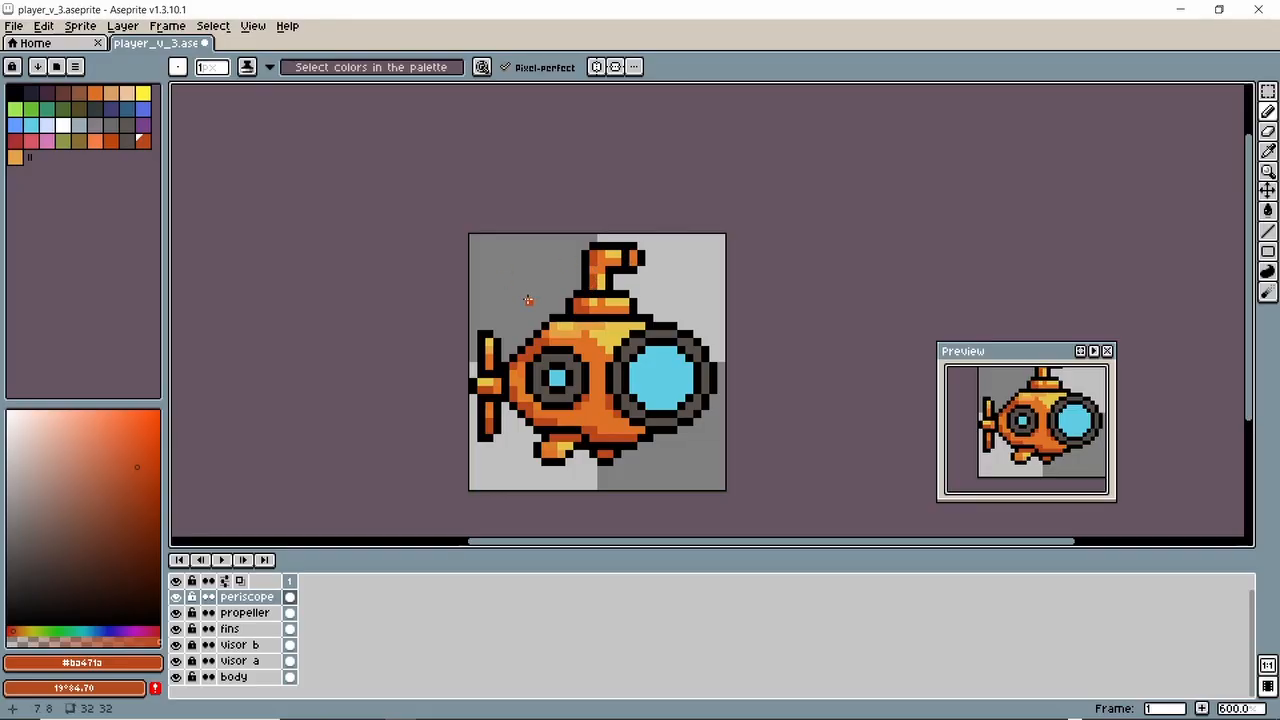
pyautogui.scroll(4, 630, 261)
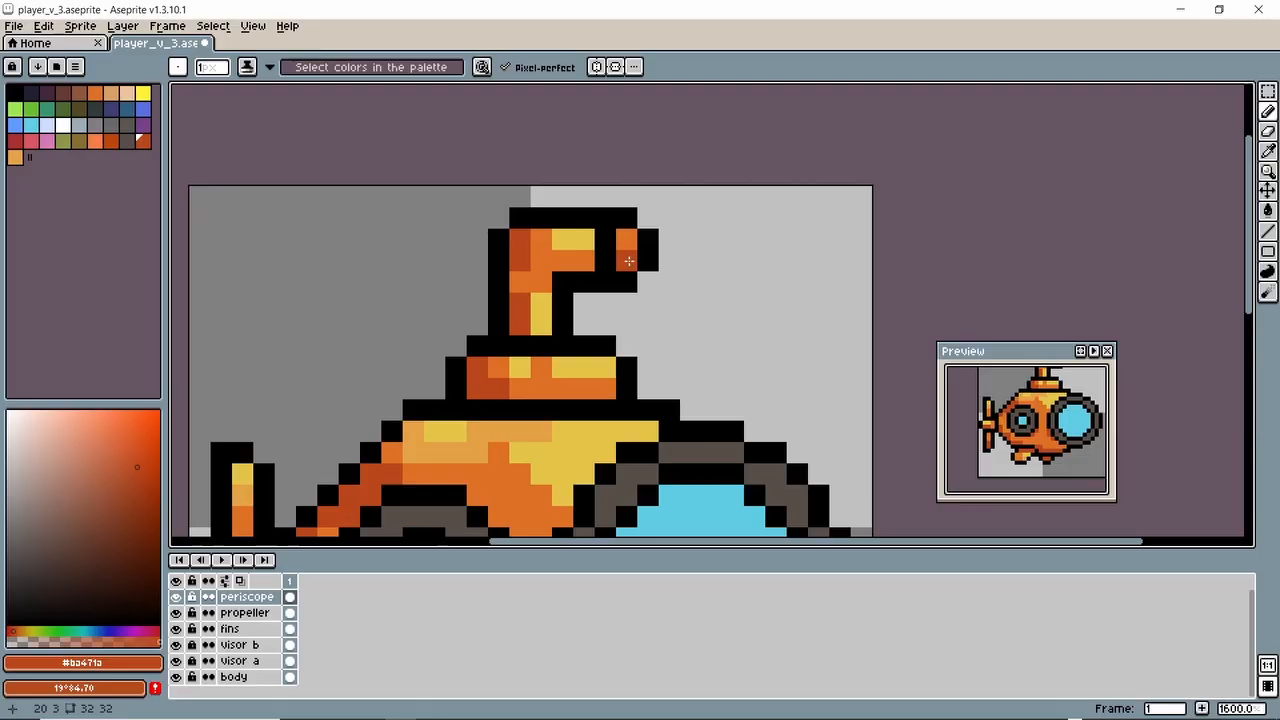
pyautogui.scroll(-4, 420, 285)
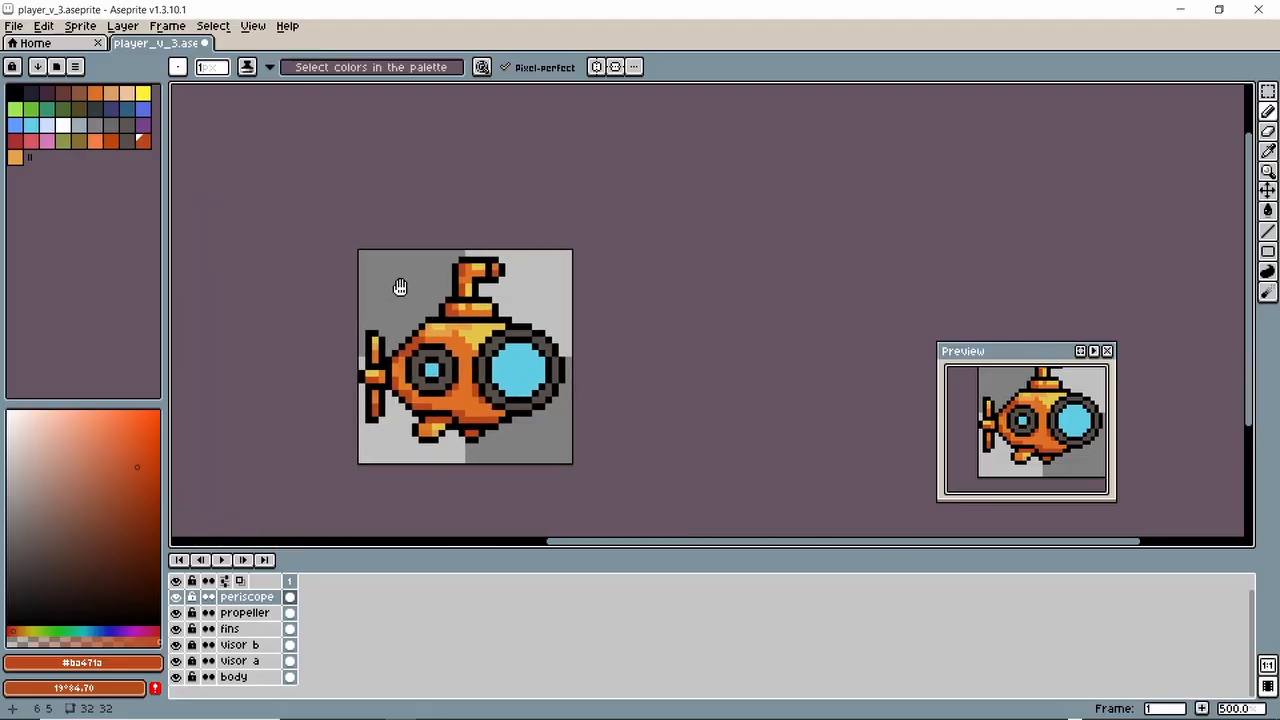
pyautogui.moveTo(400, 287); pyautogui.dragTo(426, 287)
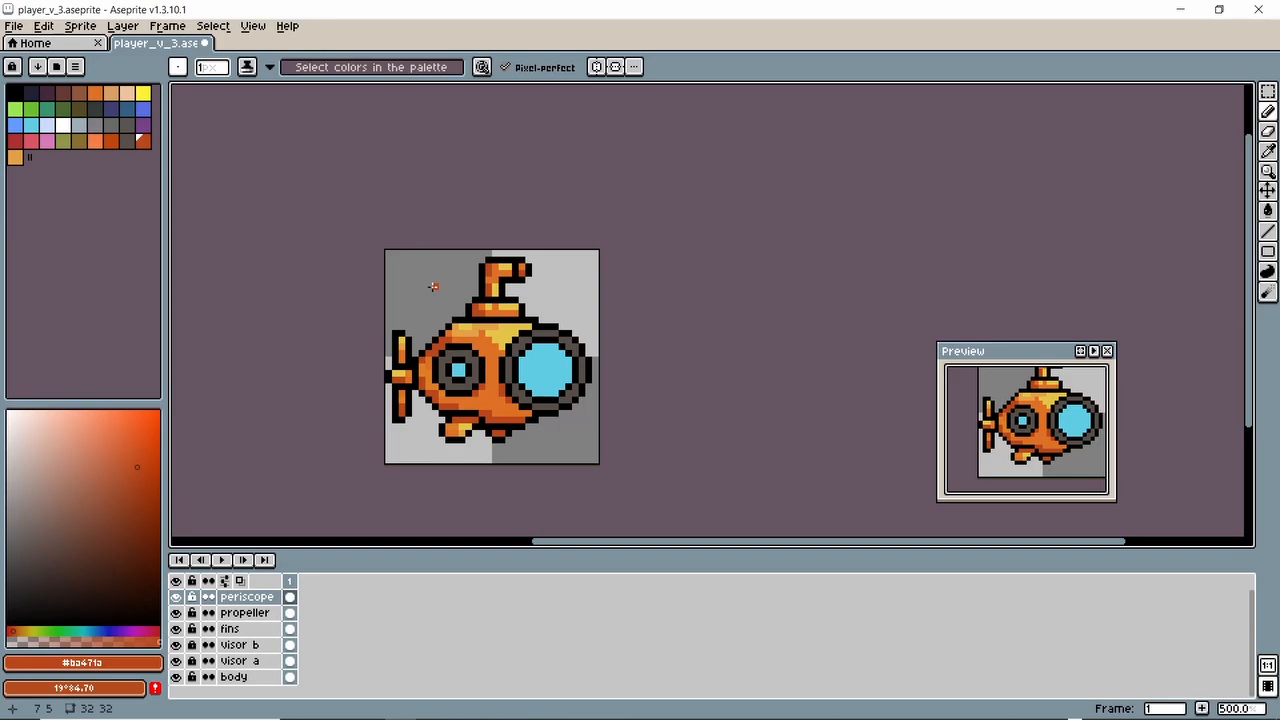
# - Make the visor a layer active and lock every layer except it
pyautogui.click(246, 664)
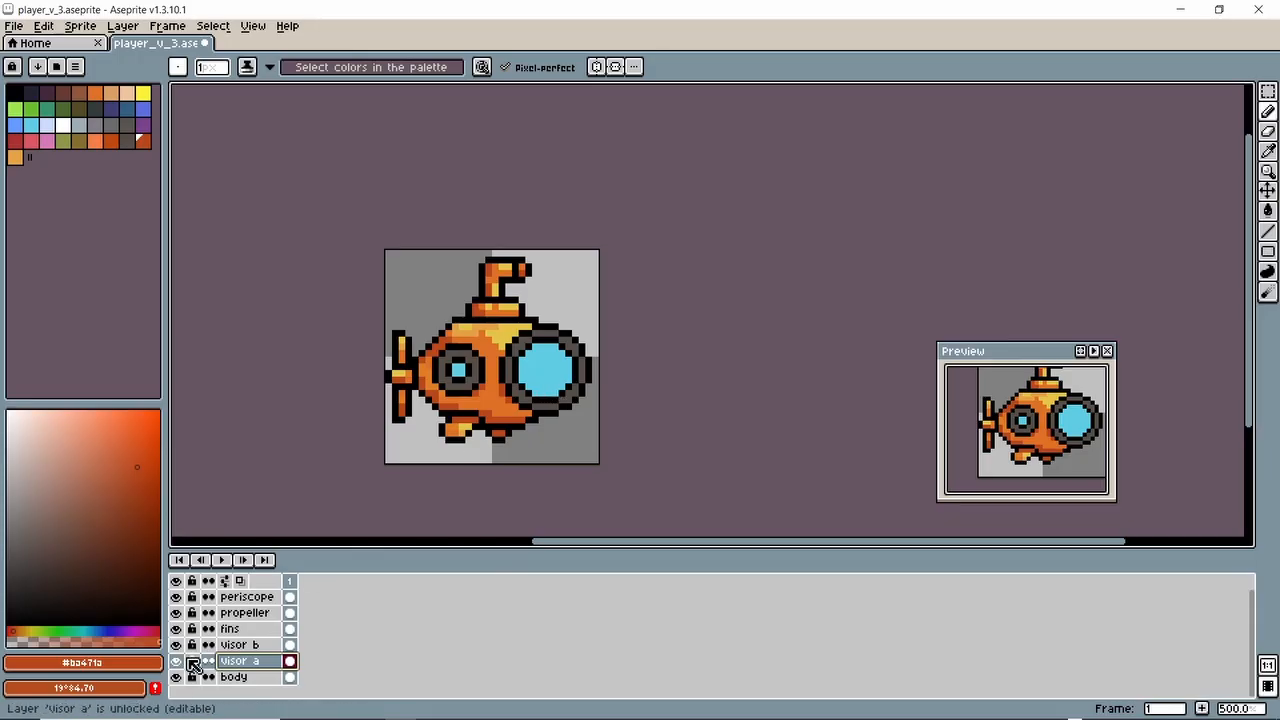
pyautogui.click(193, 583)
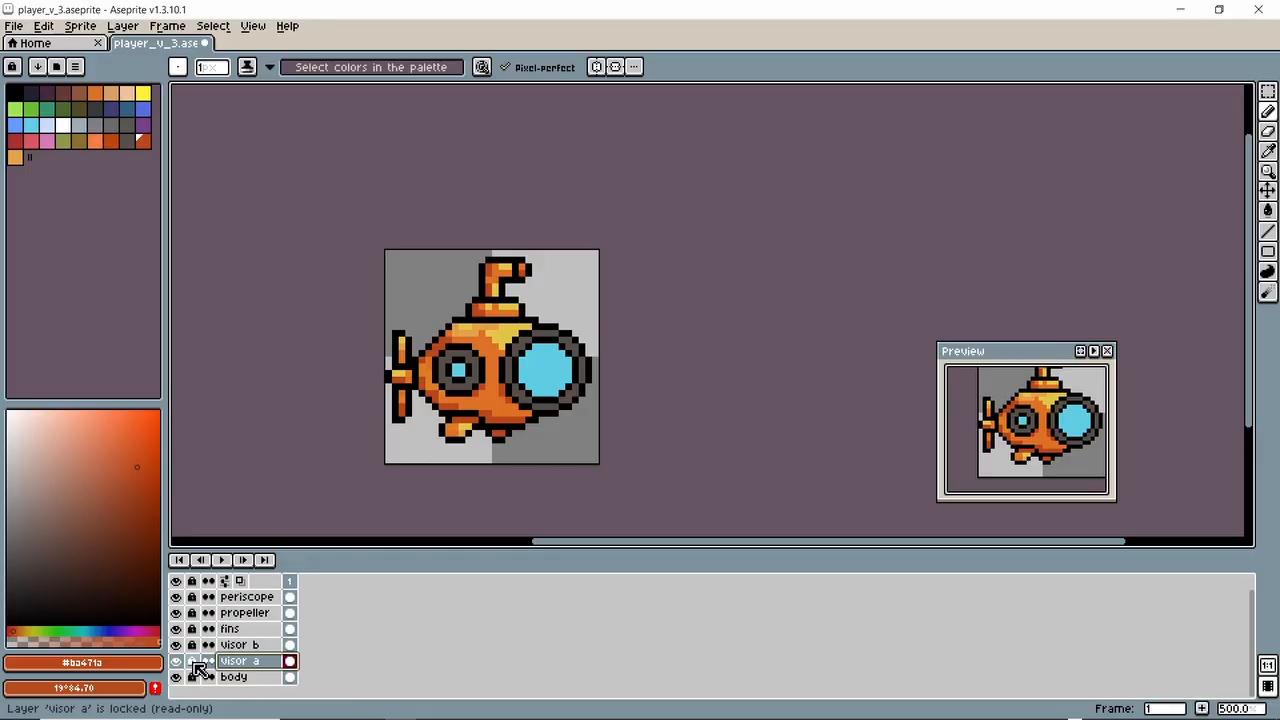
pyautogui.scroll(3, 360, 404)
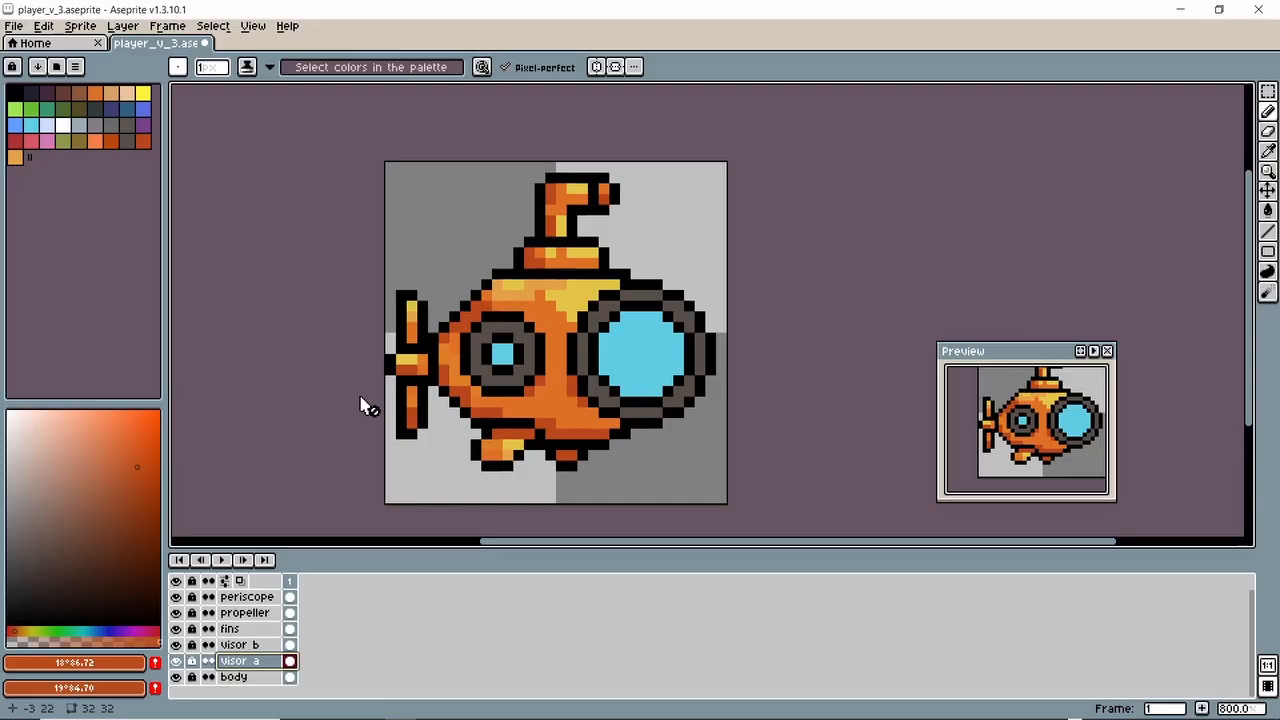
pyautogui.click(248, 663)
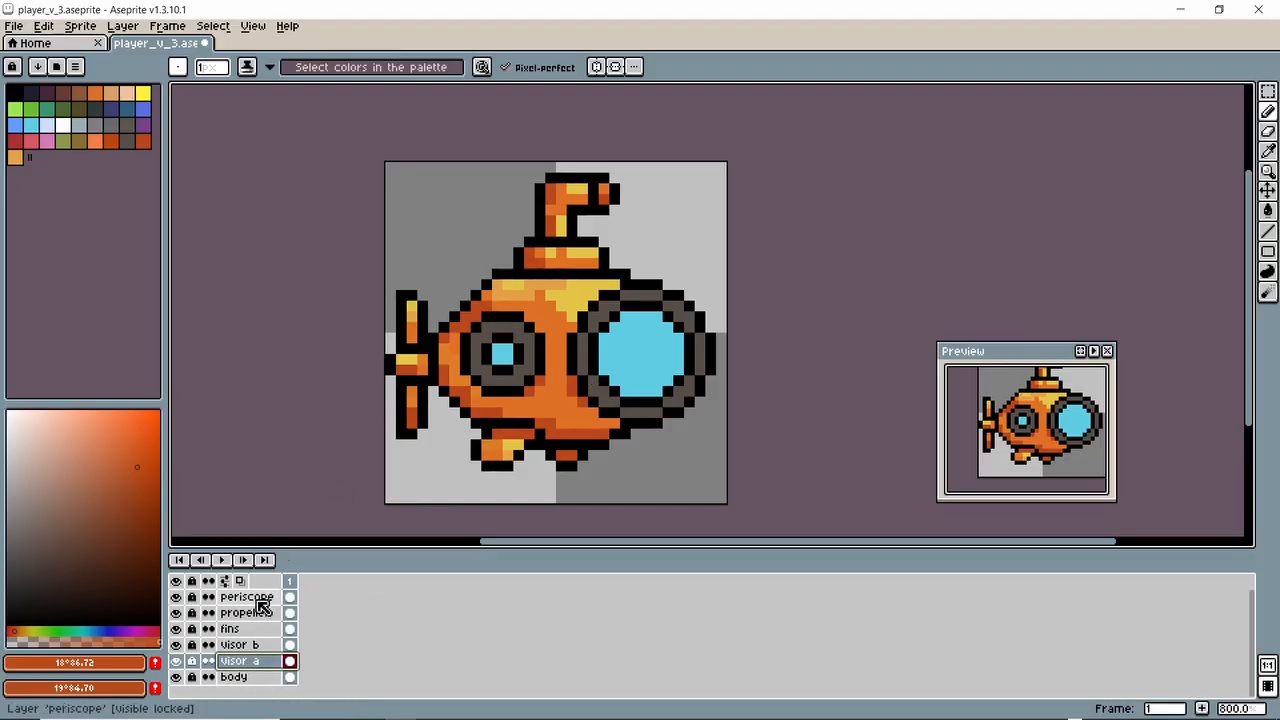
pyautogui.click(192, 662)
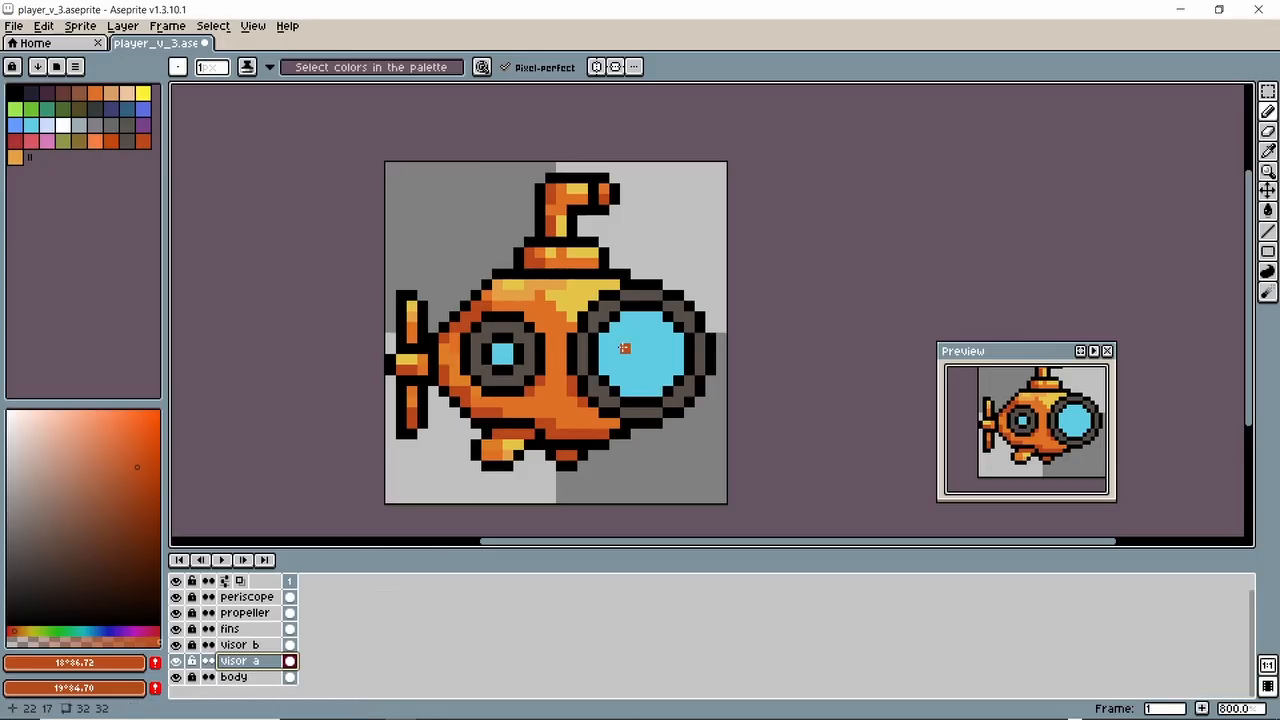
# - Sample the large porthole's cyan, reduce its green value to make blue #5fabe4, and add that colour to the palette
pyautogui.press('i')
pyautogui.click(630, 356)
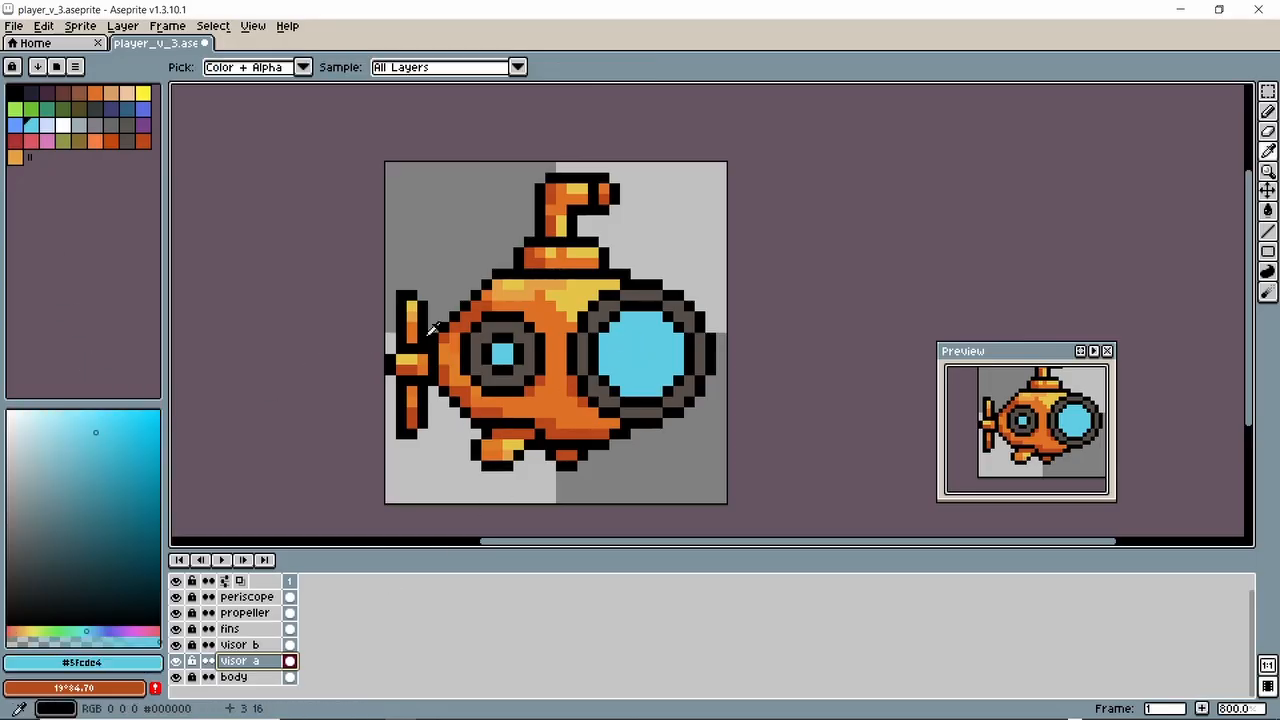
pyautogui.click(78, 668)
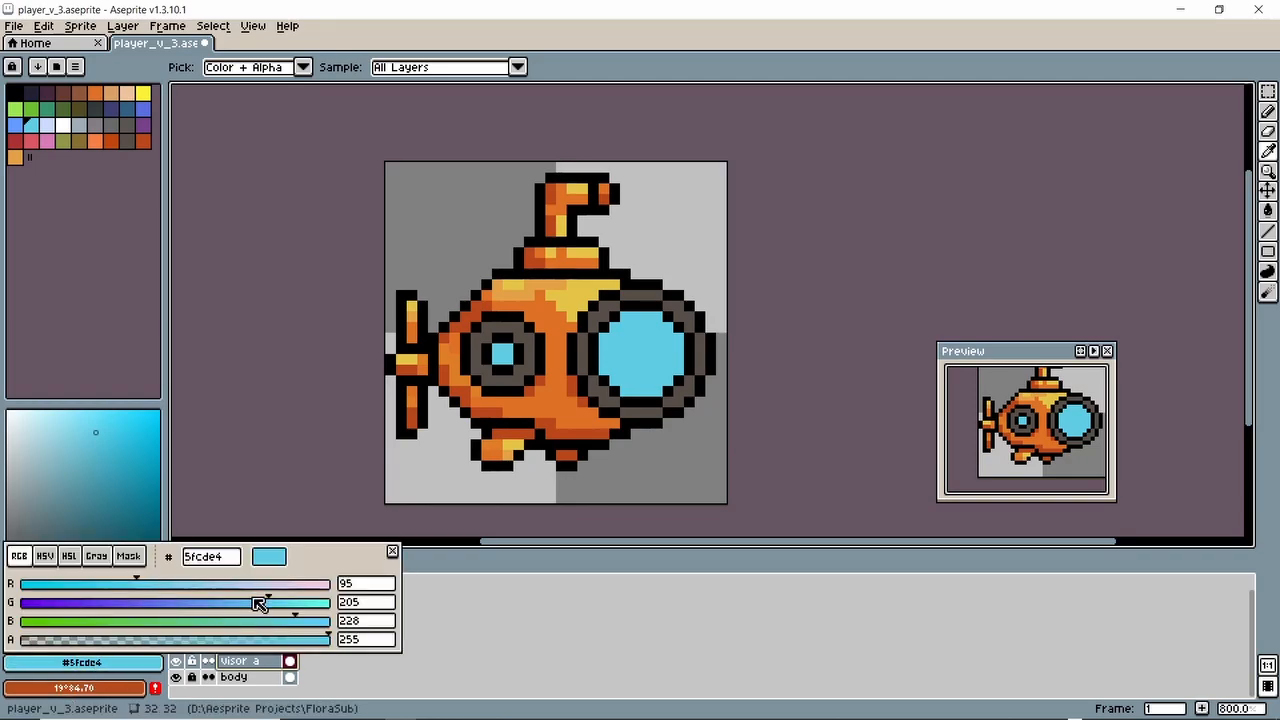
pyautogui.moveTo(268, 608); pyautogui.dragTo(229, 608)
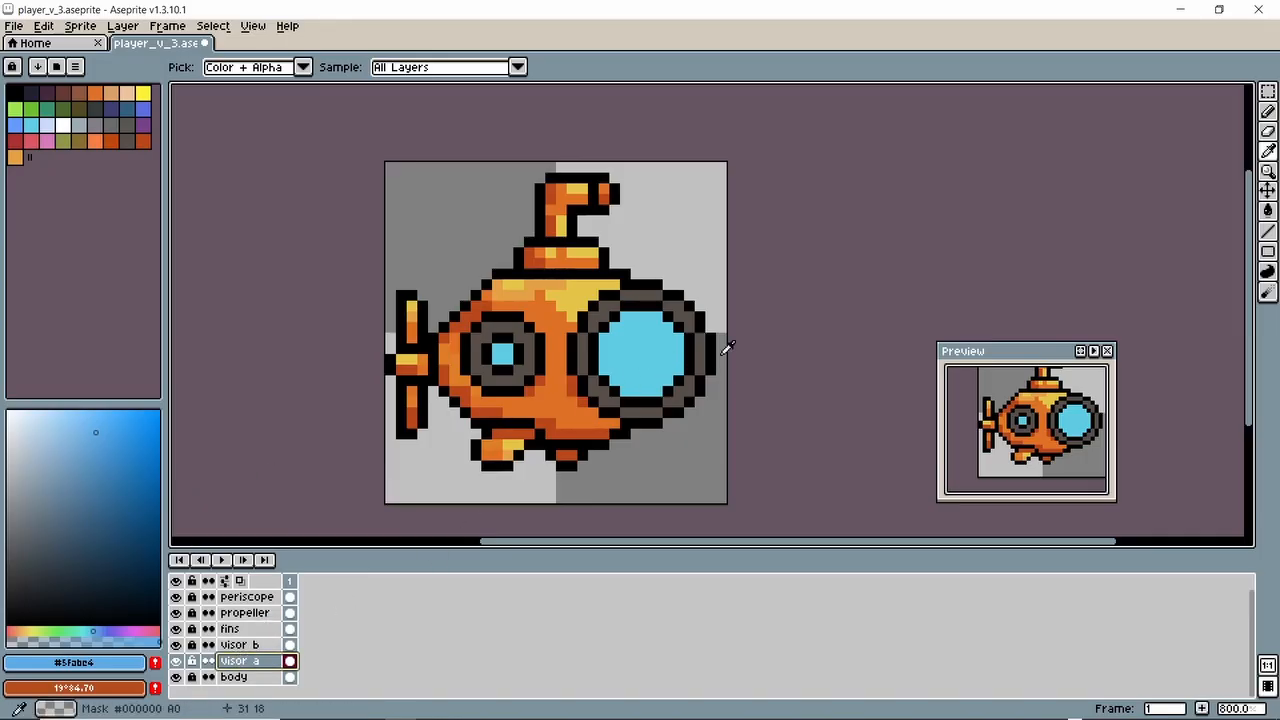
pyautogui.press('b')
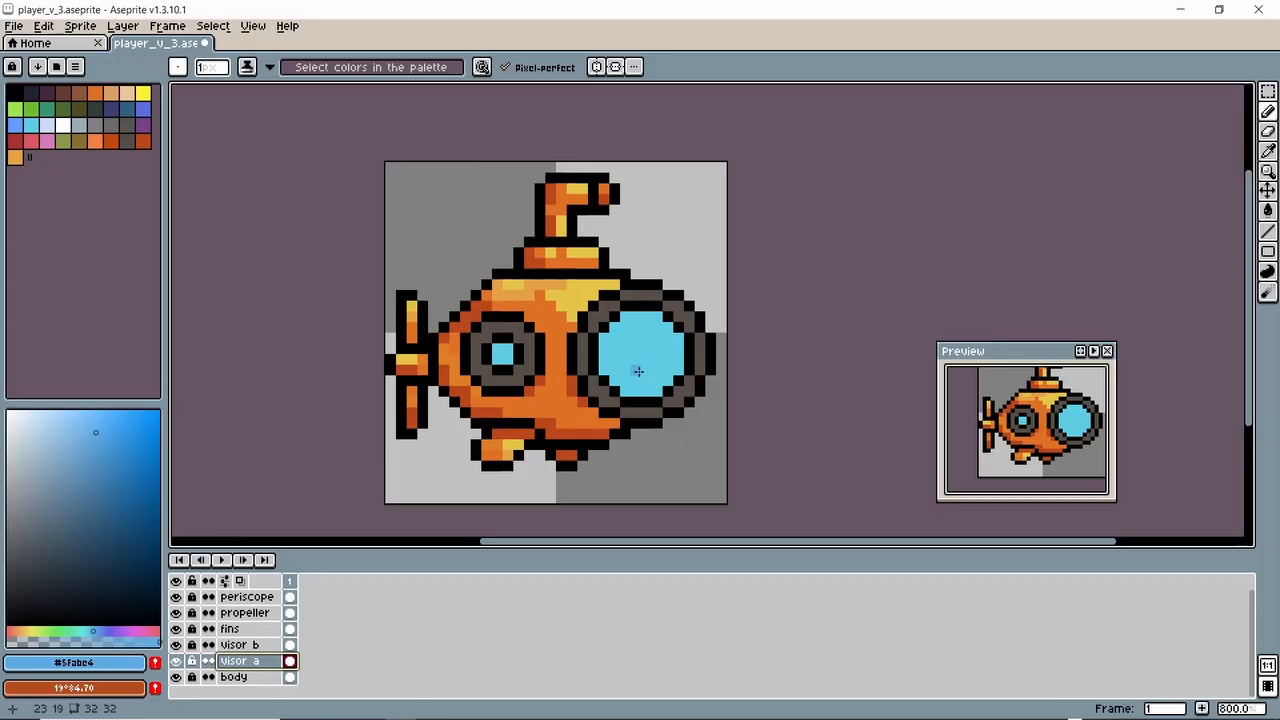
pyautogui.click(155, 662)
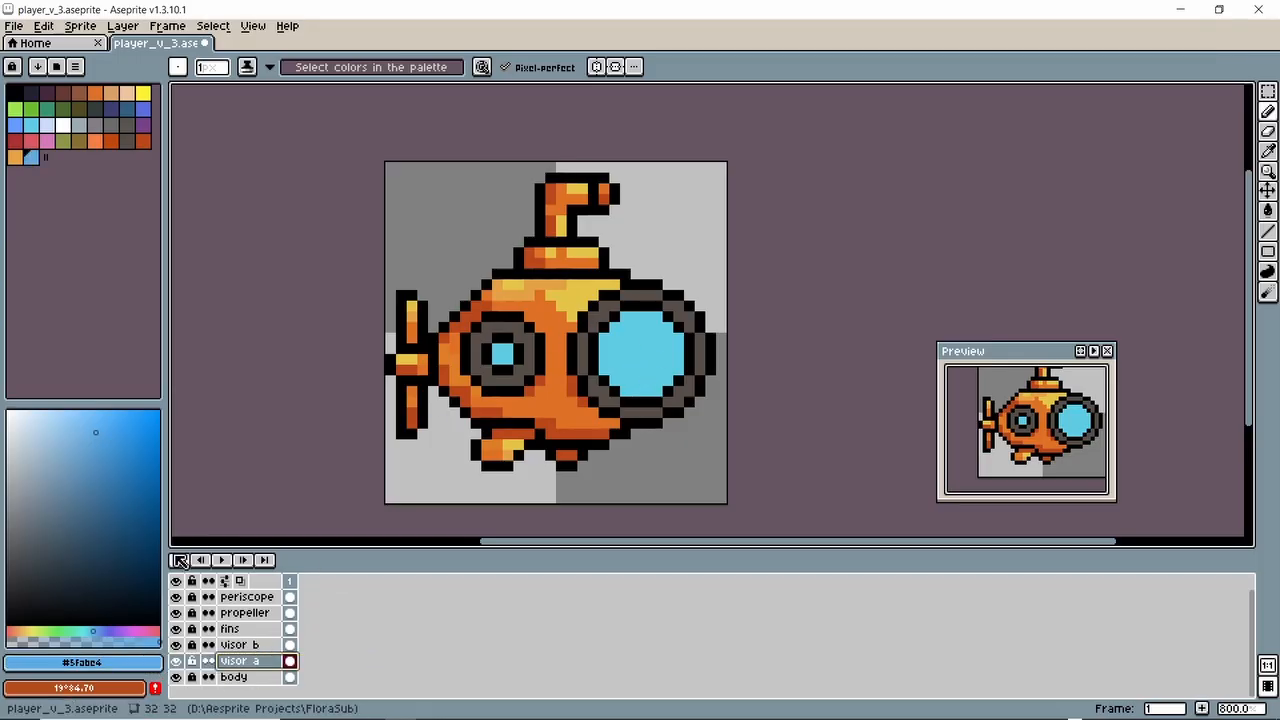
# - Mix a darker blue at HSV 221°, 64%, 81%, add it to the palette and select it there
pyautogui.click(108, 440)
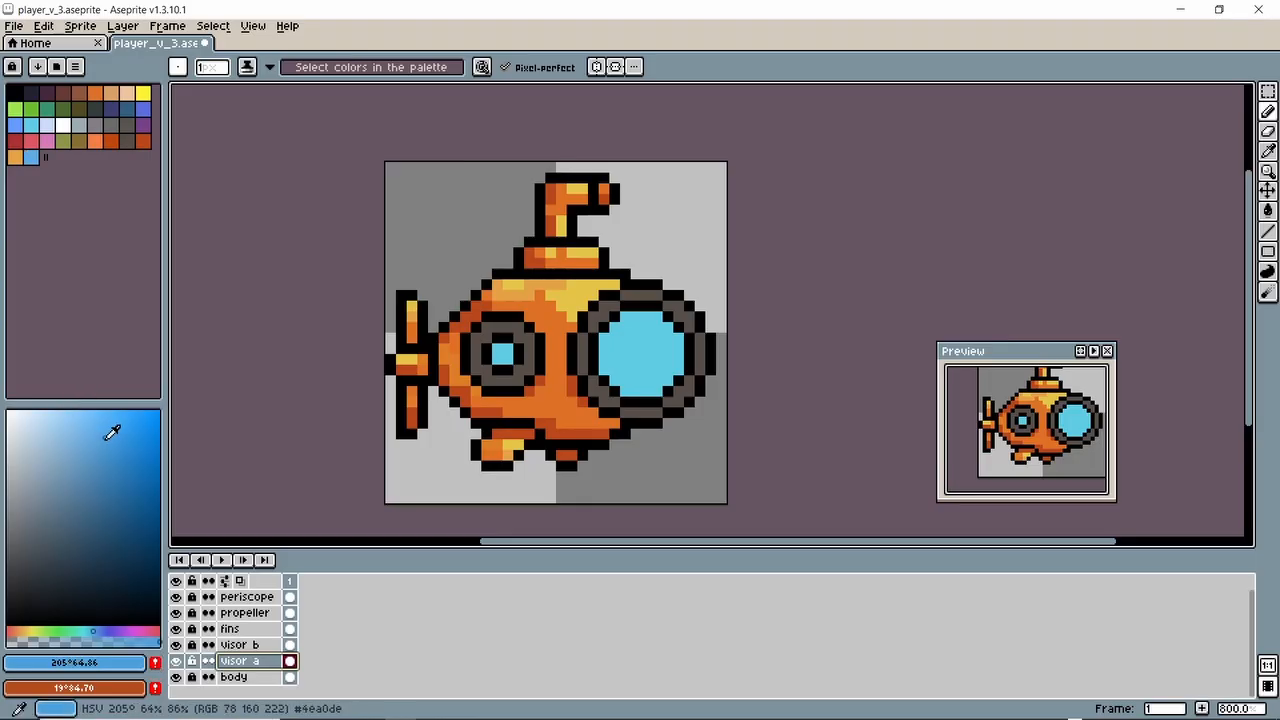
pyautogui.click(100, 631)
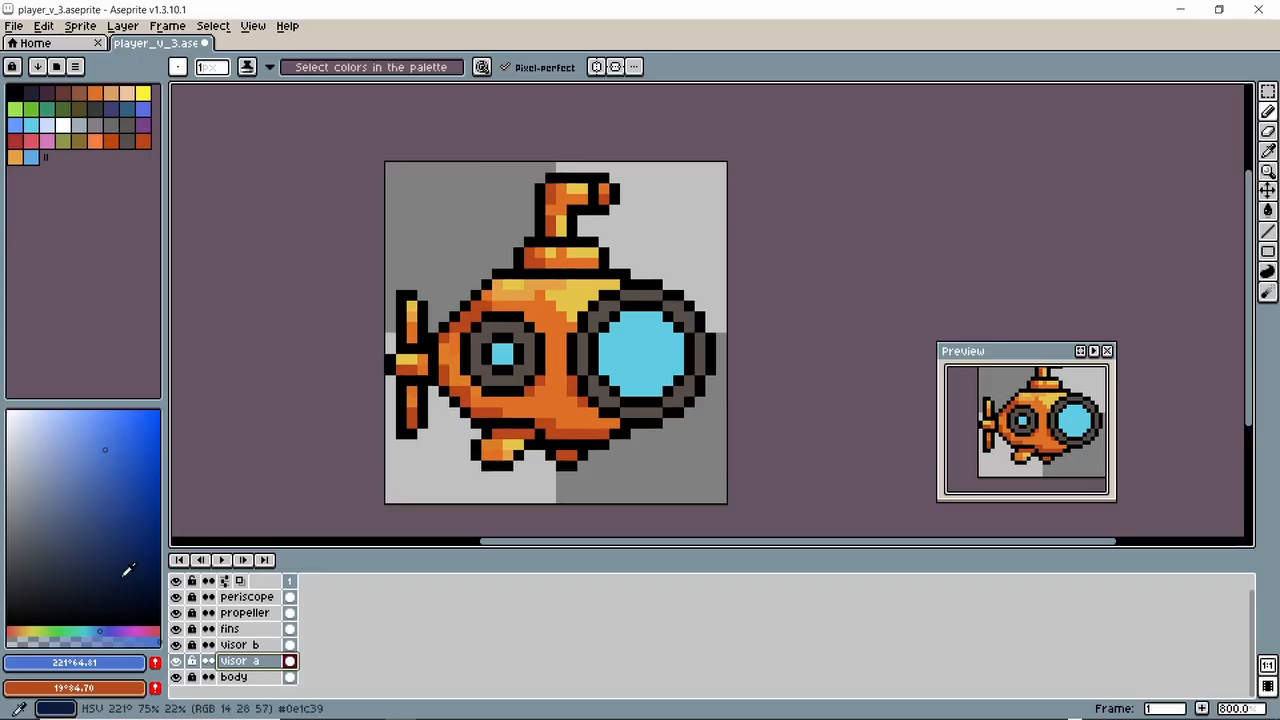
pyautogui.click(156, 663)
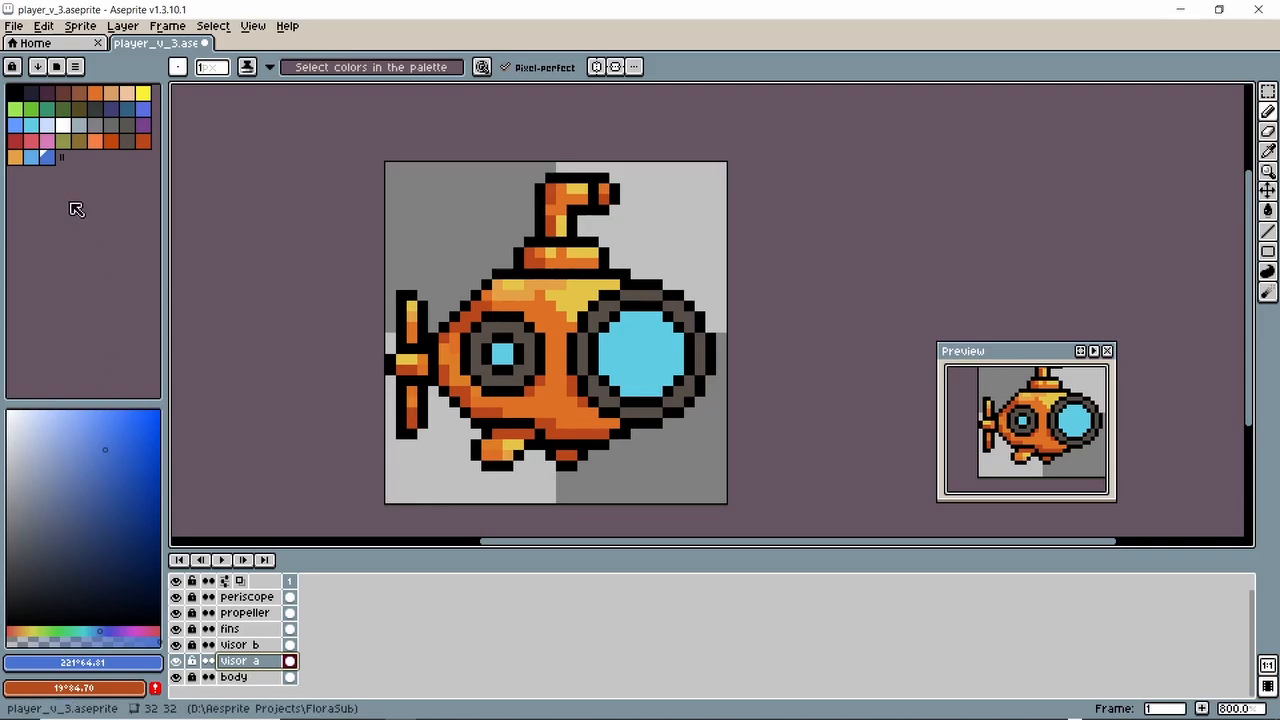
pyautogui.click(48, 157)
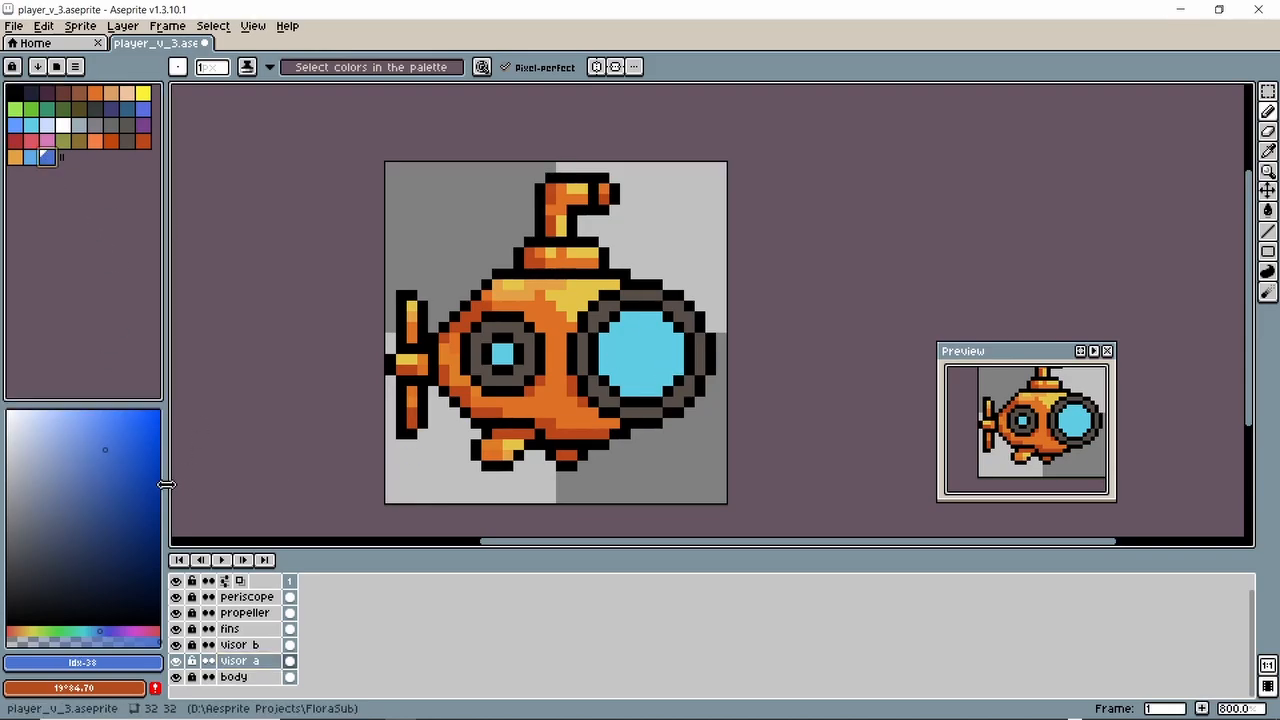
# - Shade the large porthole's glass with dark blue HSV 221°, 69%, 64% along its lower edge and palette blue #5fabe4 around its sides
pyautogui.moveTo(115, 458); pyautogui.dragTo(117, 481)
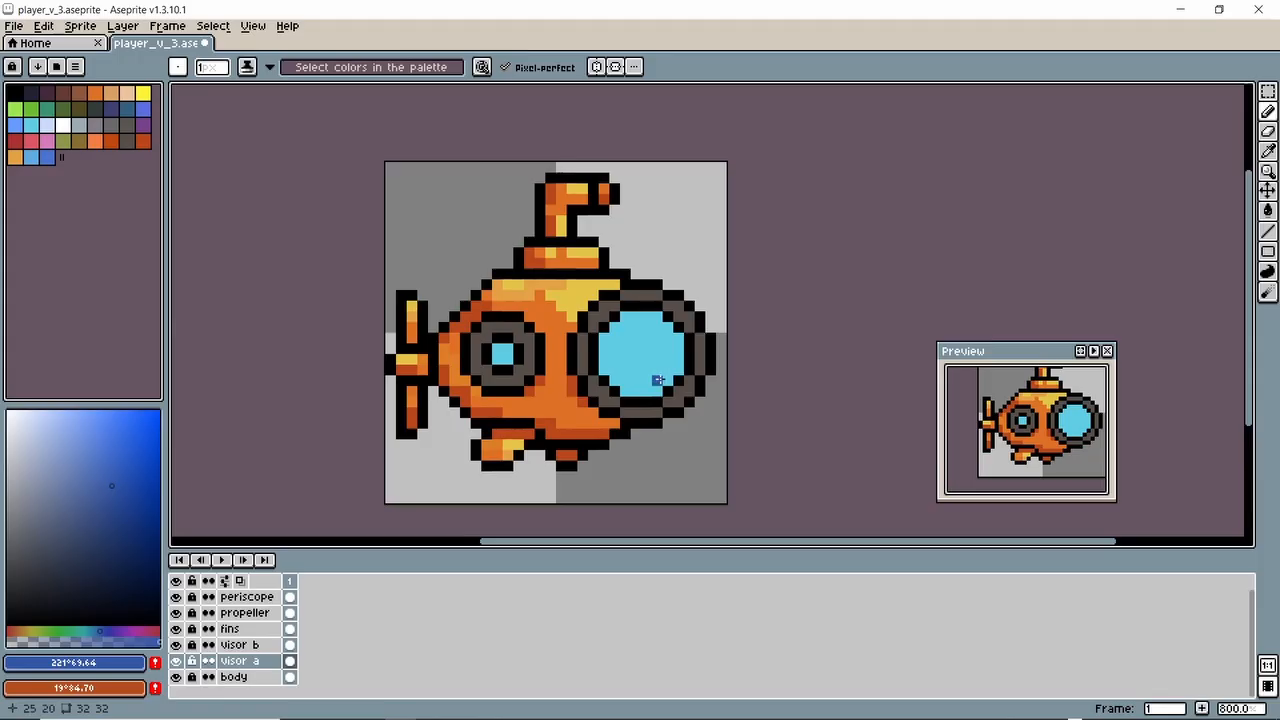
pyautogui.moveTo(661, 382); pyautogui.dragTo(661, 389)
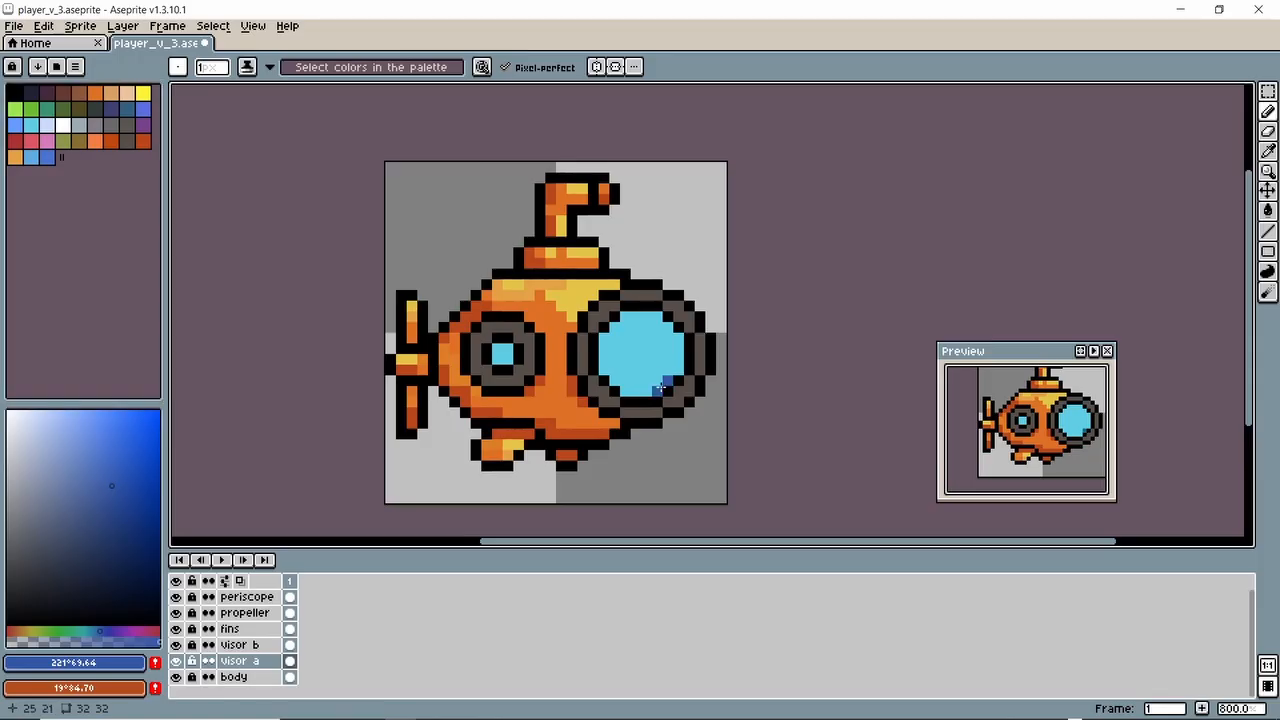
pyautogui.click(661, 389)
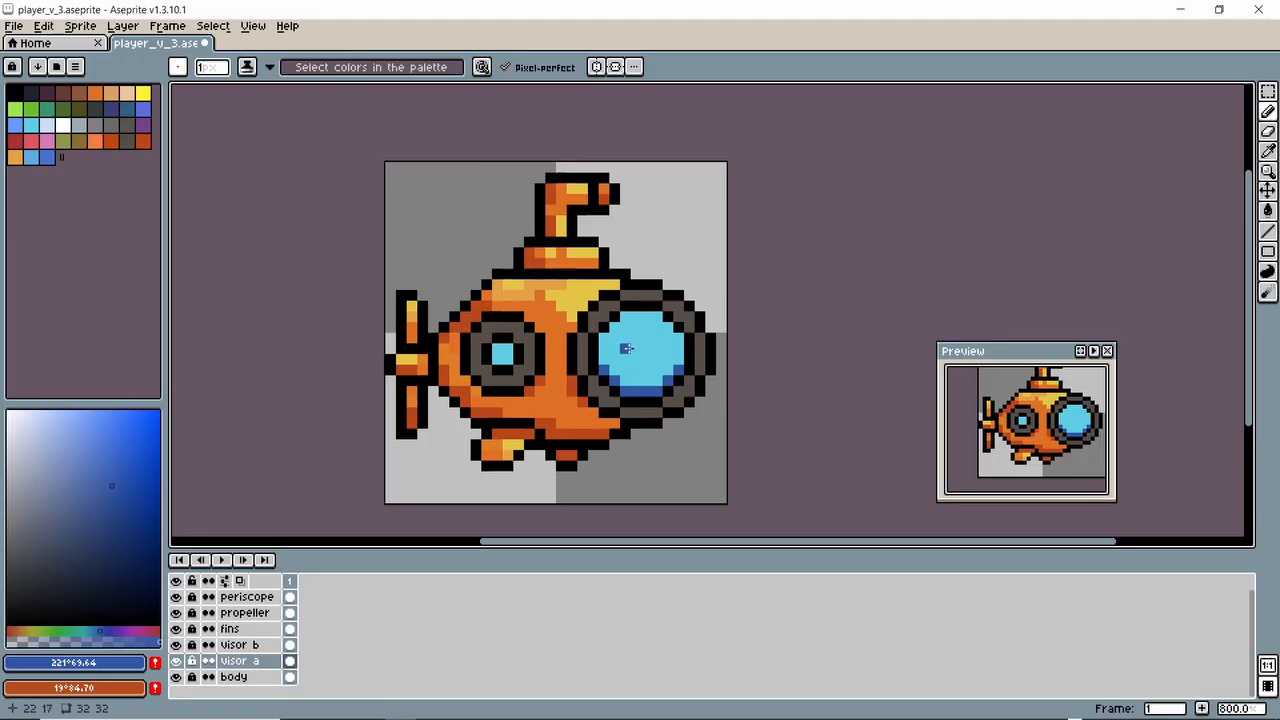
pyautogui.click(31, 157)
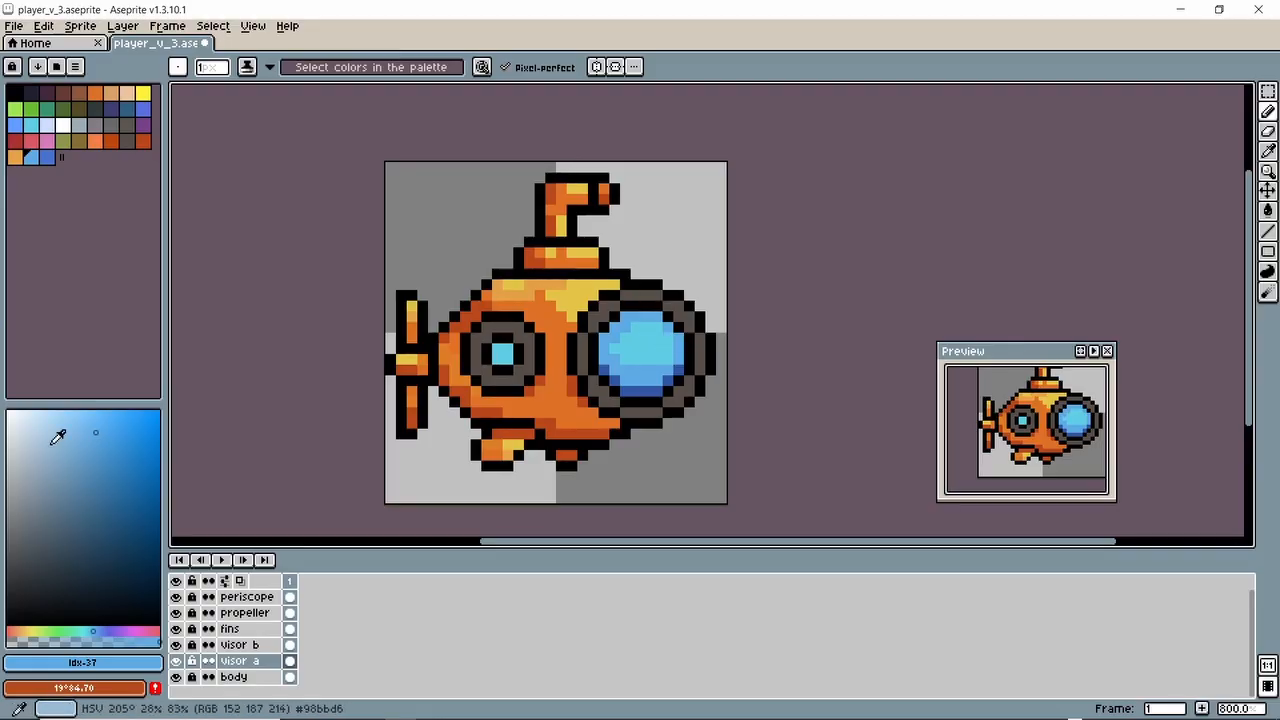
# - Mix light blue HSV 205°, 19%, 97%, add it to the palette and paint a highlight on the large porthole's upper front glass
pyautogui.click(57, 410)
pyautogui.click(36, 415)
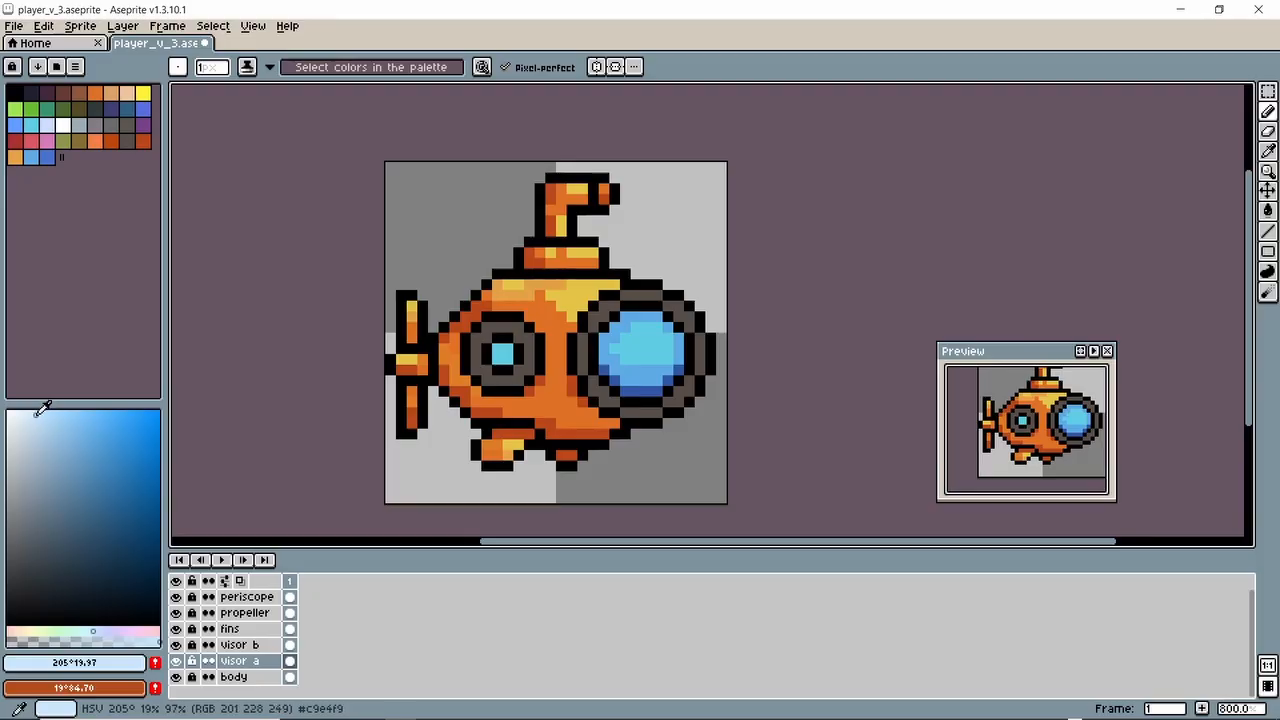
pyautogui.click(155, 663)
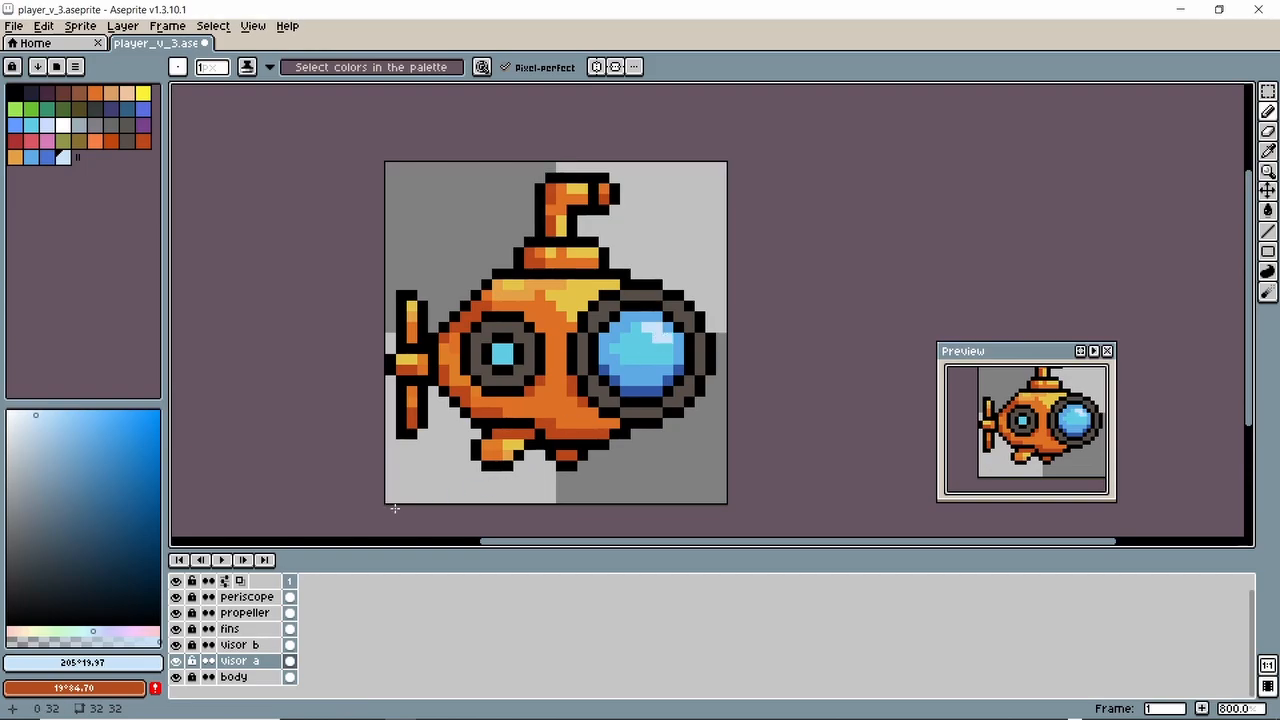
# - Mix near-white HSV 205°, 7%, 96%, add it to the palette and brighten the large porthole's highlight with it
pyautogui.click(19, 417)
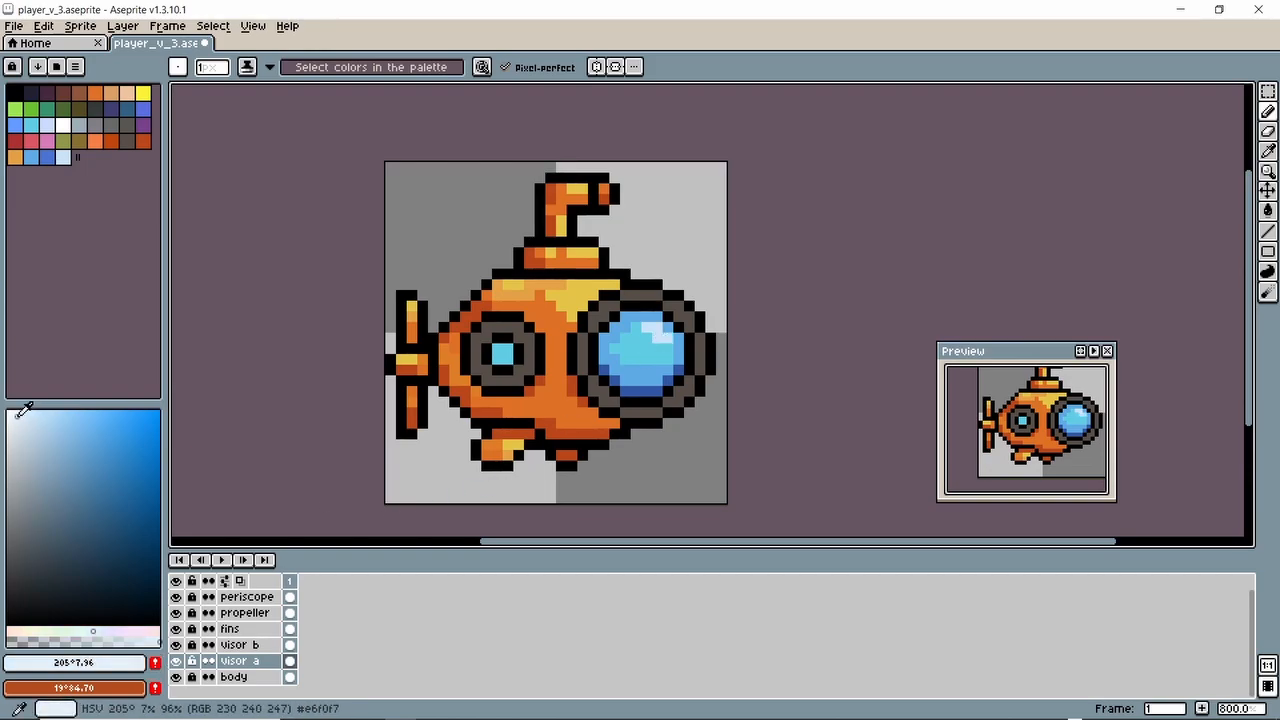
pyautogui.click(155, 662)
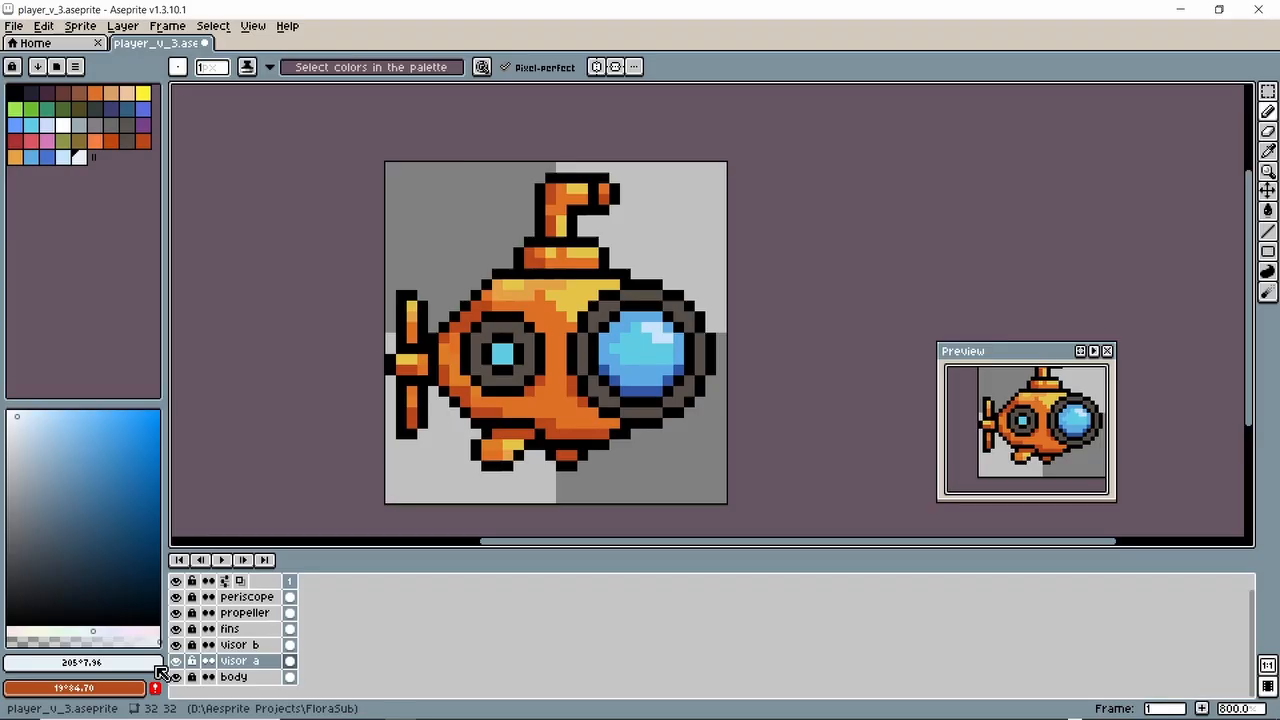
pyautogui.click(664, 337)
pyautogui.scroll(-3, 555, 338)
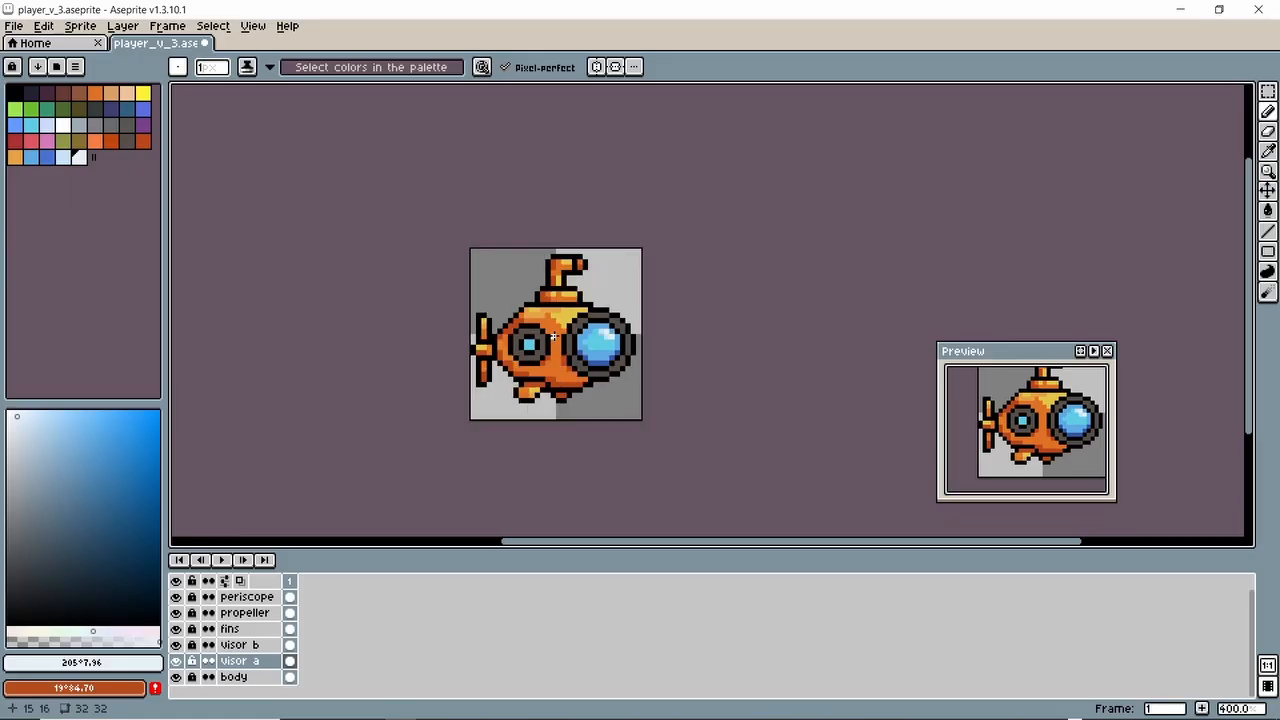
pyautogui.scroll(8, 555, 337)
pyautogui.scroll(-7, 553, 337)
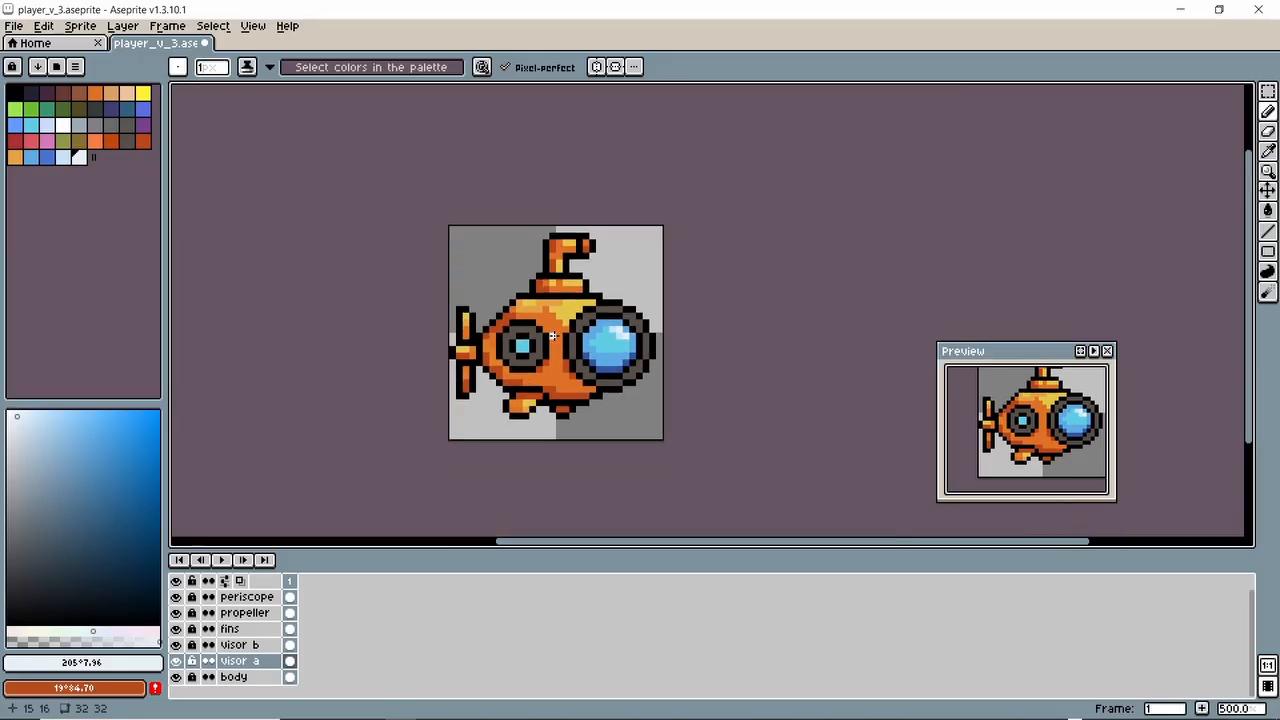
pyautogui.scroll(1, 553, 337)
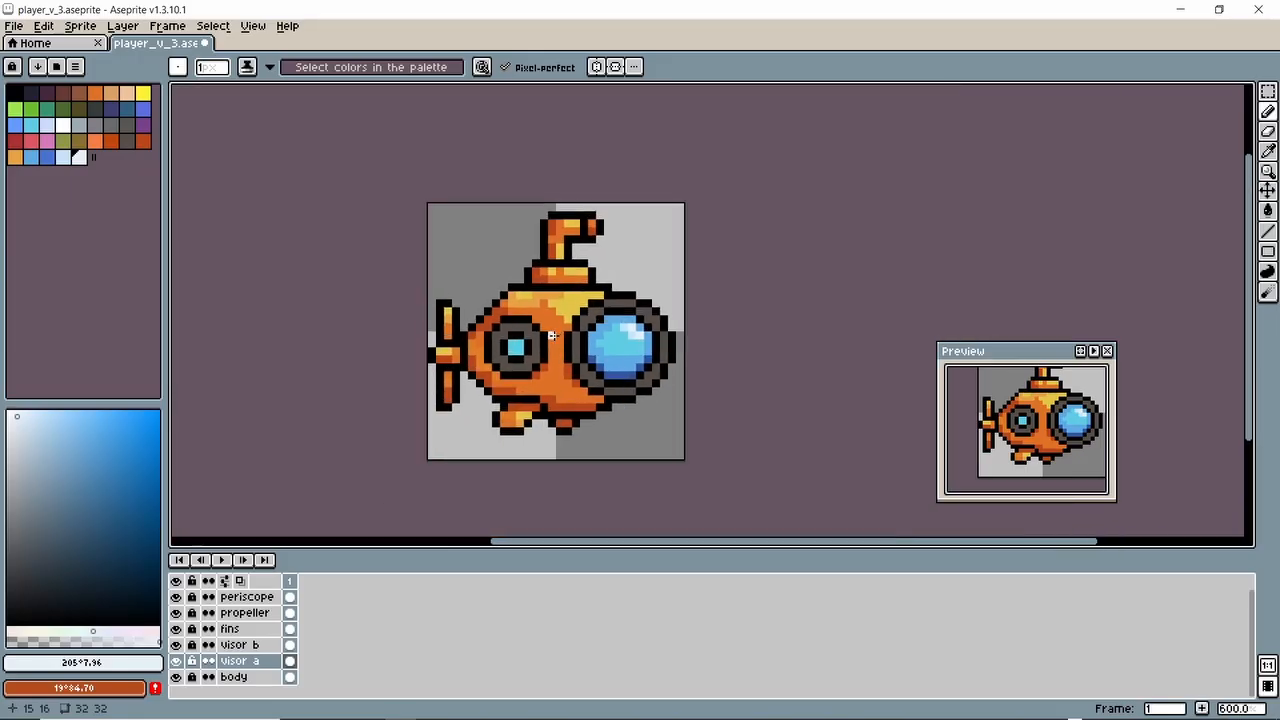
# - Try the palette's pure white on the large porthole's highlight and undo that stroke
pyautogui.click(64, 125)
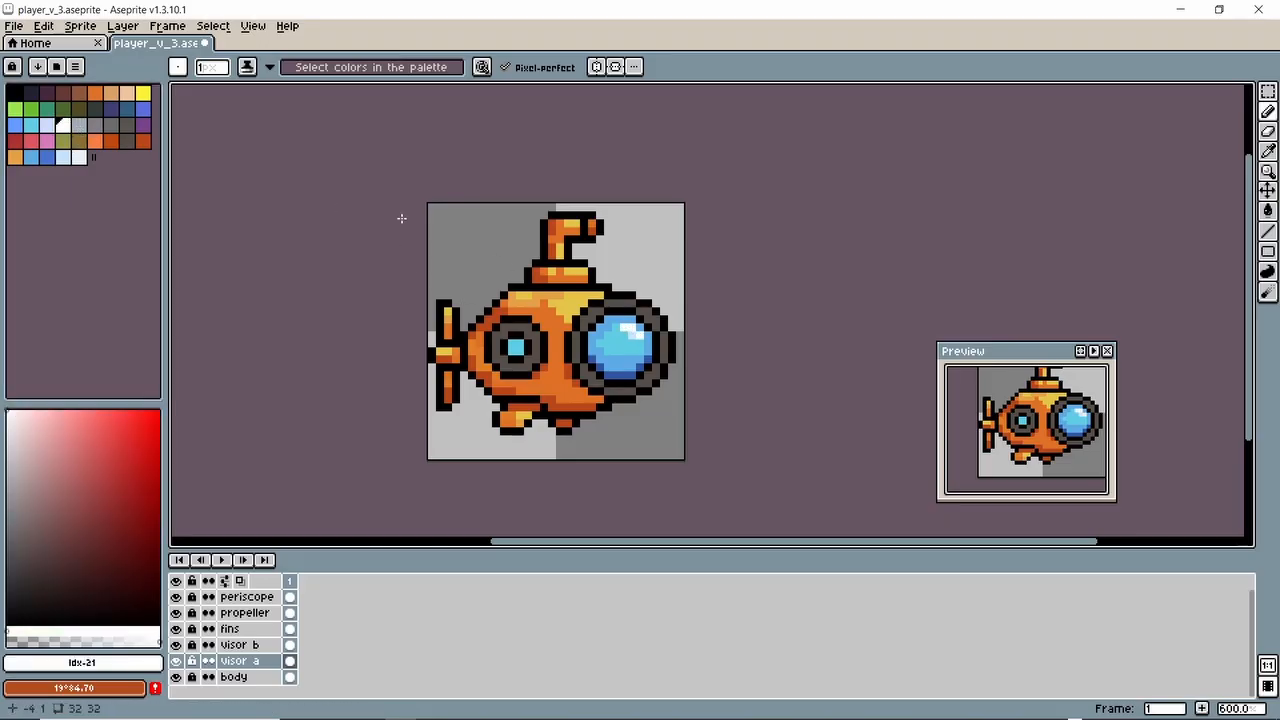
pyautogui.scroll(-2, 416, 217)
pyautogui.scroll(-1, 416, 217)
pyautogui.scroll(2, 416, 217)
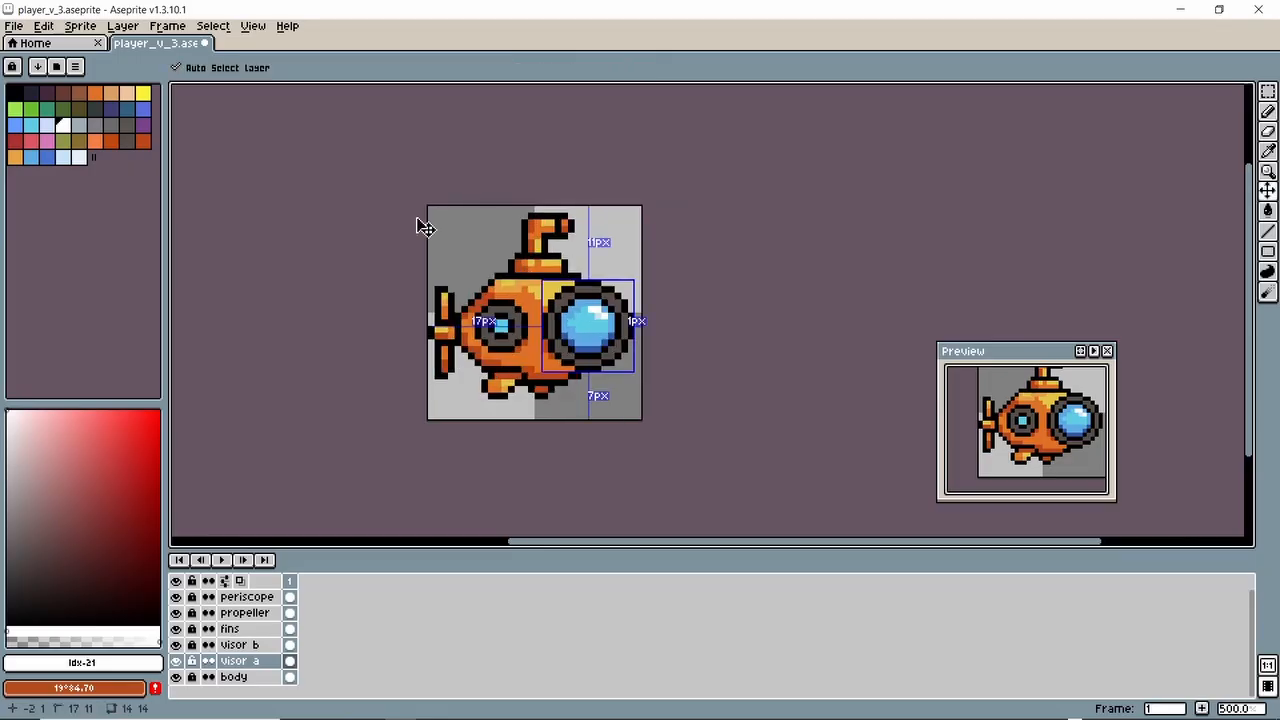
pyautogui.hotkey('ctrl', 'z')
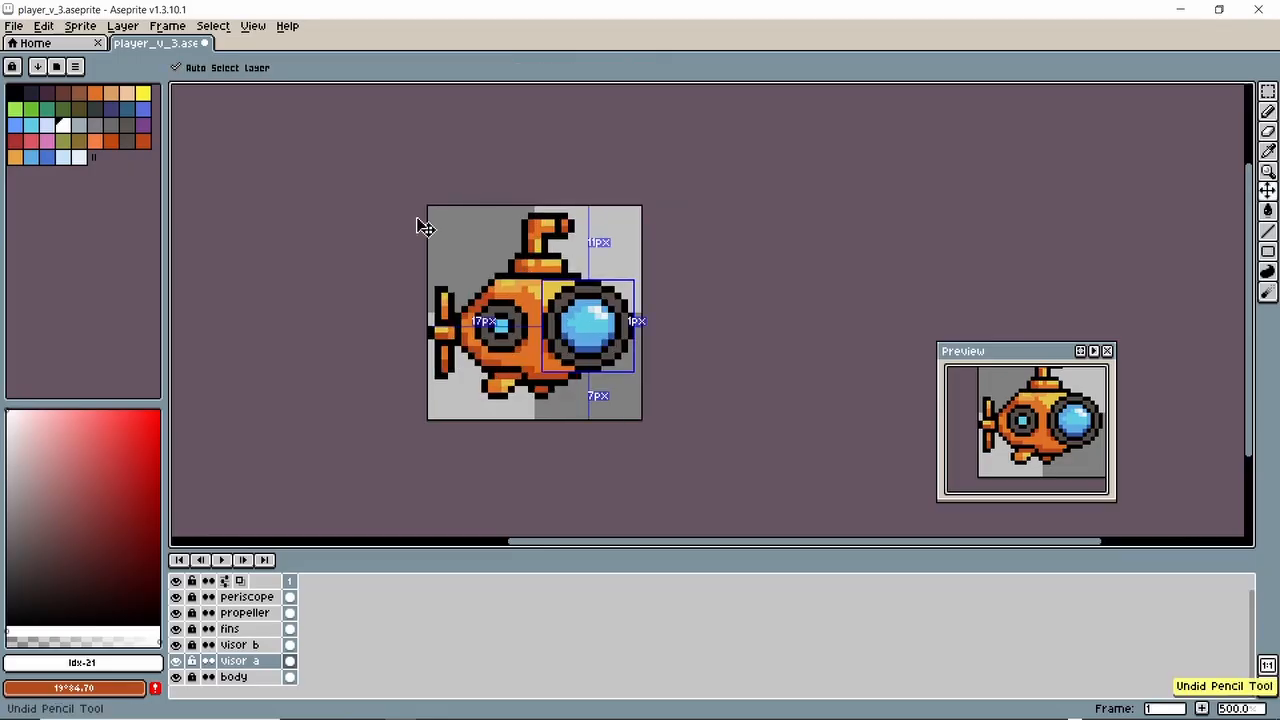
# - Make the visor b layer active, unlock it, and paint a near-white pixel on the small porthole glass's upper front corner
pyautogui.scroll(4, 645, 349)
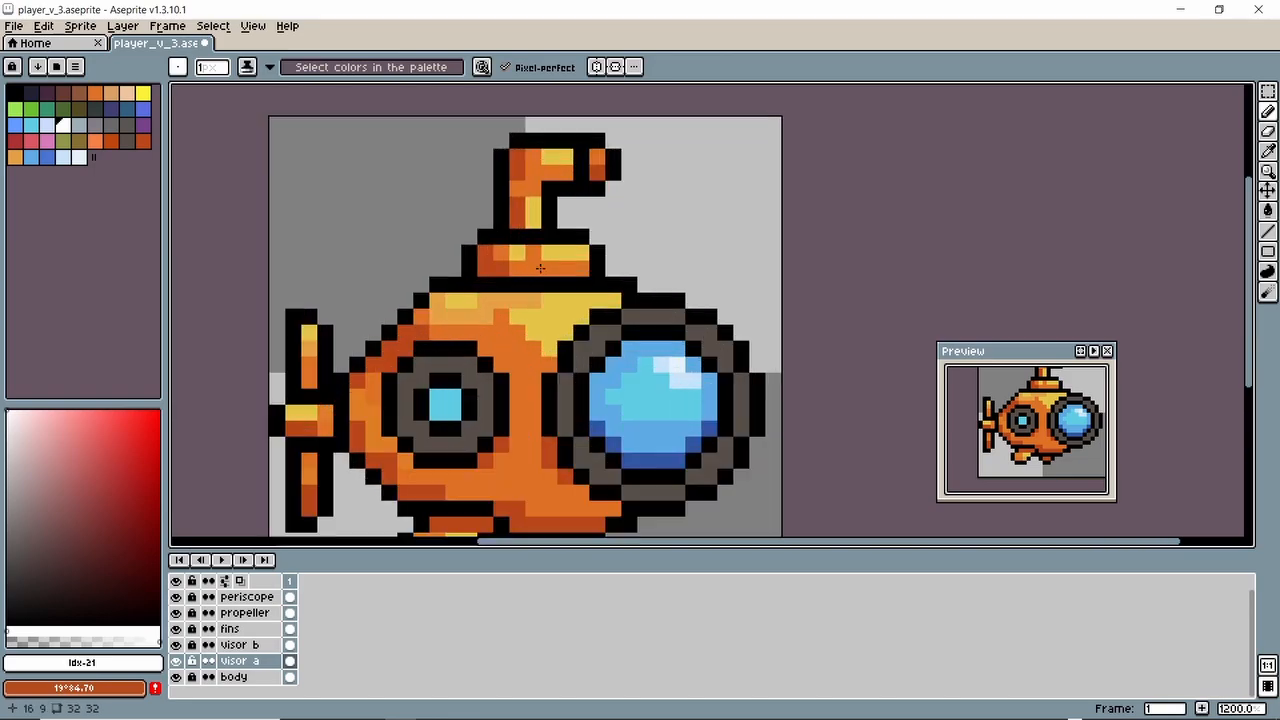
pyautogui.click(78, 158)
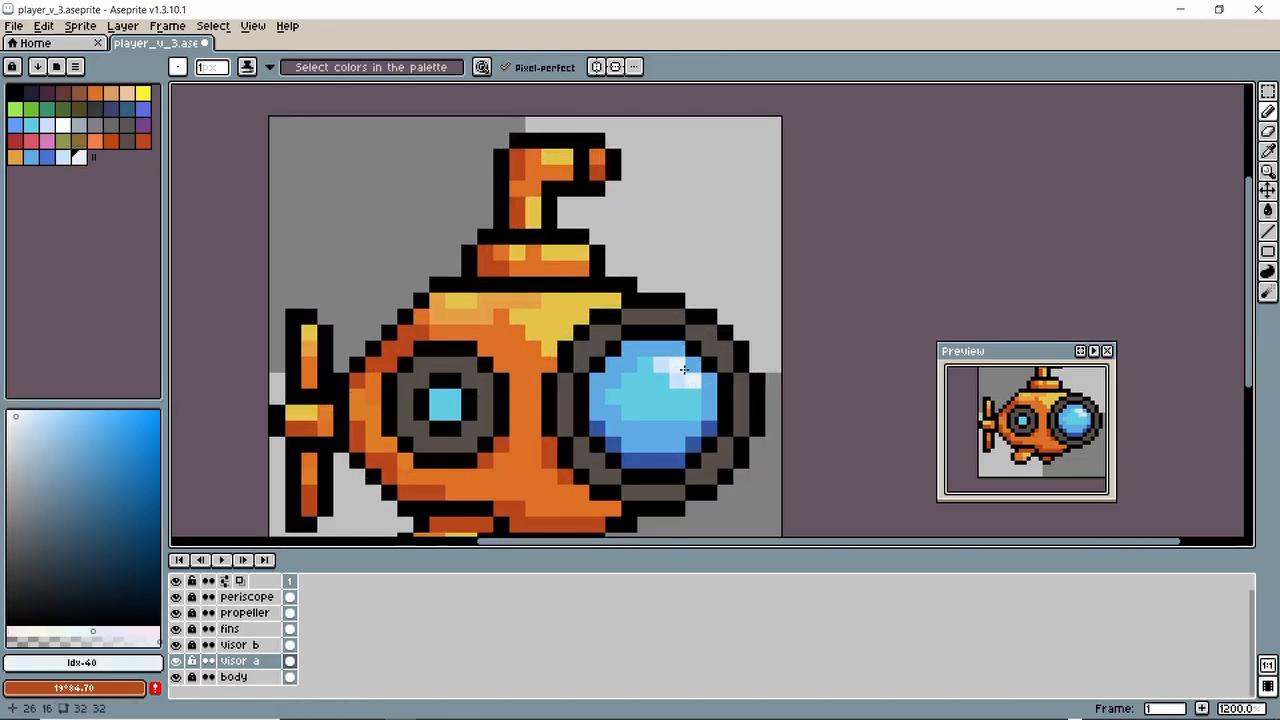
pyautogui.scroll(-3, 754, 217)
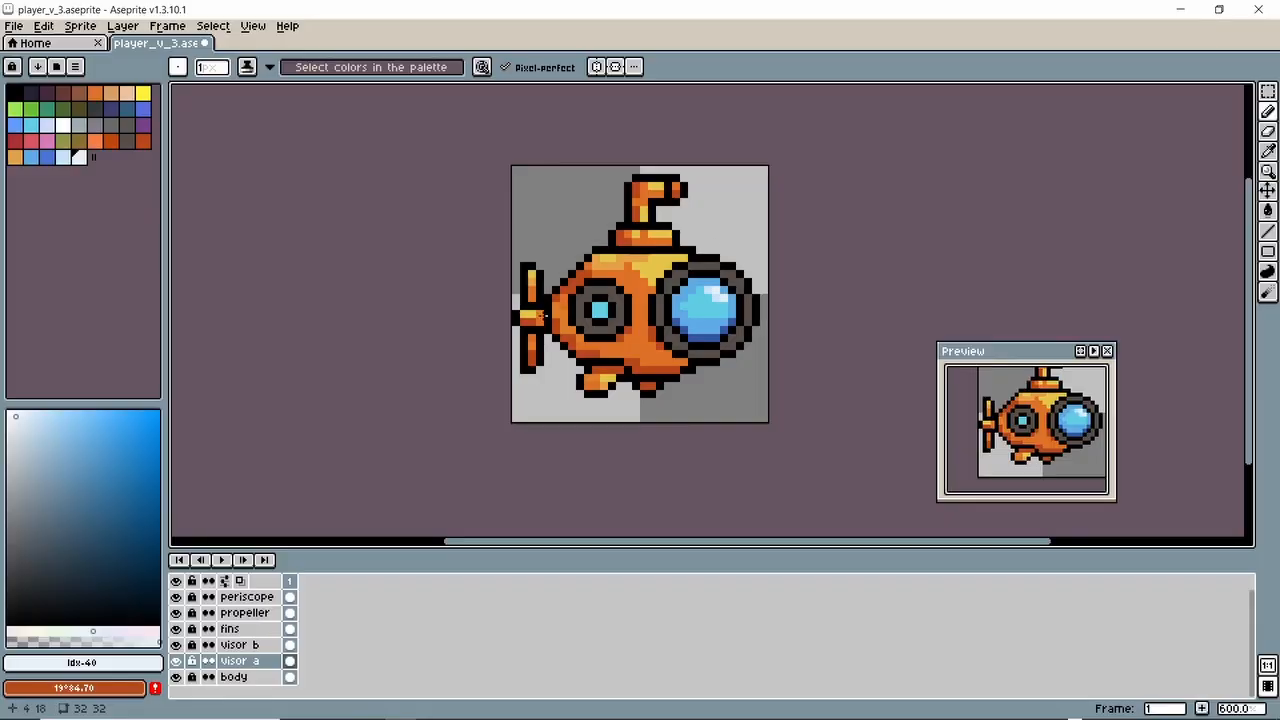
pyautogui.scroll(1, 585, 316)
pyautogui.scroll(1, 585, 316)
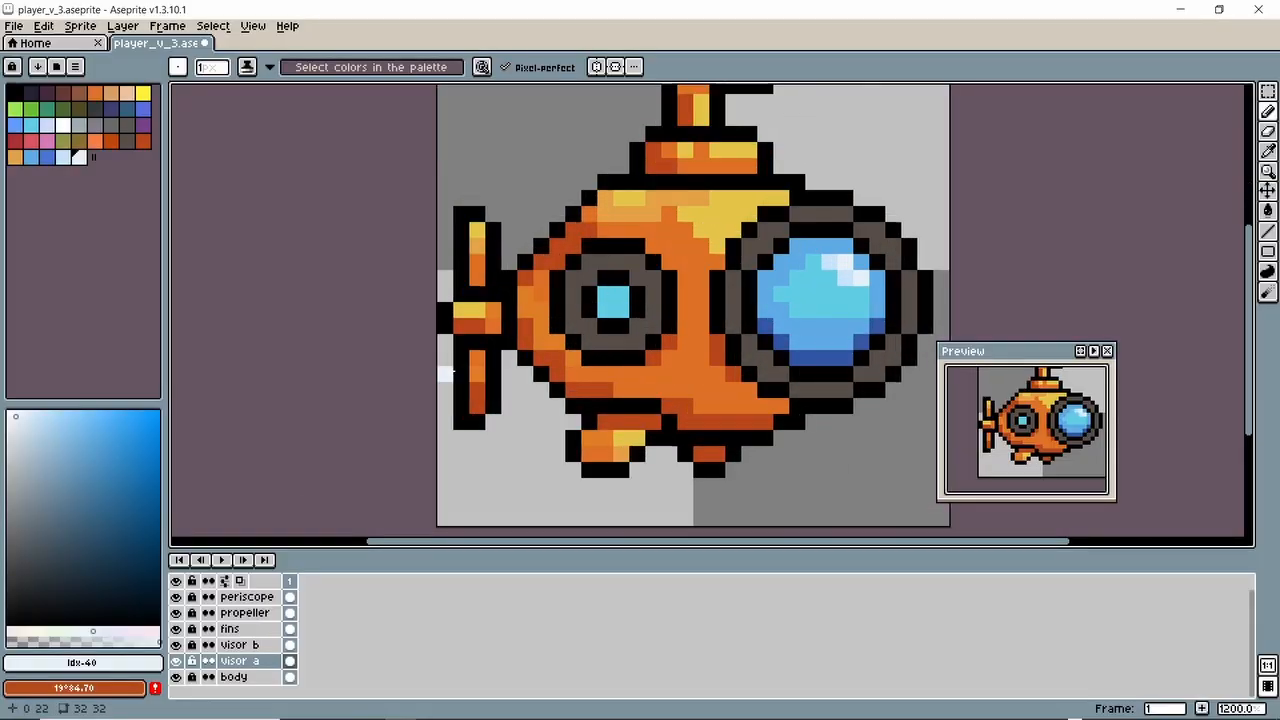
pyautogui.click(228, 648)
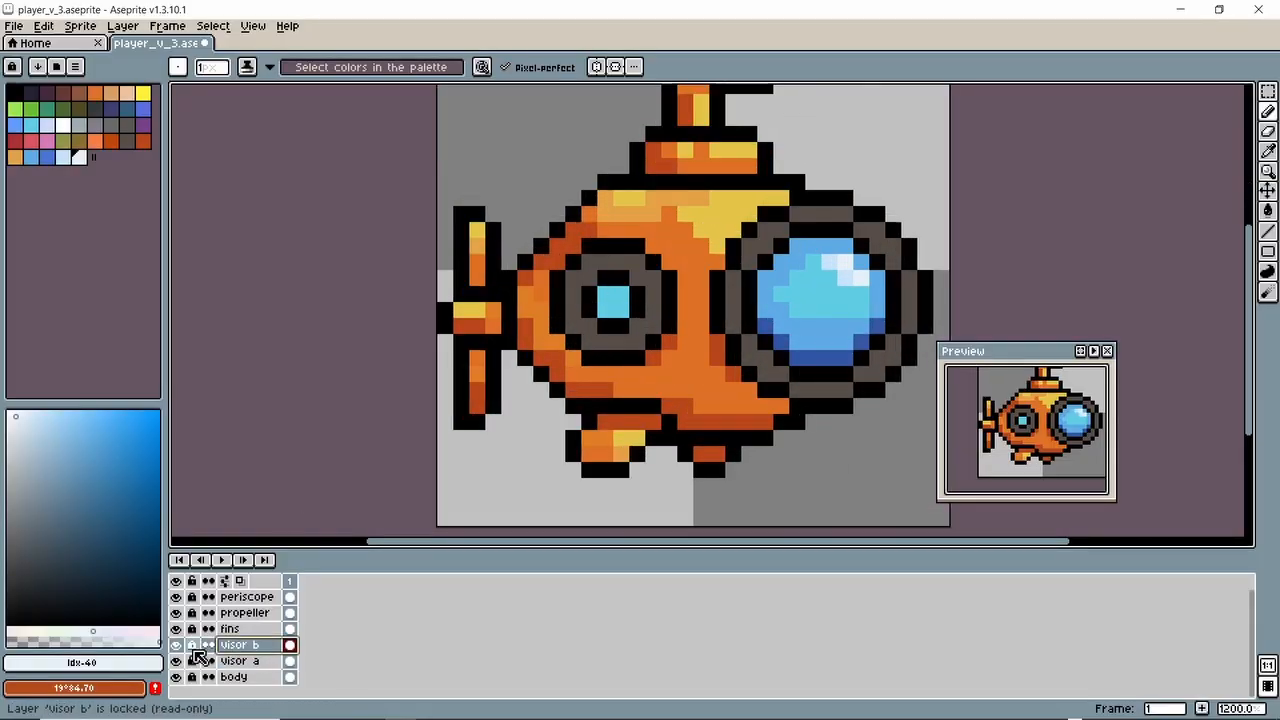
pyautogui.click(192, 645)
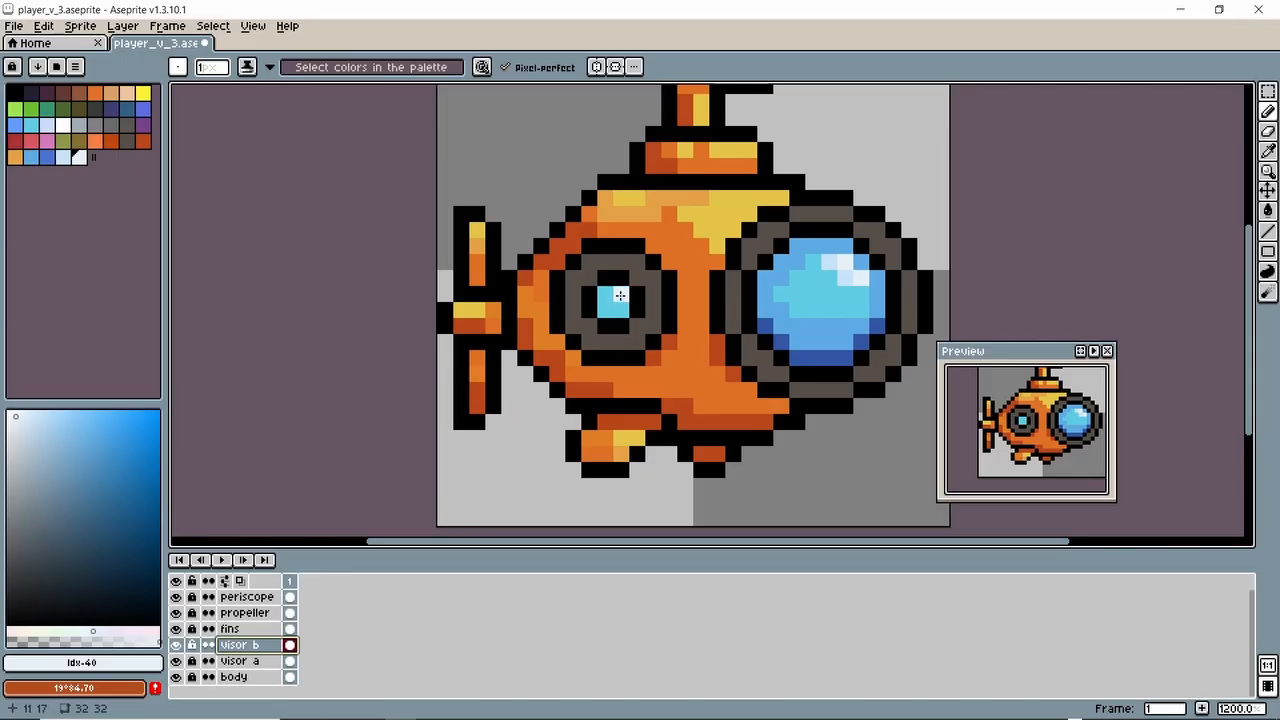
pyautogui.click(621, 295)
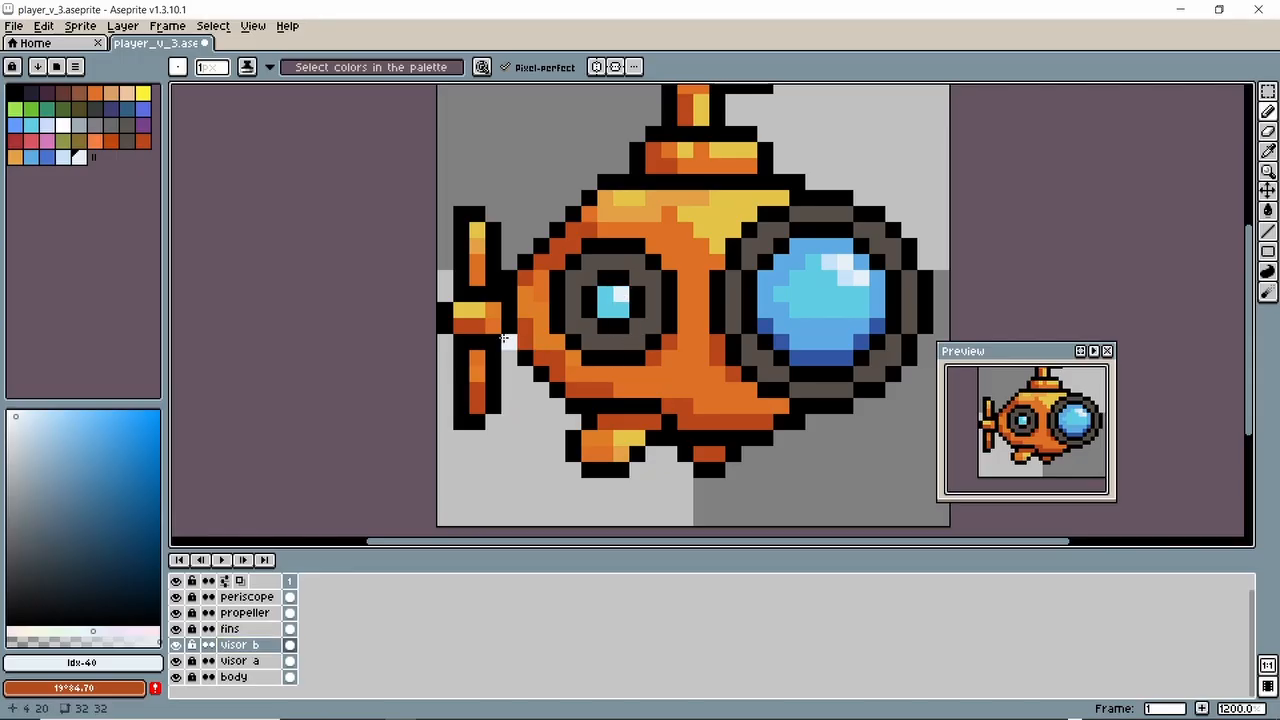
# - Paint the pixel below the small porthole's near-white highlight with the palette's light blue
pyautogui.scroll(-3, 504, 340)
pyautogui.scroll(3, 625, 332)
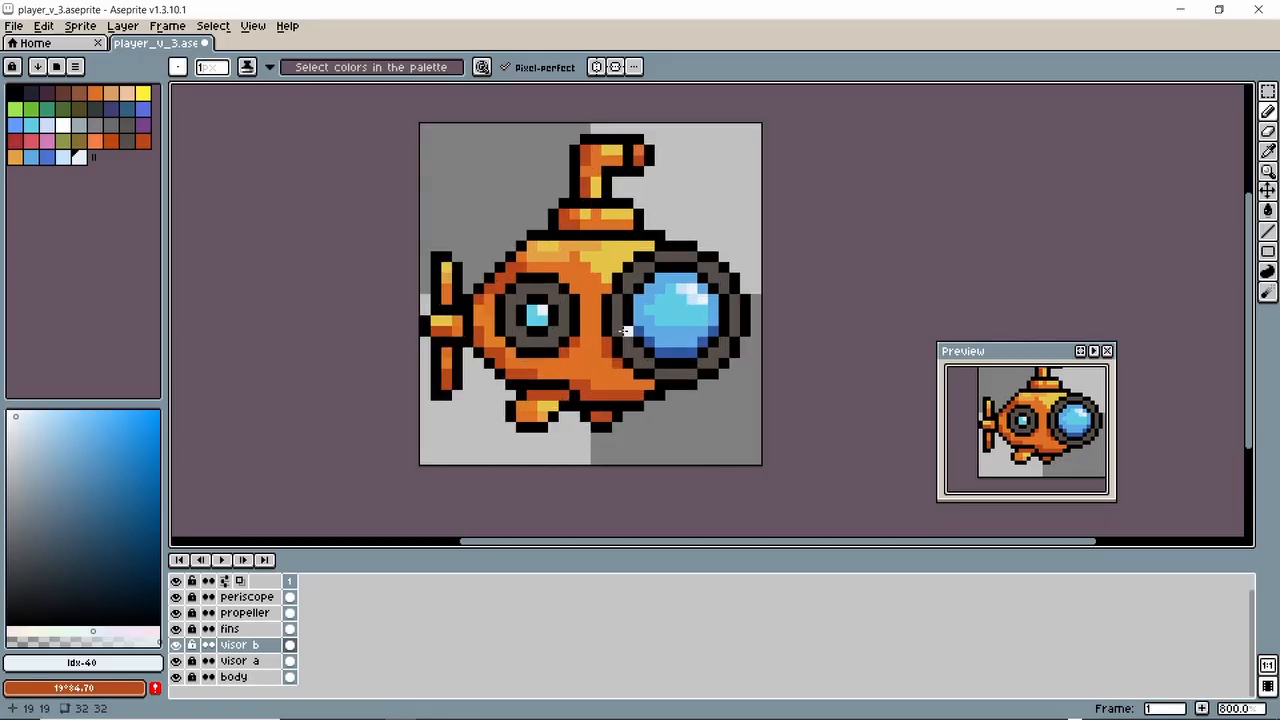
pyautogui.click(63, 157)
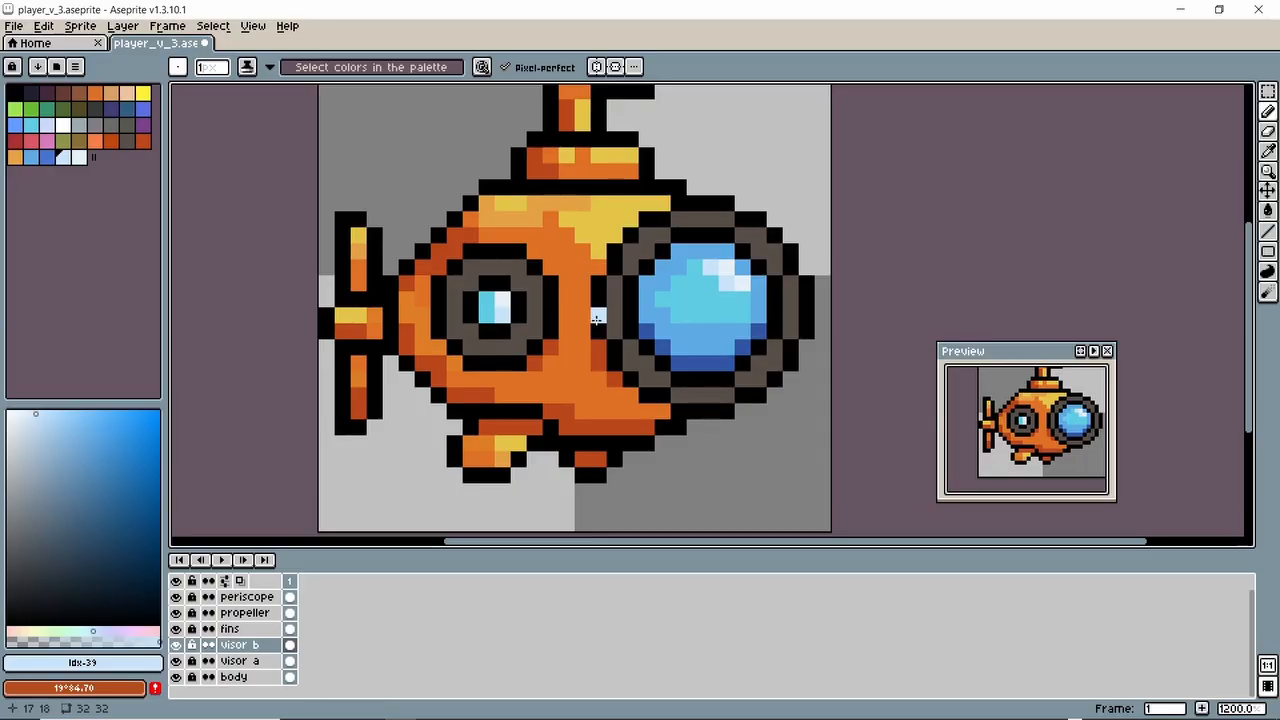
# - Sample dark brown #574e46 from the porthole ring, lighten it to HSV 28°, 21%, 51%, and add that colour to the palette
pyautogui.press('i')
pyautogui.click(618, 298)
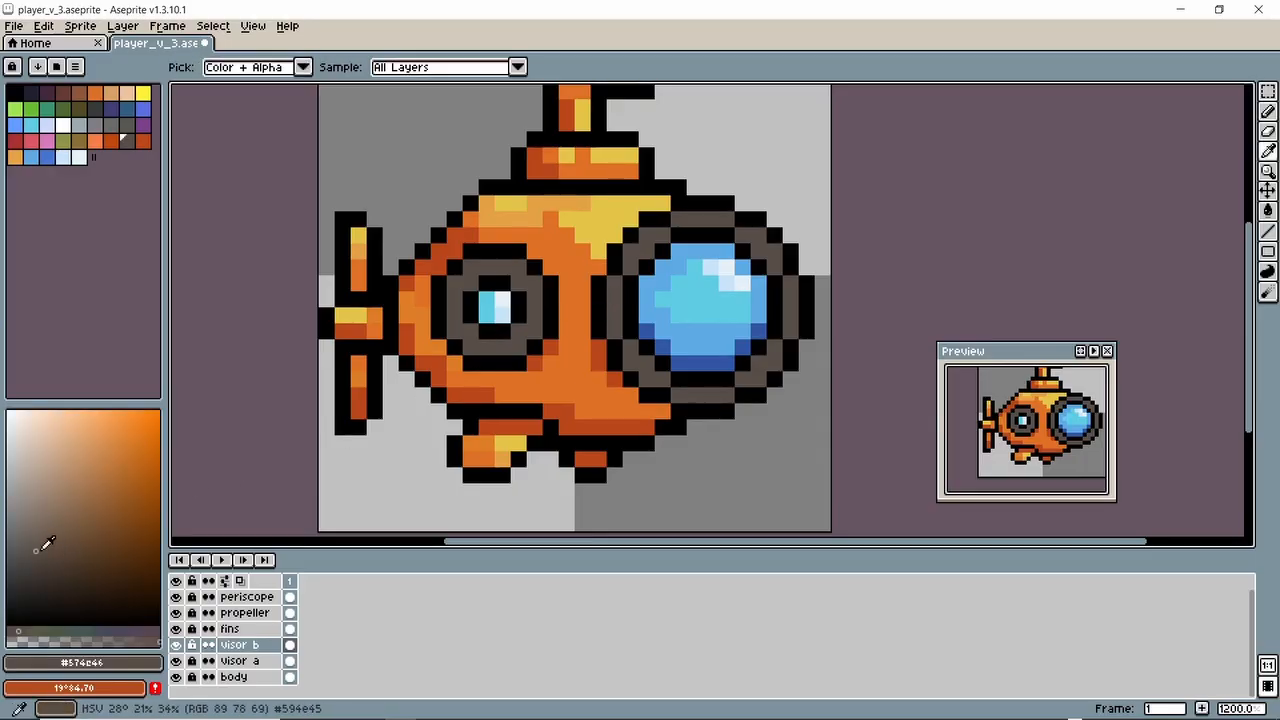
pyautogui.moveTo(41, 542); pyautogui.dragTo(40, 510)
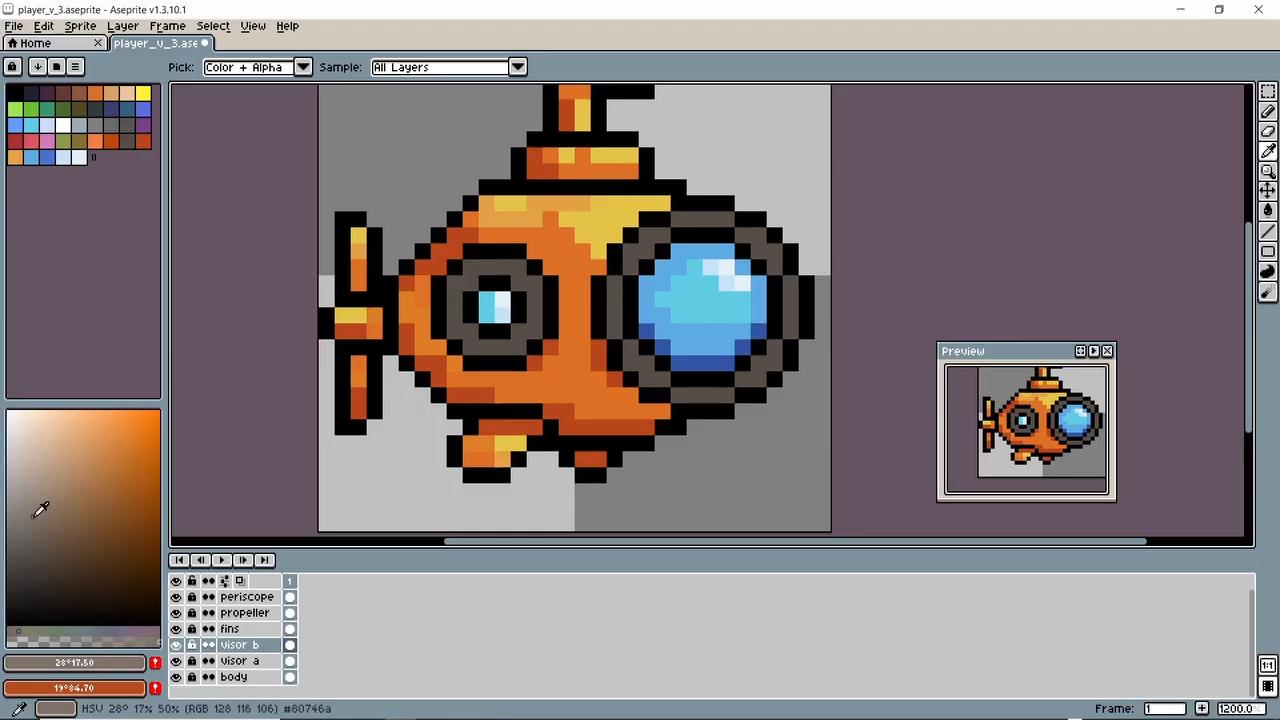
pyautogui.click(63, 662)
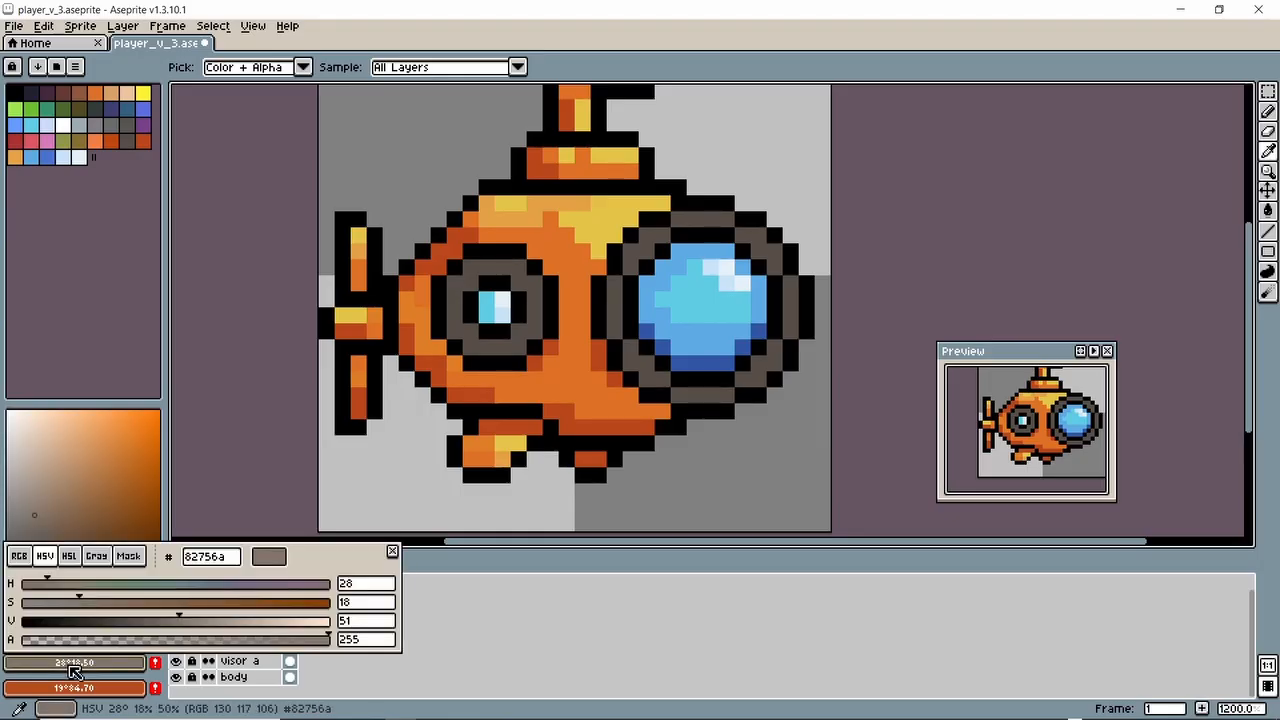
pyautogui.moveTo(86, 605); pyautogui.dragTo(104, 610)
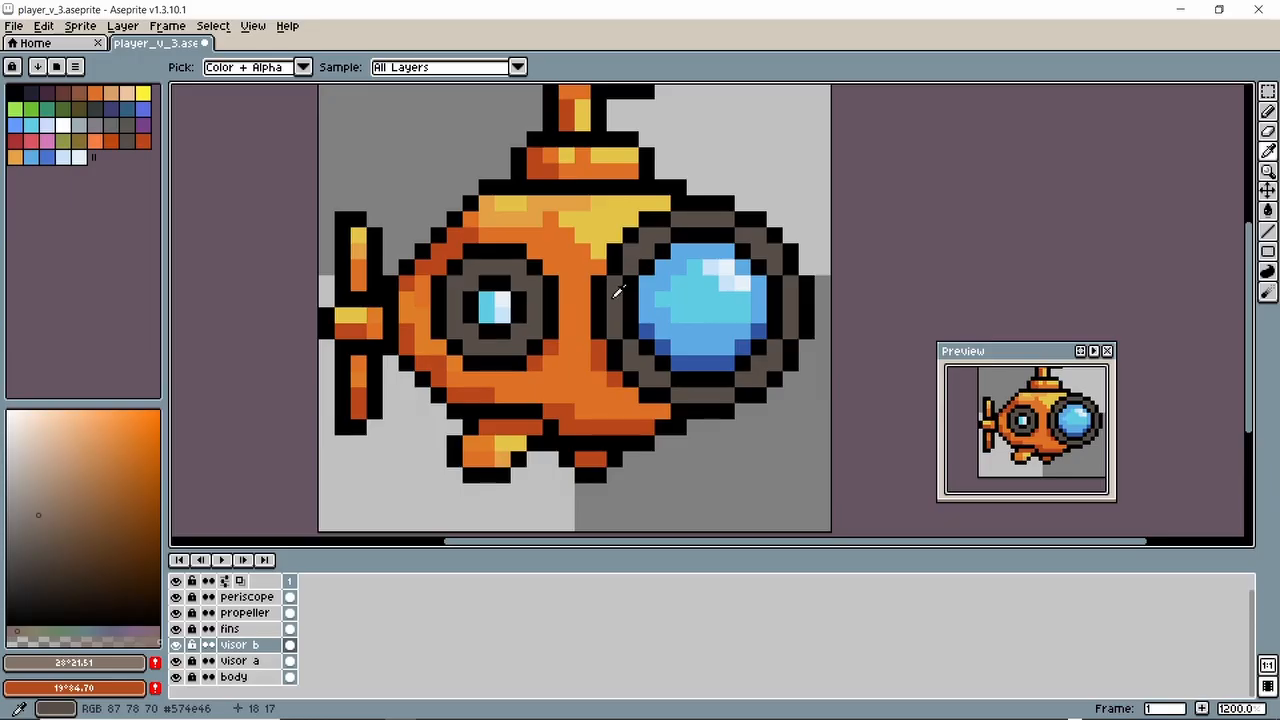
pyautogui.press('b')
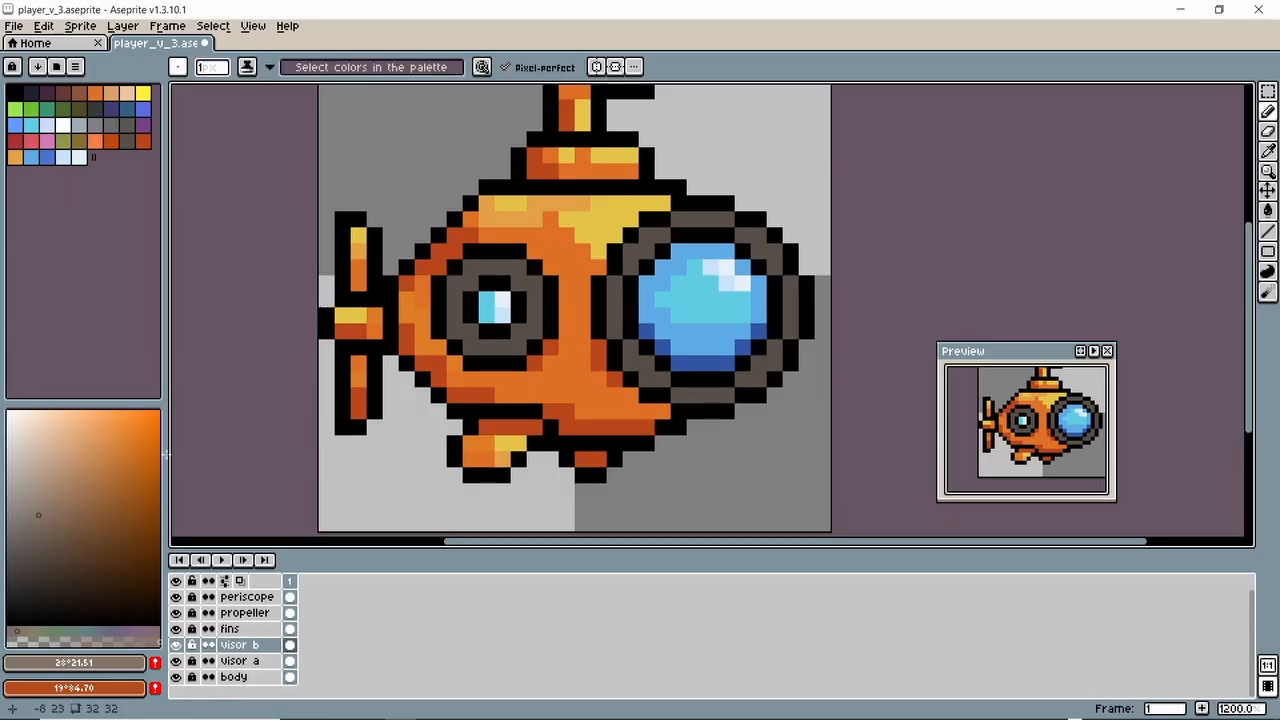
pyautogui.click(155, 662)
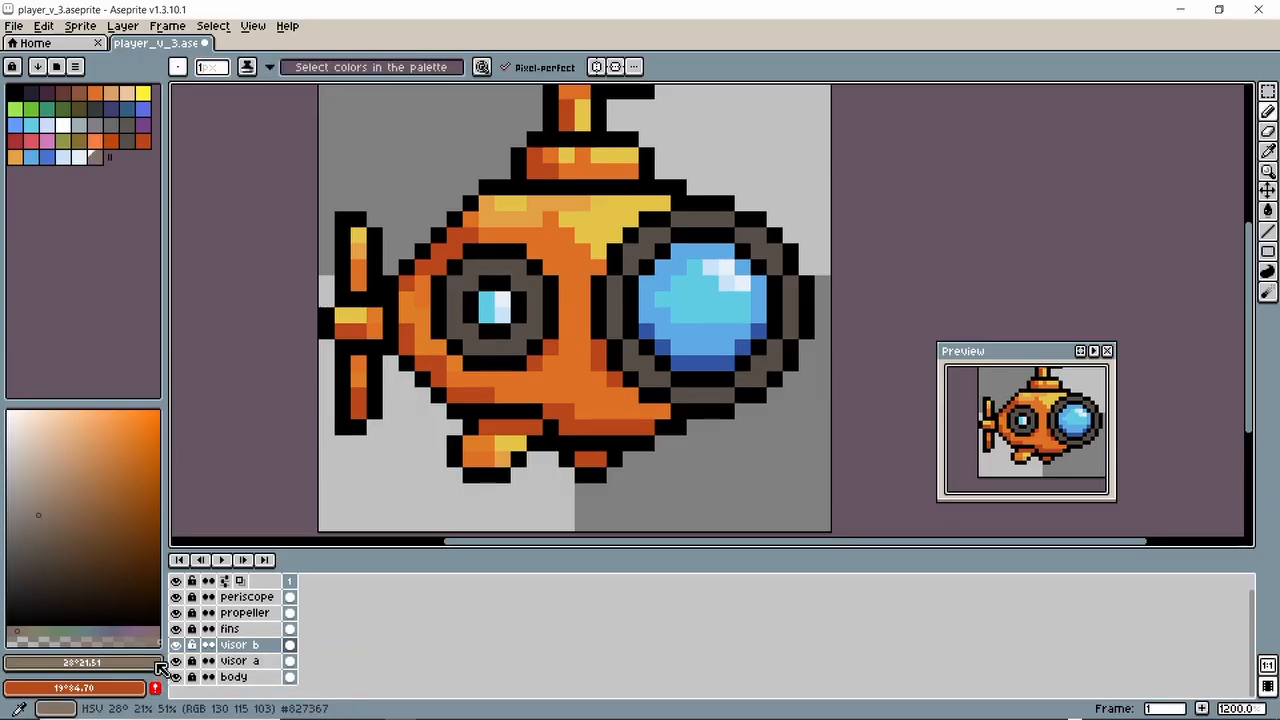
# - Paint lighter brown highlight pixels along the rear and lower rear of the large porthole's ring
pyautogui.click(617, 289)
pyautogui.click(617, 311)
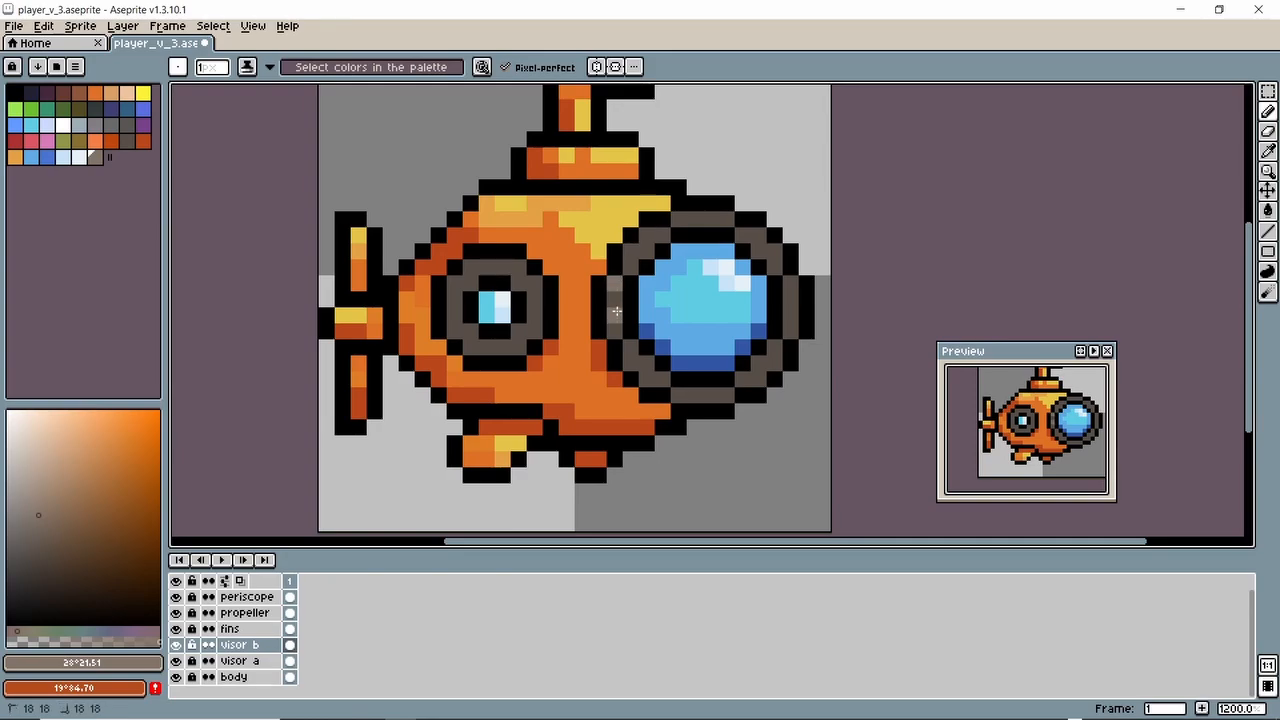
pyautogui.click(617, 327)
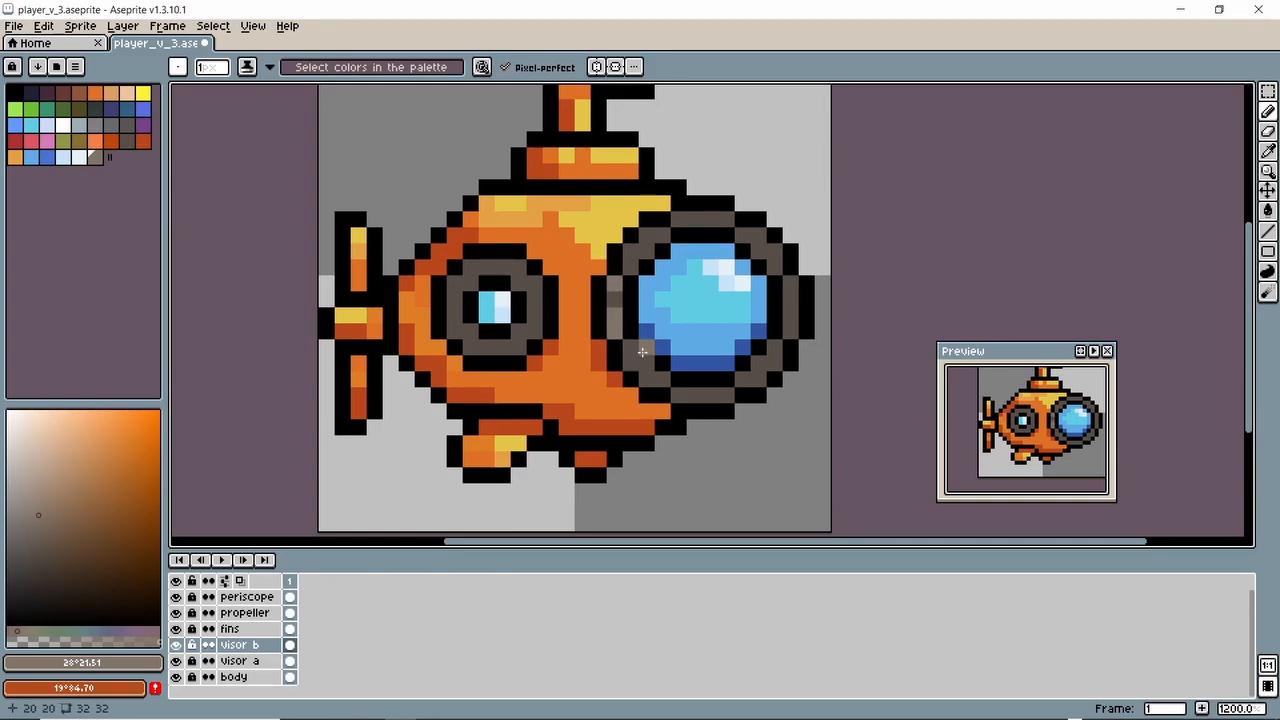
pyautogui.click(647, 361)
pyautogui.click(632, 348)
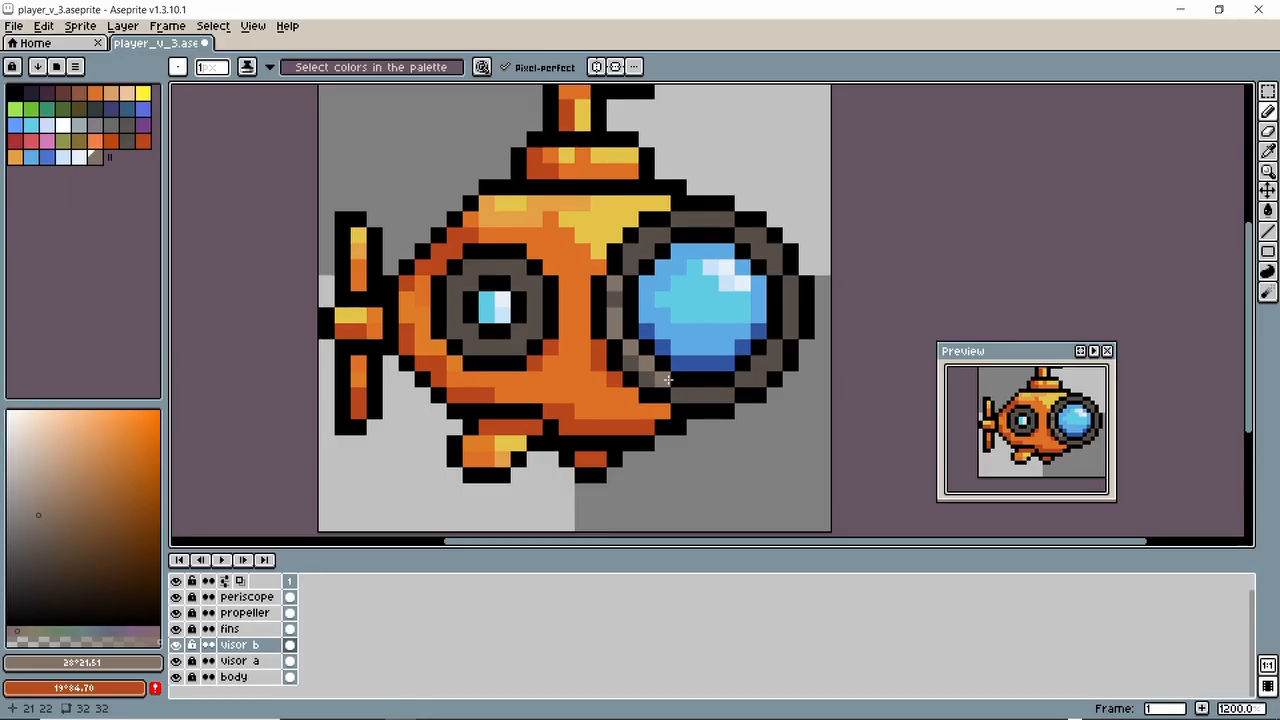
# - Adjust the foreground lighter brown to HSV 28°, 25%, 53% for the porthole ring highlights
pyautogui.scroll(-4, 722, 294)
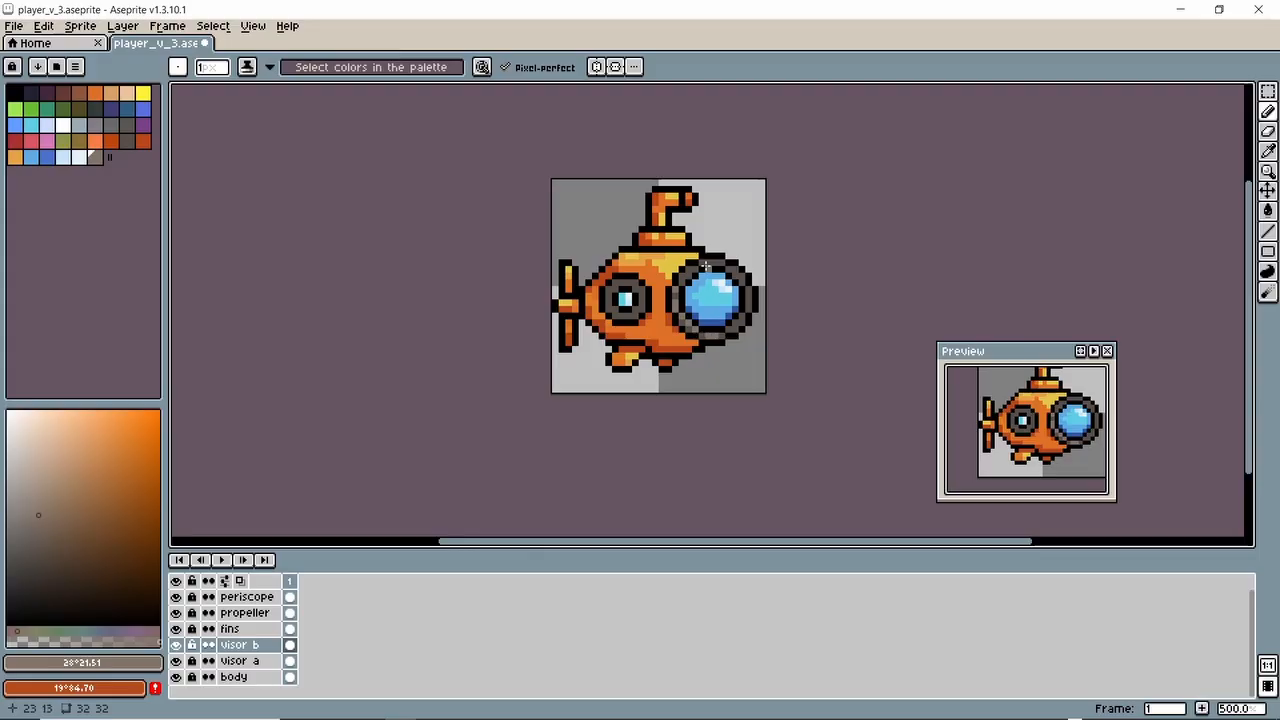
pyautogui.click(53, 500)
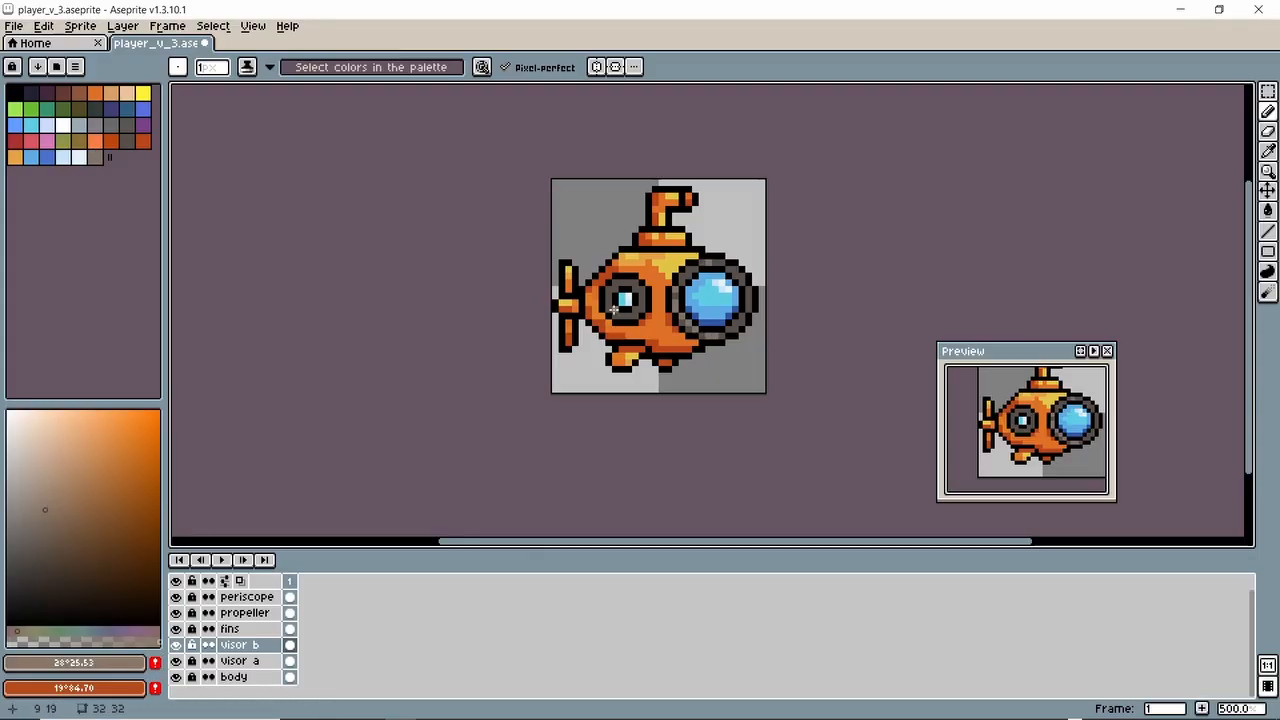
pyautogui.scroll(2, 669, 294)
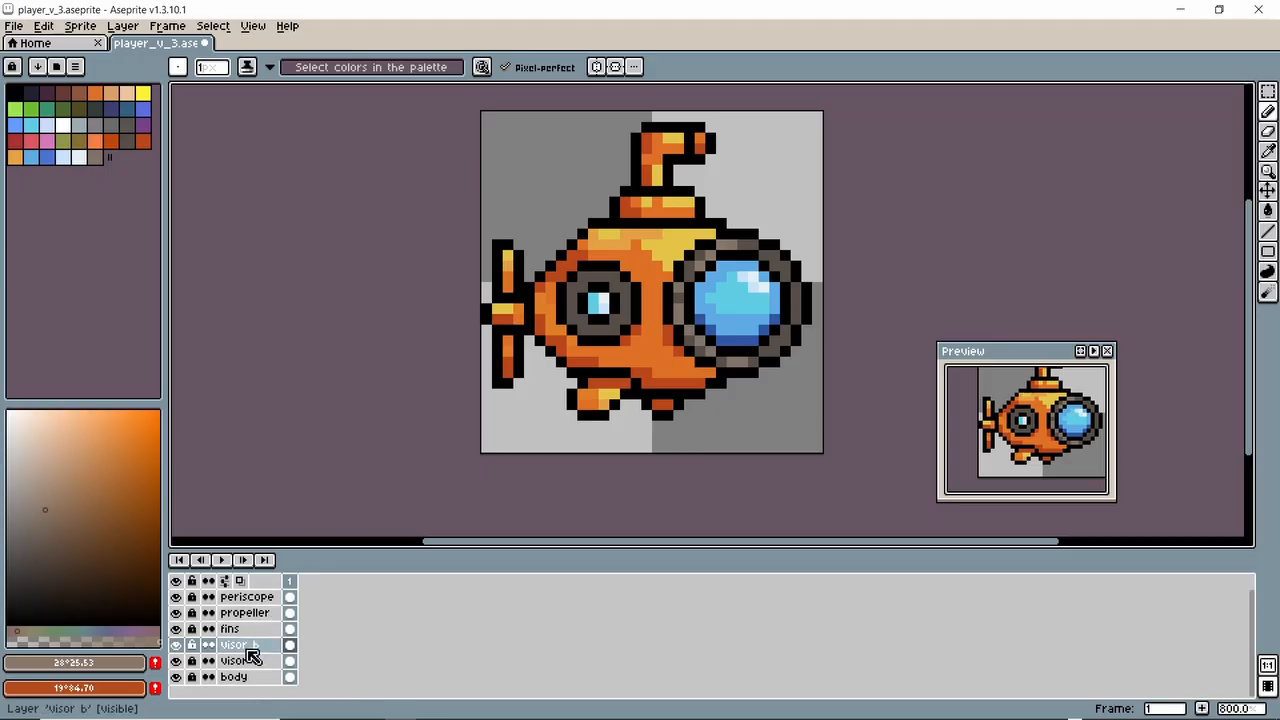
# - Toggle the visibility of the visor a and visor b layers to check which one holds the large porthole ring's highlights
pyautogui.click(177, 645)
pyautogui.click(179, 646)
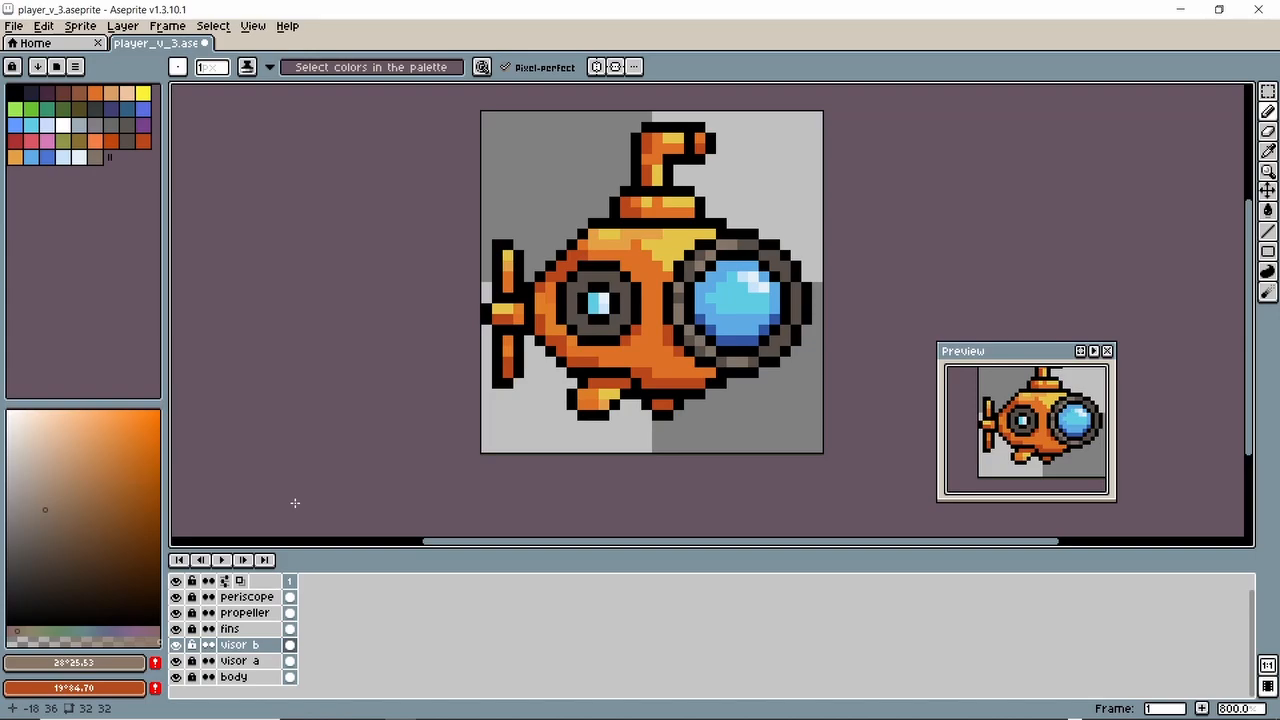
pyautogui.press('ctrl')
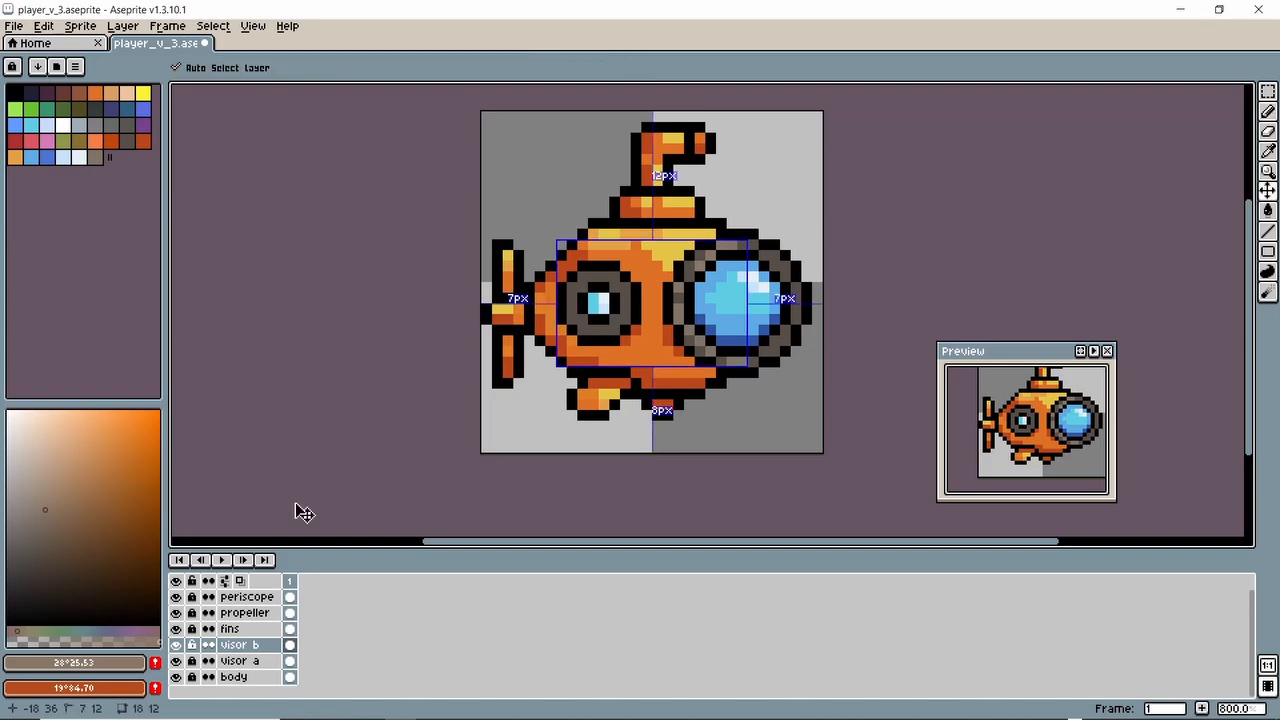
pyautogui.click(177, 661)
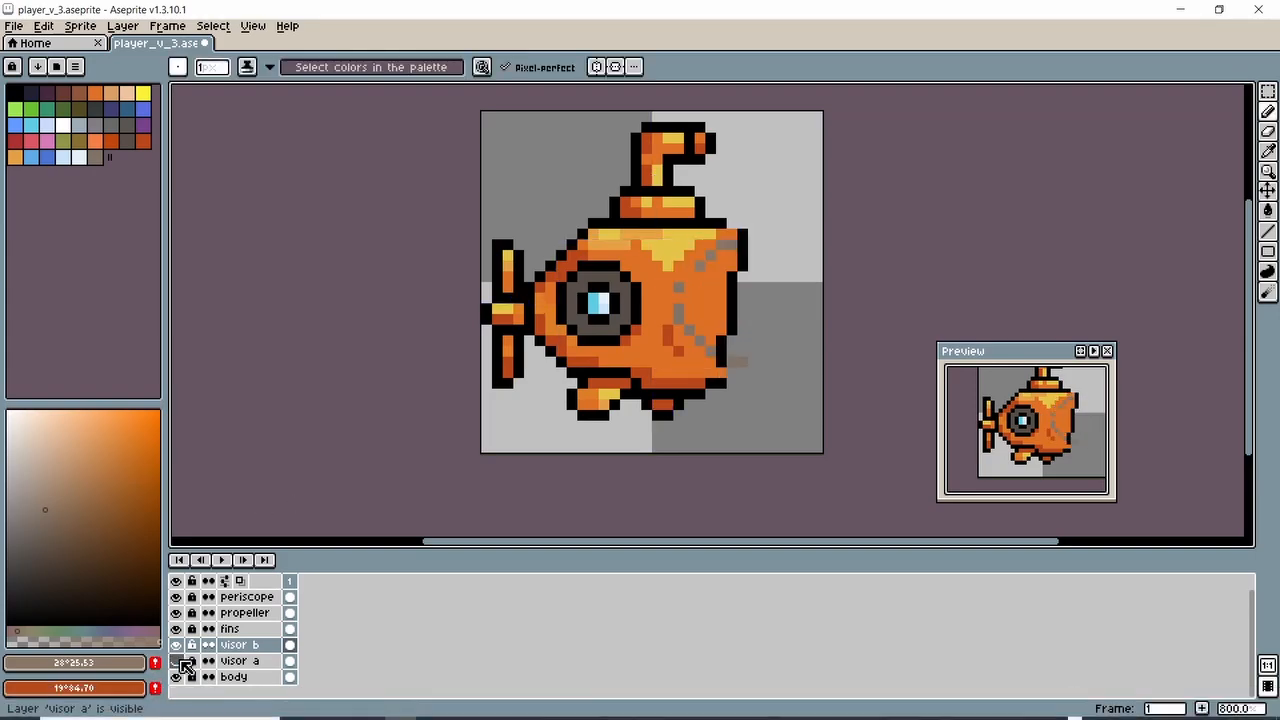
pyautogui.click(177, 661)
pyautogui.click(177, 661)
pyautogui.click(177, 661)
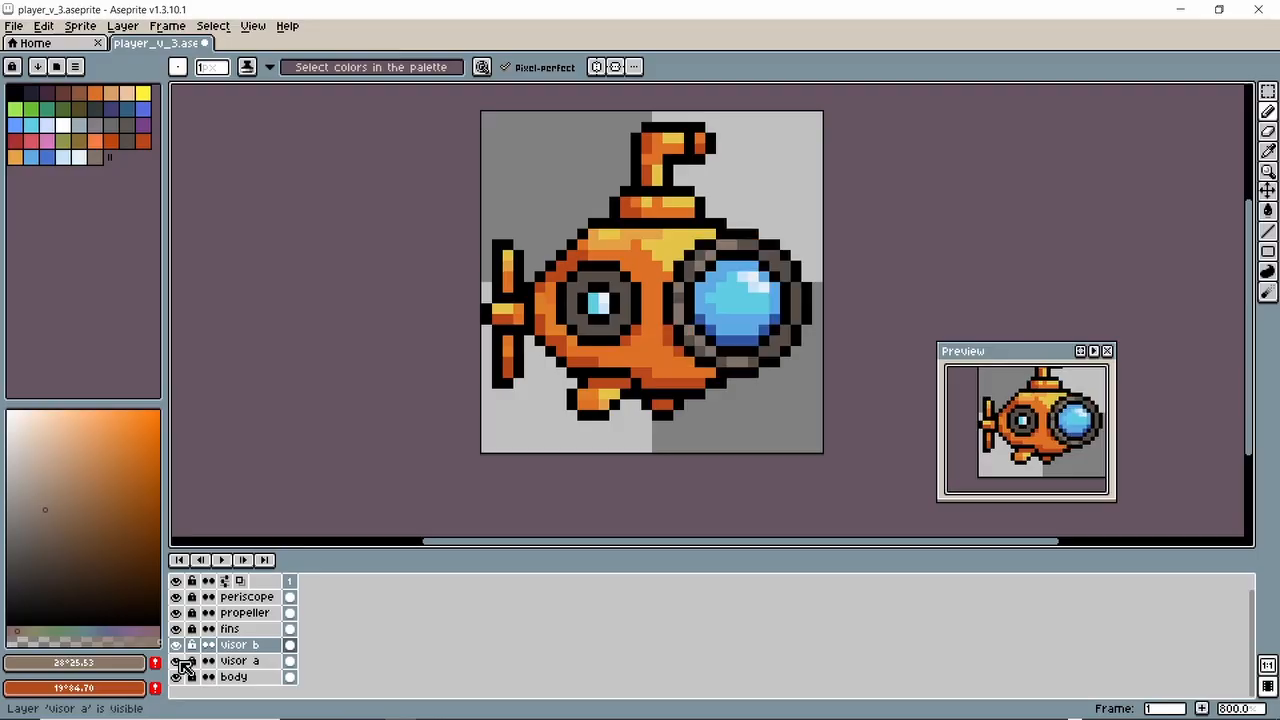
pyautogui.click(177, 661)
pyautogui.click(177, 661)
pyautogui.click(178, 646)
pyautogui.click(178, 646)
pyautogui.click(178, 646)
pyautogui.click(178, 646)
# - Undo the lighter brown highlight strokes painted over the large porthole's ring on the visor b layer
pyautogui.hotkey('ctrl', 'z')
pyautogui.hotkey('ctrl', 'z')
pyautogui.hotkey('ctrl', 'z')
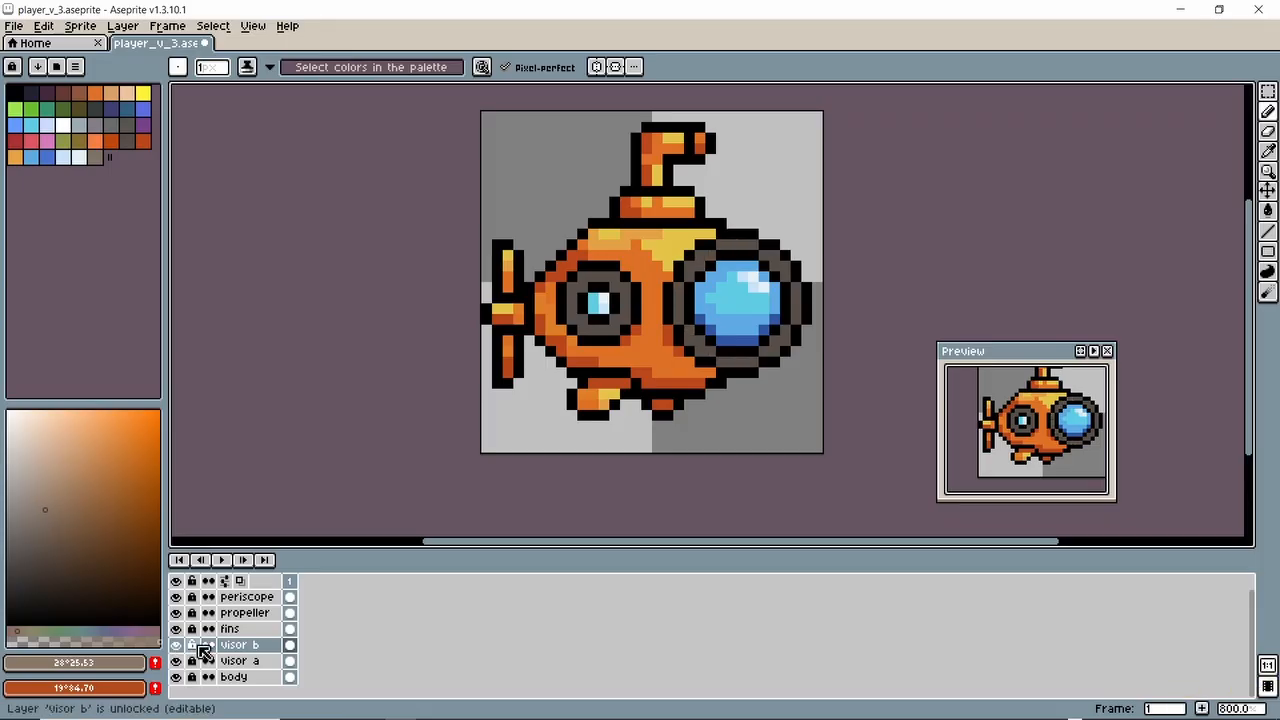
# - Make the visor a layer active, unlock it, and paint lighter brown highlights along the large porthole ring's rear, bottom and top
pyautogui.click(219, 664)
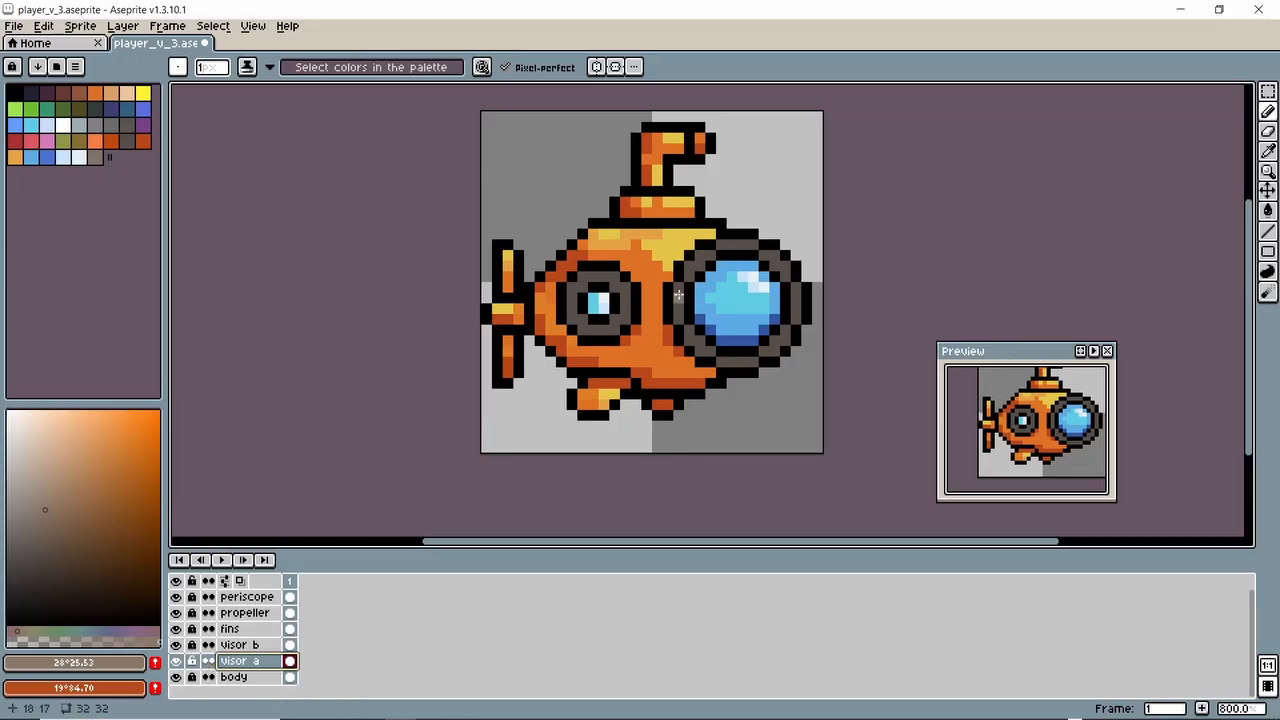
pyautogui.moveTo(679, 288); pyautogui.dragTo(679, 298)
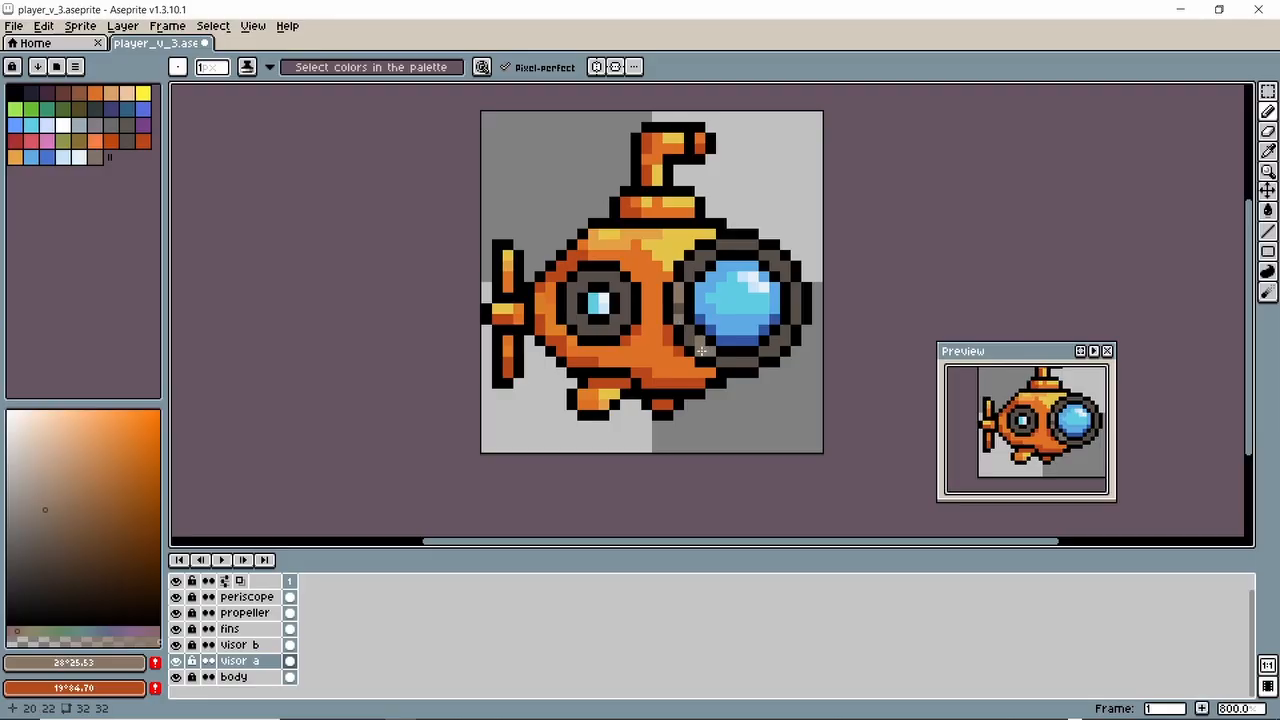
pyautogui.click(737, 362)
pyautogui.click(744, 244)
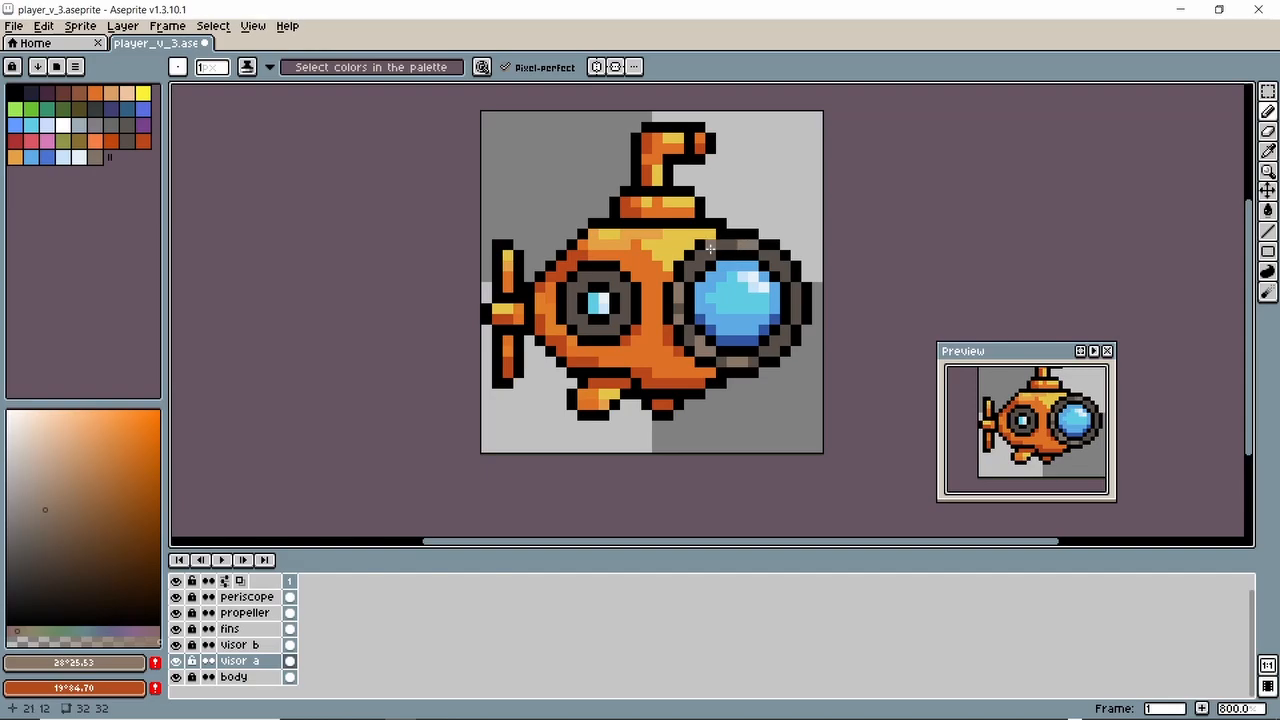
pyautogui.click(710, 246)
pyautogui.scroll(-2, 730, 285)
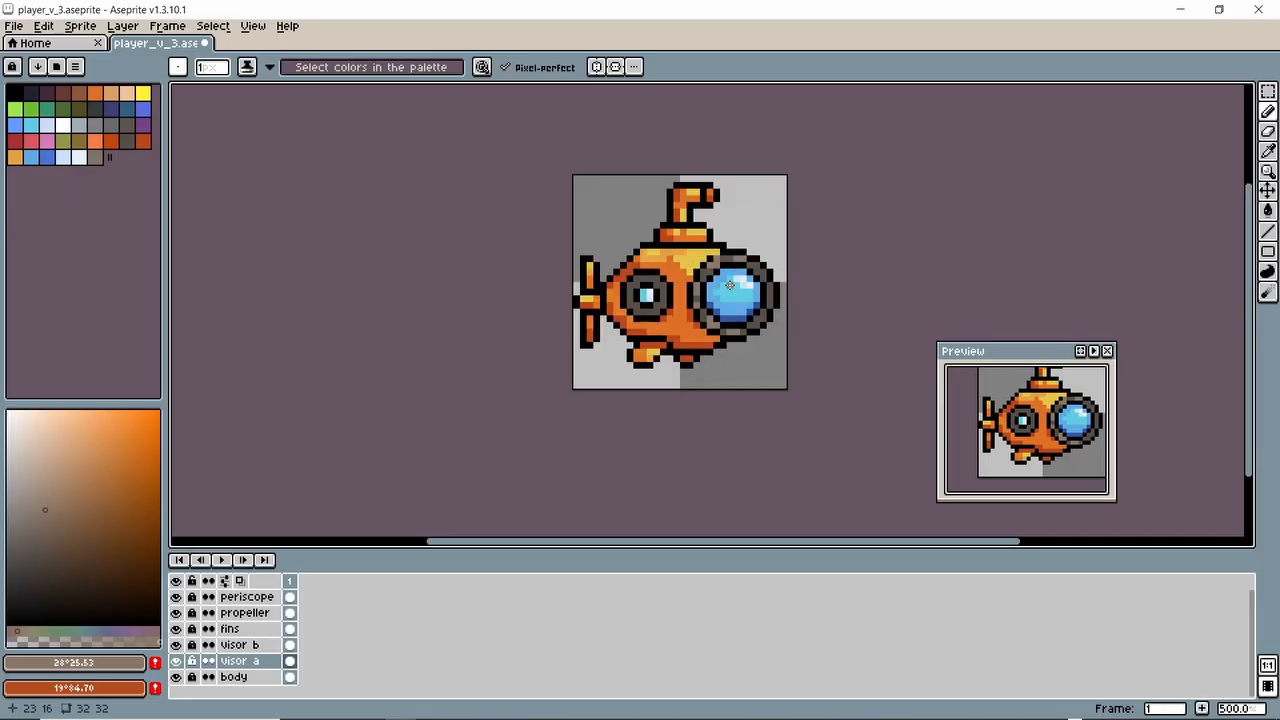
# - Lock visor a, make visor b active and unlocked, and paint lighter brown highlights on the rear of the small porthole's ring
pyautogui.click(194, 661)
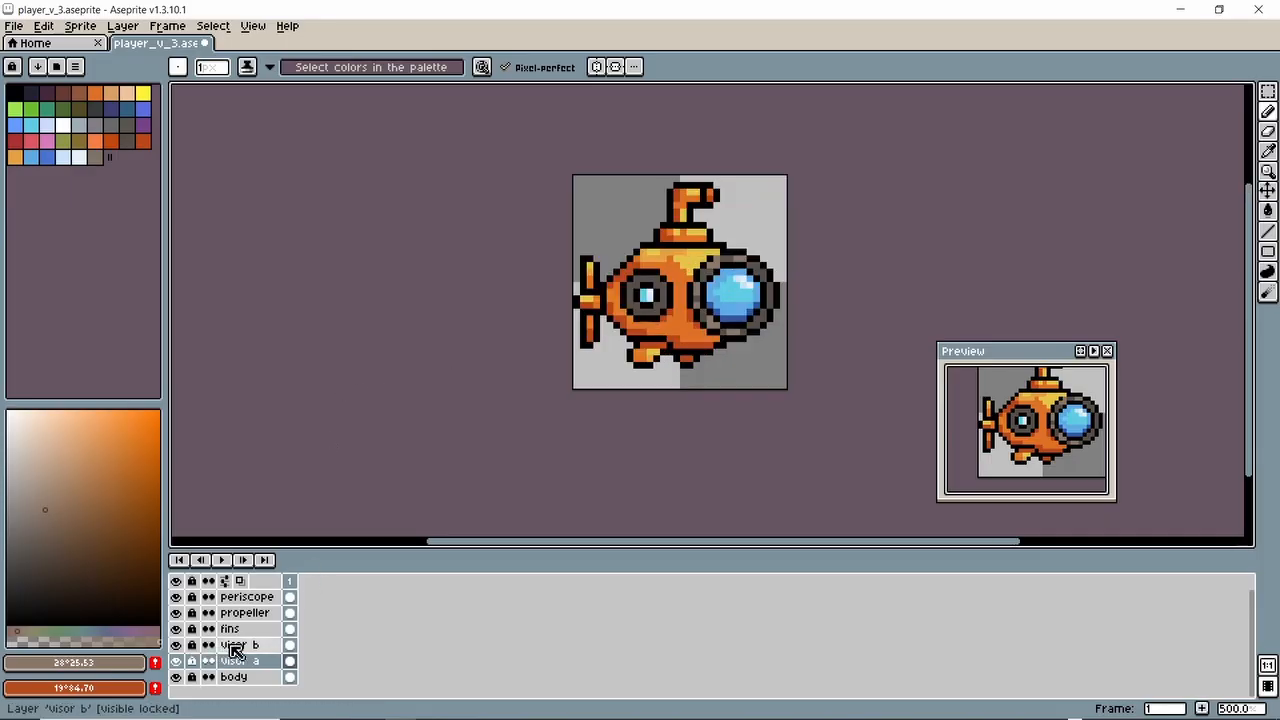
pyautogui.click(232, 645)
pyautogui.click(193, 645)
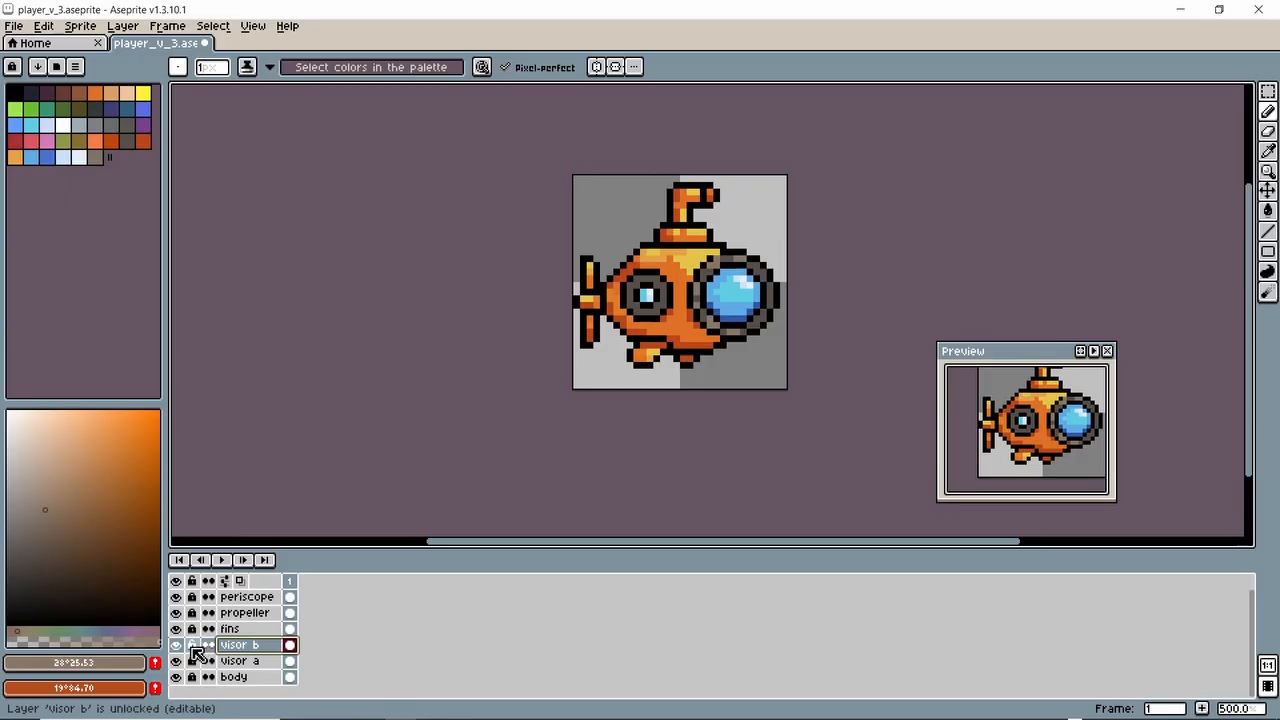
pyautogui.scroll(4, 672, 304)
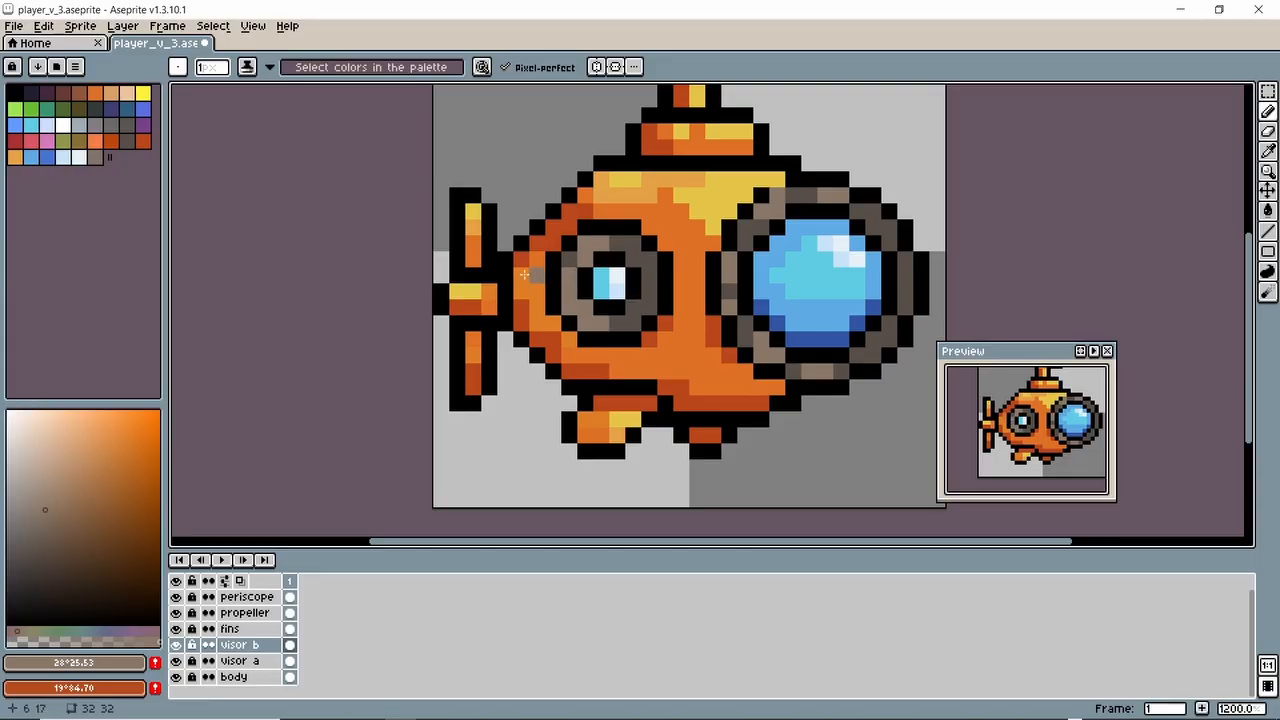
pyautogui.scroll(-4, 524, 274)
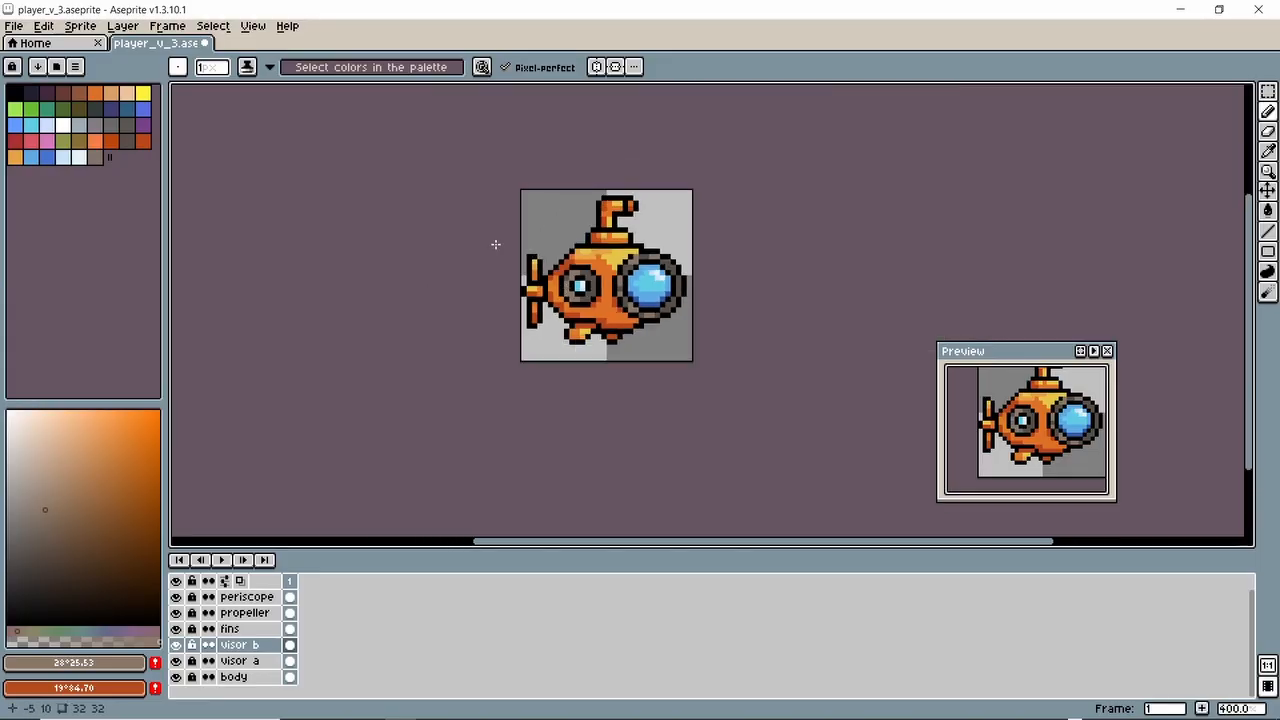
# - Make the visor a layer active, unlock it, and undo the last highlight stroke on the large porthole's ring
pyautogui.scroll(-2, 495, 244)
pyautogui.scroll(1, 495, 244)
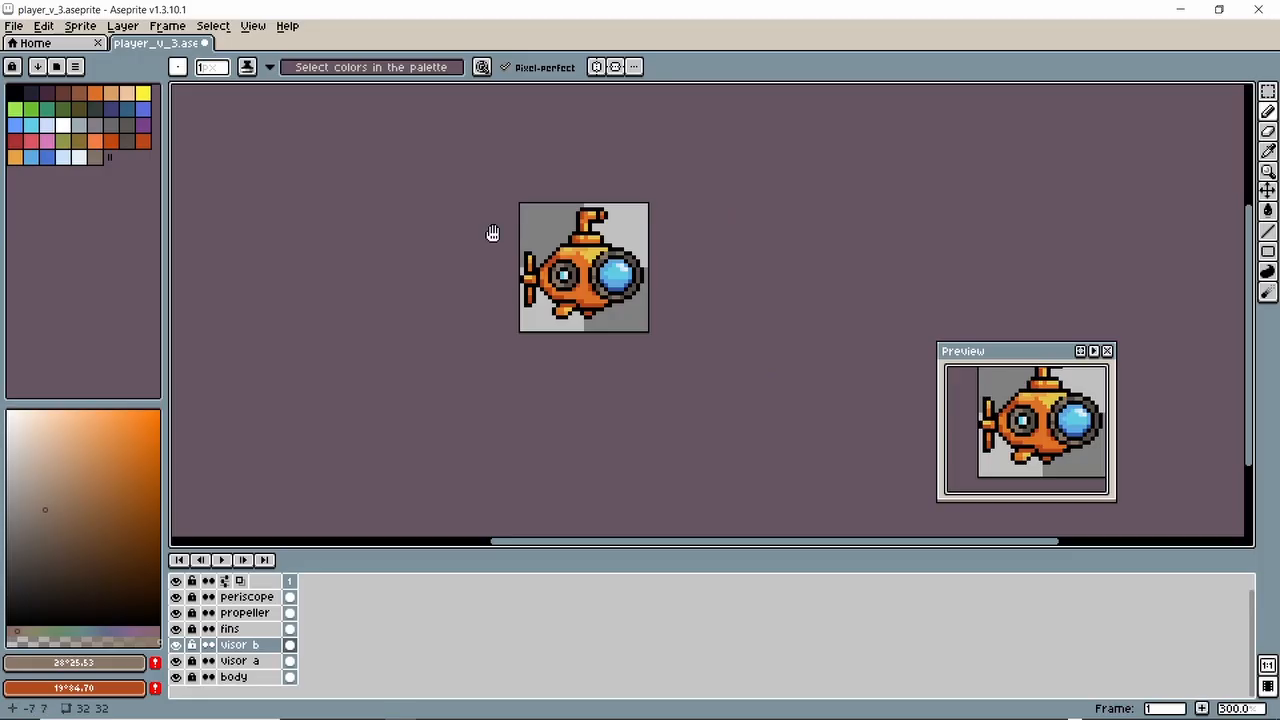
pyautogui.moveTo(494, 236); pyautogui.dragTo(507, 273)
pyautogui.scroll(4, 665, 310)
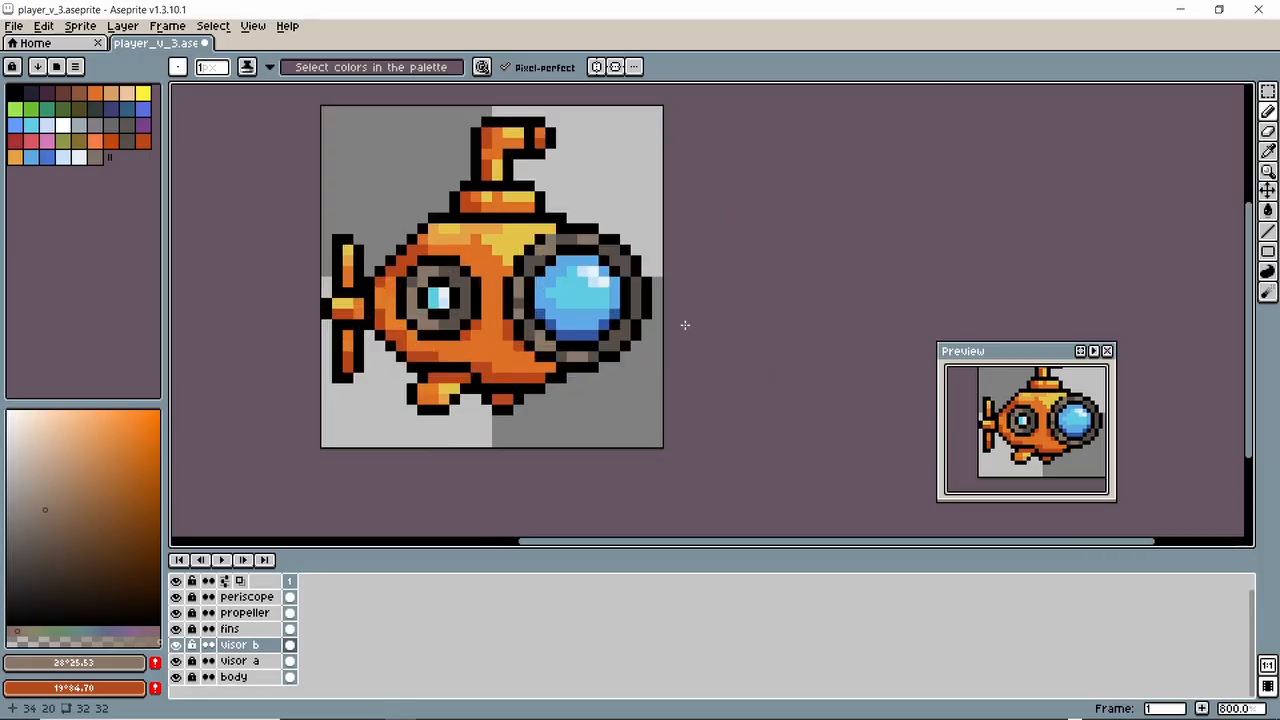
pyautogui.scroll(-1, 649, 298)
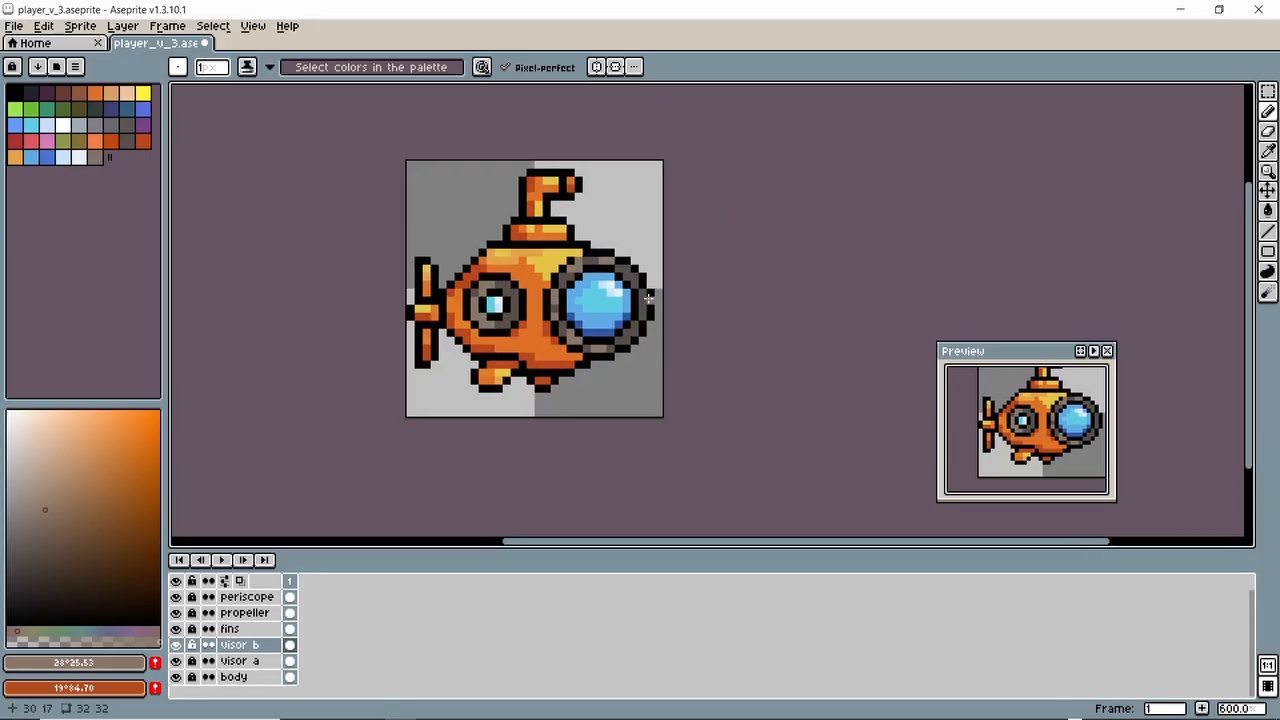
pyautogui.click(240, 661)
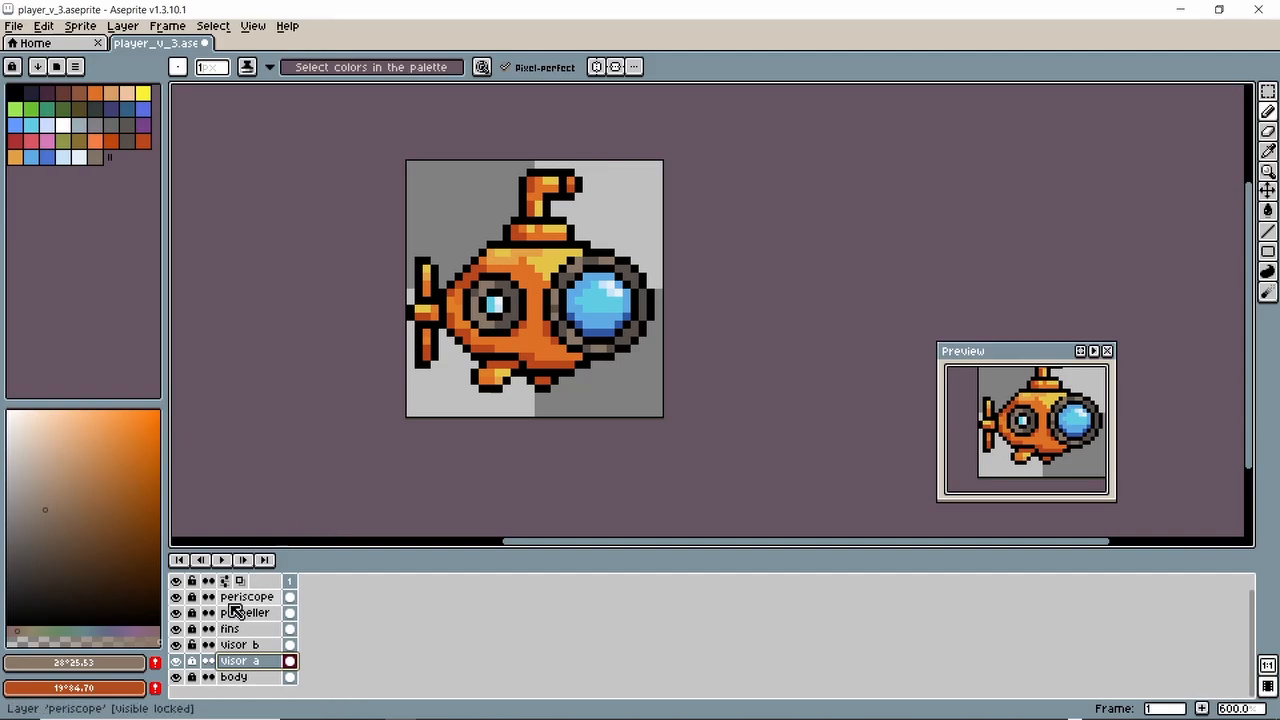
pyautogui.click(207, 662)
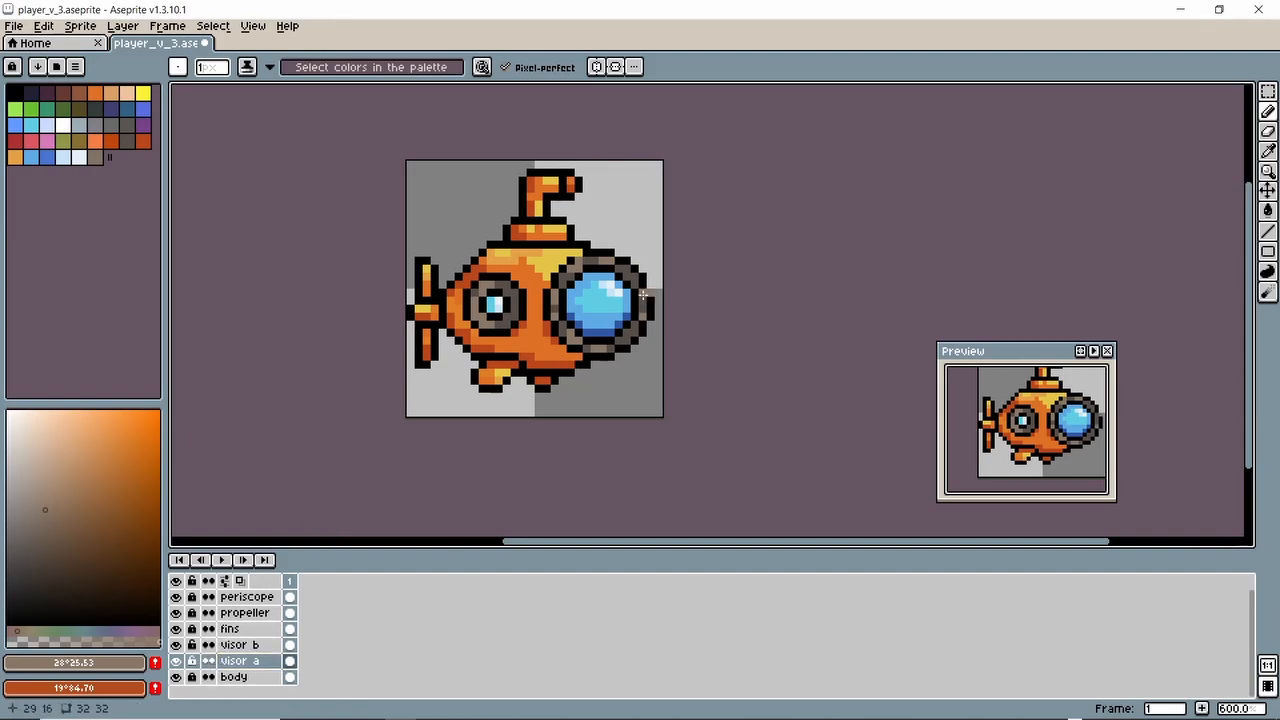
pyautogui.hotkey('ctrl', 'z')
# - Examine the shaded submarine and its porthole ring highlights at different zoom levels
pyautogui.scroll(-3, 398, 255)
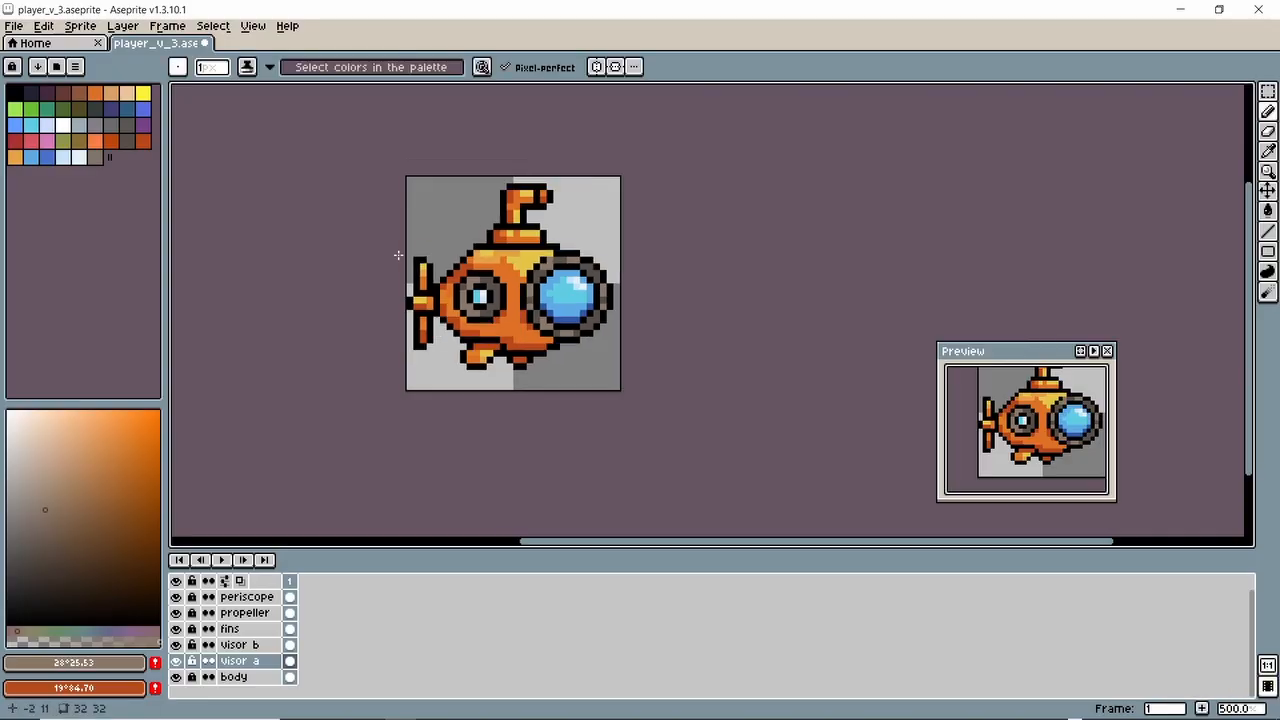
pyautogui.scroll(2, 398, 255)
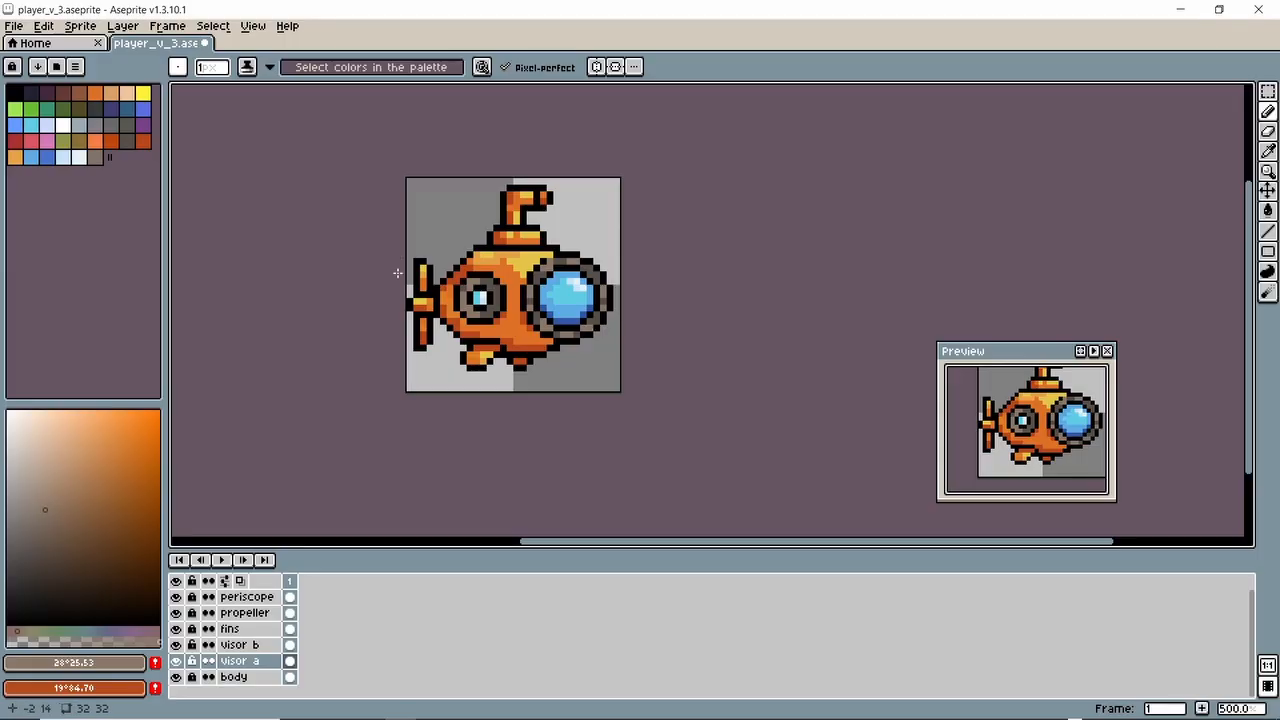
pyautogui.scroll(-1, 411, 268)
pyautogui.scroll(2, 412, 262)
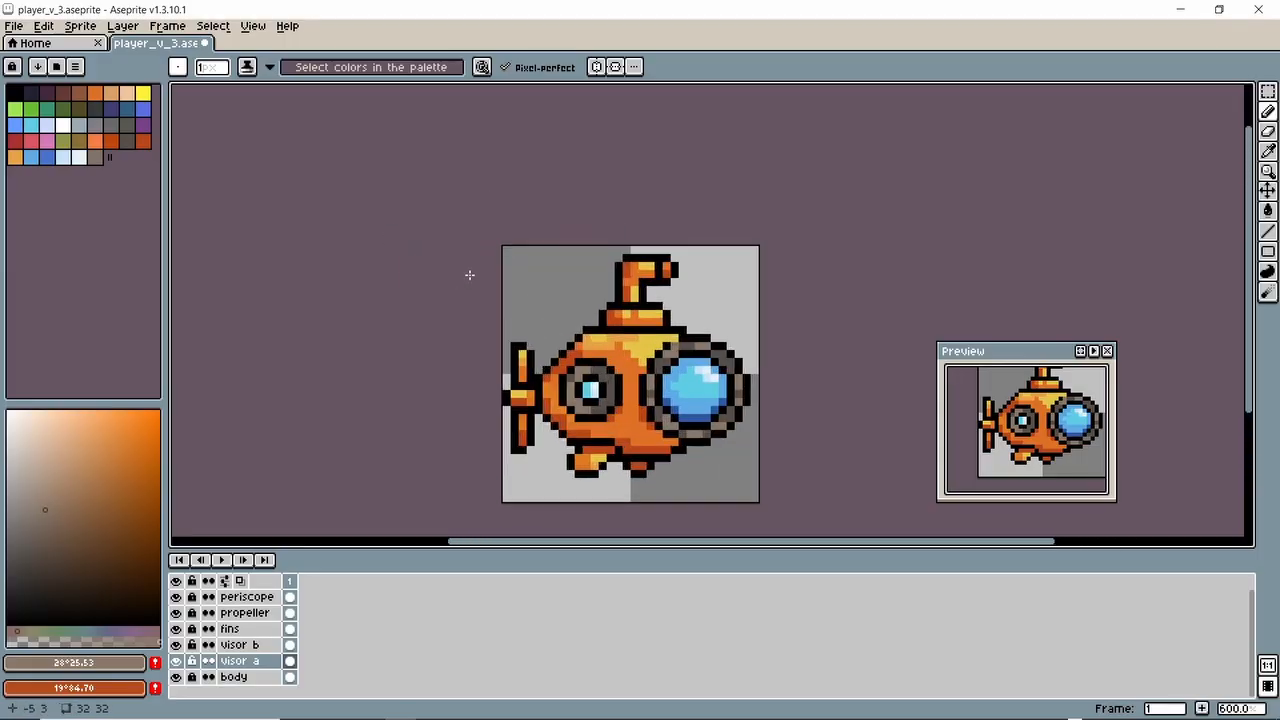
pyautogui.scroll(1, 453, 297)
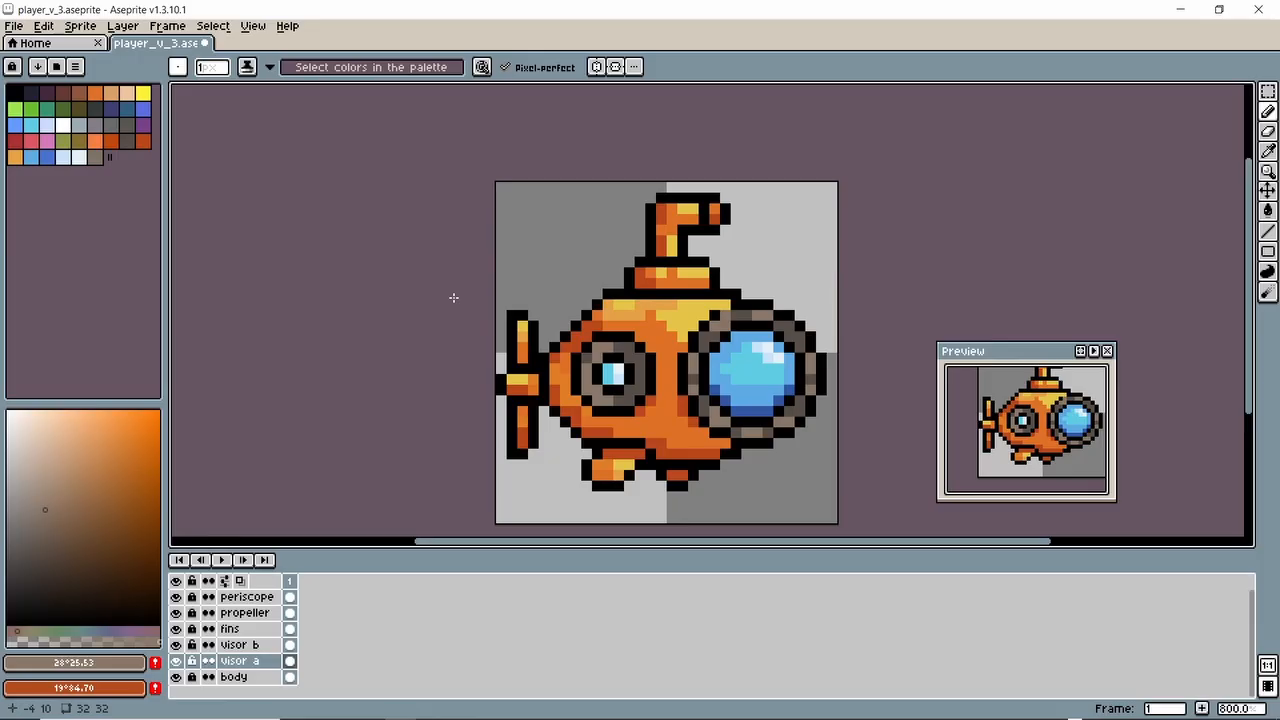
pyautogui.scroll(-1, 453, 297)
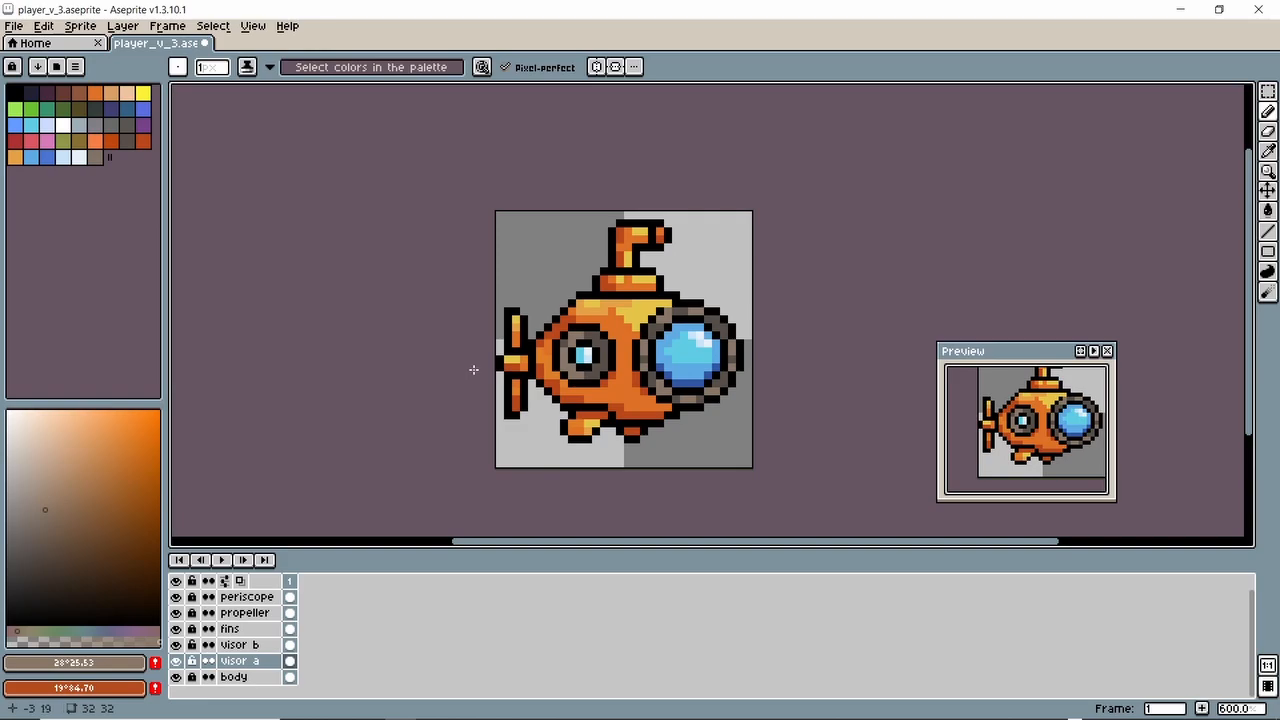
pyautogui.scroll(5, 520, 362)
pyautogui.scroll(-5, 520, 362)
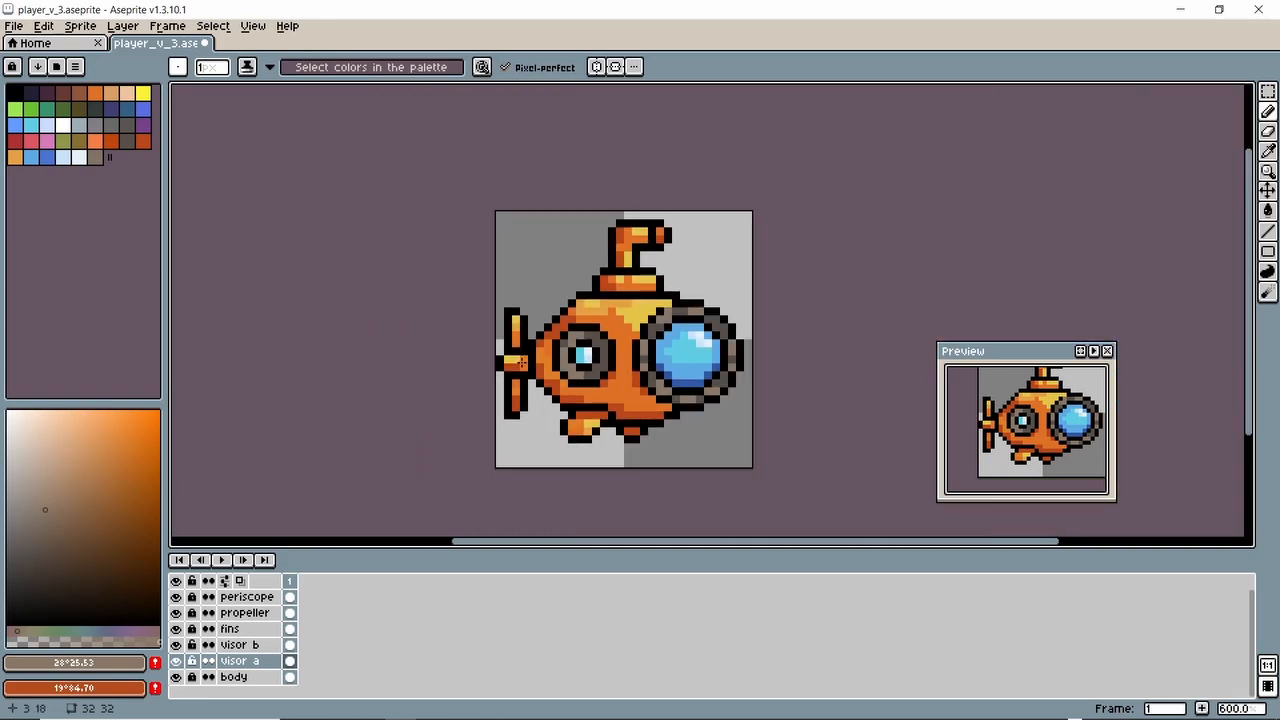